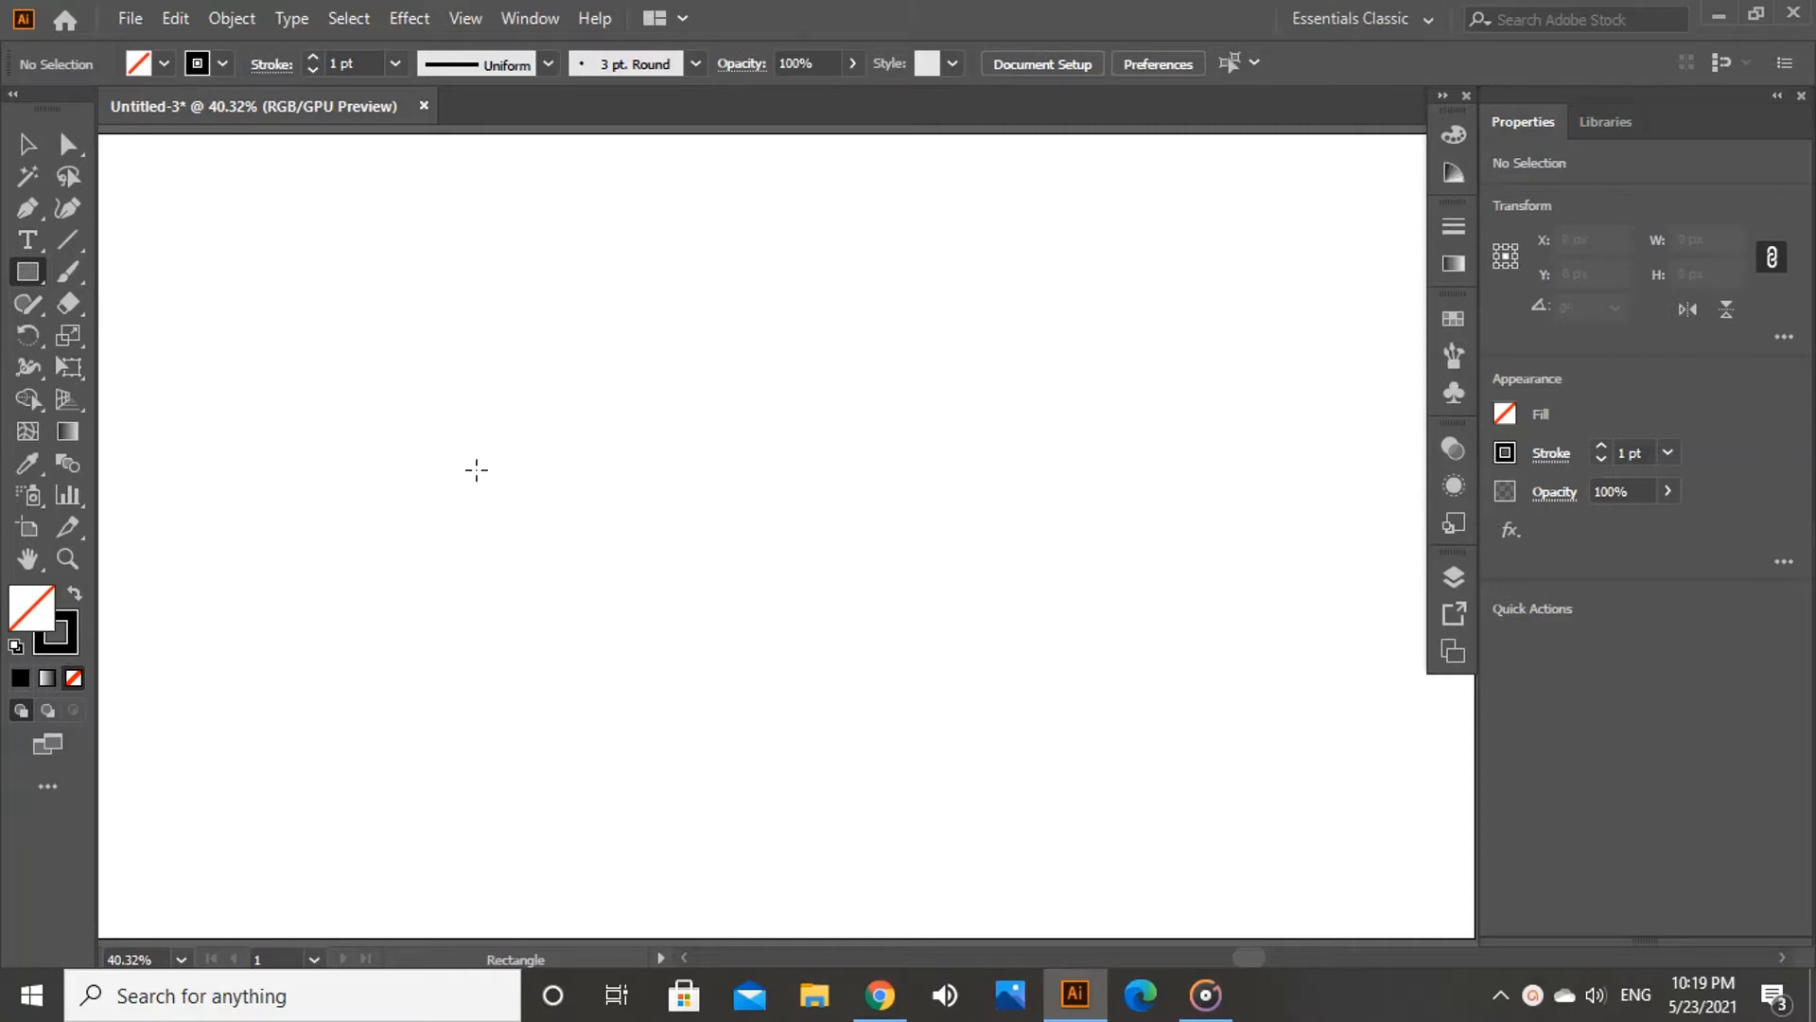
Step: Draw a square about 65 px wide near the canvas centre and place a duplicate directly beneath it, sharing an edge
{"action": "left_click_drag", "start_coordinate": [701, 534], "coordinate": [728, 560]}
{"action": "left_click", "coordinate": [25, 147]}
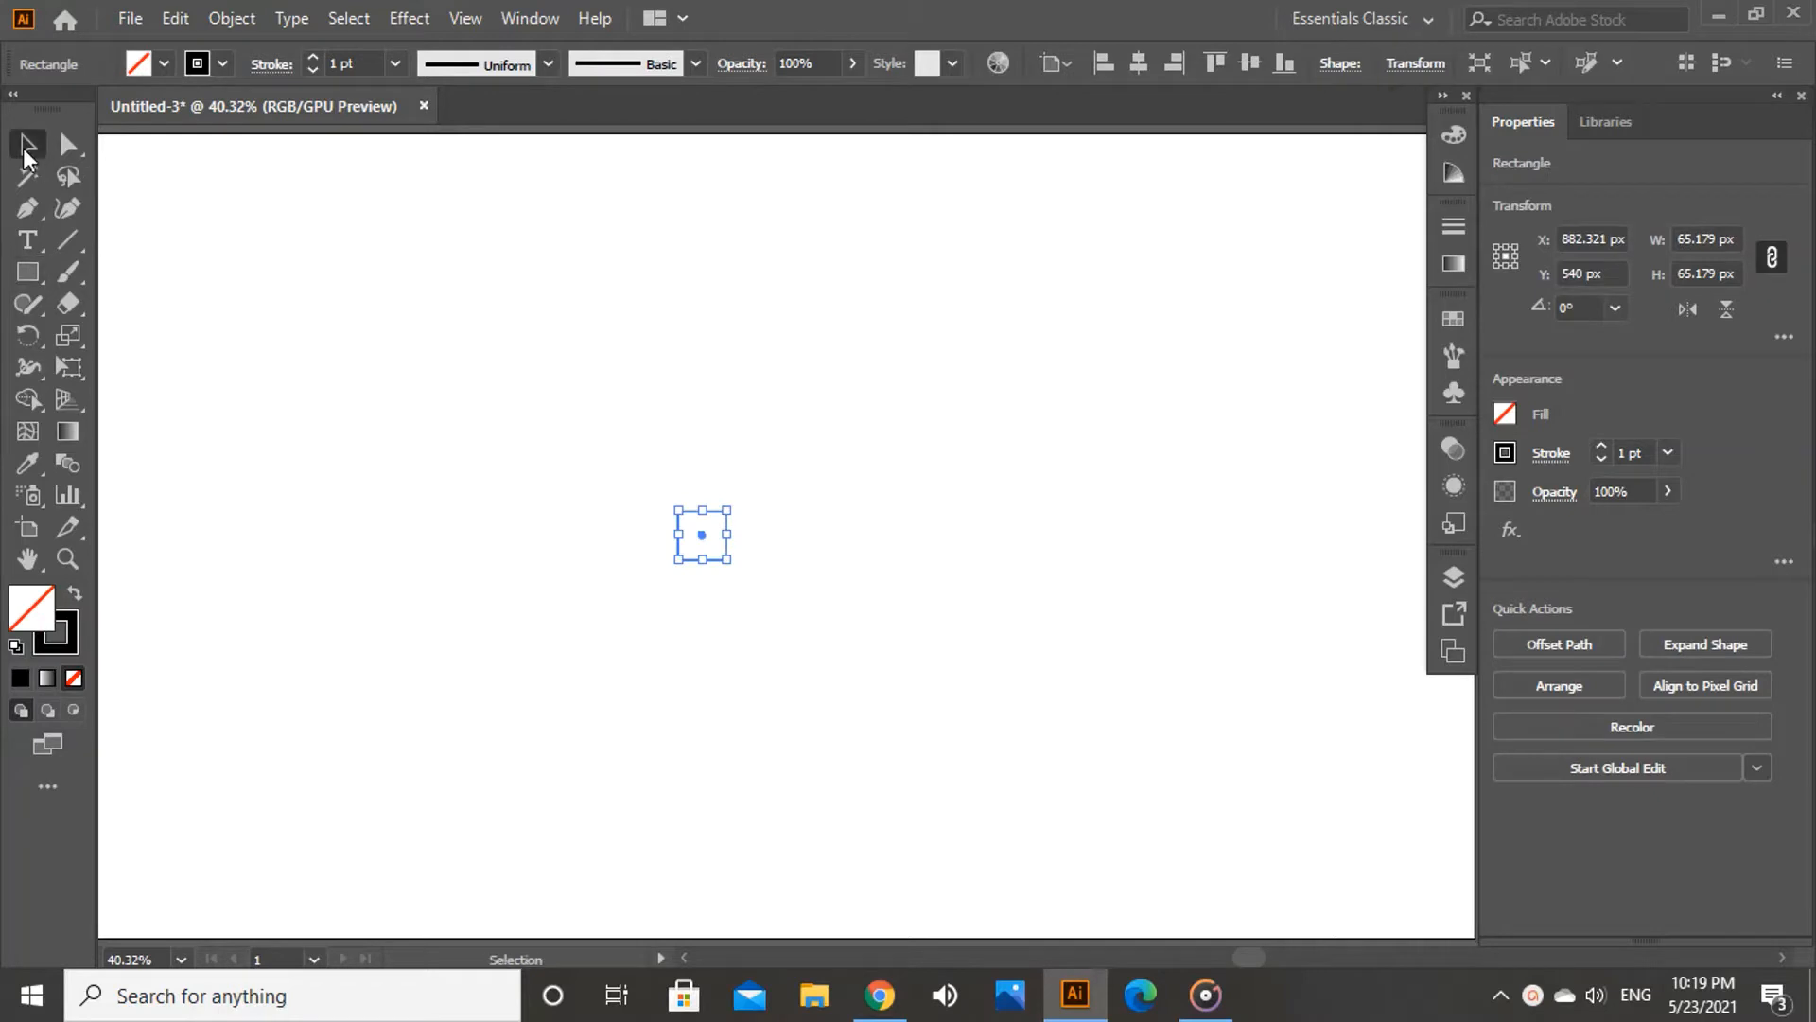
{"action": "left_click", "coordinate": [599, 526]}
{"action": "left_click_drag", "start_coordinate": [713, 562], "coordinate": [713, 477]}
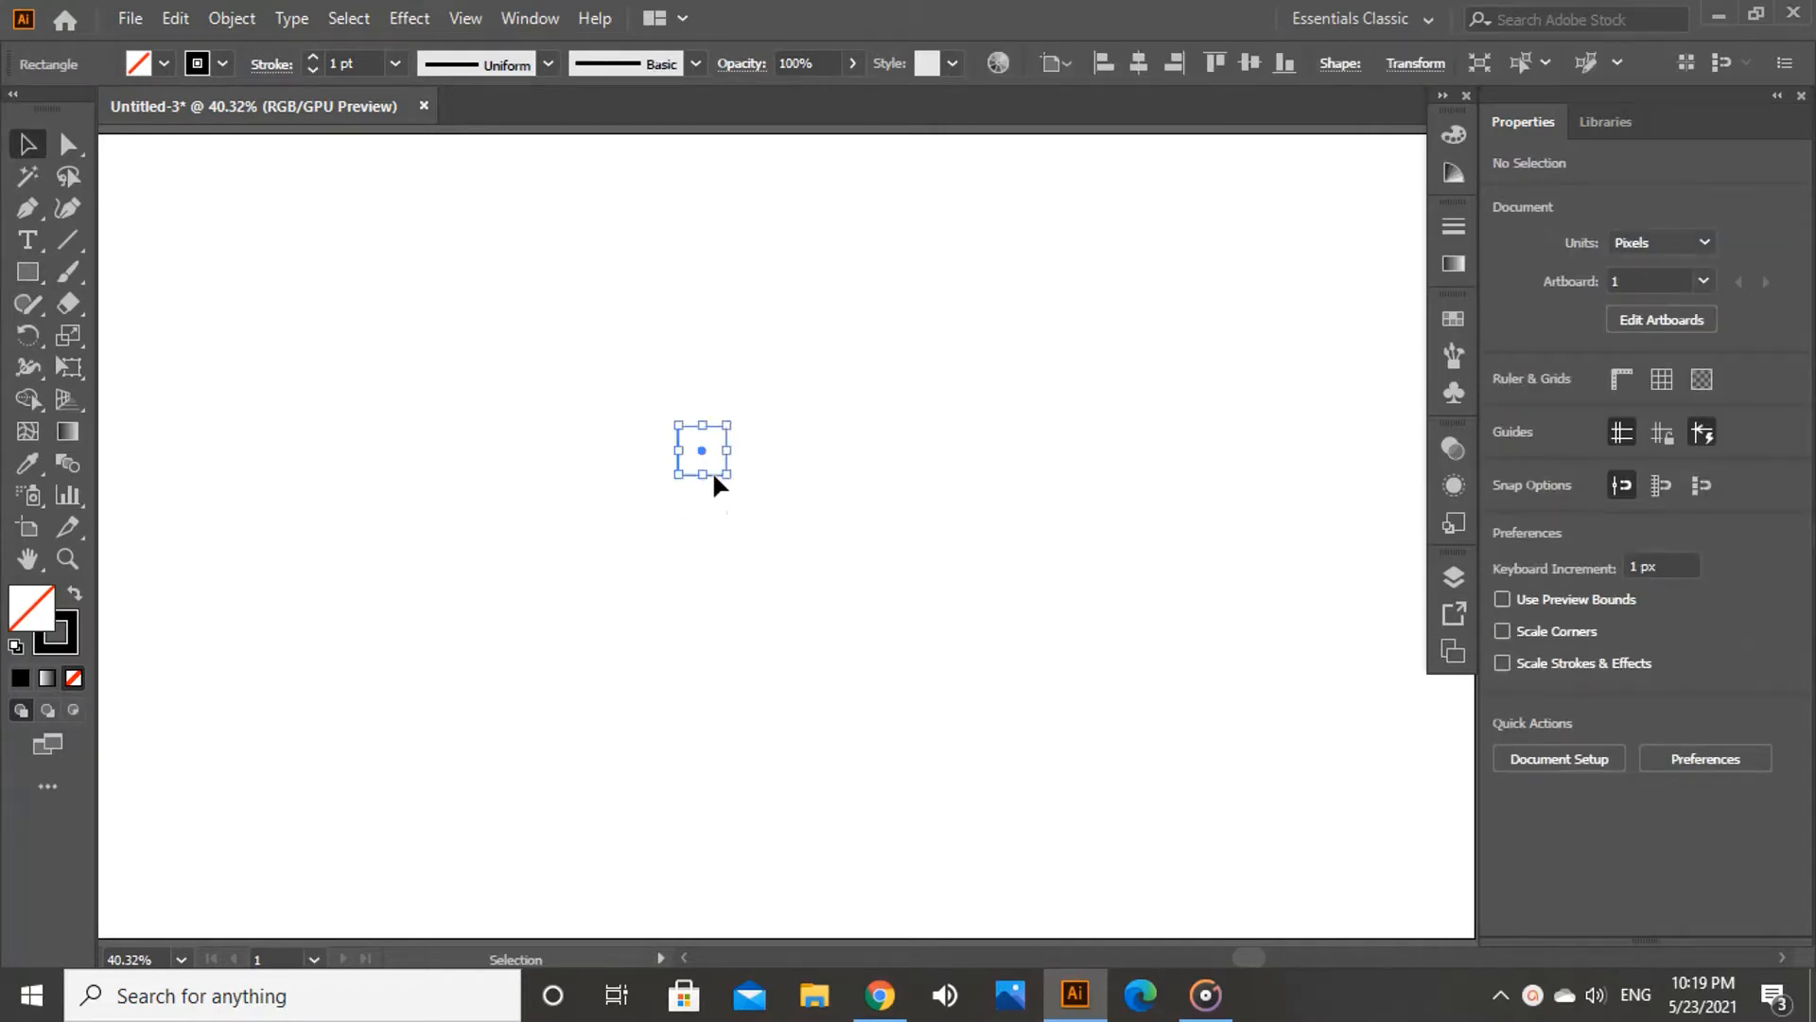
{"action": "left_click", "coordinate": [760, 511]}
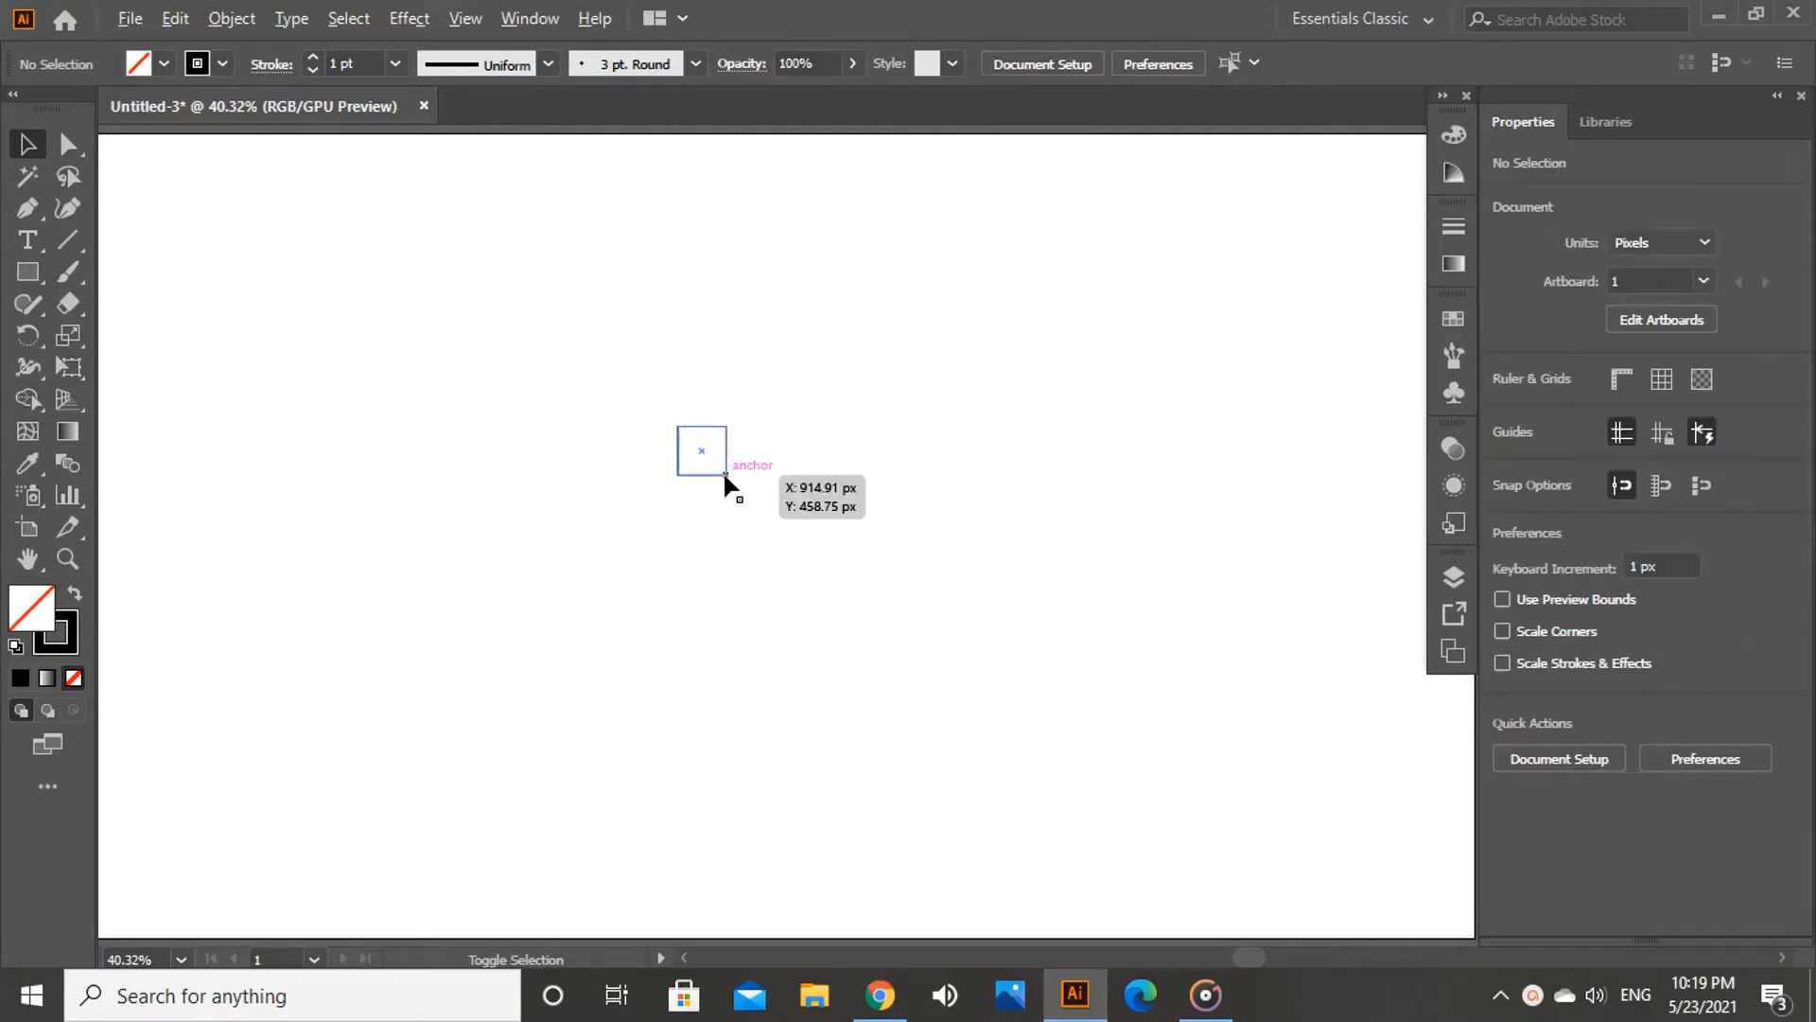
{"action": "left_click_drag", "start_coordinate": [725, 473], "coordinate": [721, 527]}
{"action": "left_click", "coordinate": [796, 532]}
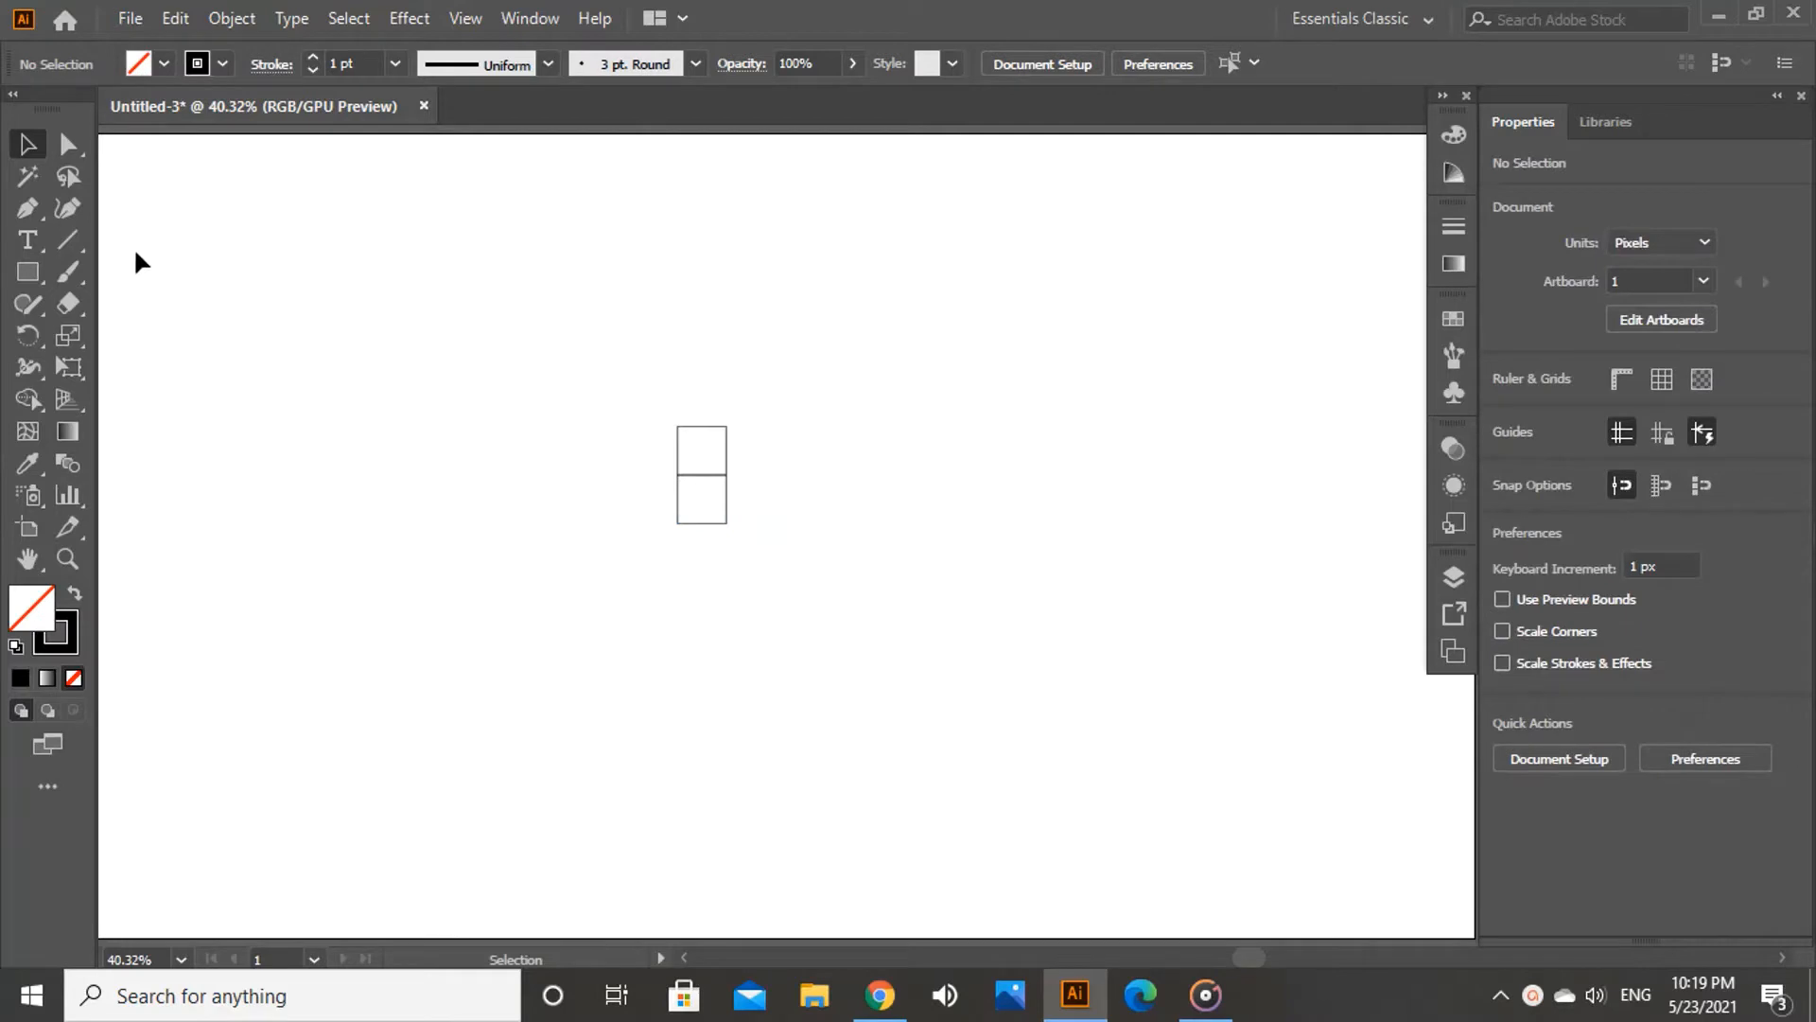
Step: Draw a square about 130 px wide against the left side of the two stacked squares, matching their combined height
{"action": "left_click", "coordinate": [31, 266]}
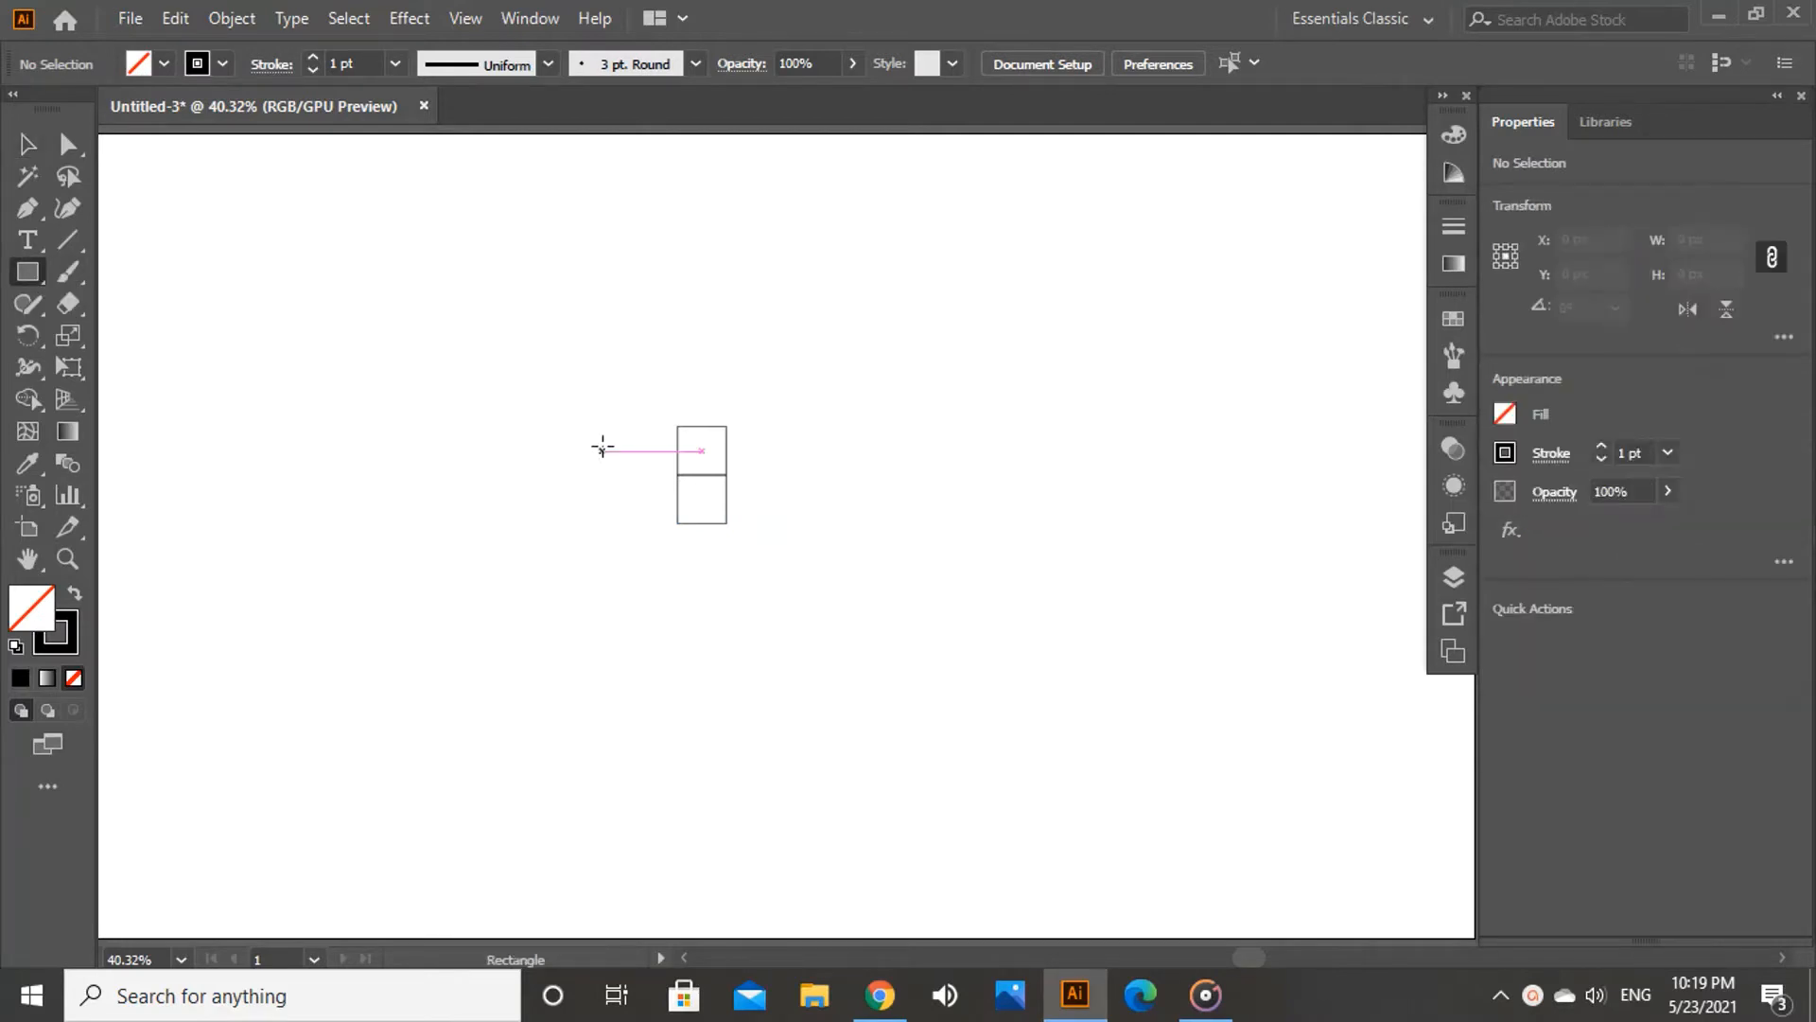
{"action": "left_click_drag", "start_coordinate": [677, 426], "coordinate": [580, 525]}
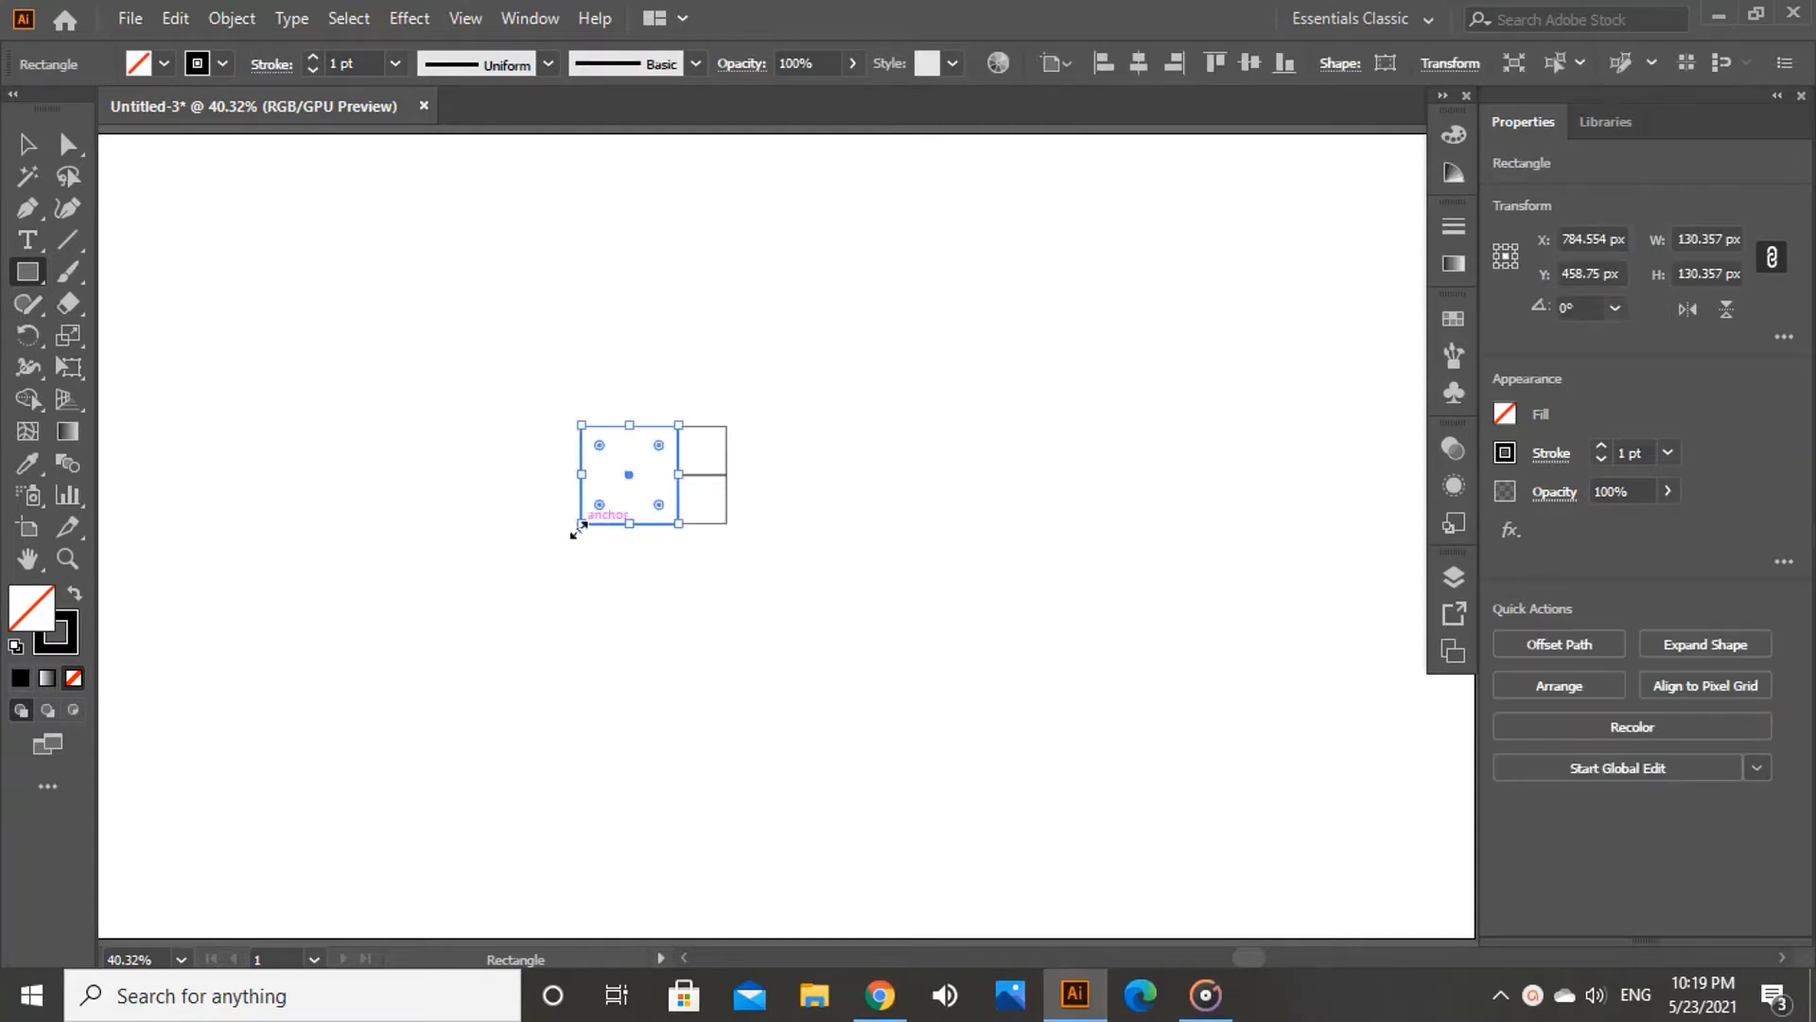
{"action": "left_click", "coordinate": [40, 153]}
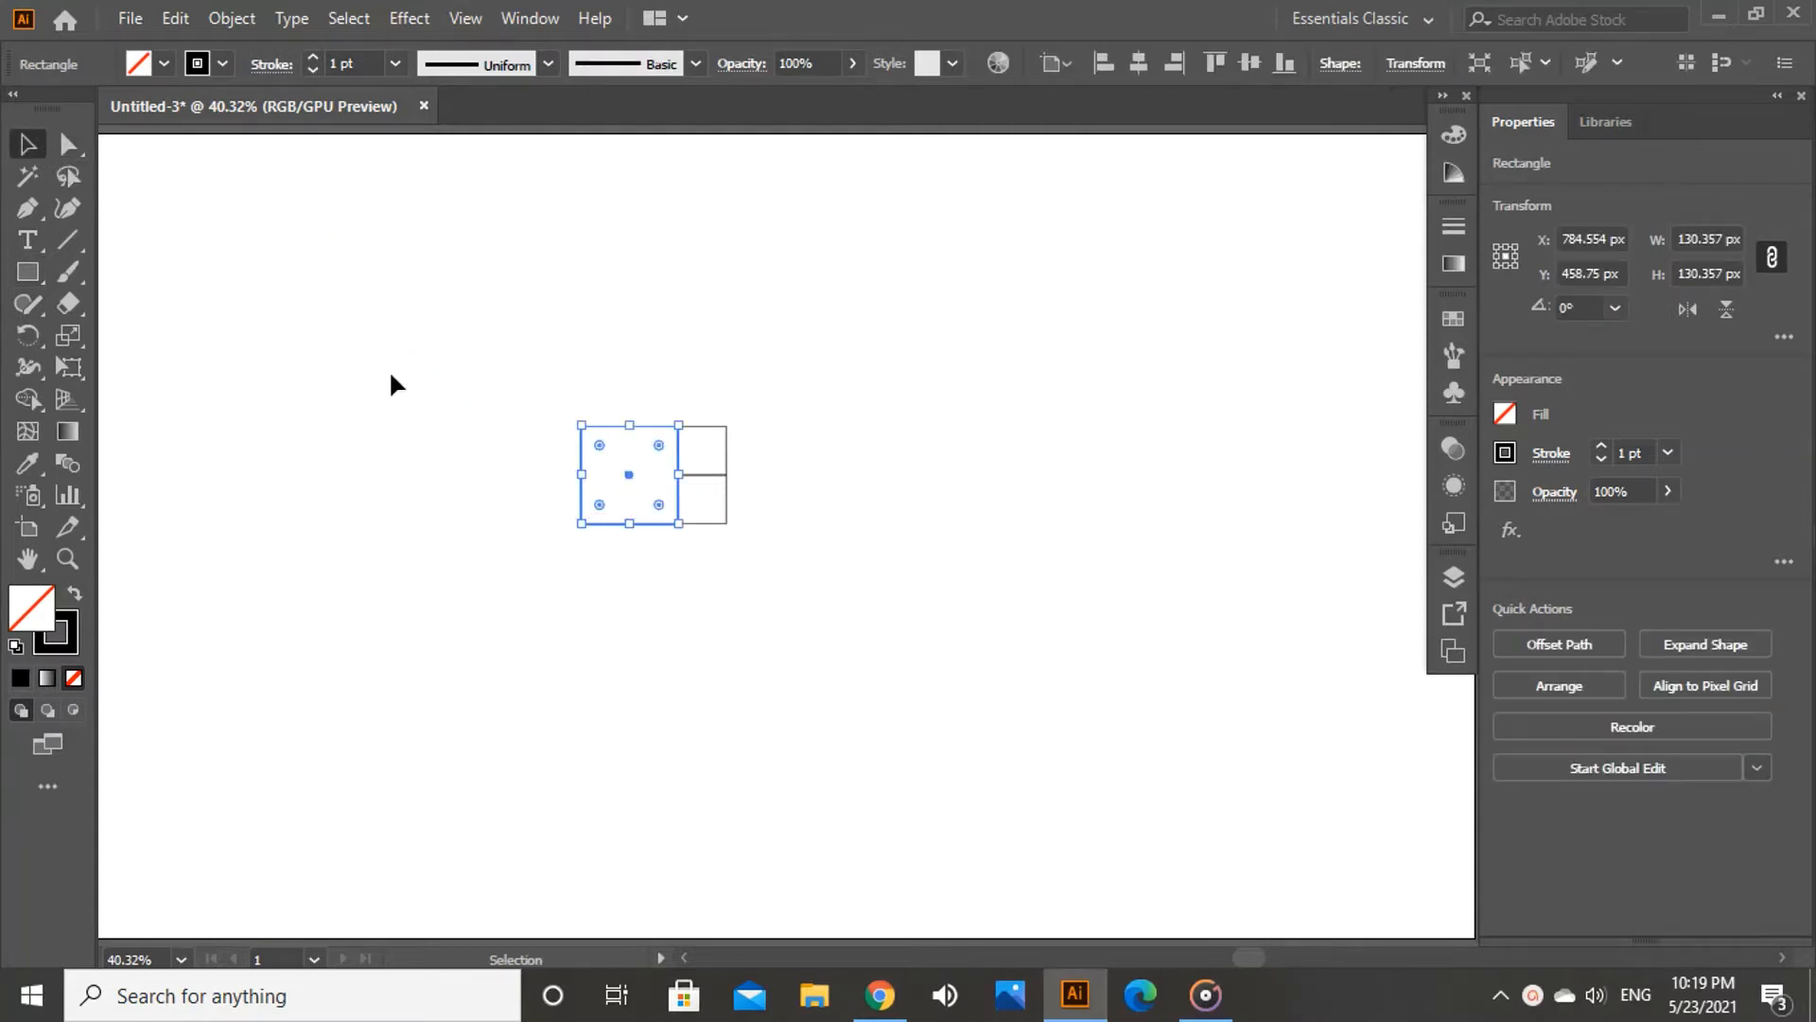
Step: Select all three squares and rotate them together 90° clockwise
{"action": "left_click", "coordinate": [389, 369]}
{"action": "left_click_drag", "start_coordinate": [463, 369], "coordinate": [746, 562]}
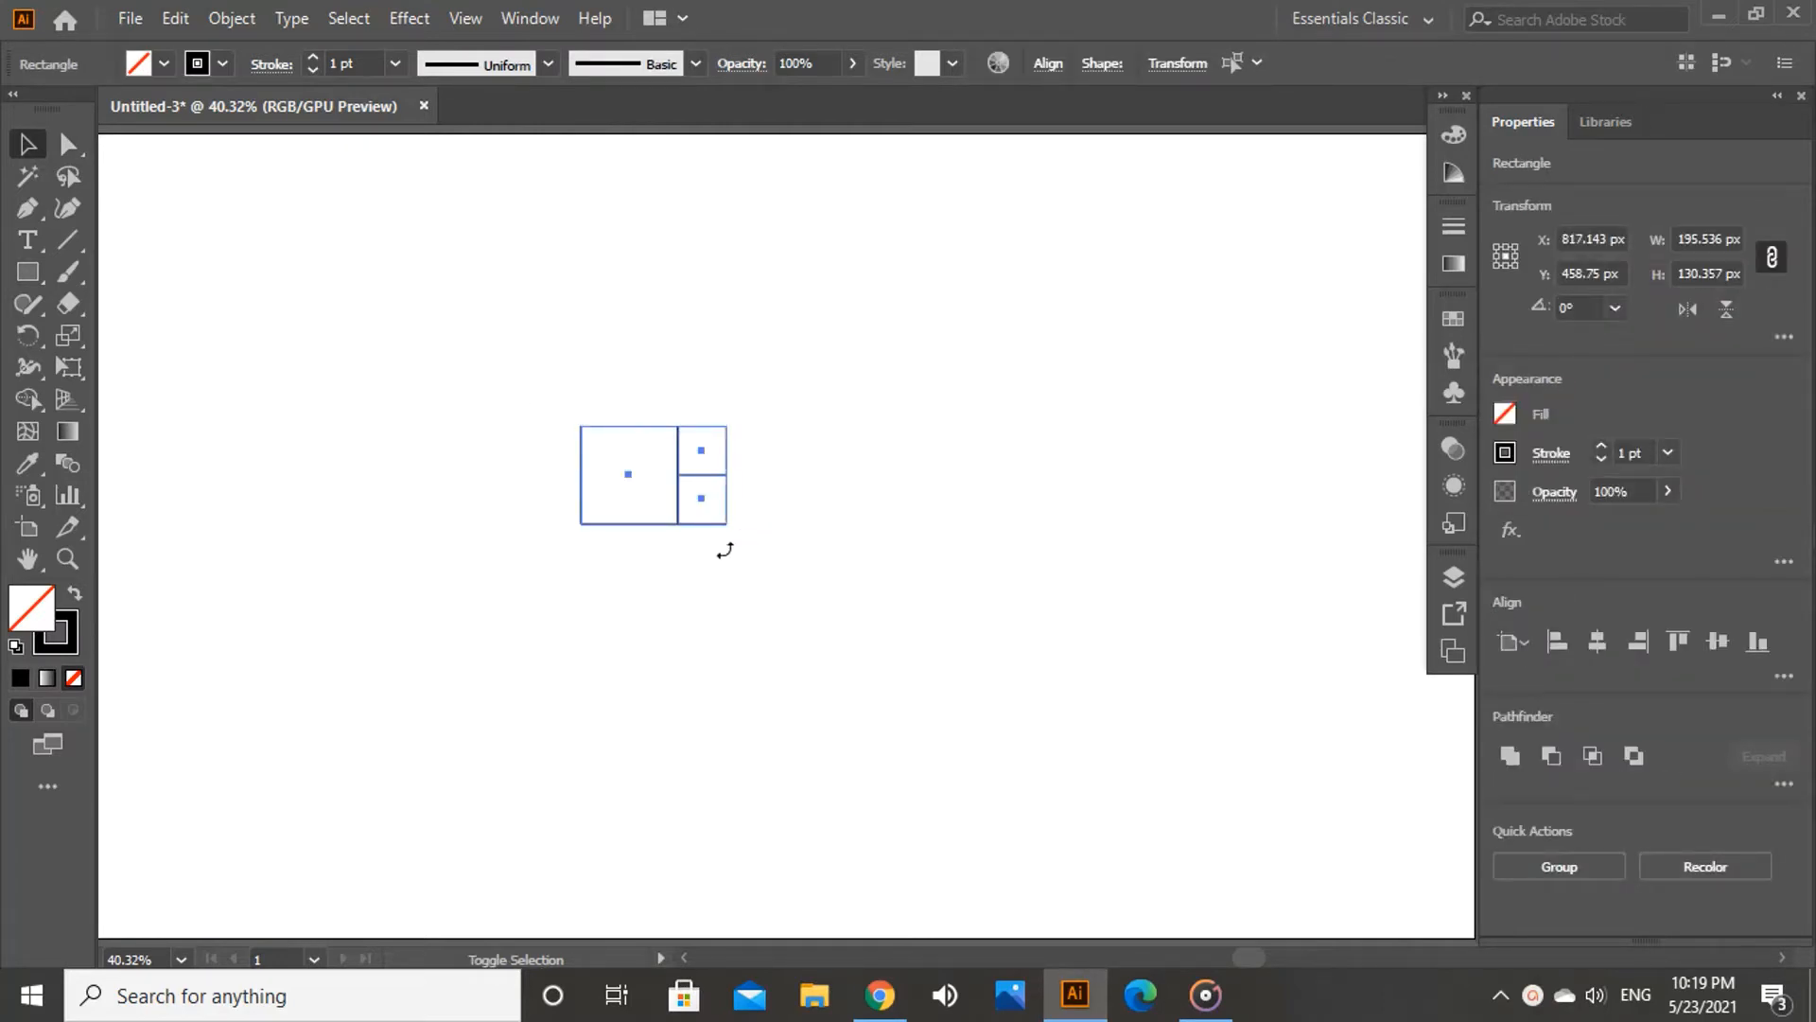
{"action": "left_click_drag", "start_coordinate": [723, 547], "coordinate": [606, 588]}
{"action": "left_click", "coordinate": [422, 481]}
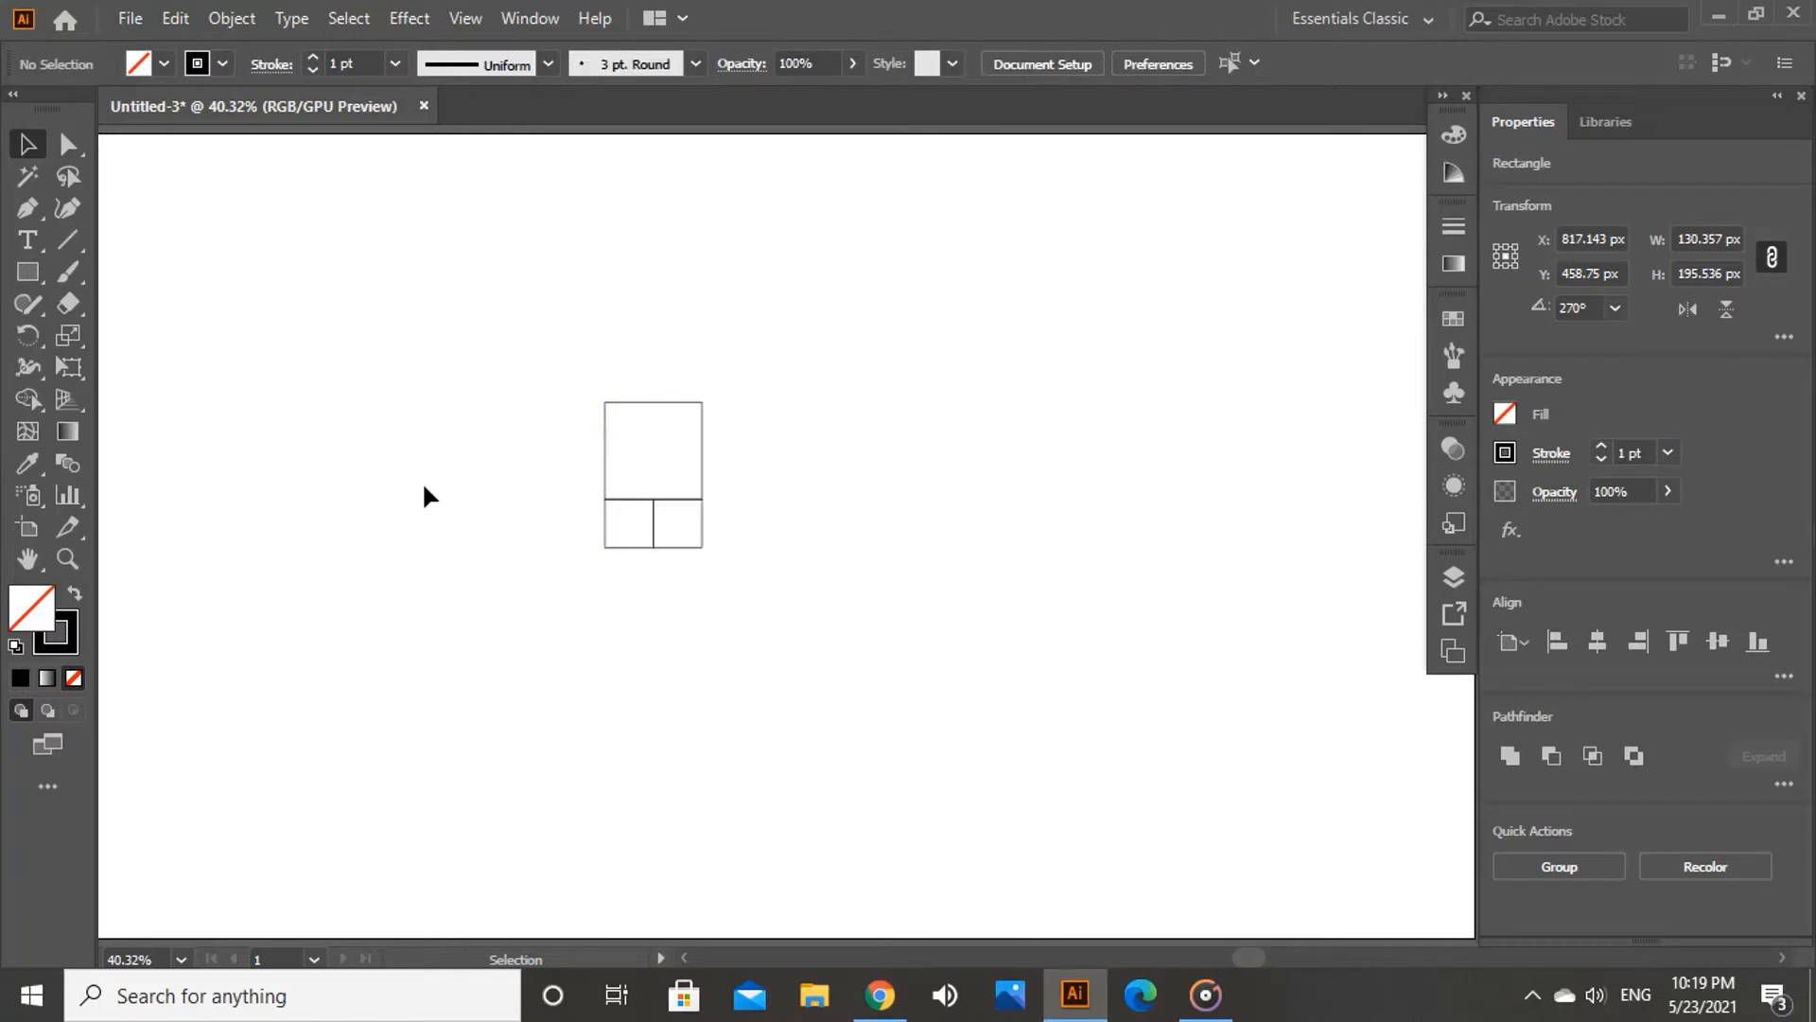
Step: Draw a square about 196 px wide against the left side of the three-square block, matching its full height
{"action": "left_click", "coordinate": [38, 267]}
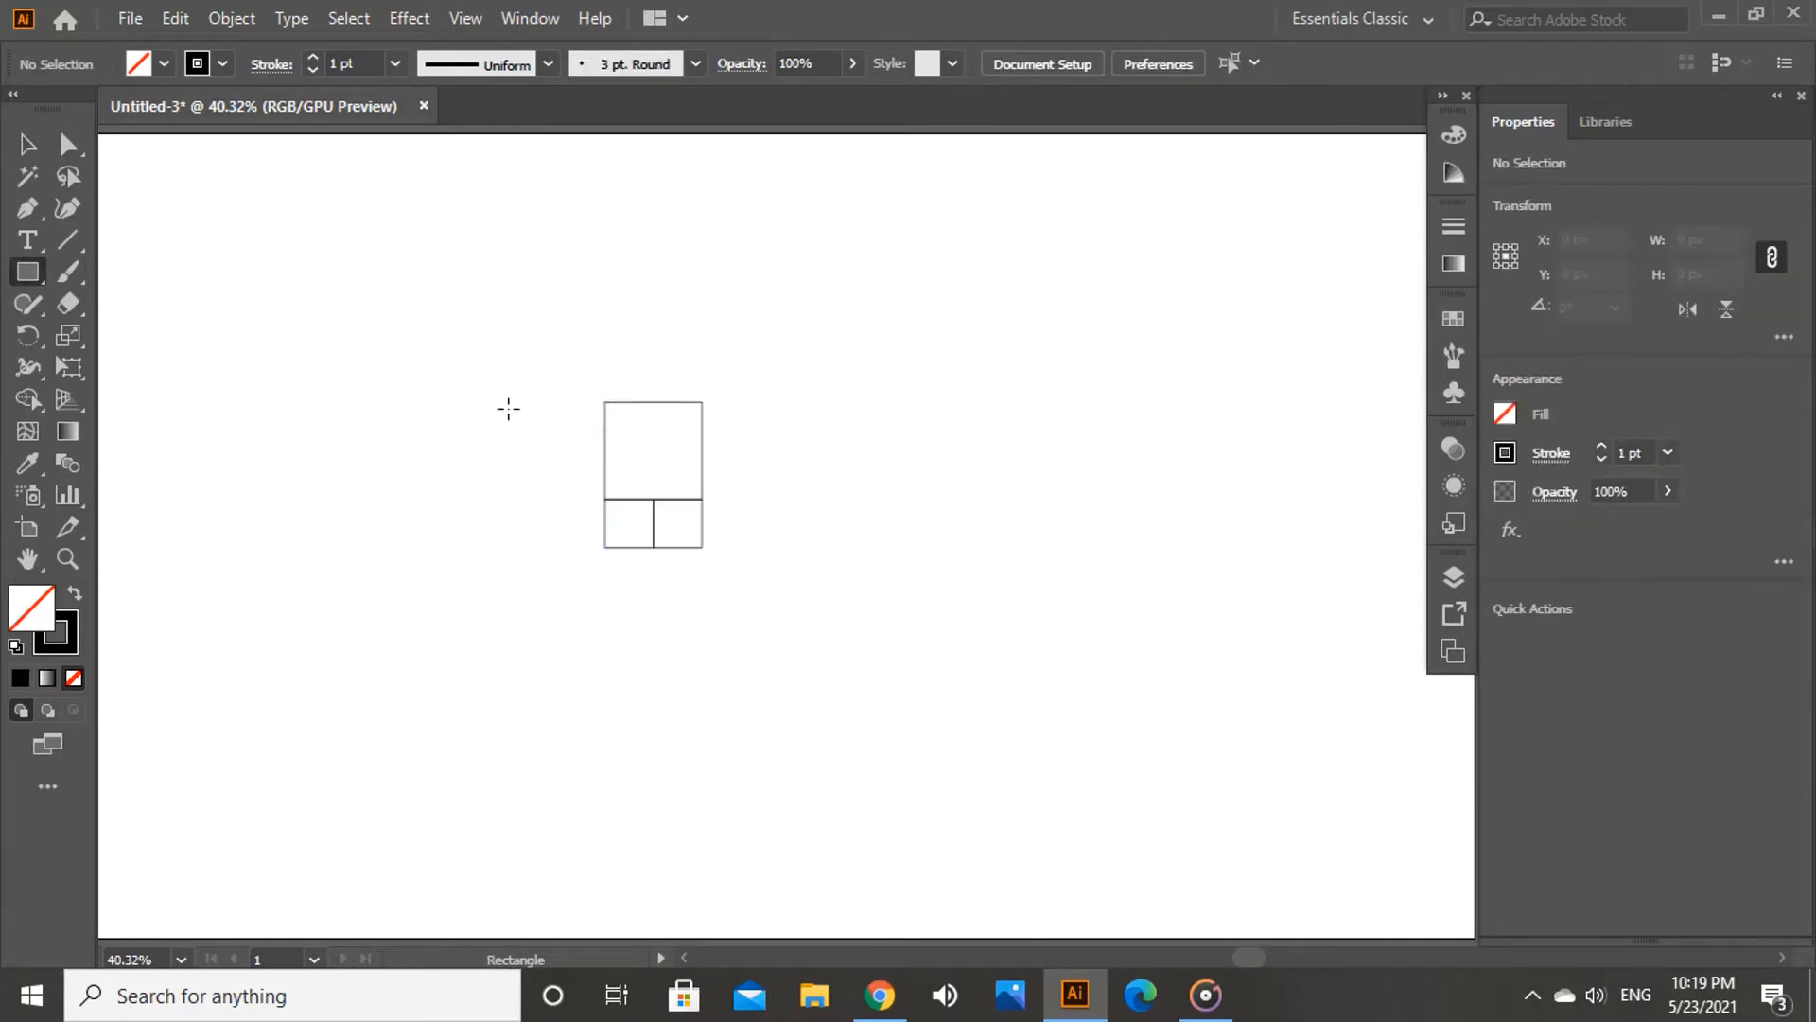
{"action": "left_click_drag", "start_coordinate": [602, 402], "coordinate": [462, 548]}
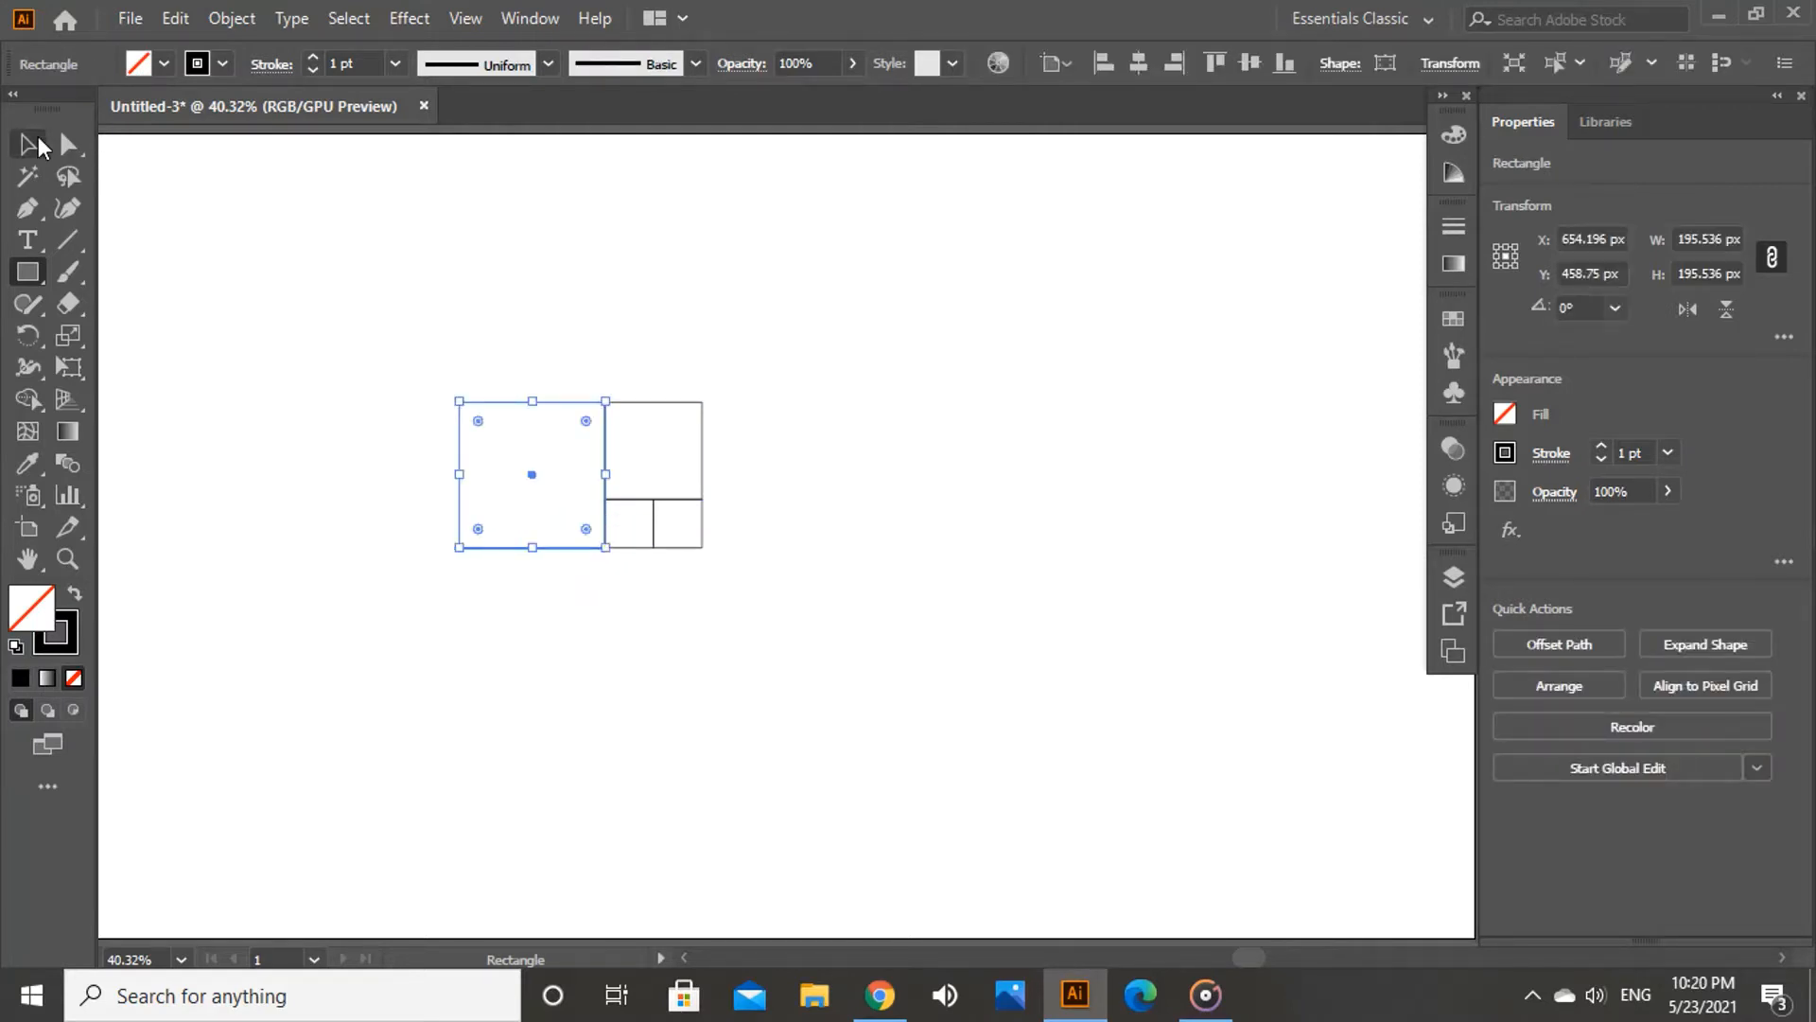
{"action": "left_click", "coordinate": [28, 143]}
Step: Rotate all four squares together 90° clockwise and move the block to the right on the canvas
{"action": "left_click", "coordinate": [251, 272]}
{"action": "left_click_drag", "start_coordinate": [357, 346], "coordinate": [772, 609]}
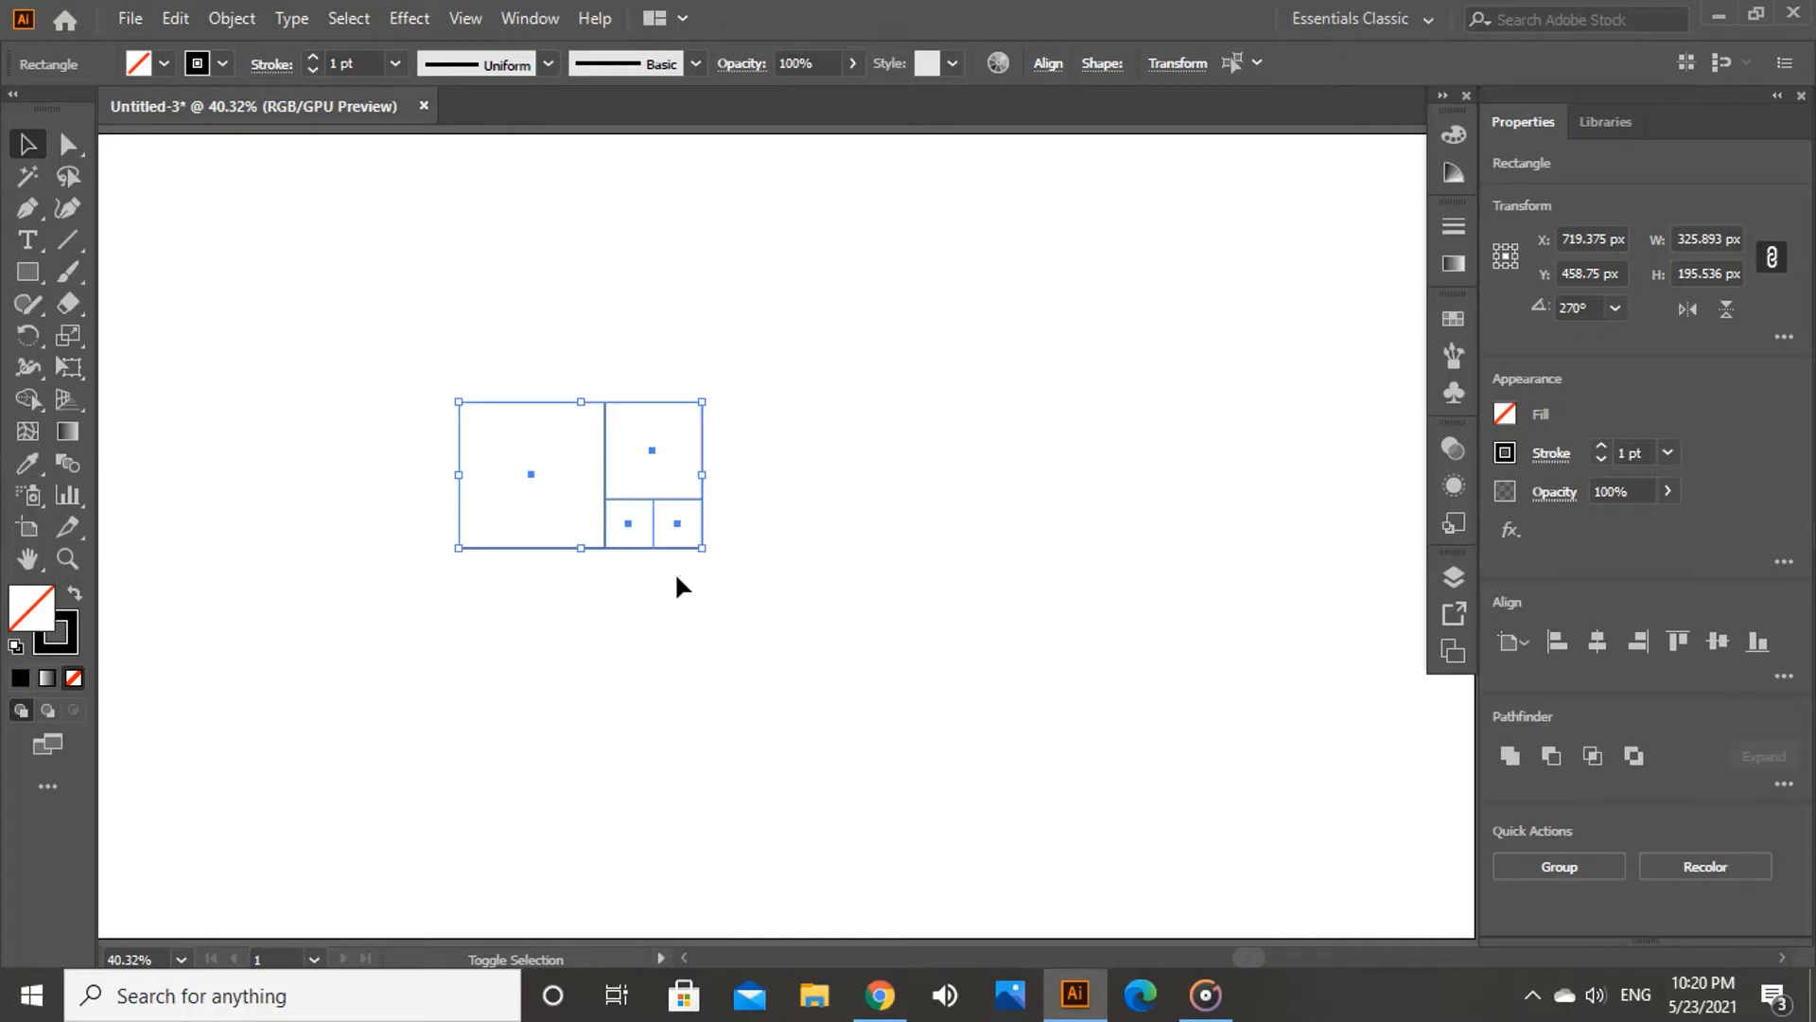
{"action": "left_click_drag", "start_coordinate": [706, 559], "coordinate": [538, 606]}
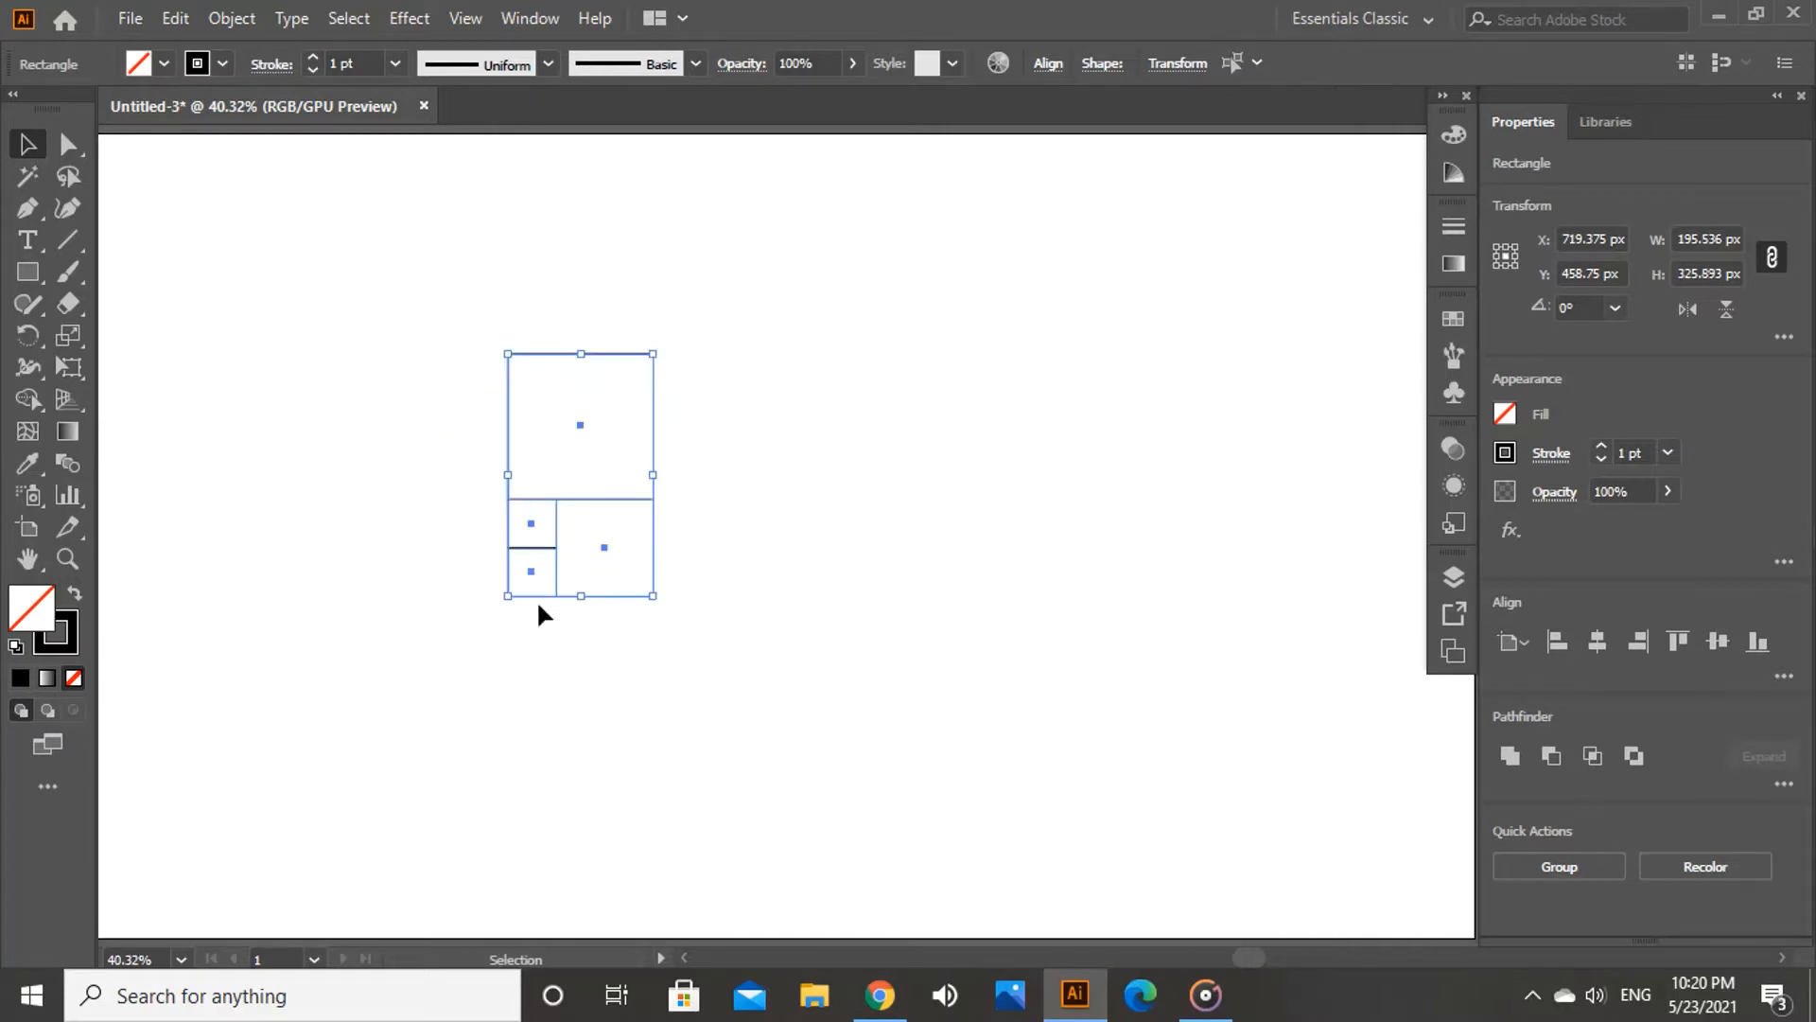
{"action": "left_click_drag", "start_coordinate": [659, 538], "coordinate": [924, 551]}
{"action": "left_click", "coordinate": [174, 312]}
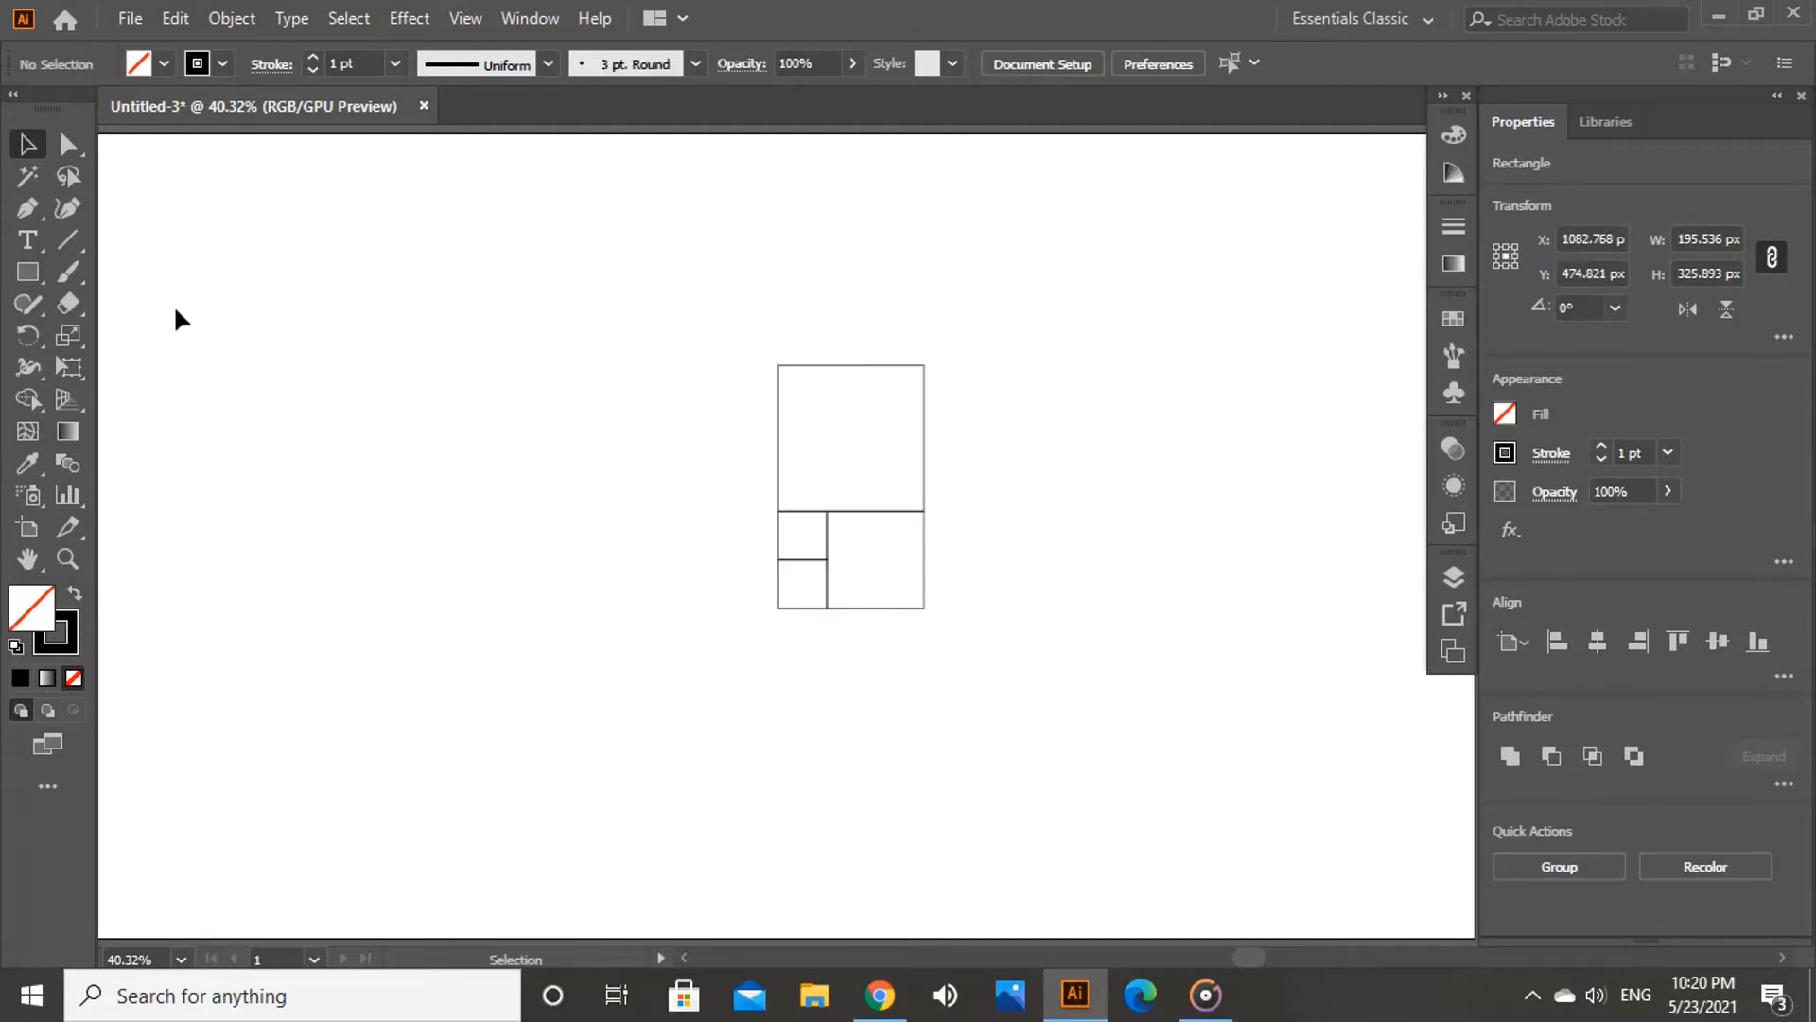
Step: Draw a square about 326 px wide against the left side of the four-square block, matching its full height
{"action": "left_click", "coordinate": [45, 271]}
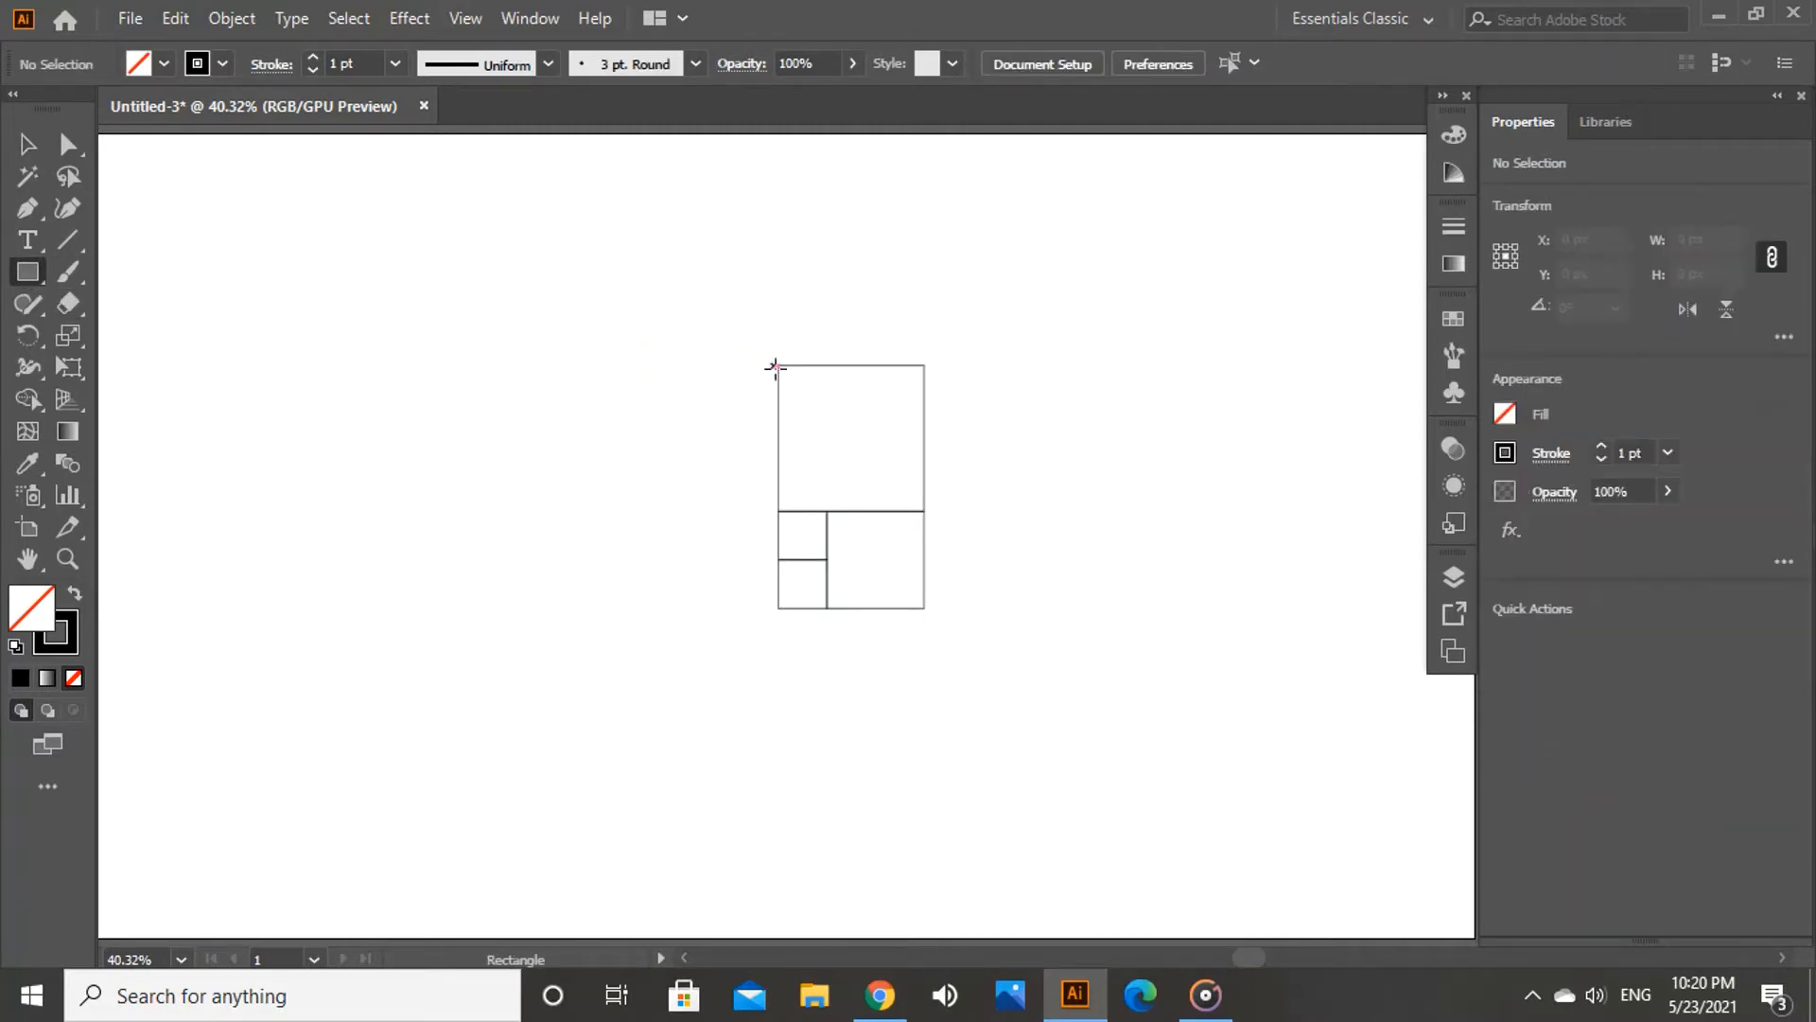
{"action": "left_click_drag", "start_coordinate": [778, 366], "coordinate": [536, 607]}
{"action": "left_click", "coordinate": [59, 152]}
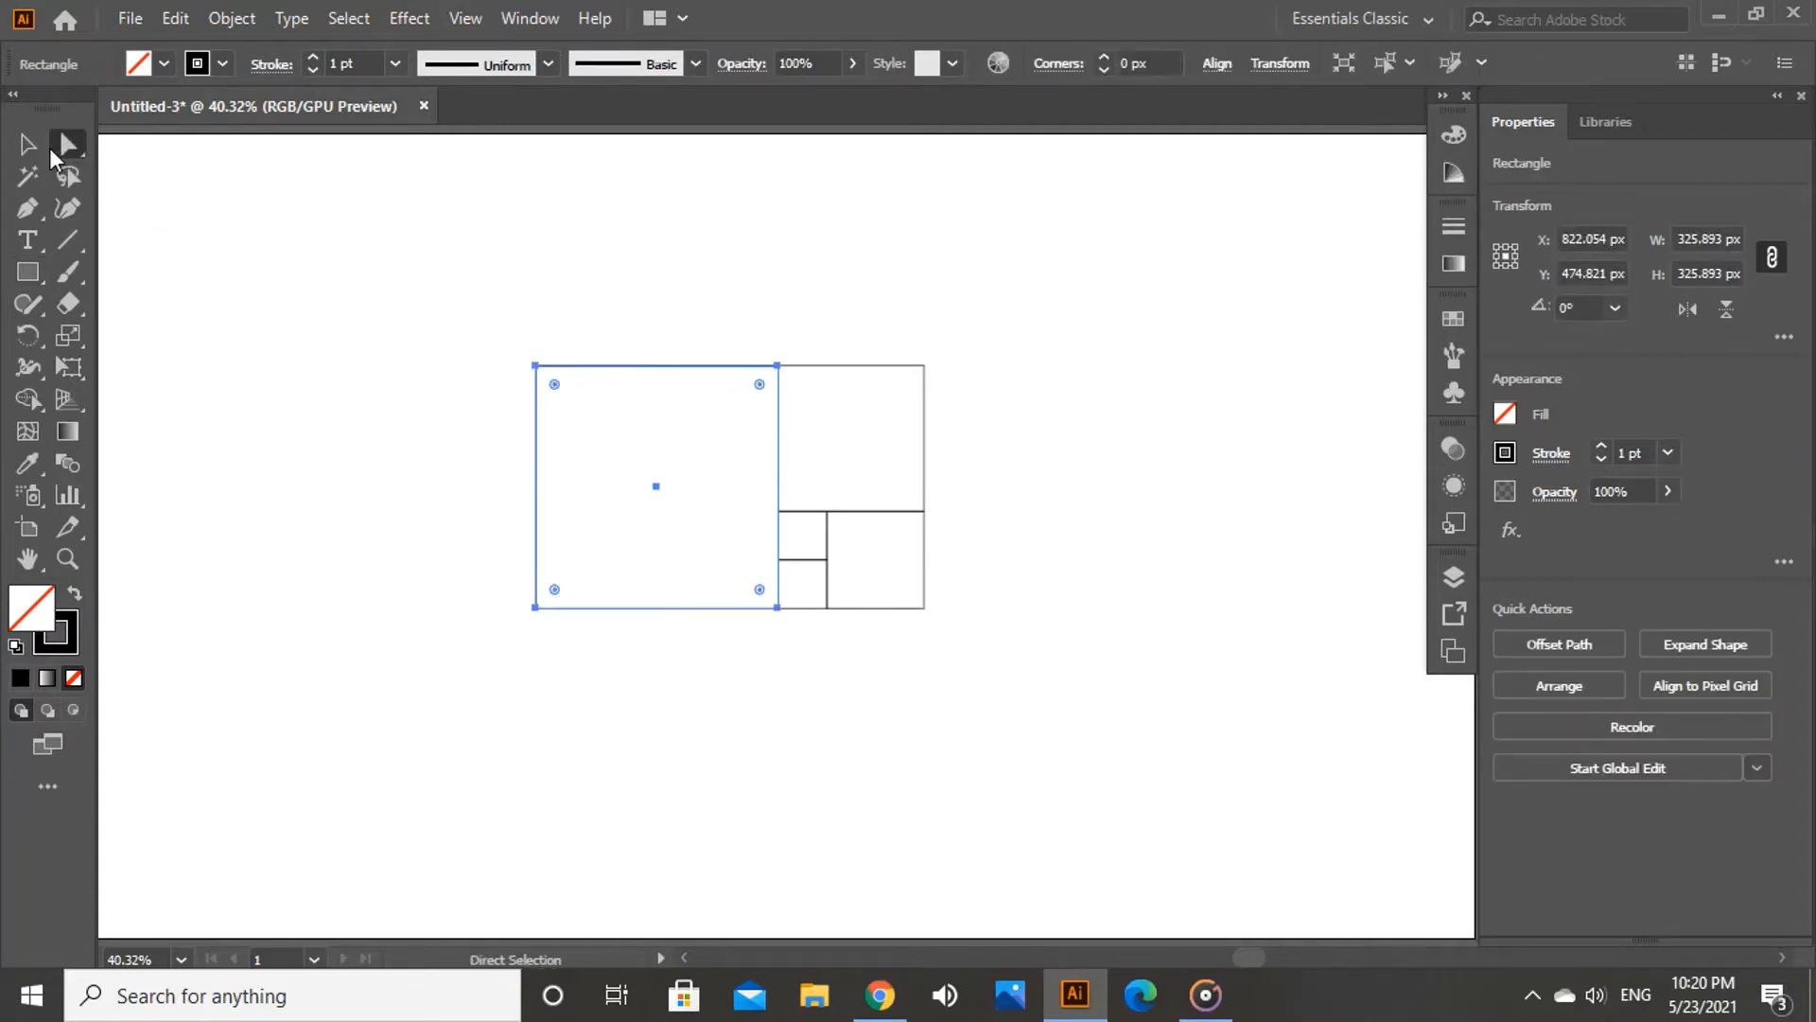
{"action": "left_click", "coordinate": [27, 143]}
Step: Rotate all five squares together 90° clockwise and shift the block to the right to free space beside it
{"action": "left_click", "coordinate": [308, 308]}
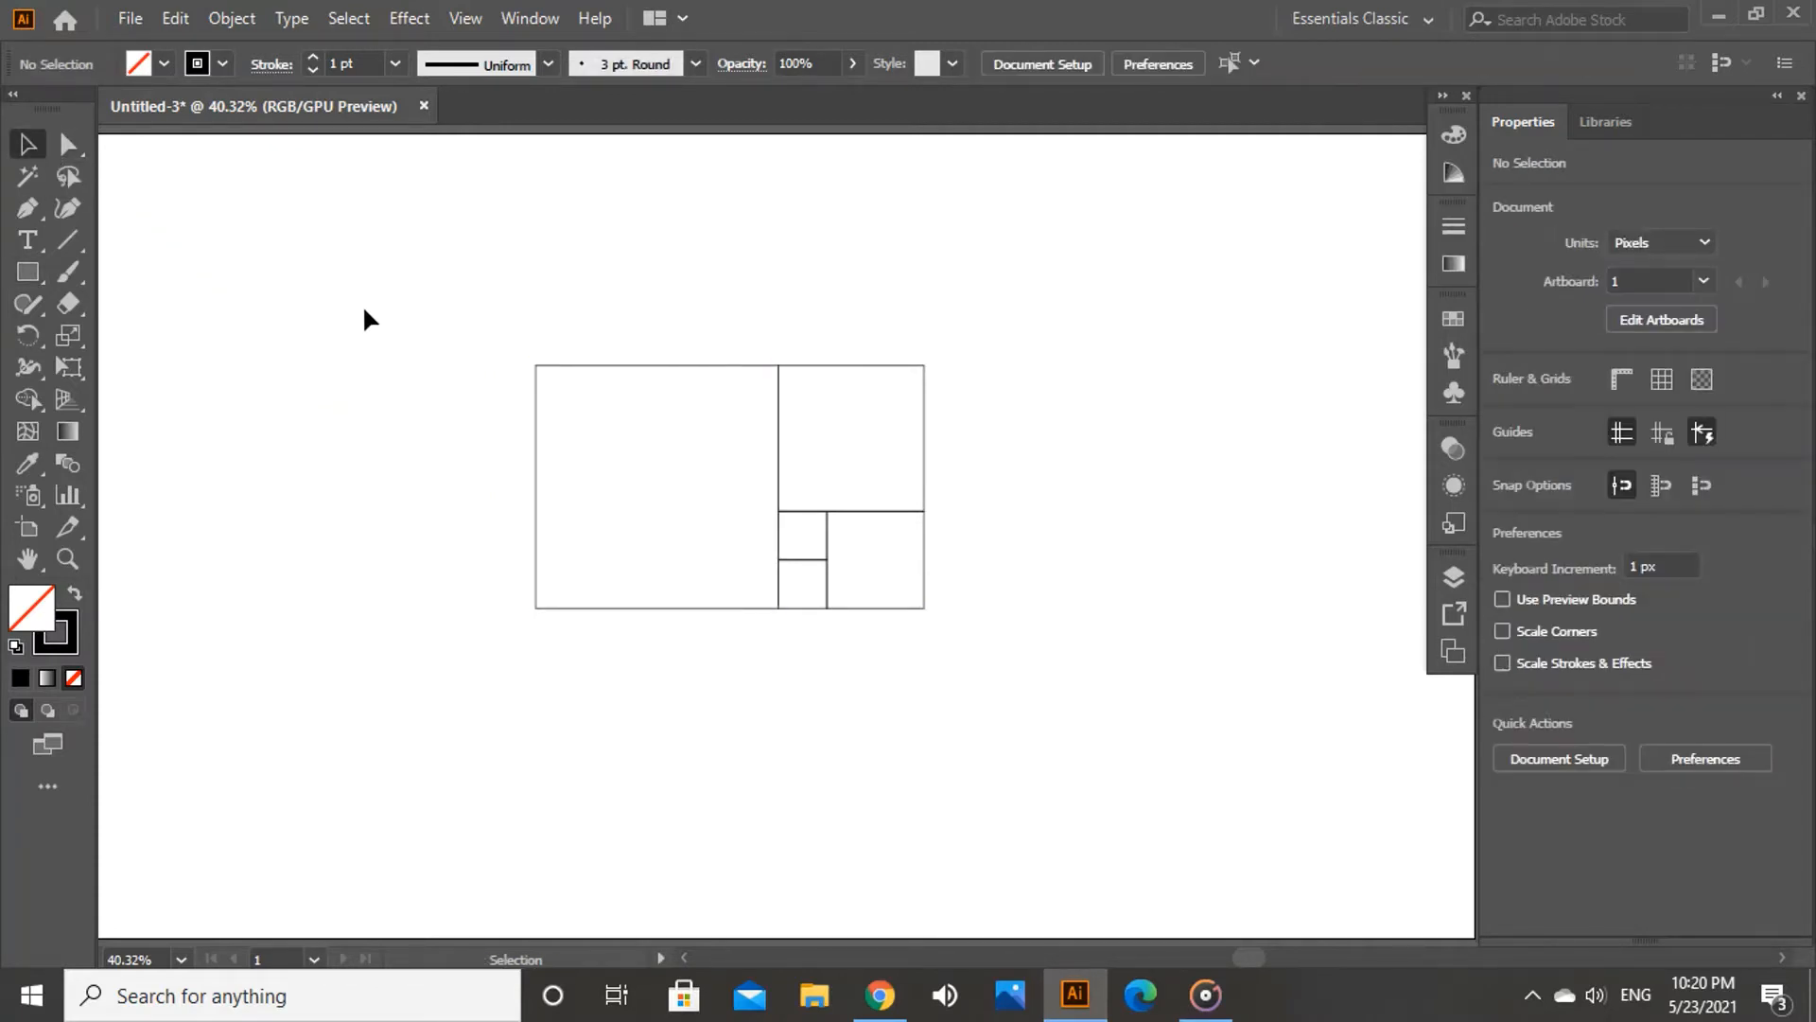
{"action": "left_click_drag", "start_coordinate": [365, 310], "coordinate": [984, 687]}
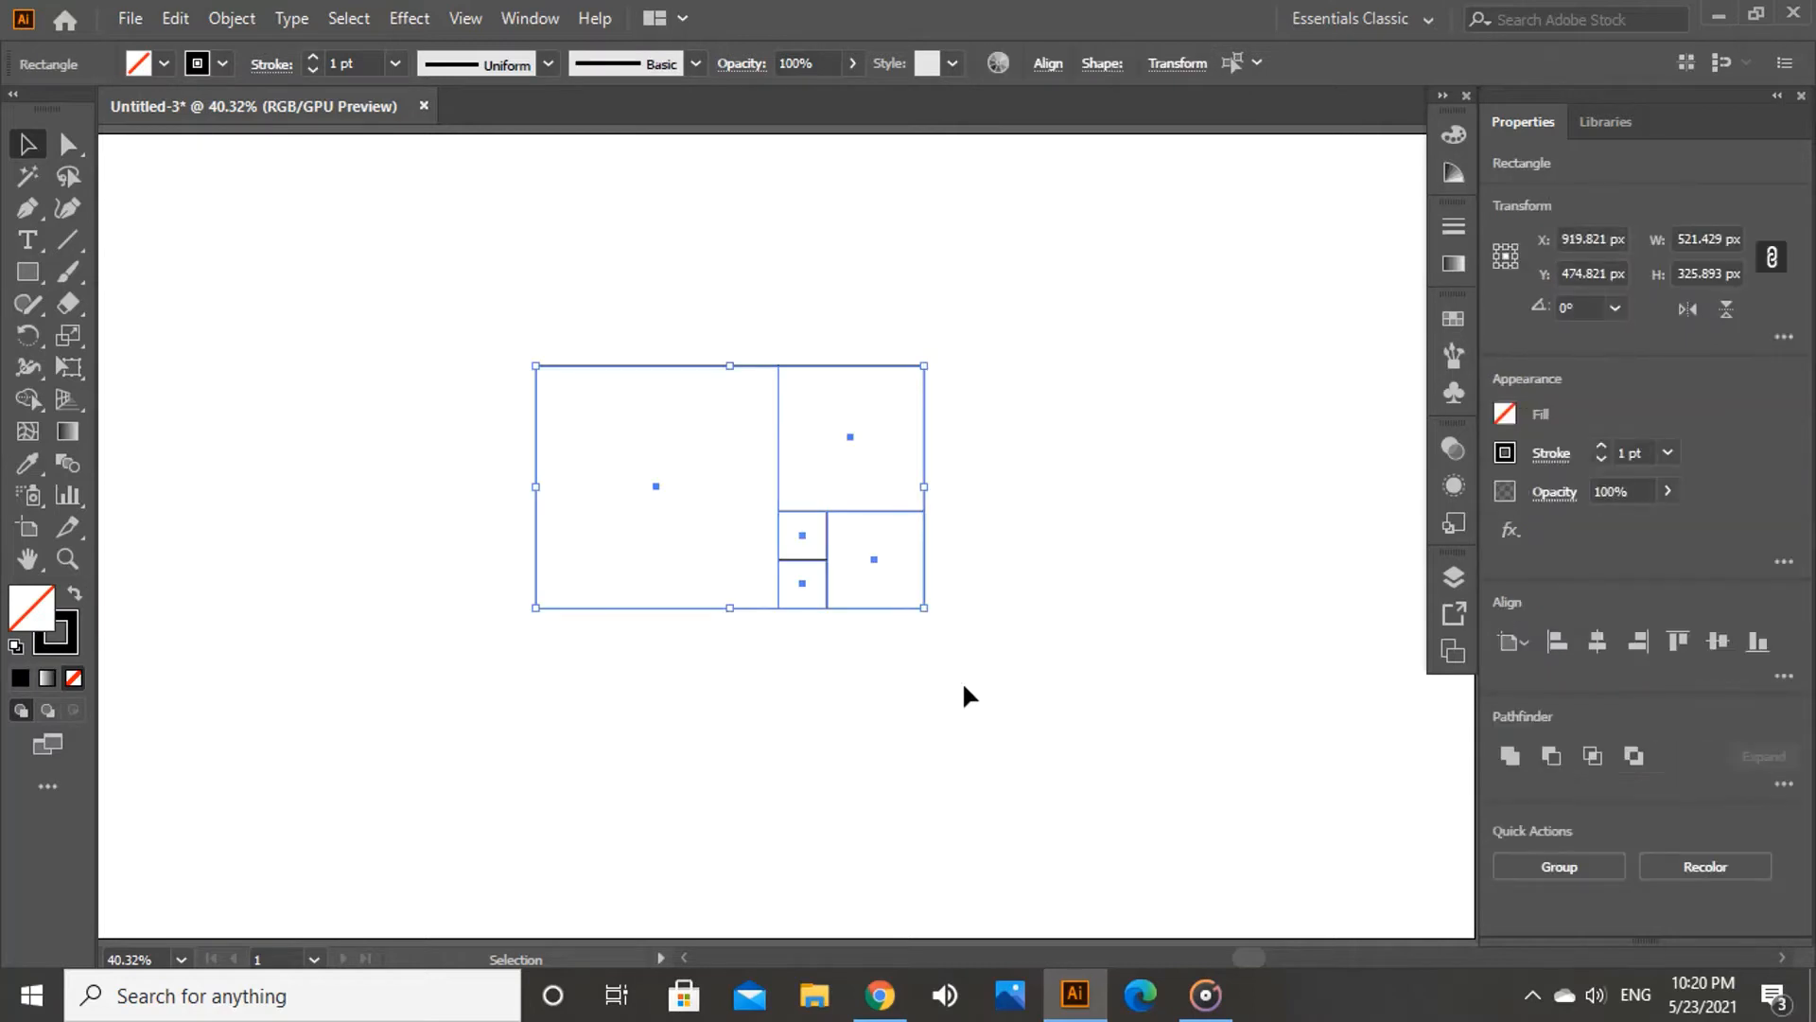
{"action": "left_click_drag", "start_coordinate": [932, 622], "coordinate": [670, 696]}
{"action": "left_click_drag", "start_coordinate": [853, 620], "coordinate": [1081, 652]}
{"action": "left_click", "coordinate": [554, 437]}
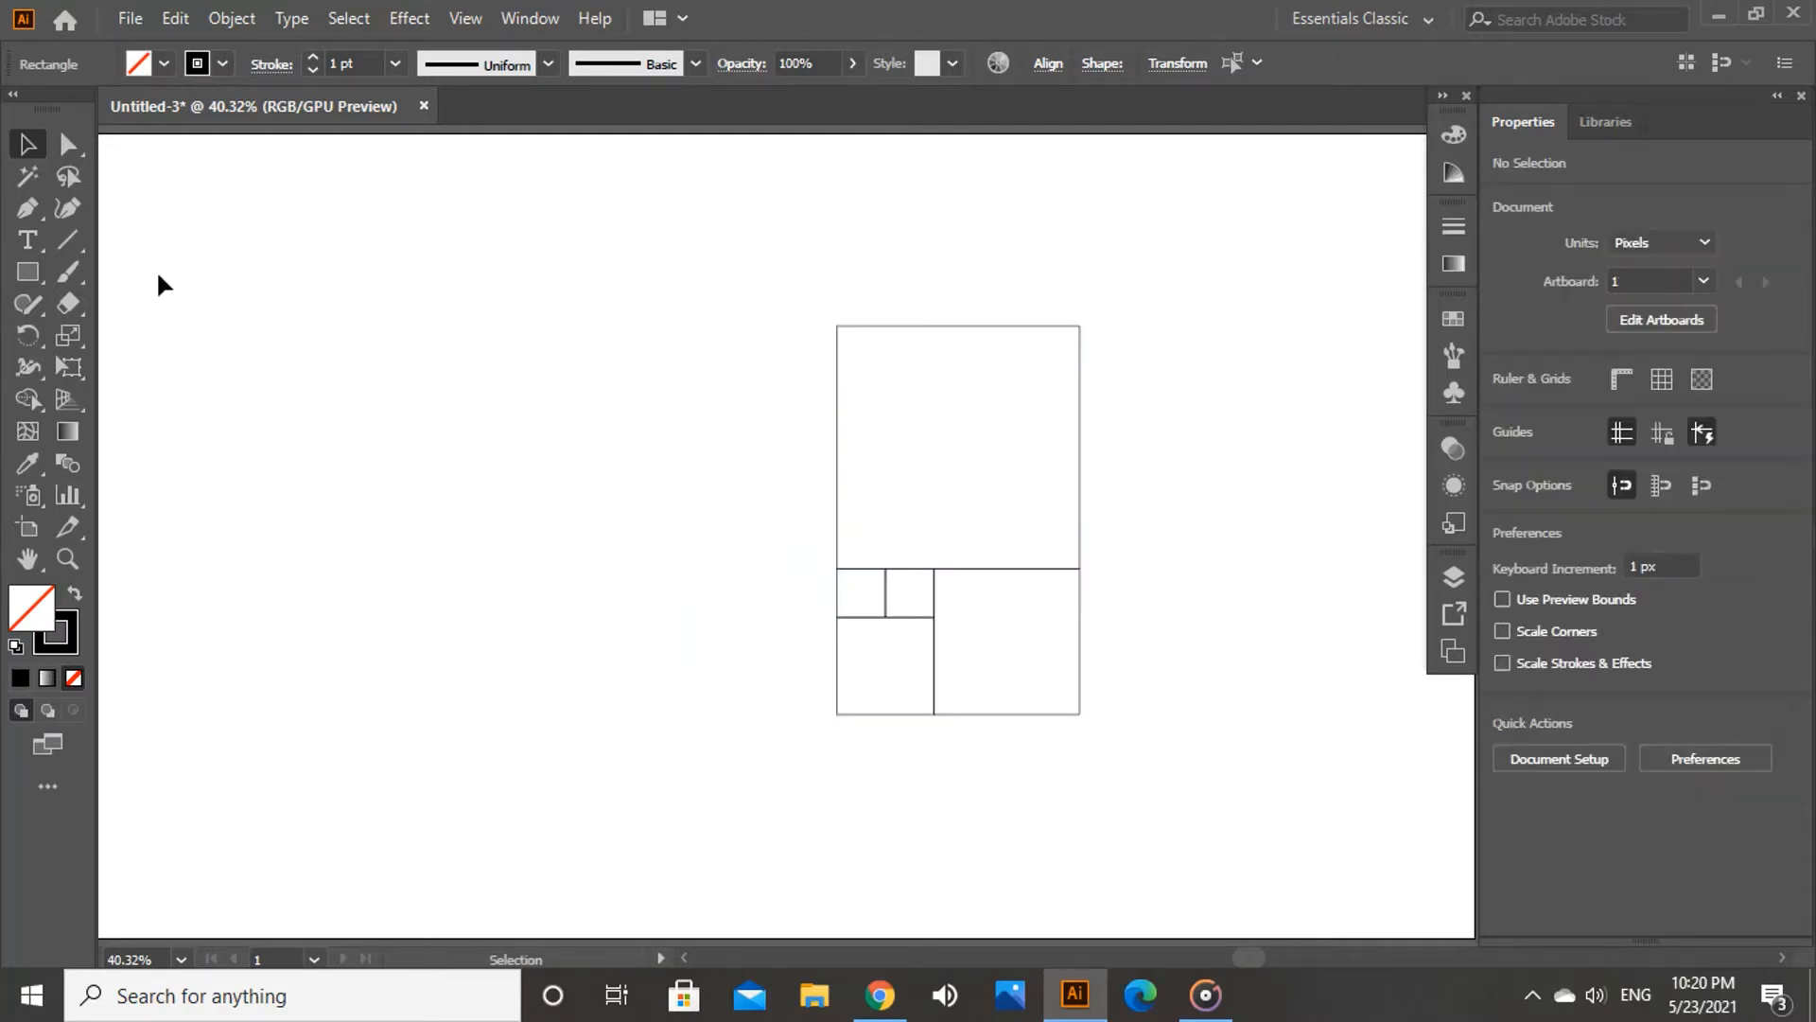
Step: Draw a square about 521 px wide against the left side of the five-square block, matching its full height
{"action": "left_click", "coordinate": [31, 273]}
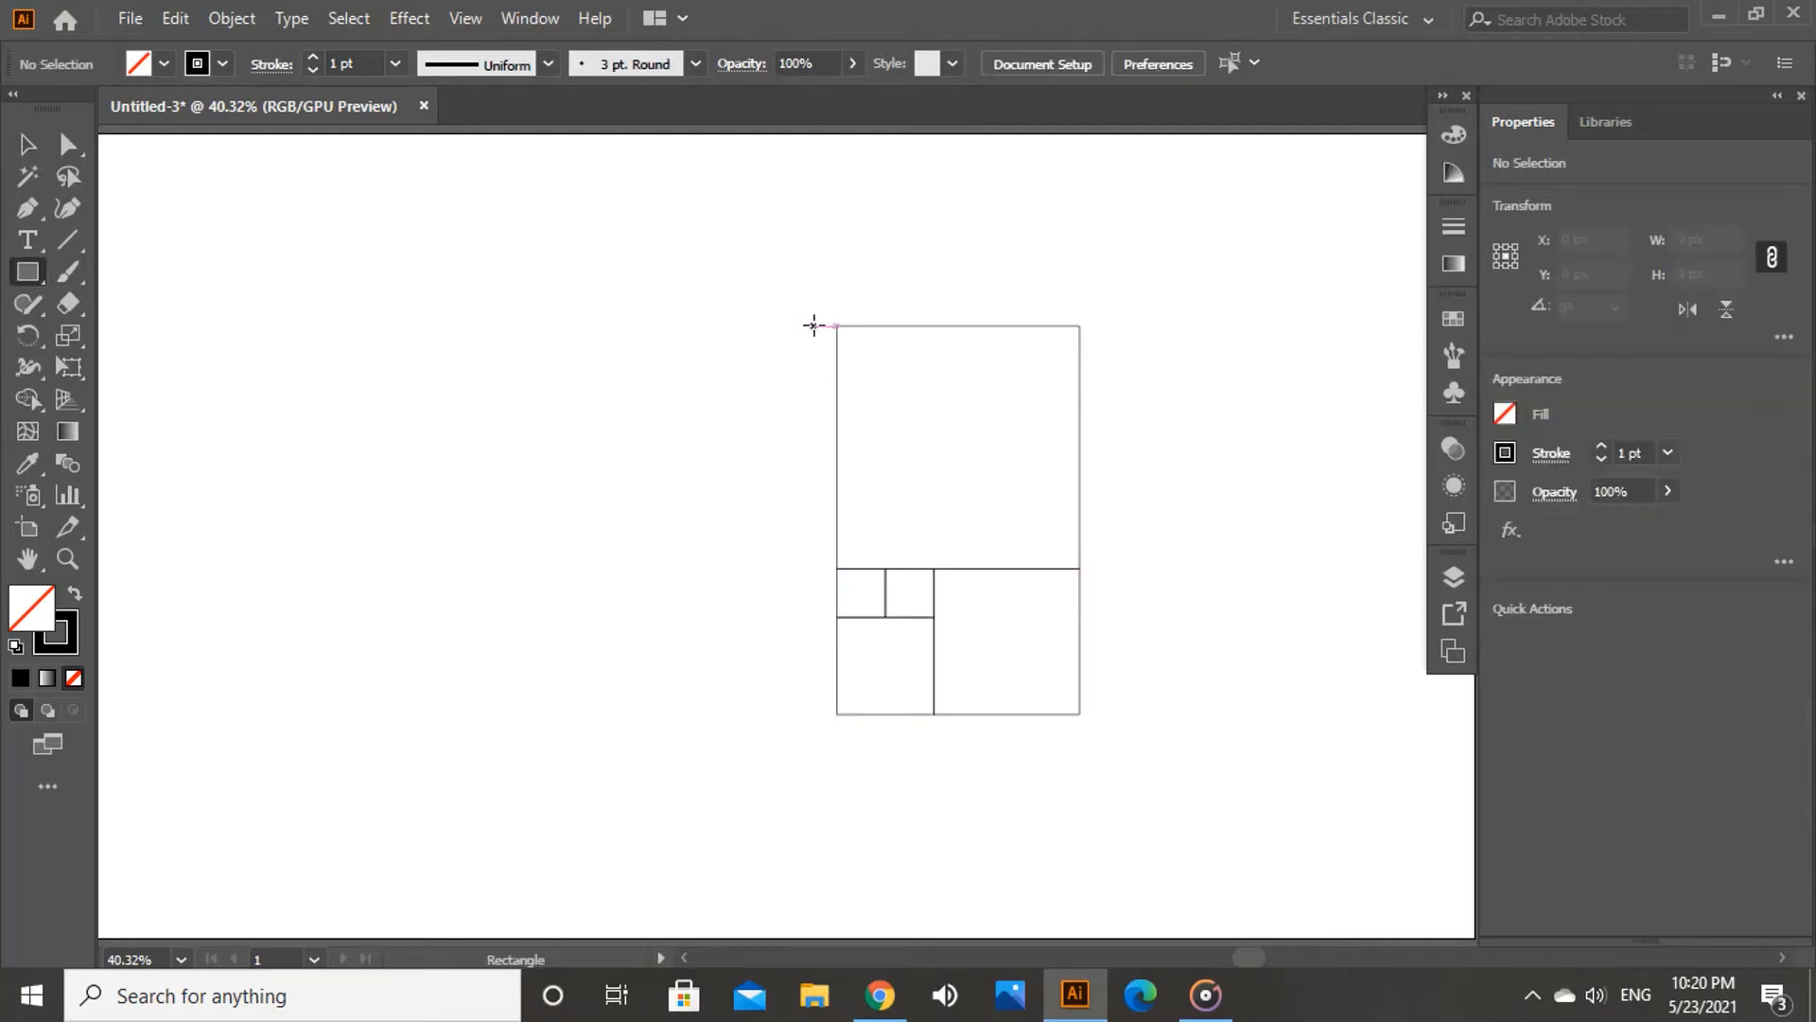
{"action": "left_click_drag", "start_coordinate": [836, 325], "coordinate": [449, 713]}
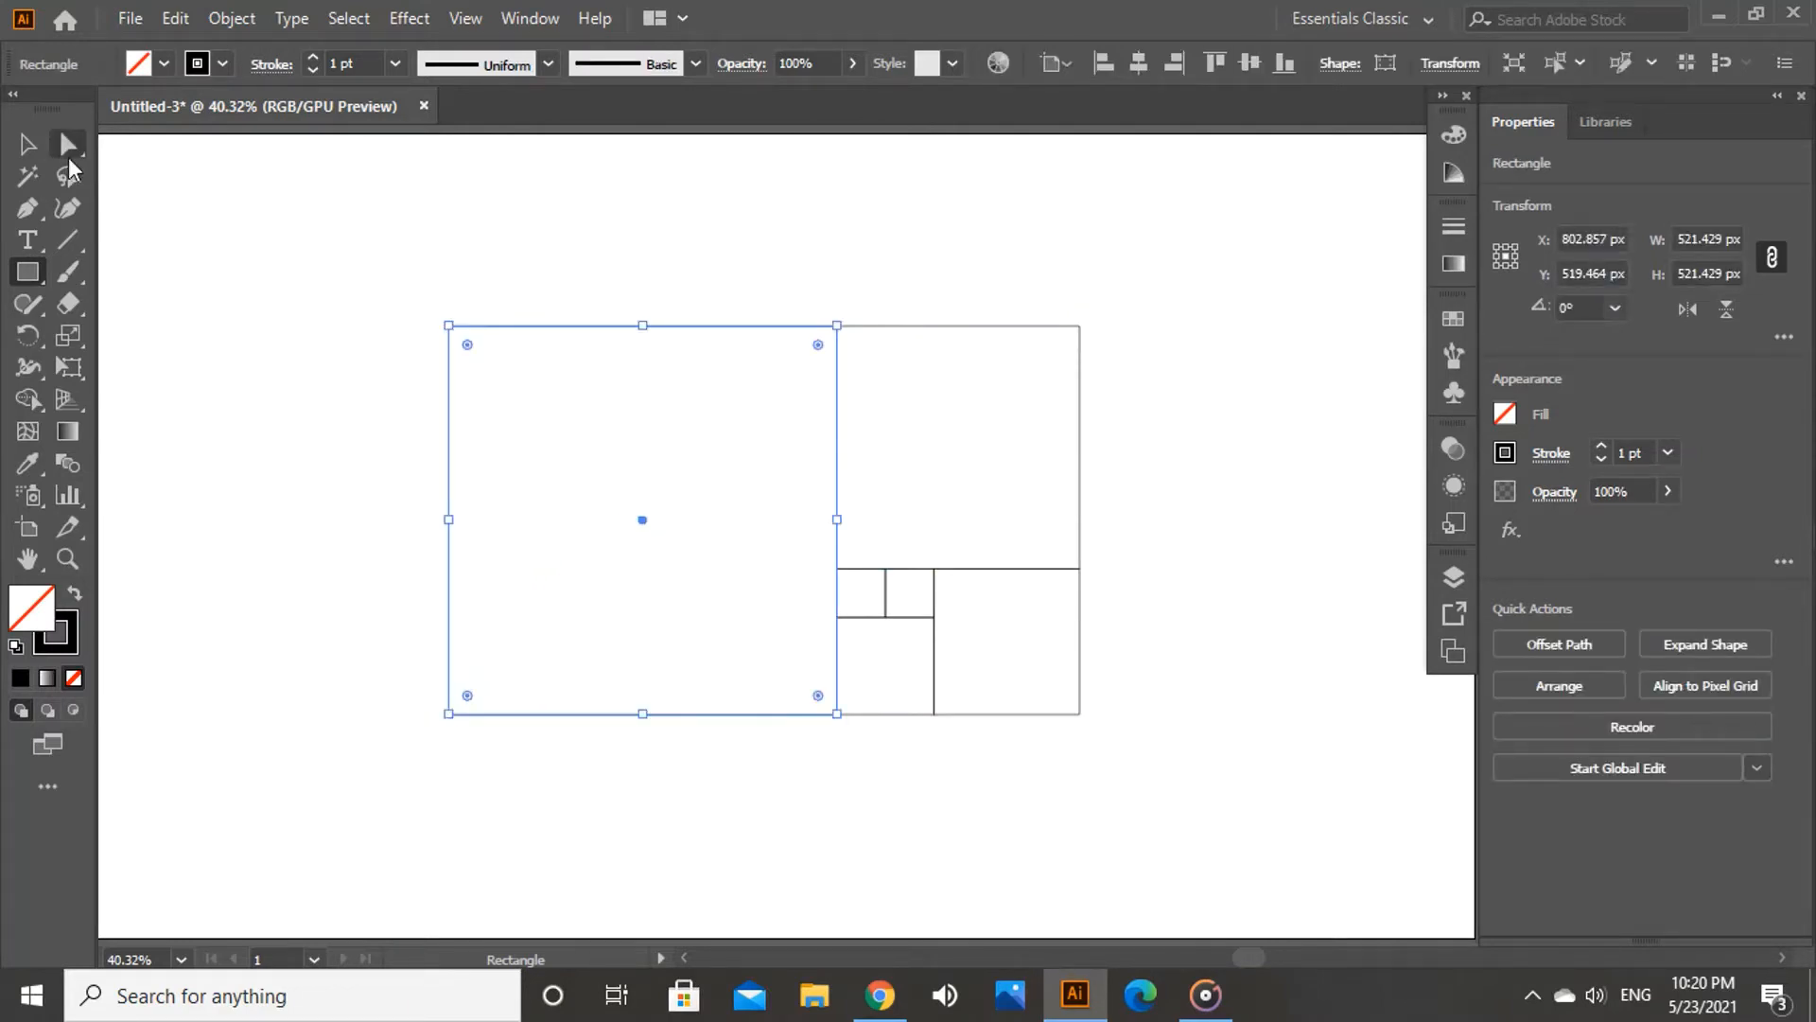
{"action": "left_click", "coordinate": [23, 145]}
Step: Select all six squares and rotate them together 90° clockwise
{"action": "left_click", "coordinate": [213, 275]}
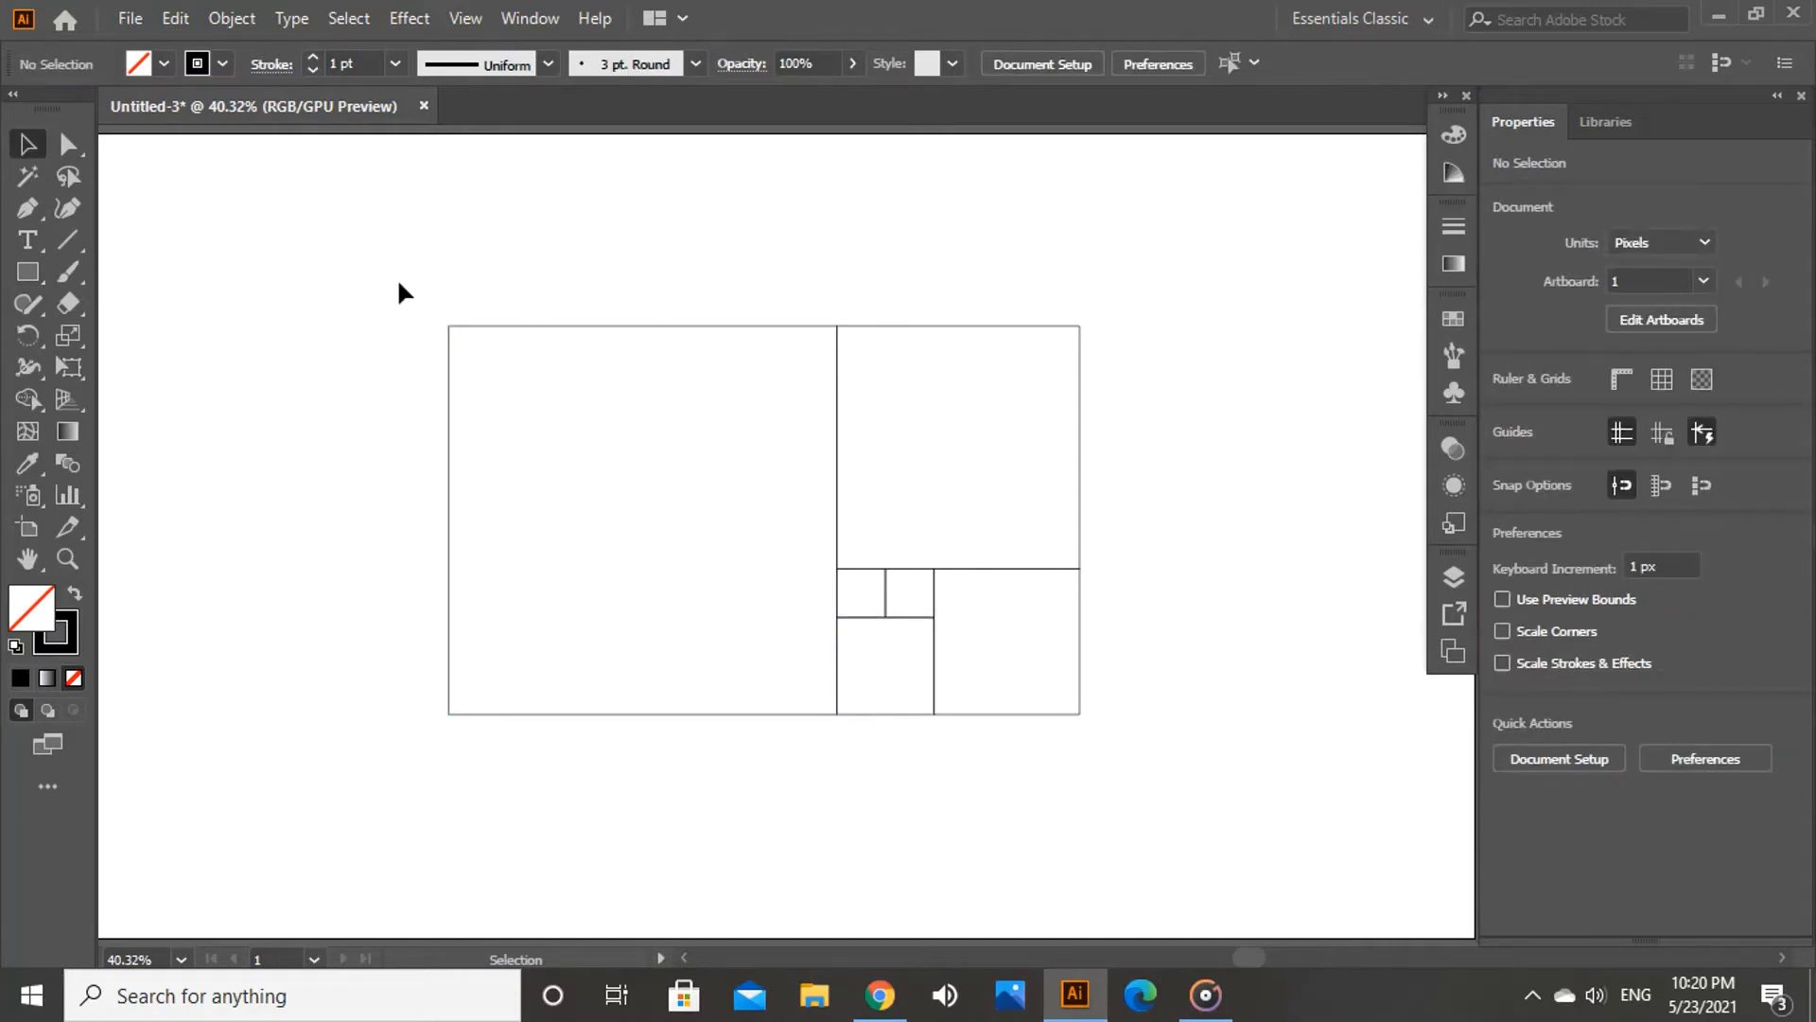
{"action": "left_click_drag", "start_coordinate": [397, 278], "coordinate": [1159, 819]}
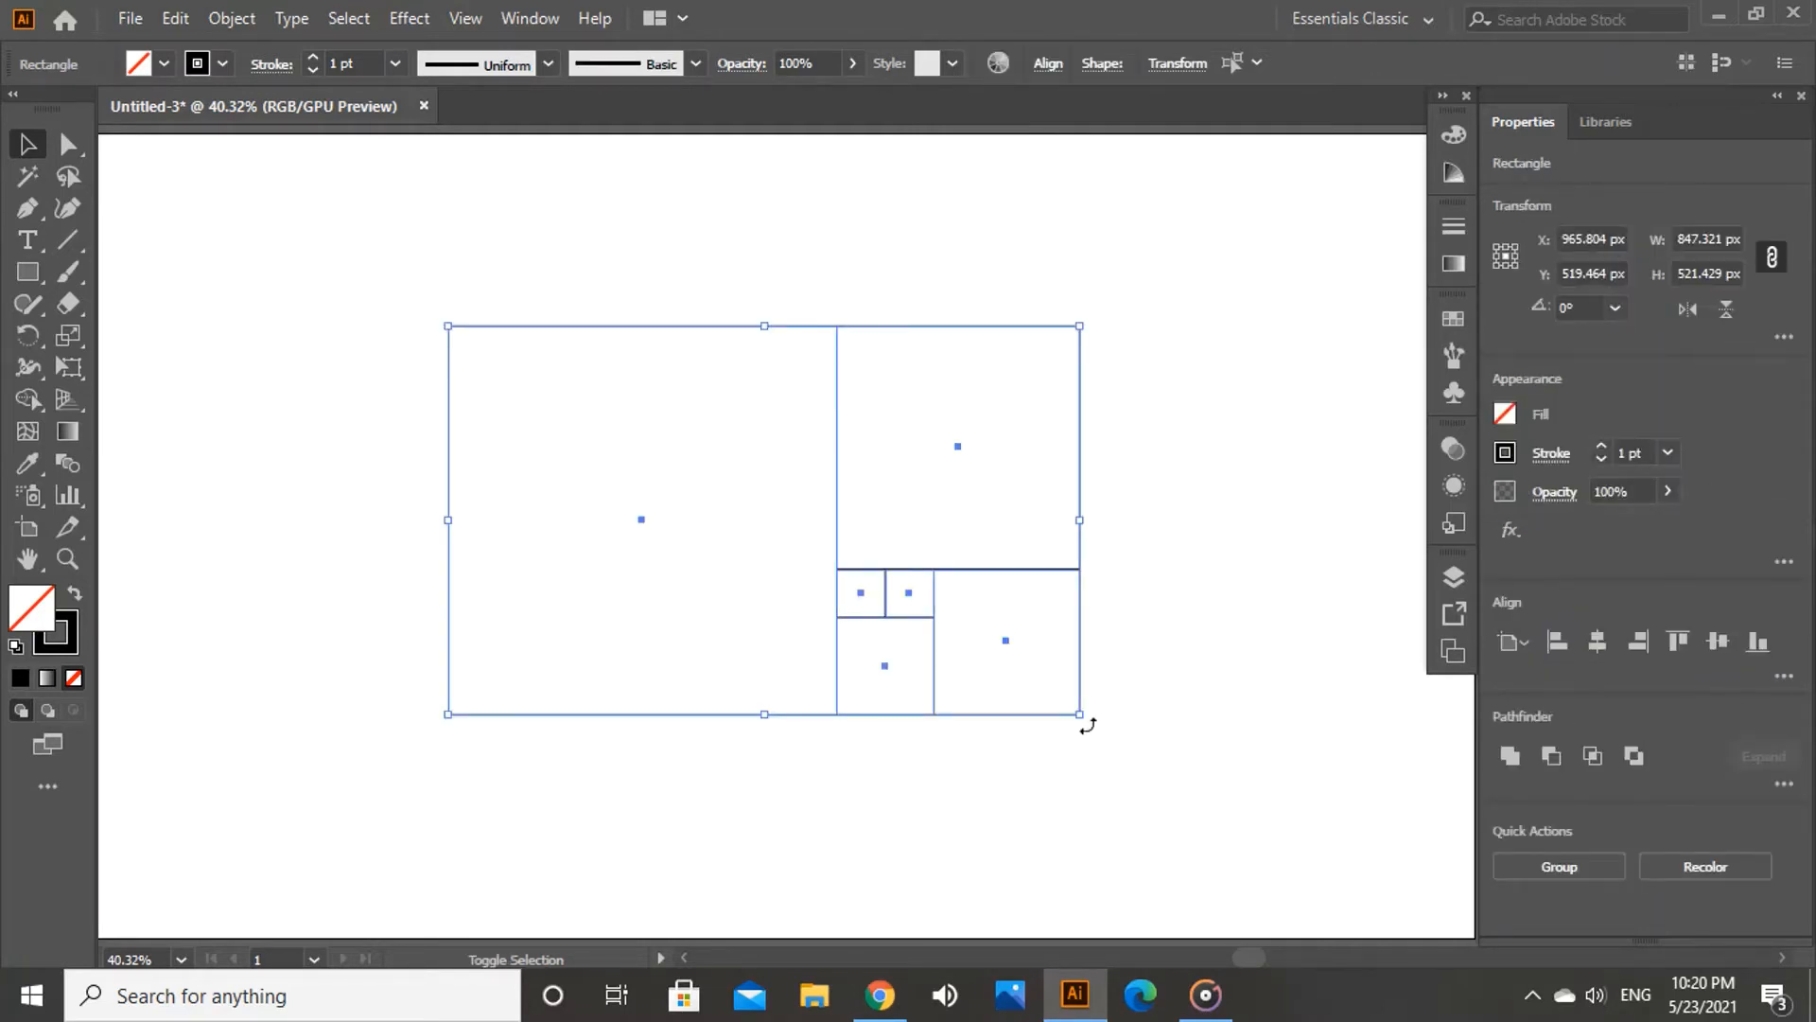
{"action": "left_click_drag", "start_coordinate": [965, 763], "coordinate": [678, 767]}
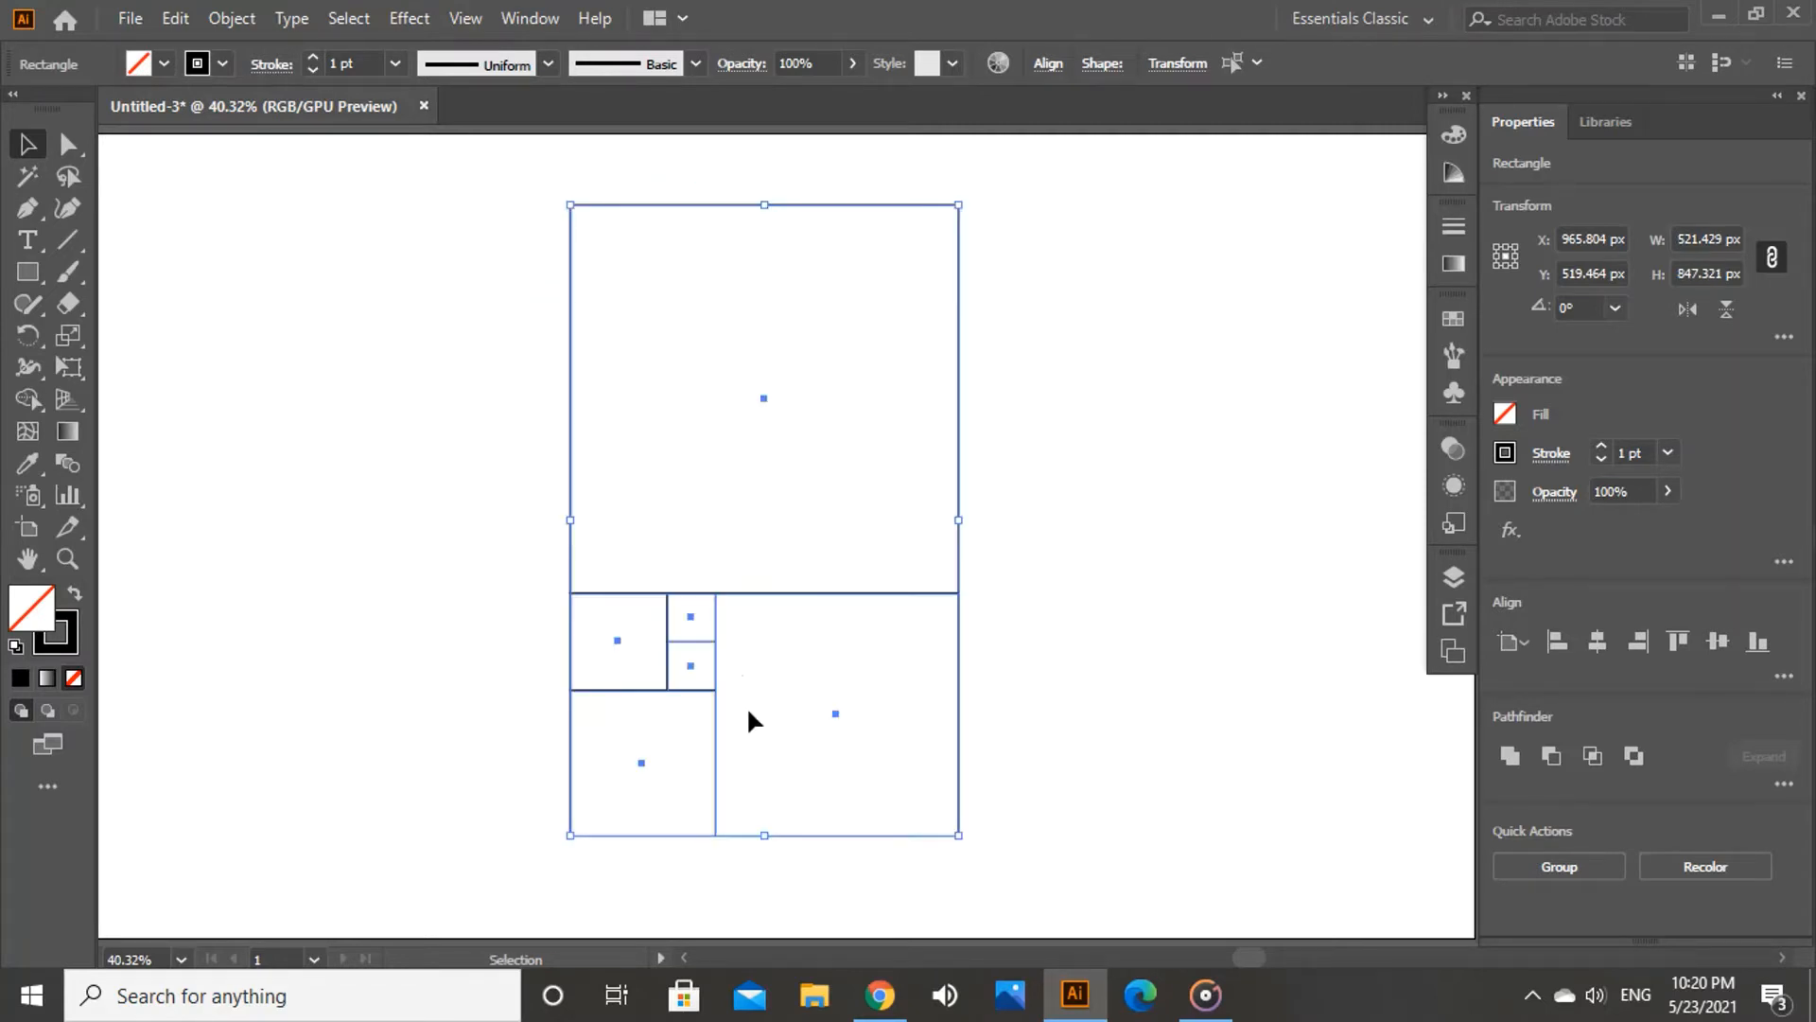
Step: Scale the six-square block down proportionally to about 380 × 618 px and move it to the right
{"action": "left_click_drag", "start_coordinate": [963, 198], "coordinate": [904, 251]}
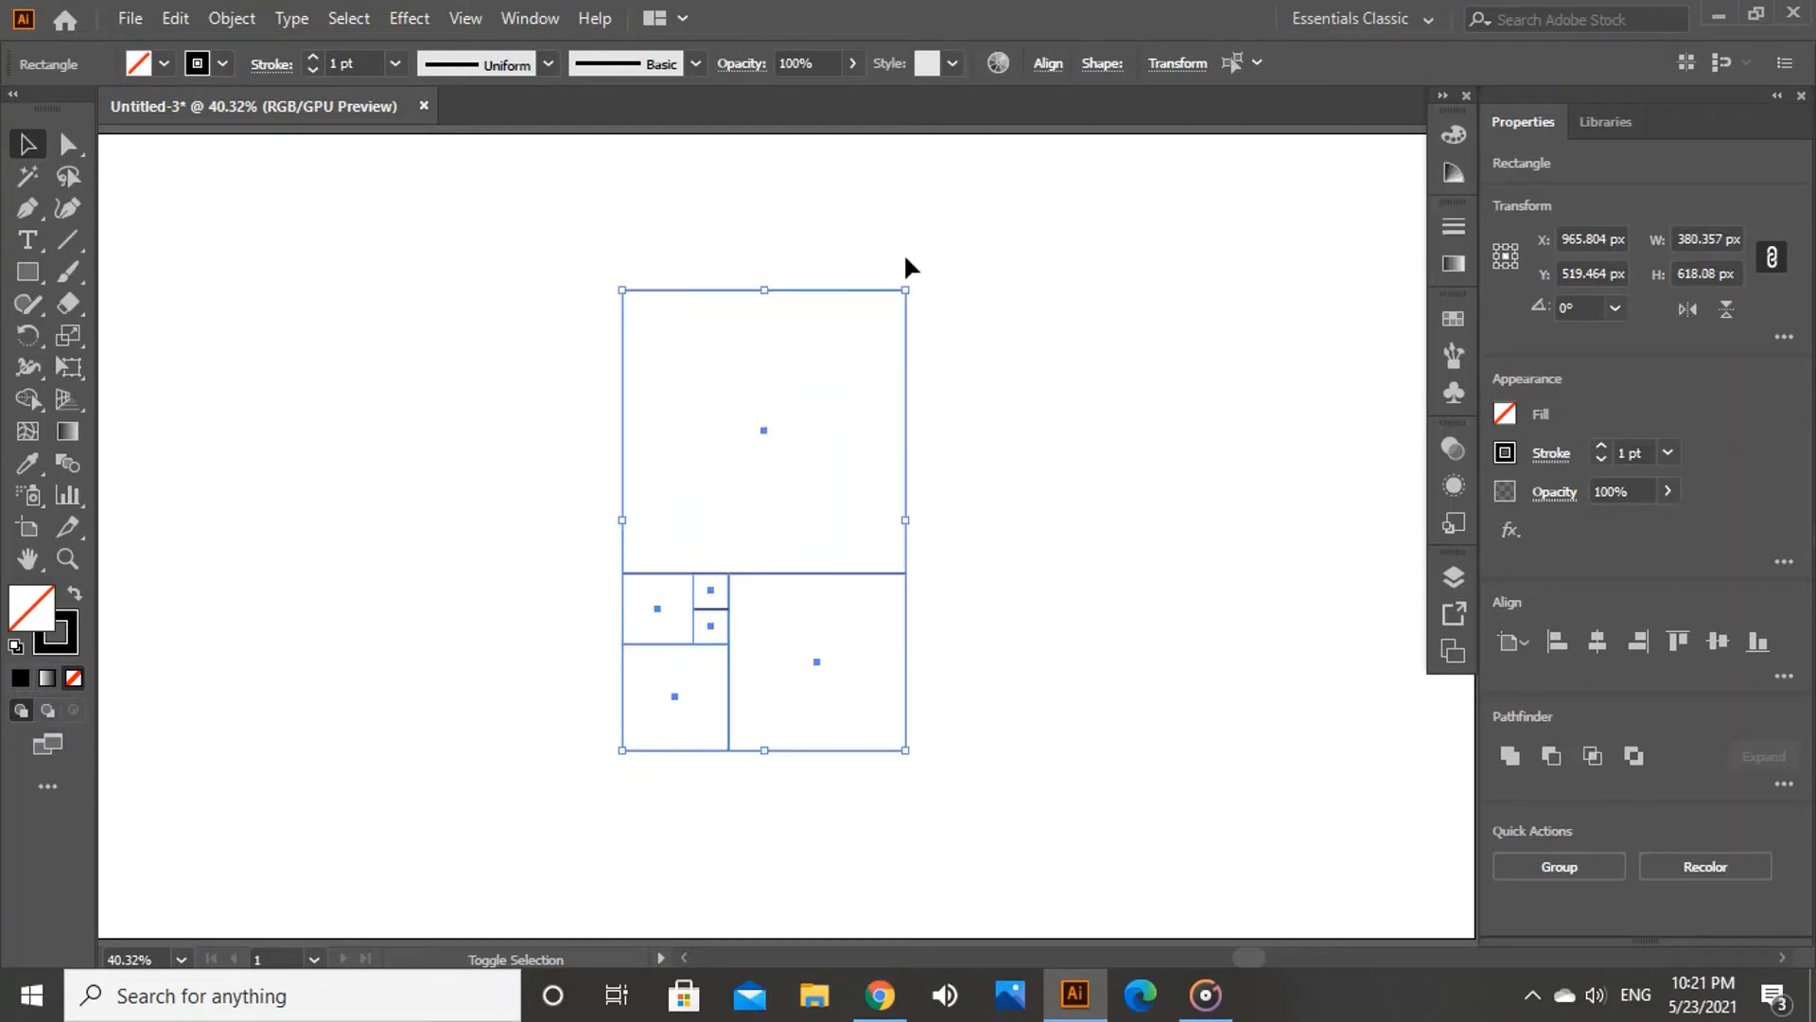
{"action": "left_click_drag", "start_coordinate": [906, 389], "coordinate": [1164, 362]}
{"action": "left_click", "coordinate": [487, 348]}
Step: Draw a square about 618 px wide against the left side of the six-square block, matching its full height
{"action": "key", "text": "m"}
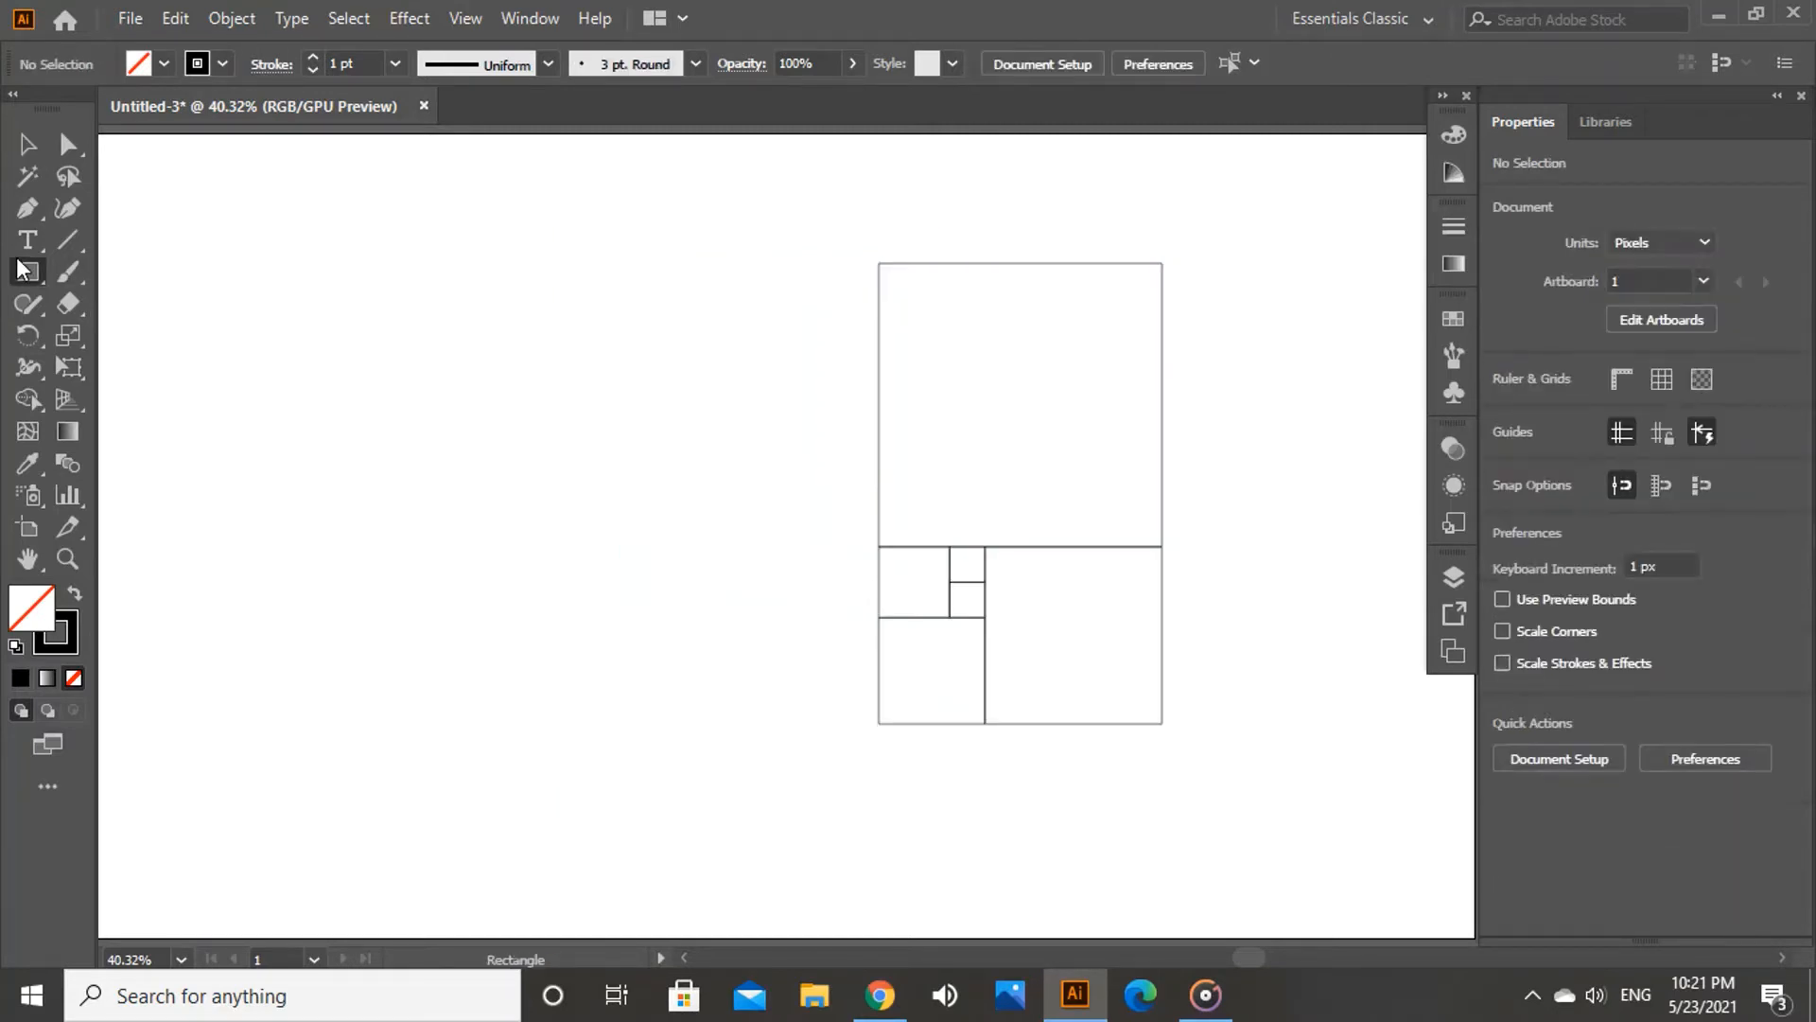
{"action": "left_click_drag", "start_coordinate": [879, 264], "coordinate": [417, 723]}
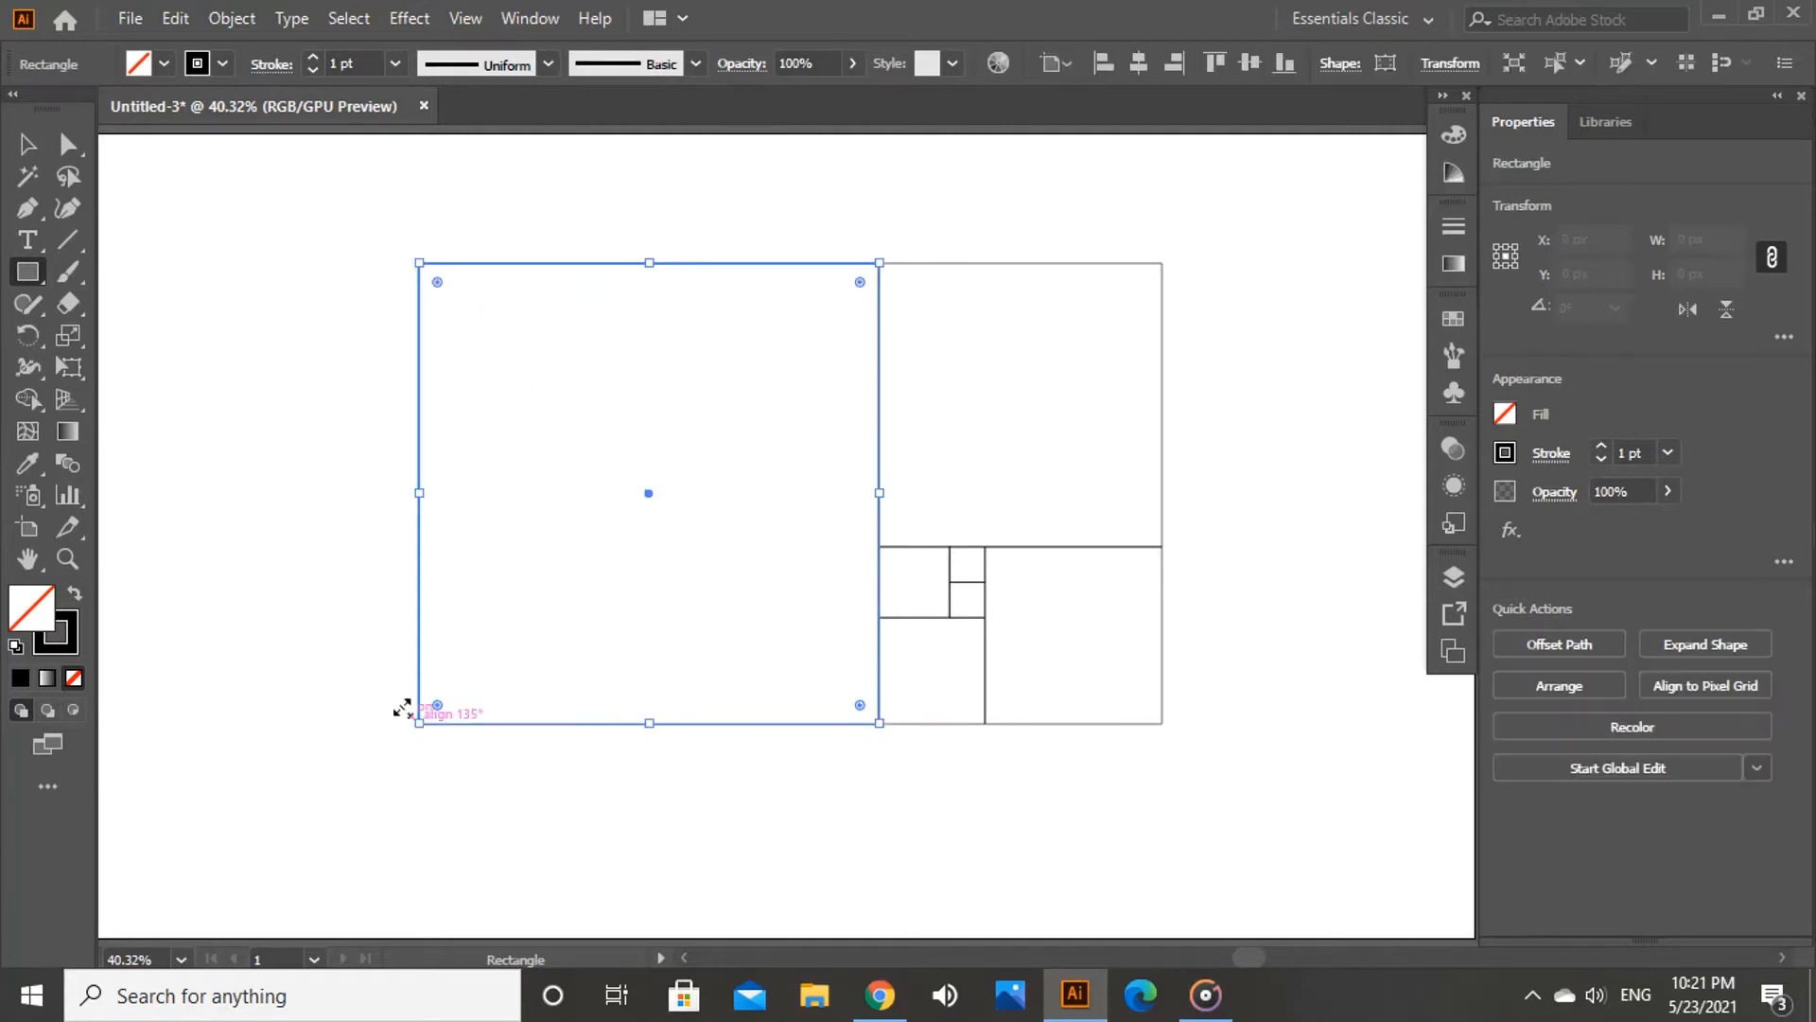
{"action": "left_click", "coordinate": [26, 144]}
Step: Select all seven squares and rotate them together 90° clockwise
{"action": "left_click", "coordinate": [193, 251]}
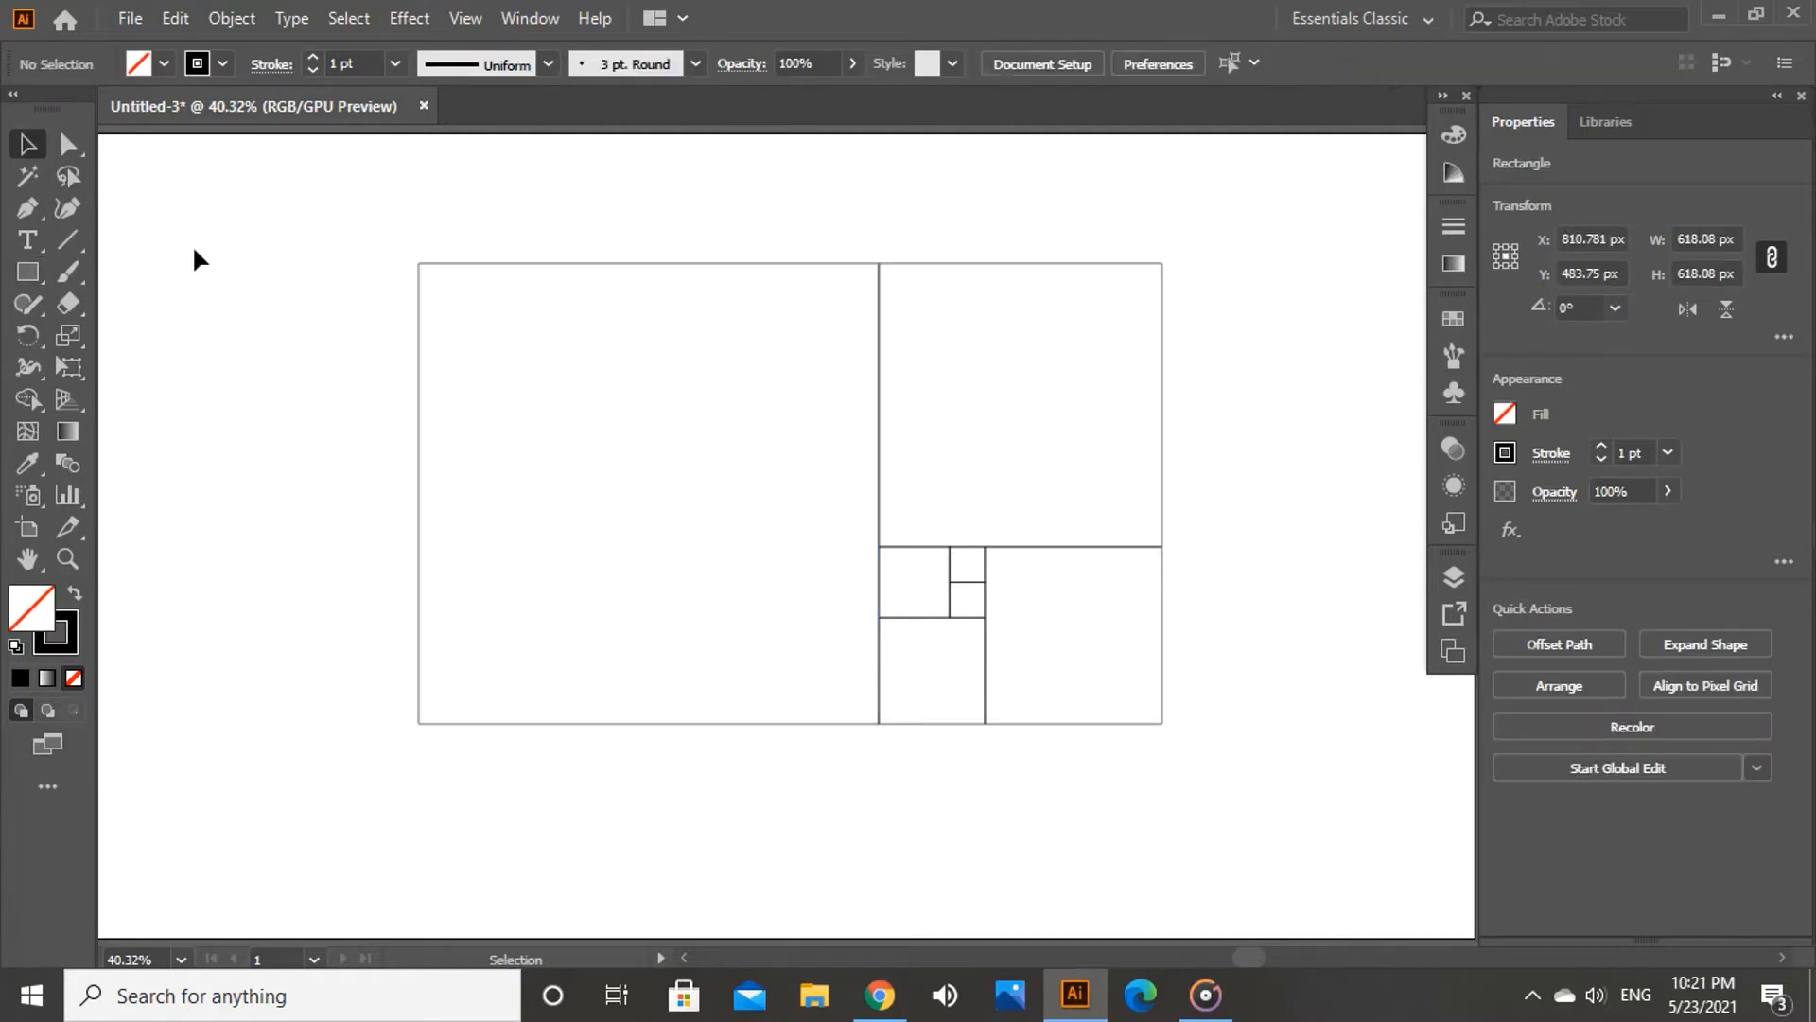
{"action": "mouse_move", "coordinate": [250, 224]}
{"action": "left_mouse_down"}
{"action": "mouse_move", "coordinate": [717, 625]}
{"action": "mouse_move", "coordinate": [1220, 863]}
{"action": "left_mouse_up"}
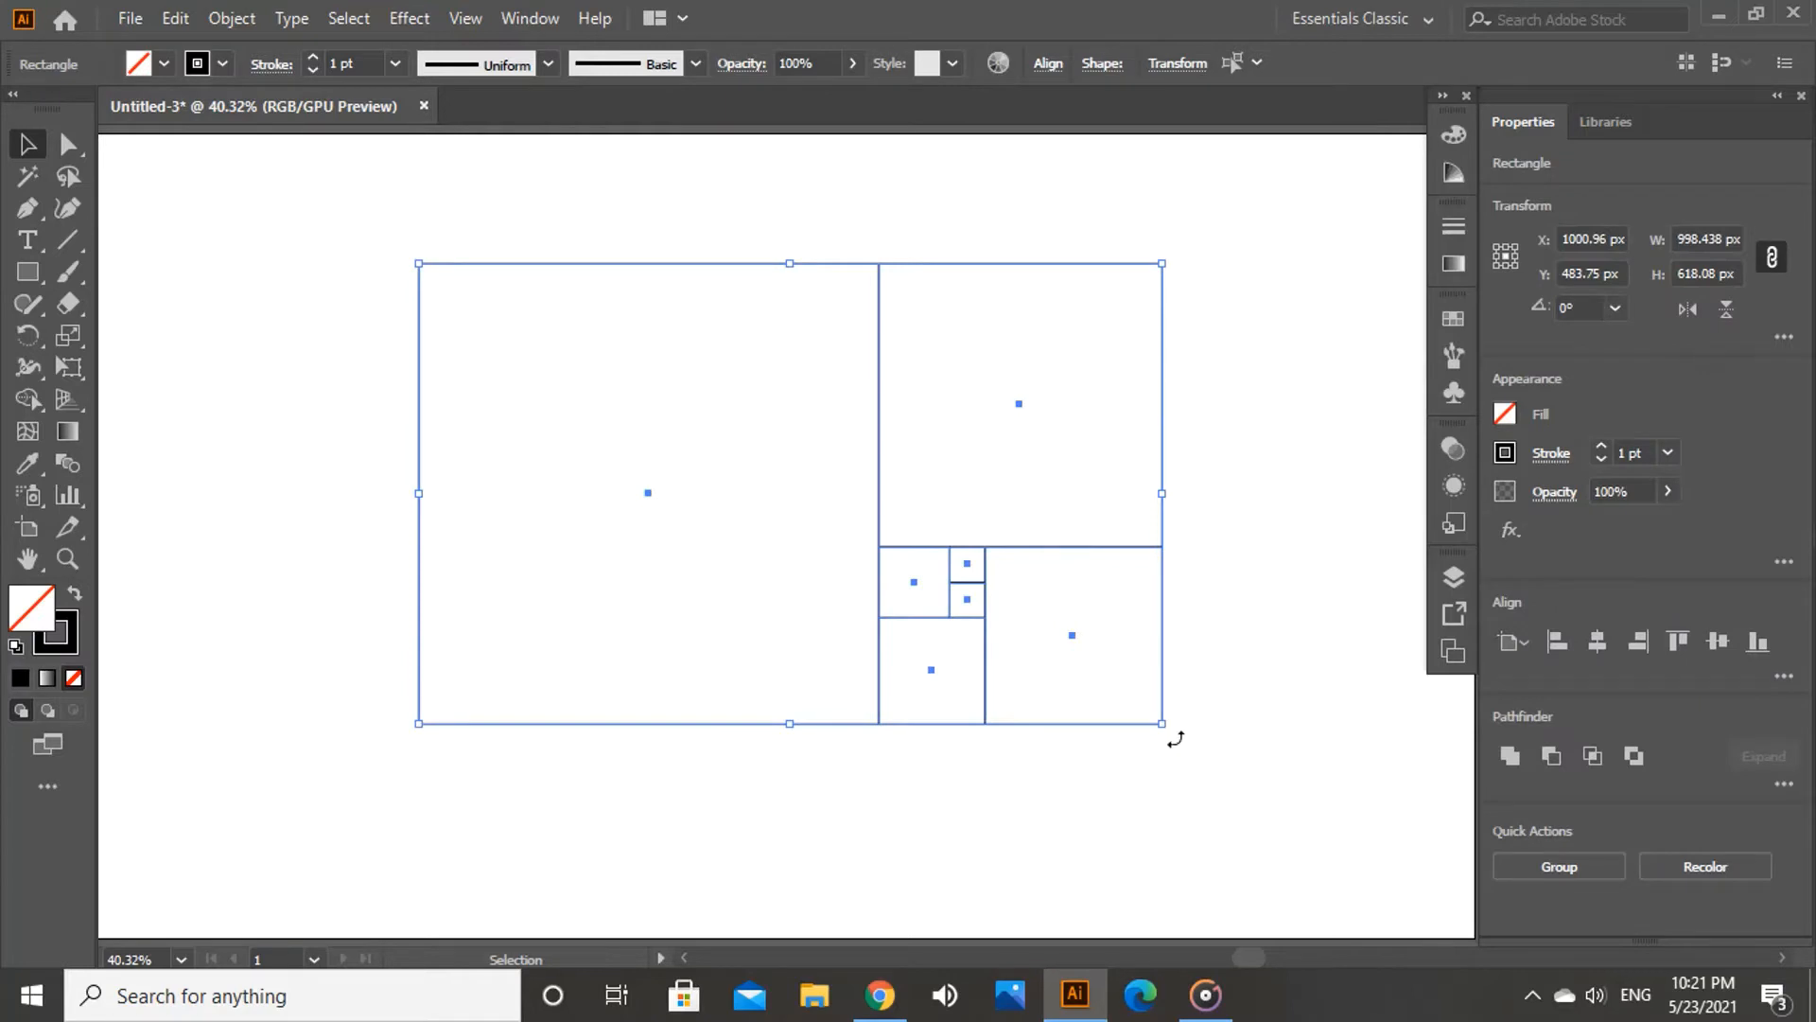
{"action": "left_click_drag", "start_coordinate": [1171, 738], "coordinate": [662, 828]}
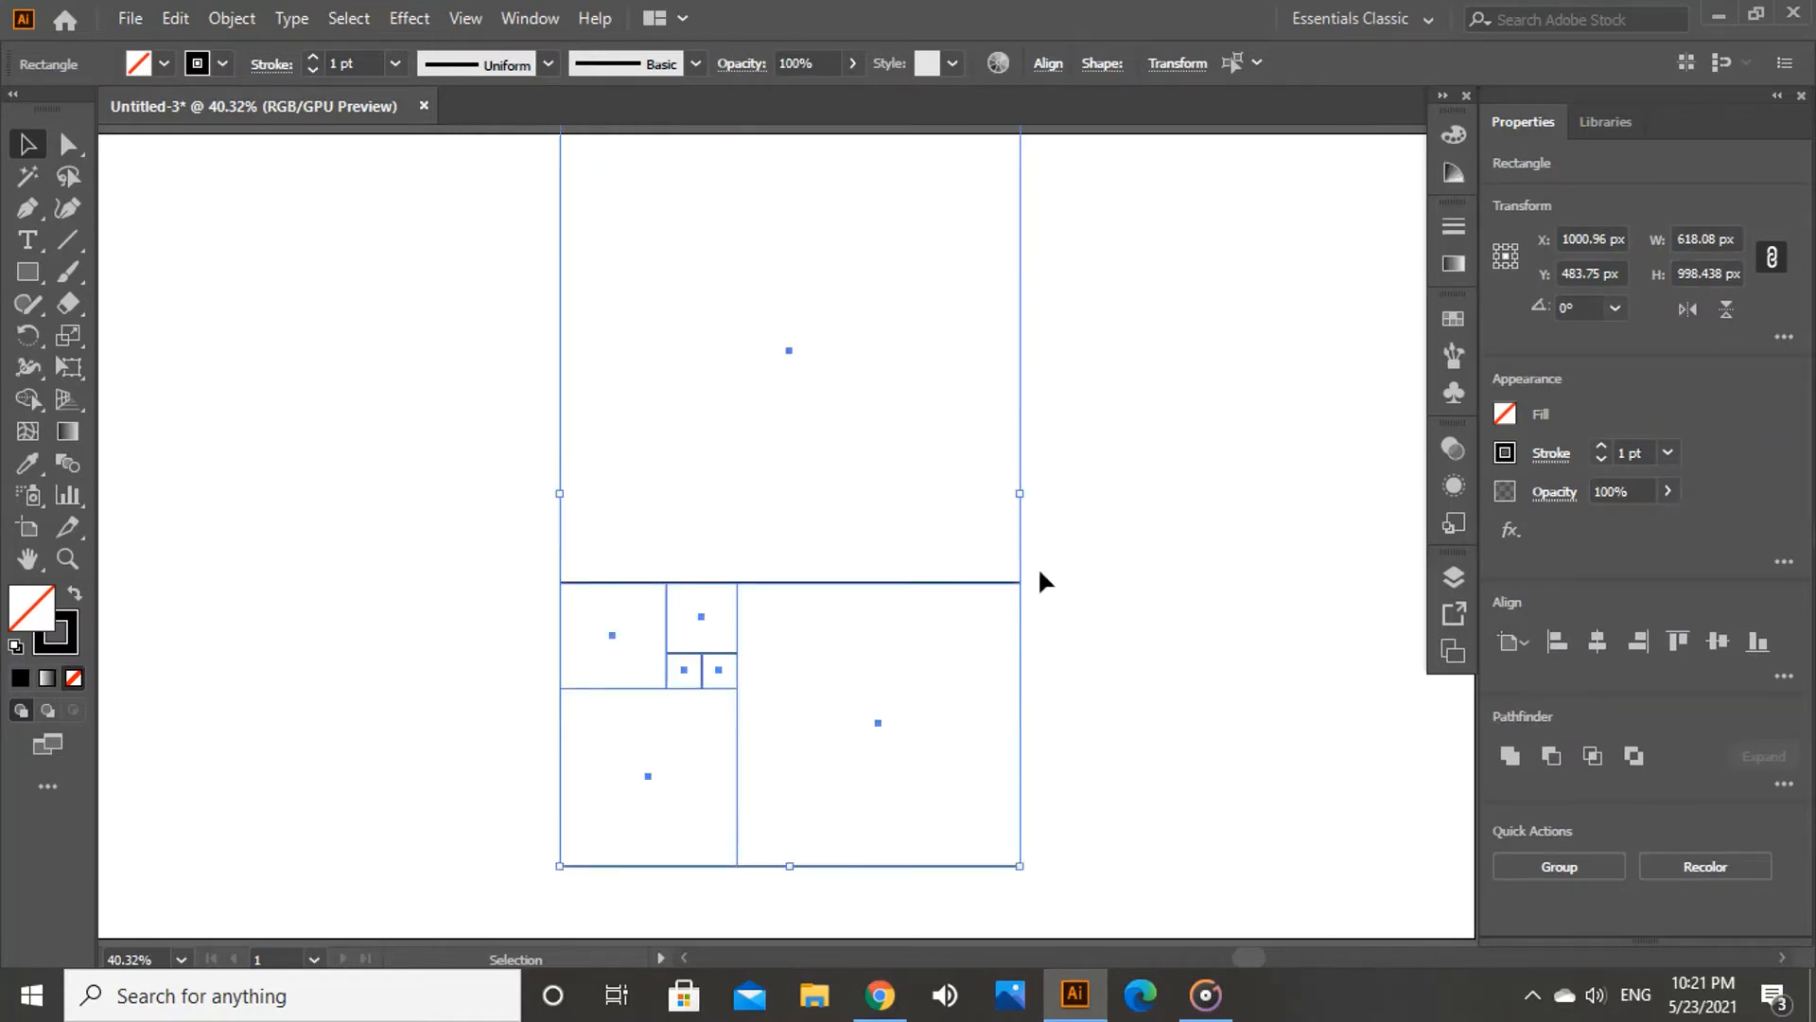
Step: Scale the seven squares down proportionally to about 331 × 534 px and group them
{"action": "left_click_drag", "start_coordinate": [1020, 493], "coordinate": [914, 538]}
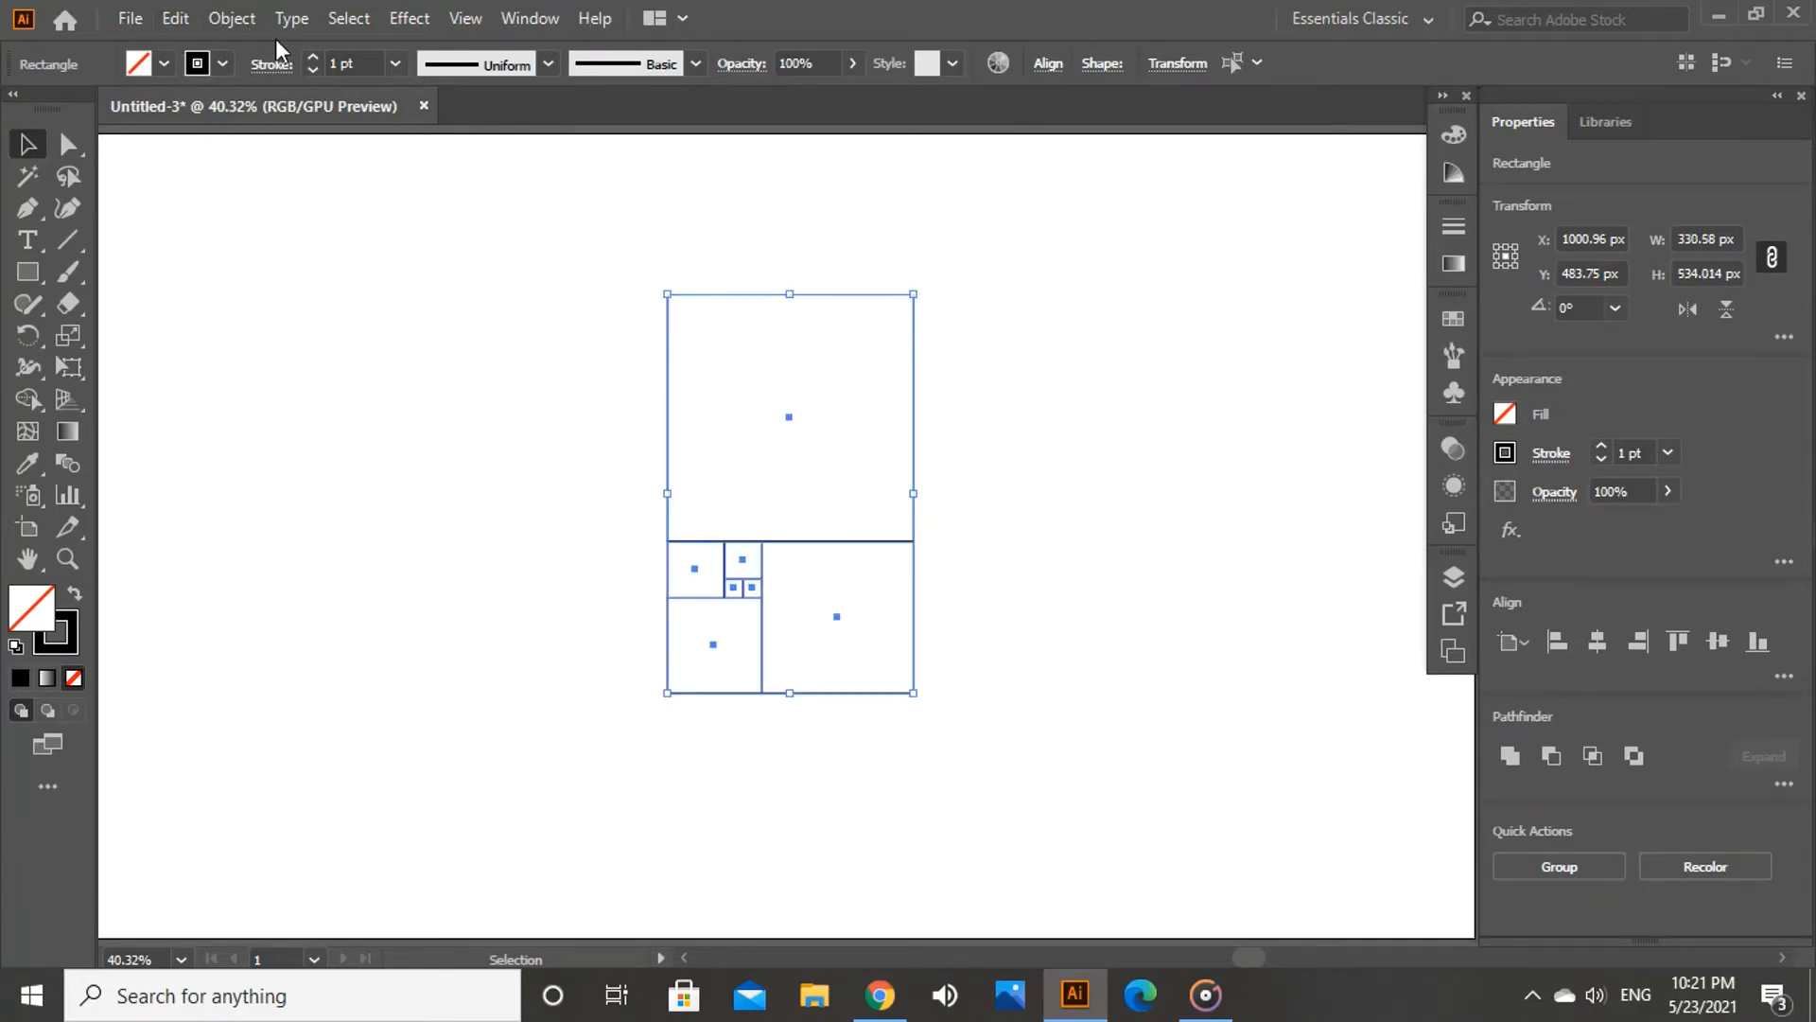
{"action": "left_click", "coordinate": [244, 21]}
{"action": "left_click", "coordinate": [339, 144]}
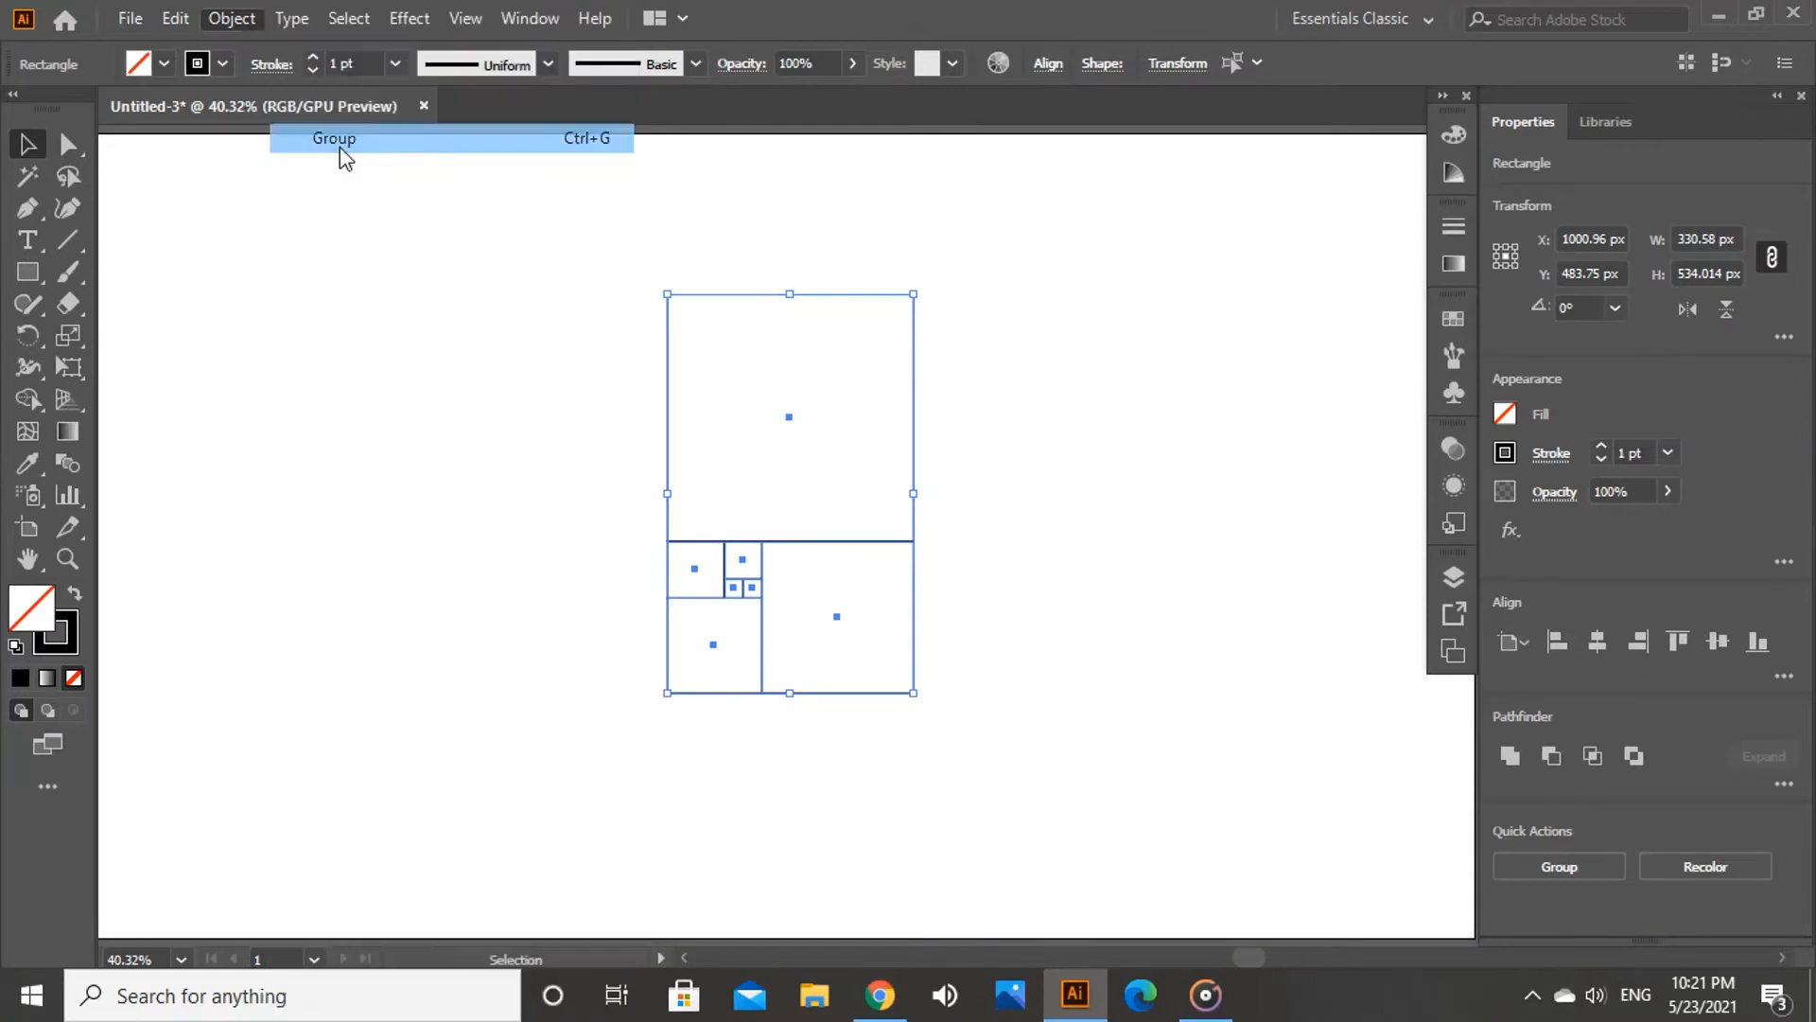
{"action": "left_click", "coordinate": [437, 477]}
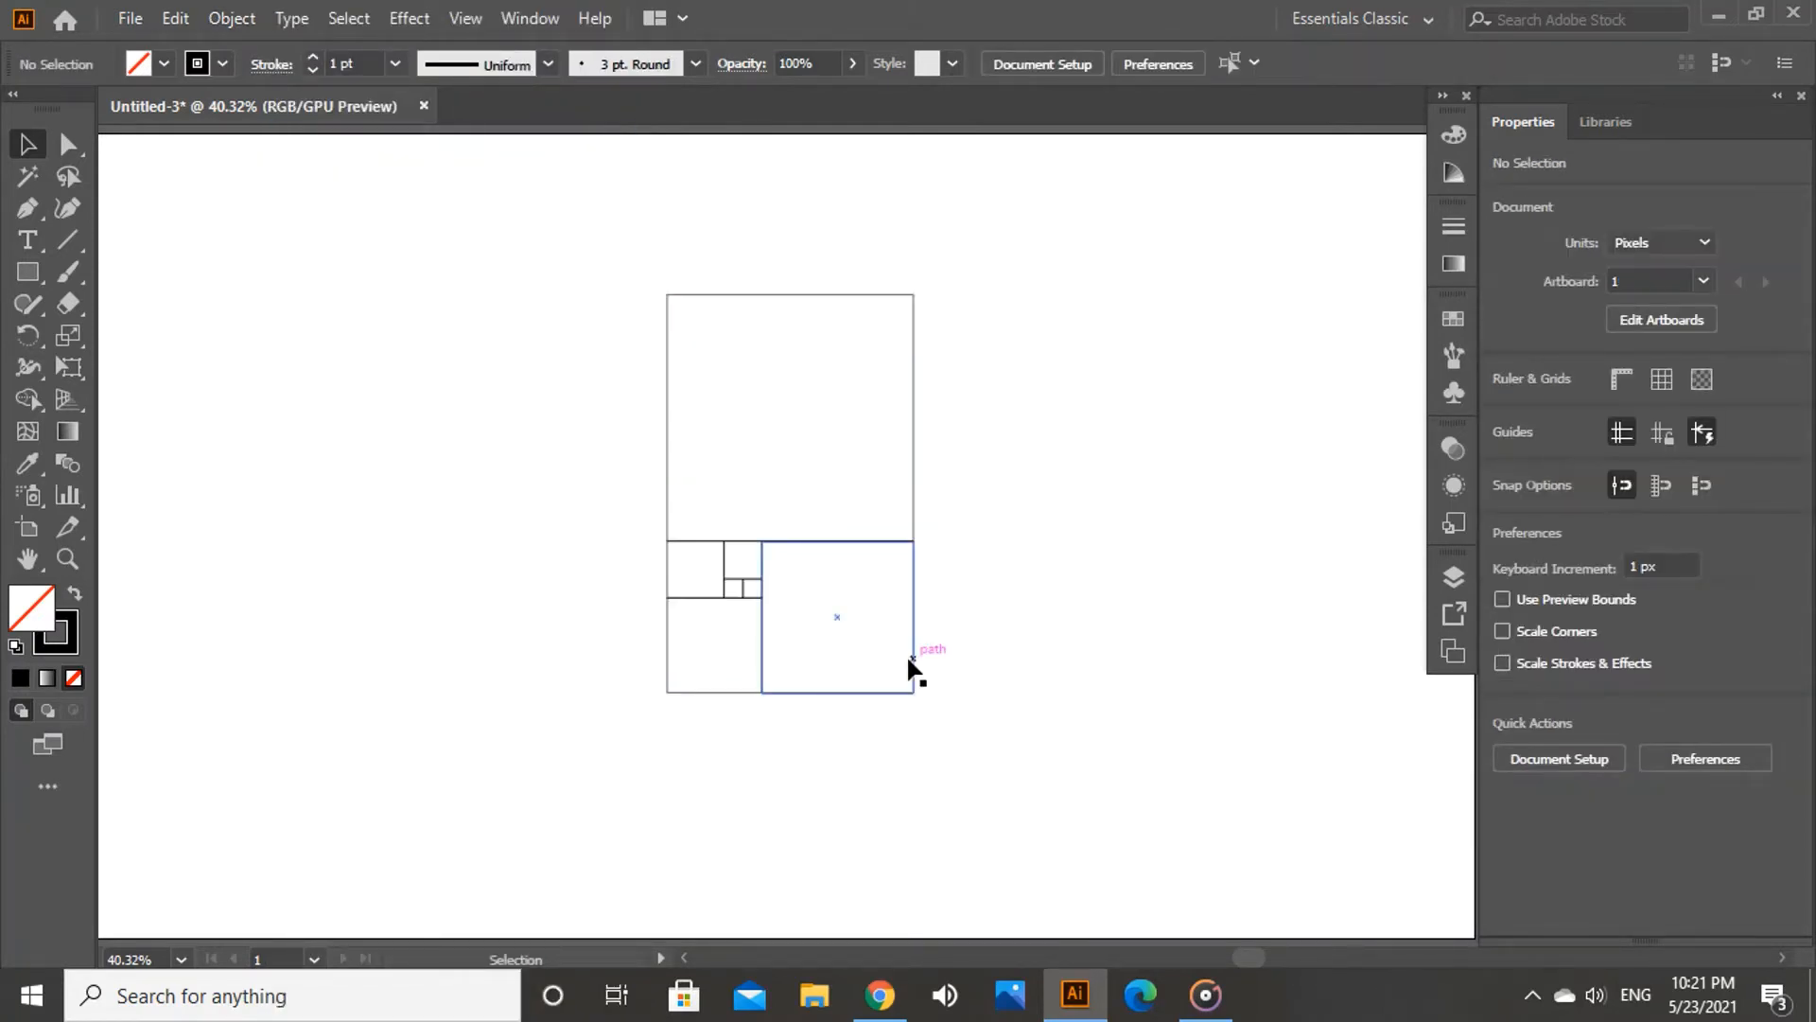
Step: Move the grouped squares to the left on the canvas and rotate the group 180°
{"action": "left_click_drag", "start_coordinate": [912, 669], "coordinate": [729, 707]}
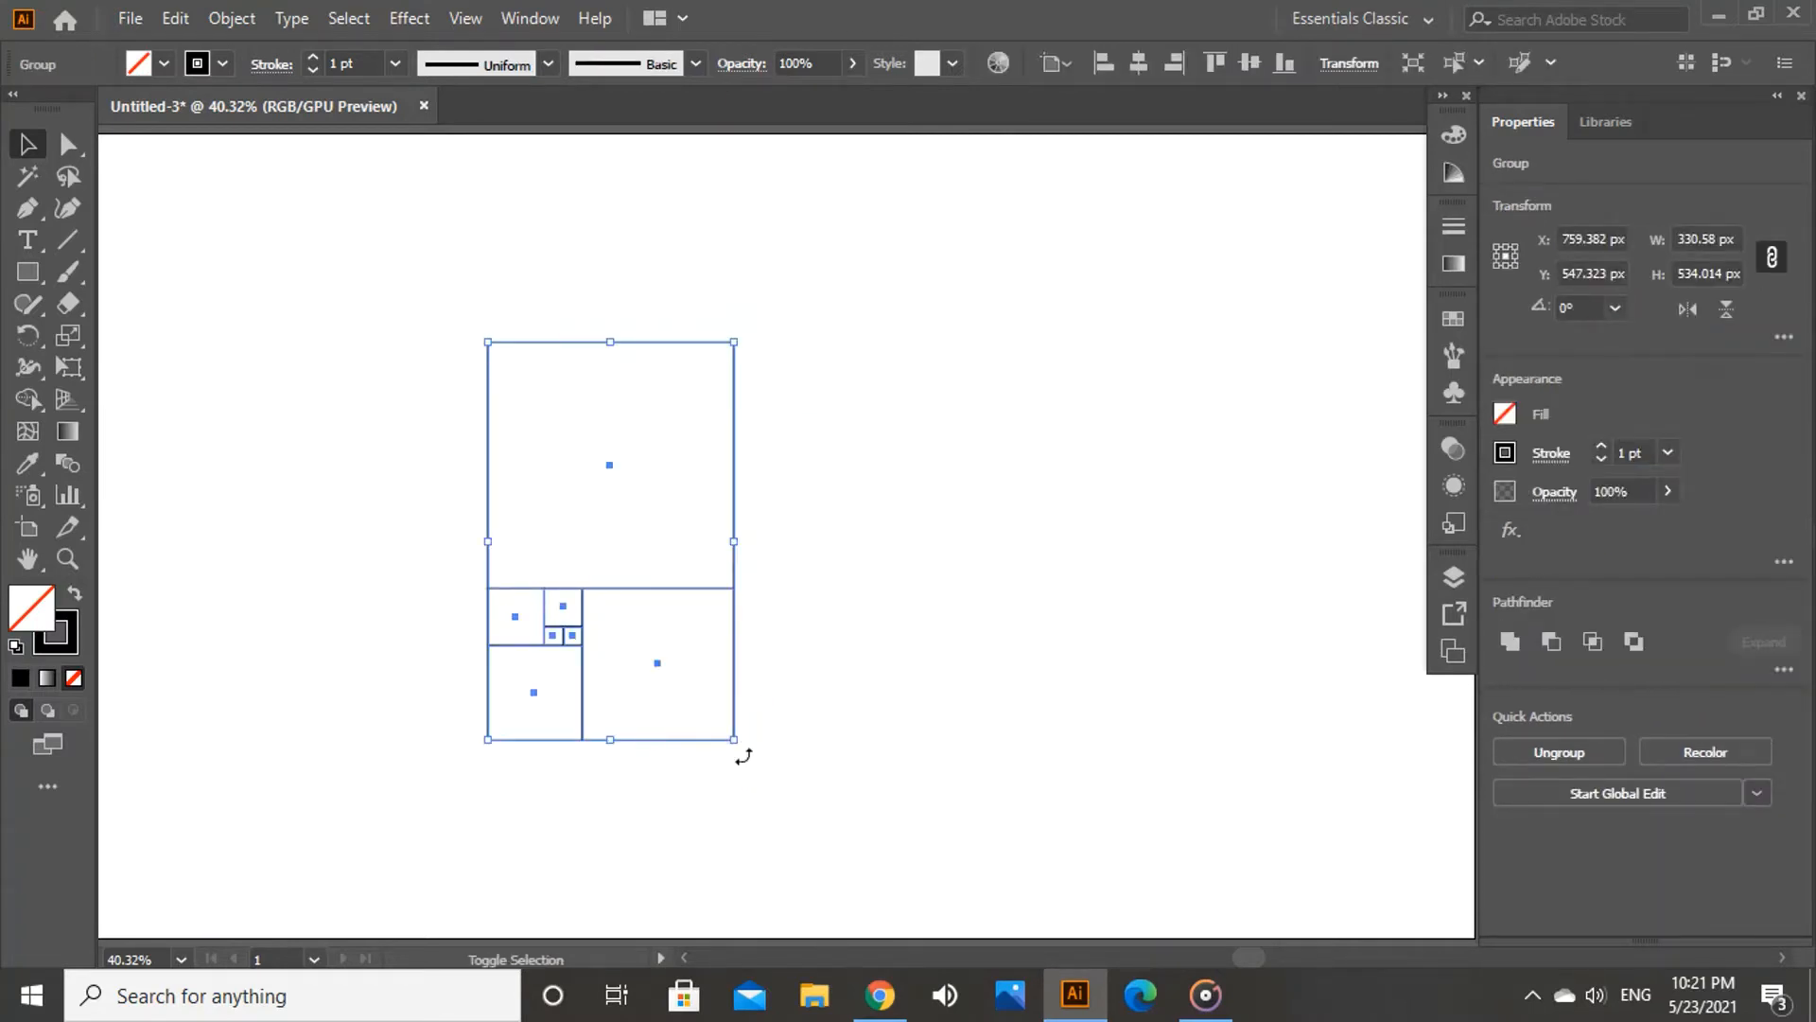
{"action": "left_click_drag", "start_coordinate": [741, 752], "coordinate": [556, 277]}
{"action": "left_click", "coordinate": [795, 407]}
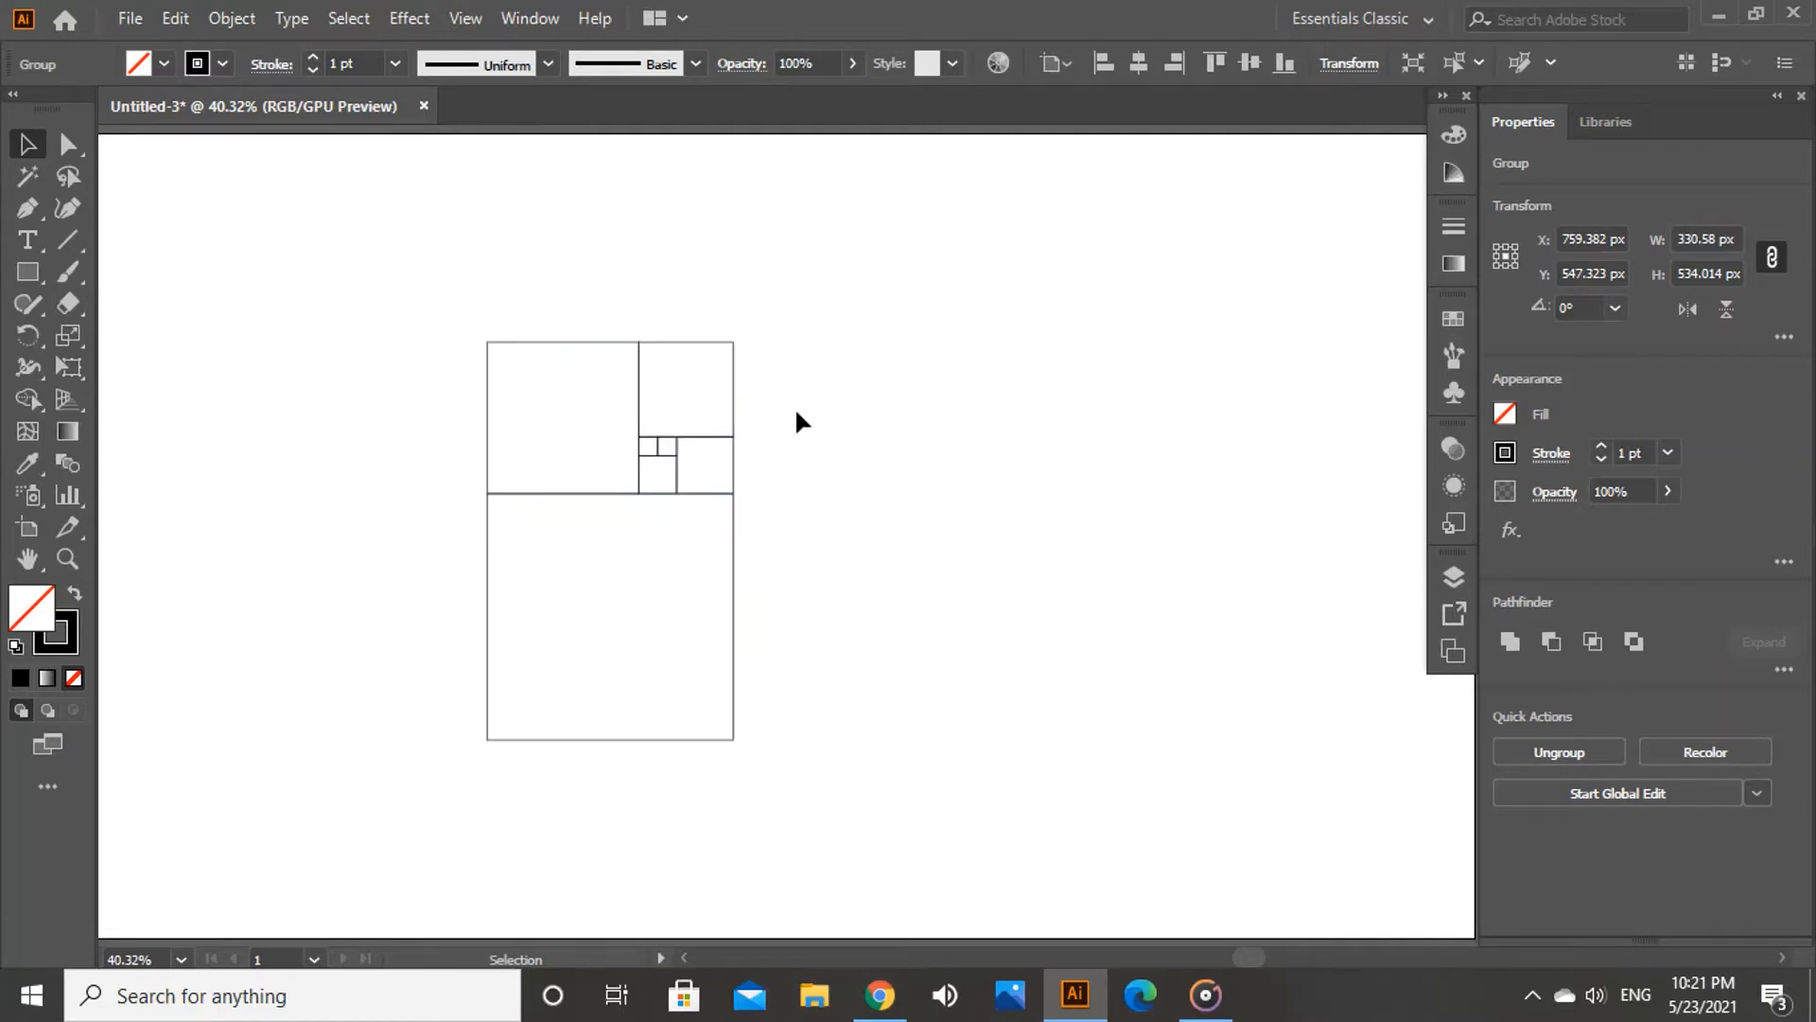
Step: Scale the grouped squares down proportionally to about 254 × 411 px and reposition the group slightly to the right on the canvas
{"action": "mouse_move", "coordinate": [736, 423]}
{"action": "left_mouse_down"}
{"action": "mouse_move", "coordinate": [721, 372]}
{"action": "mouse_move", "coordinate": [726, 393]}
{"action": "left_mouse_up"}
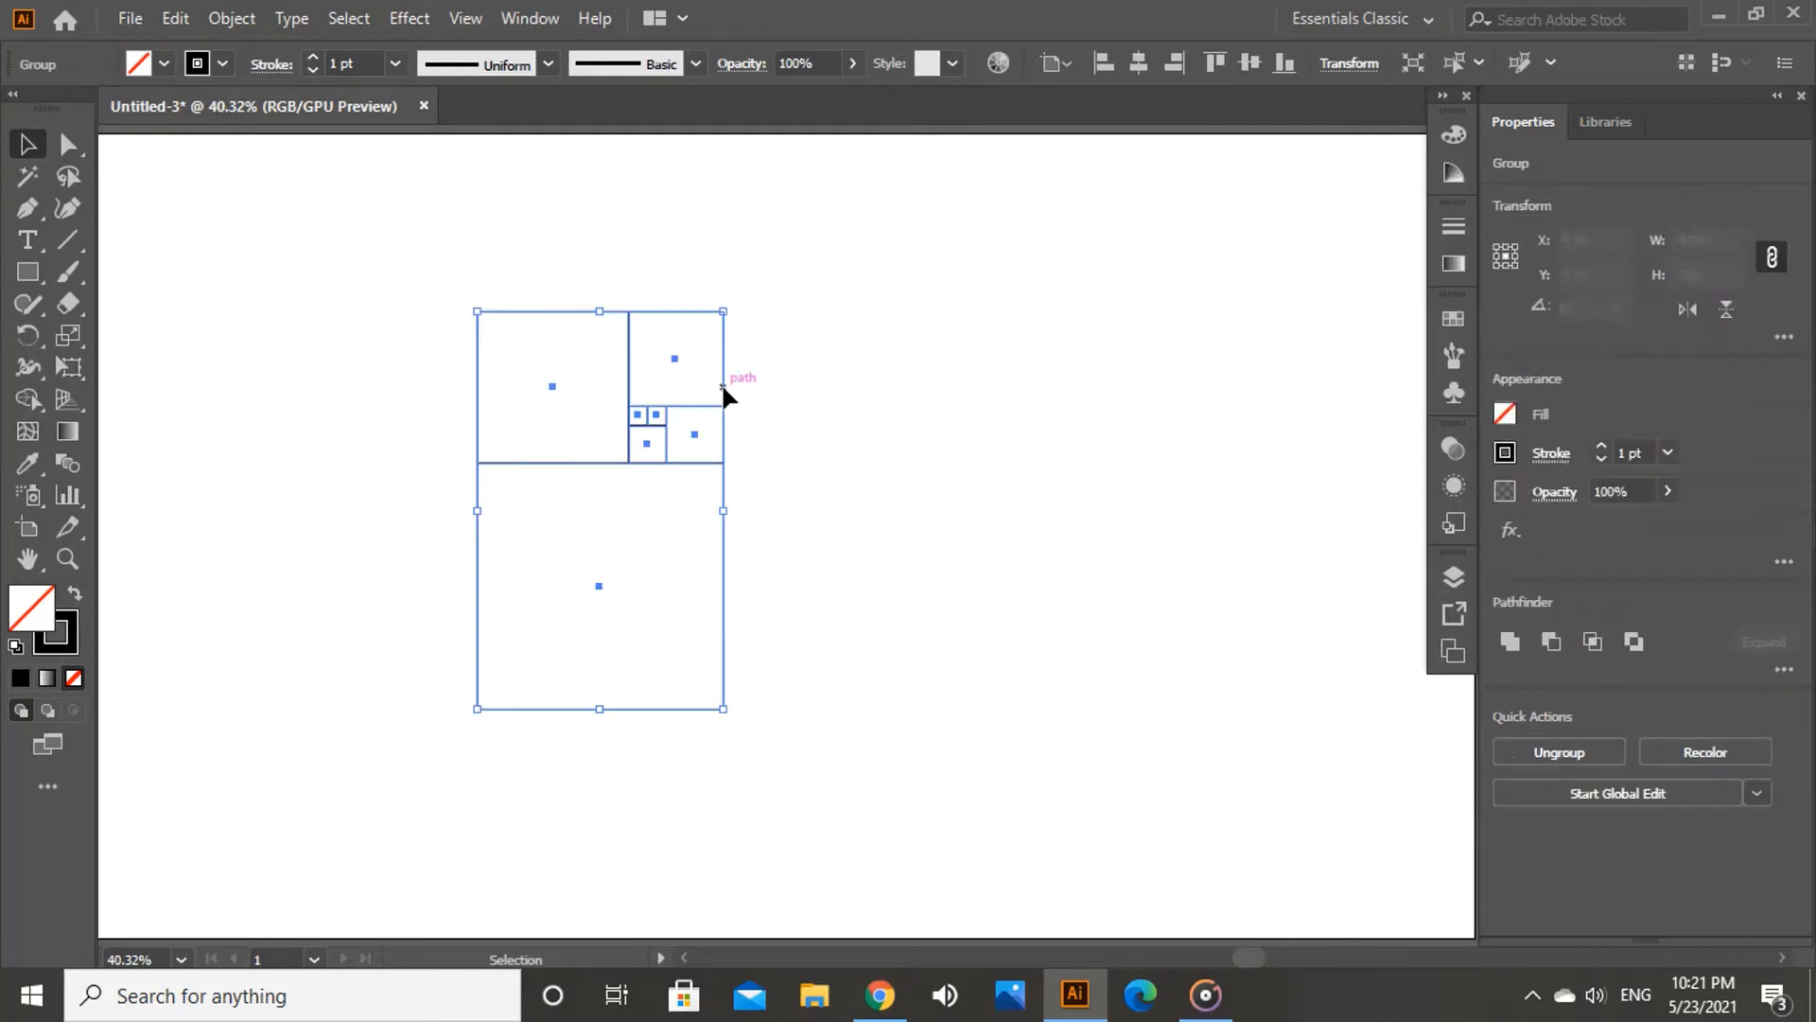
{"action": "left_click_drag", "start_coordinate": [721, 315], "coordinate": [695, 358]}
{"action": "left_click", "coordinate": [790, 417]}
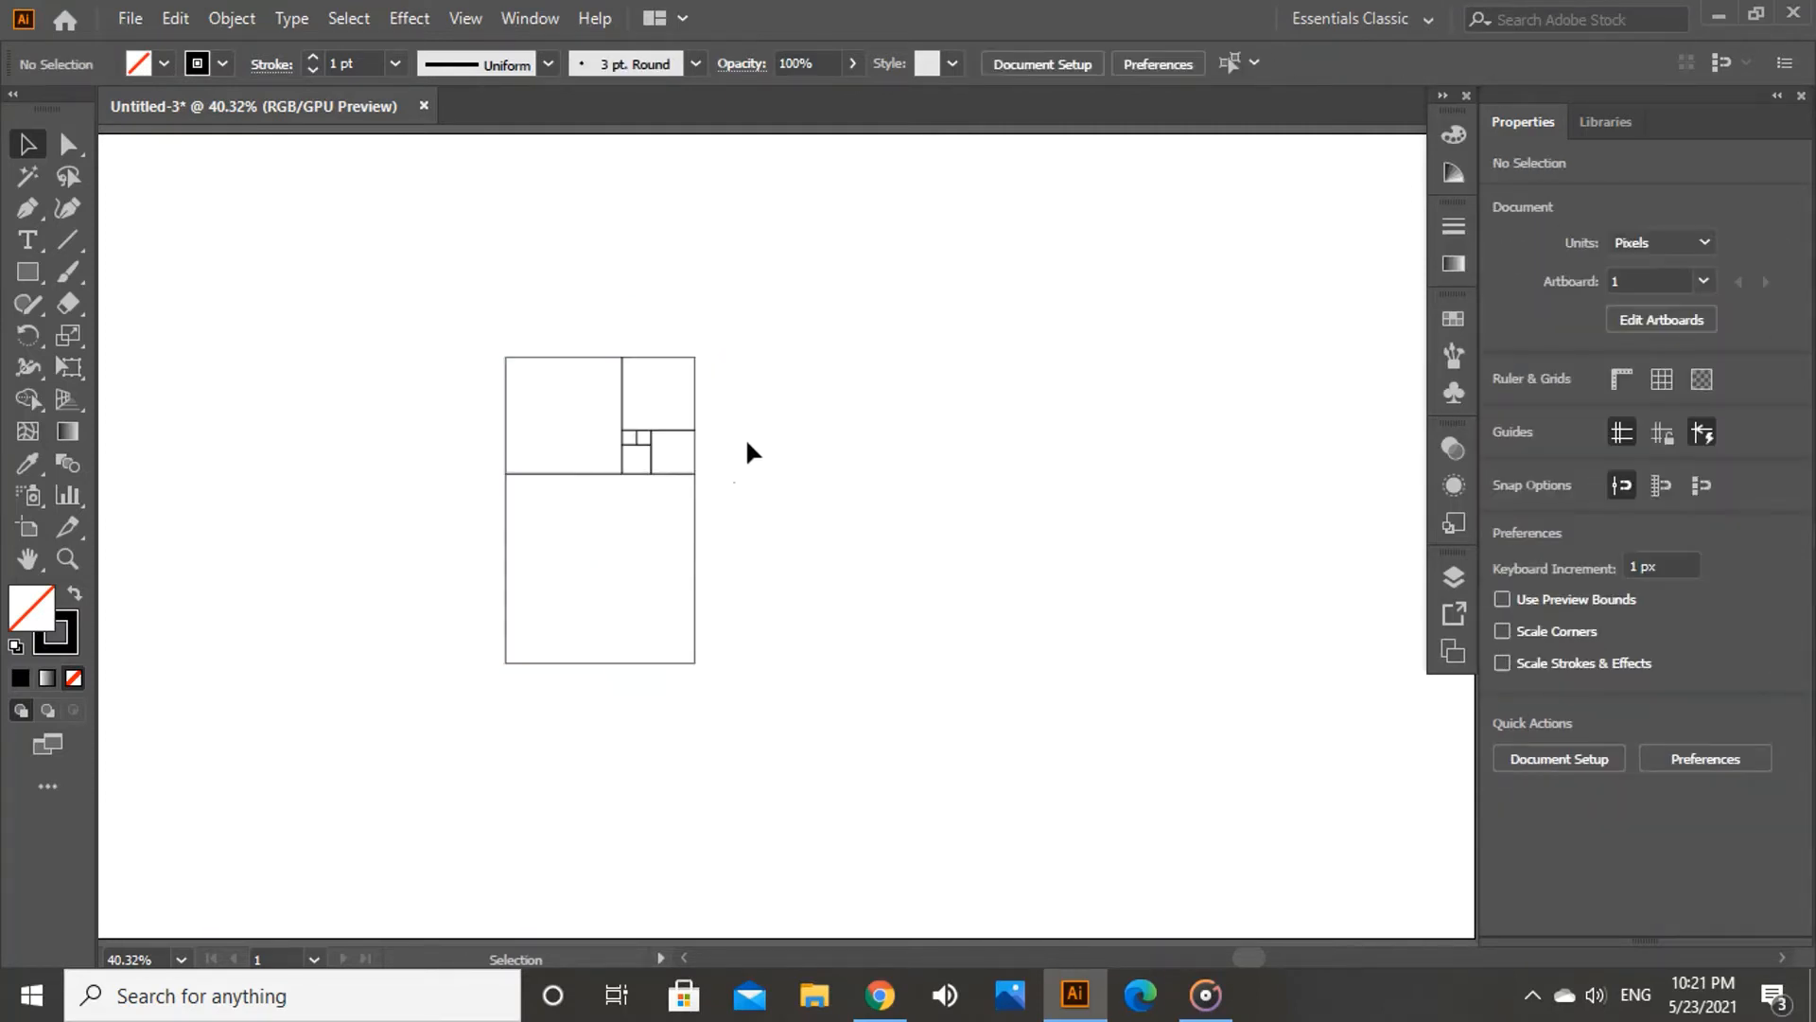
{"action": "left_click_drag", "start_coordinate": [697, 474], "coordinate": [741, 467]}
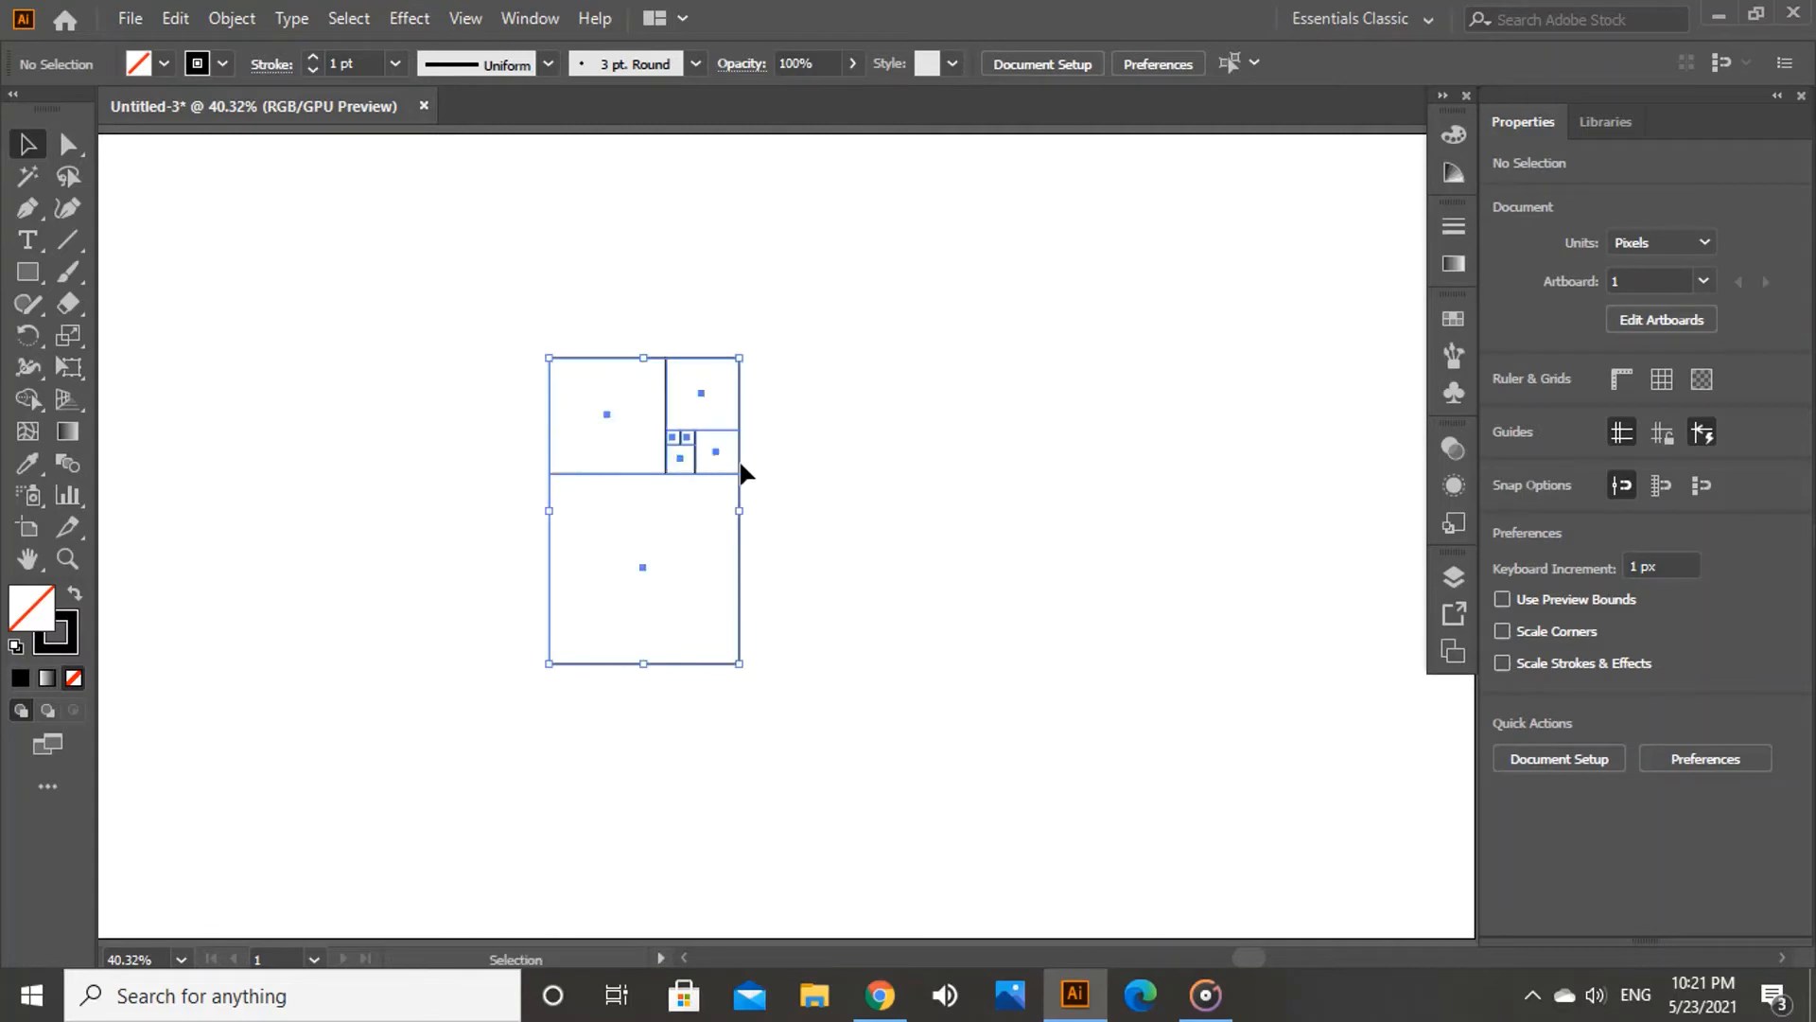
{"action": "left_click", "coordinate": [827, 481]}
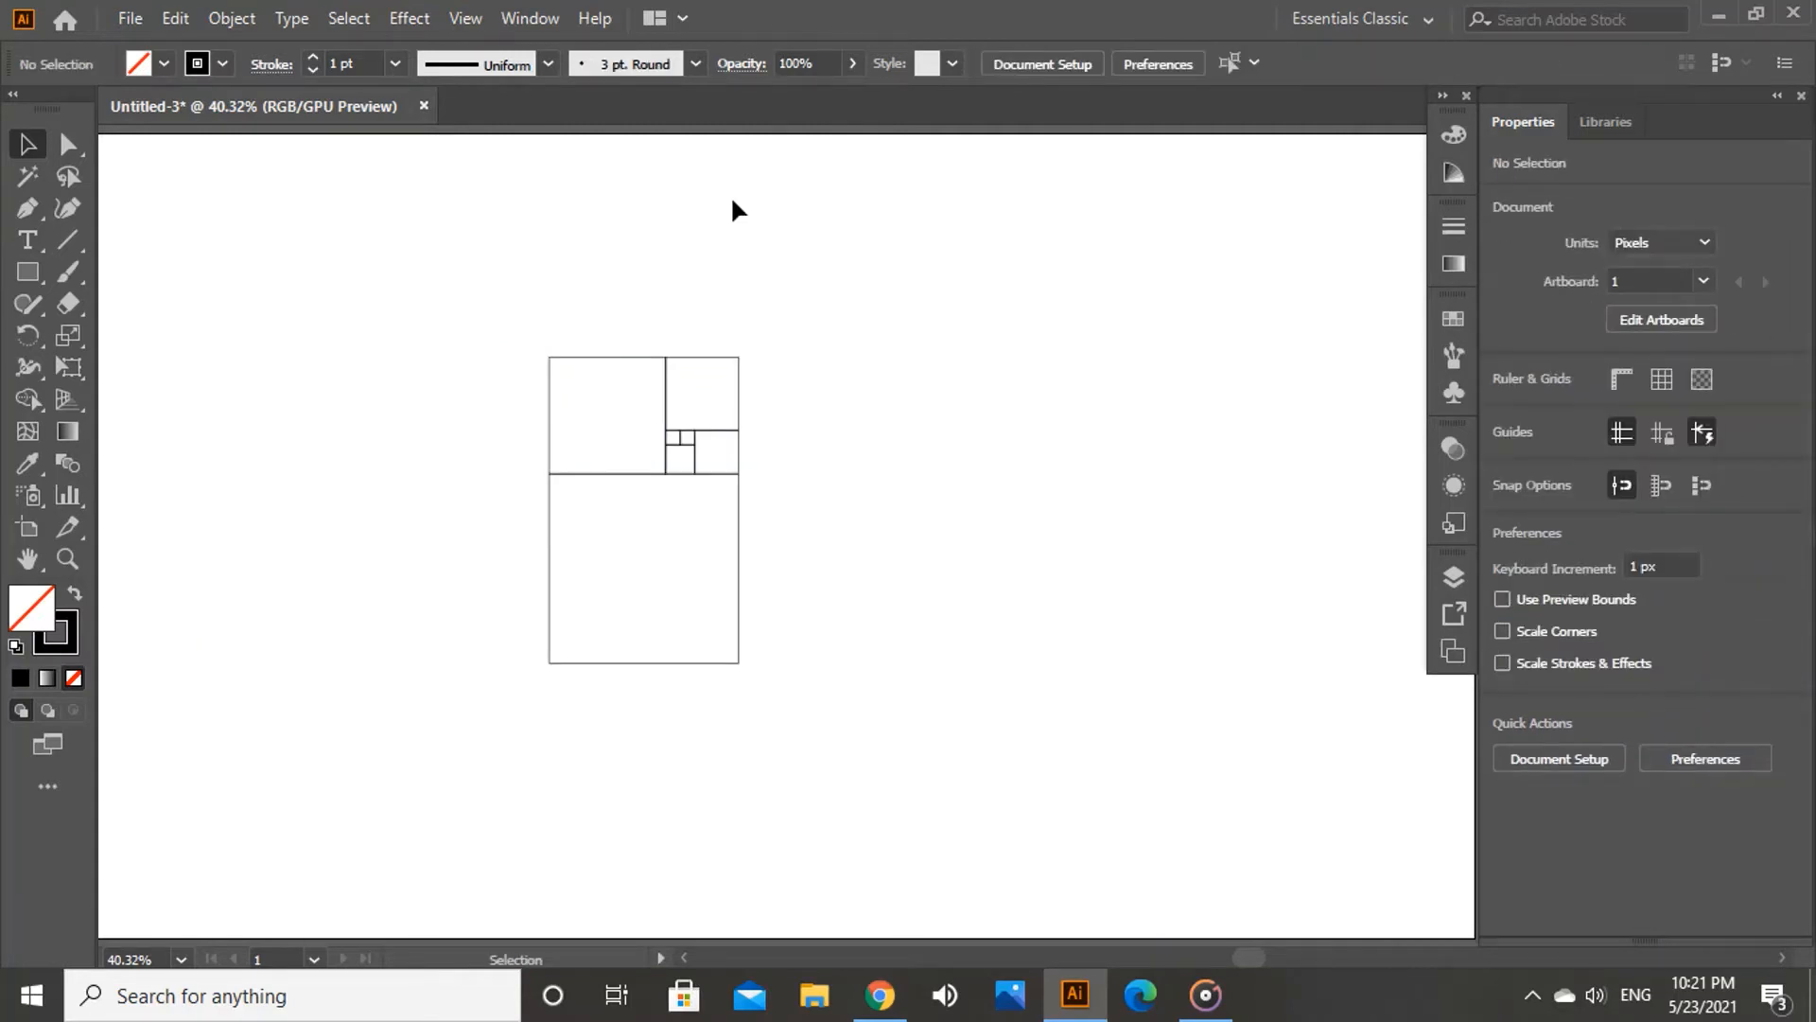
Step: Duplicate the group in Outline view so the copy adjoins its right edge, and return to the preview display
{"action": "left_click", "coordinate": [478, 11]}
{"action": "left_click", "coordinate": [503, 32]}
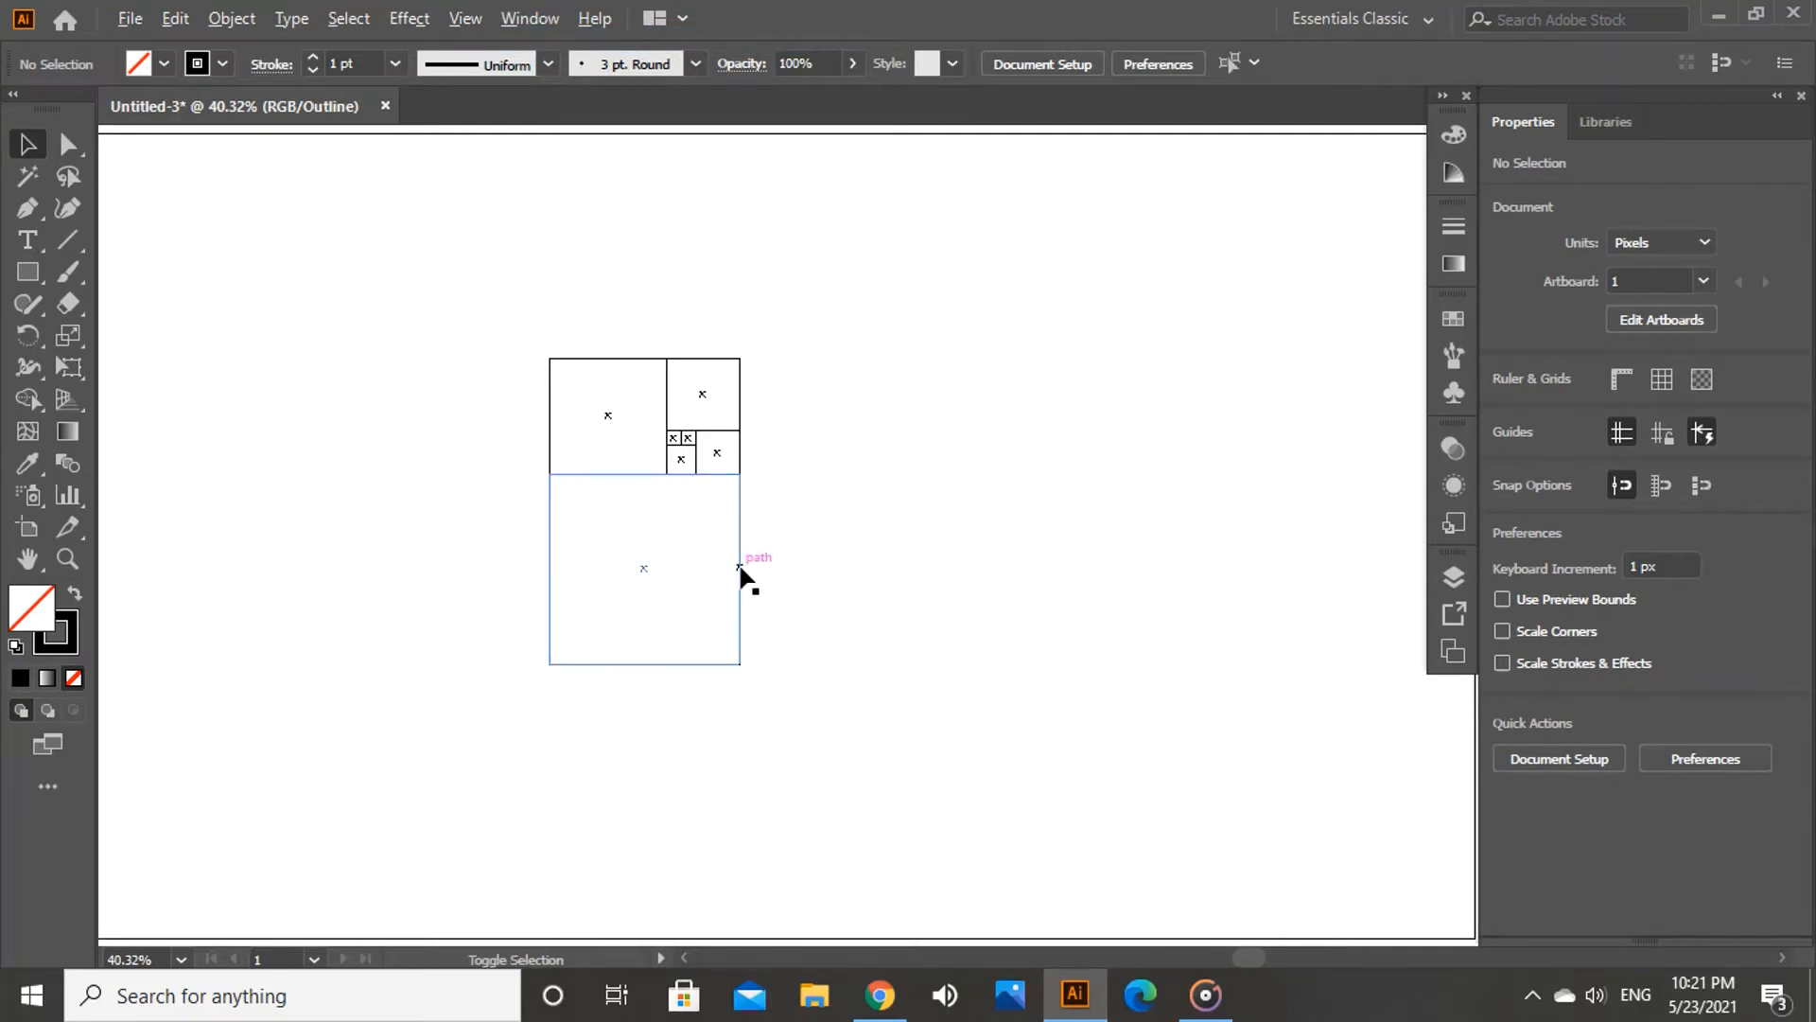
{"action": "left_click_drag", "start_coordinate": [740, 567], "coordinate": [931, 578]}
{"action": "left_click", "coordinate": [1017, 593]}
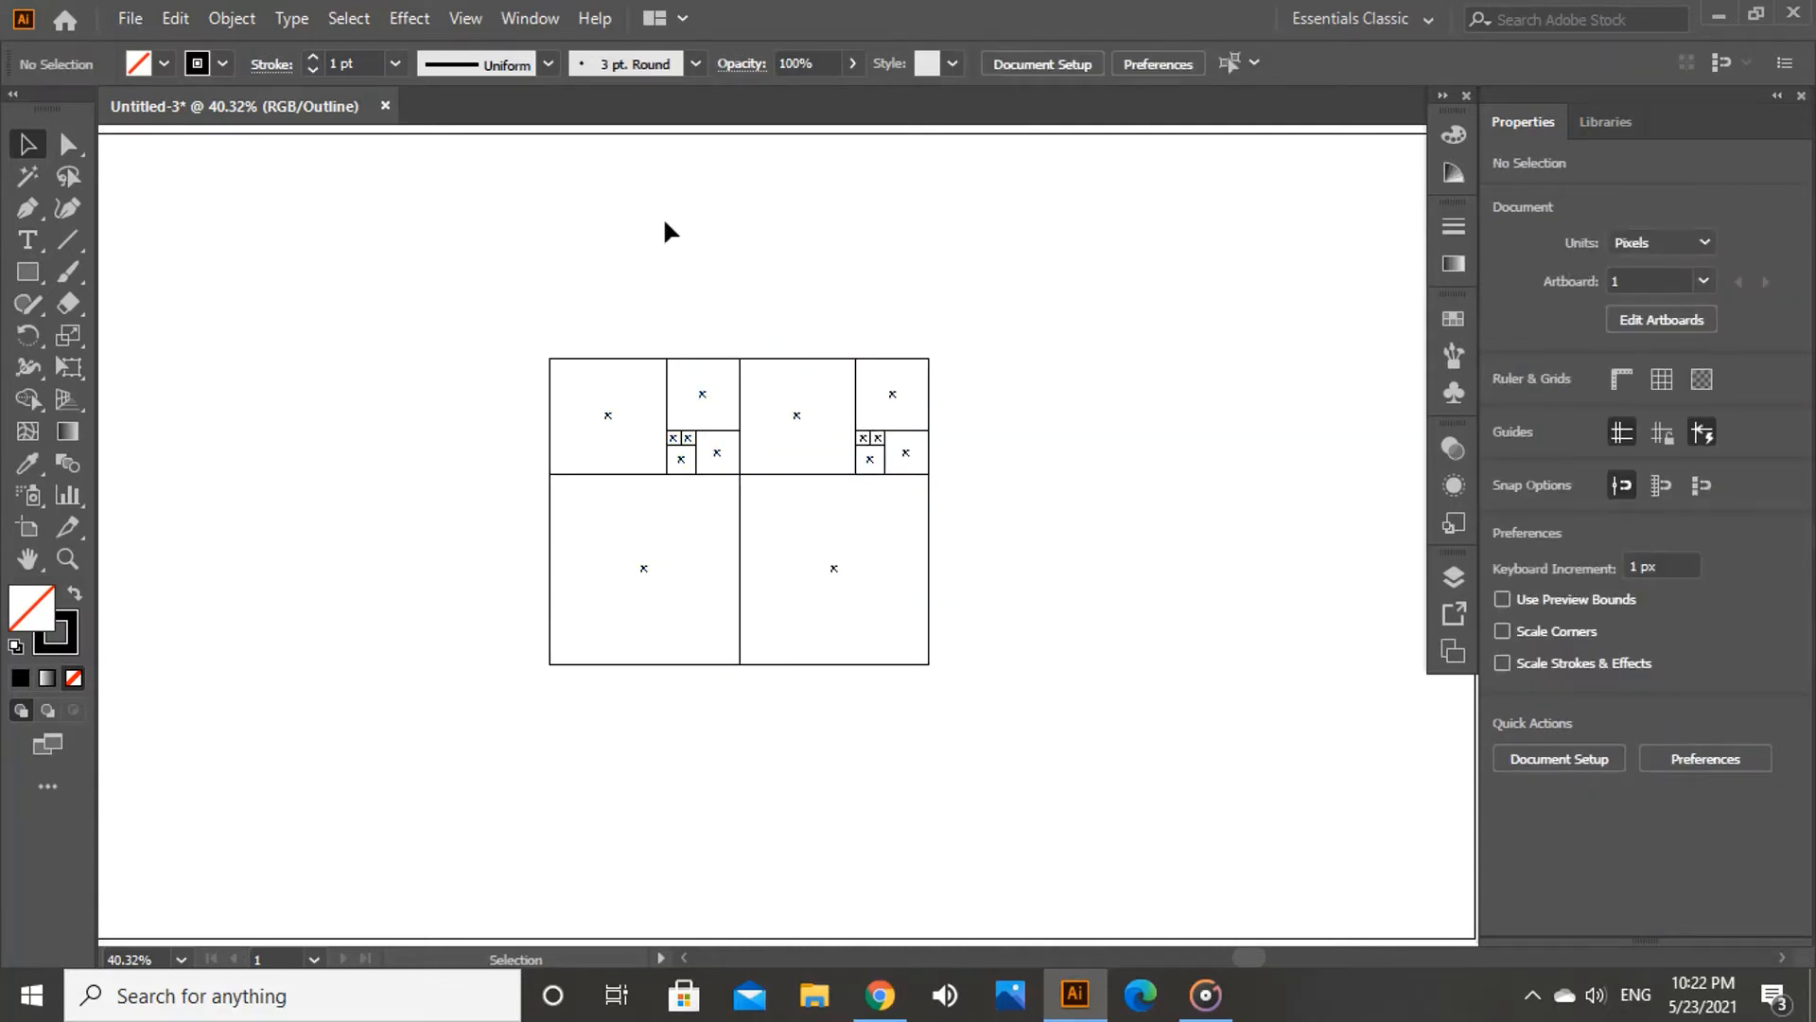
{"action": "left_click", "coordinate": [472, 18]}
{"action": "left_click", "coordinate": [518, 42]}
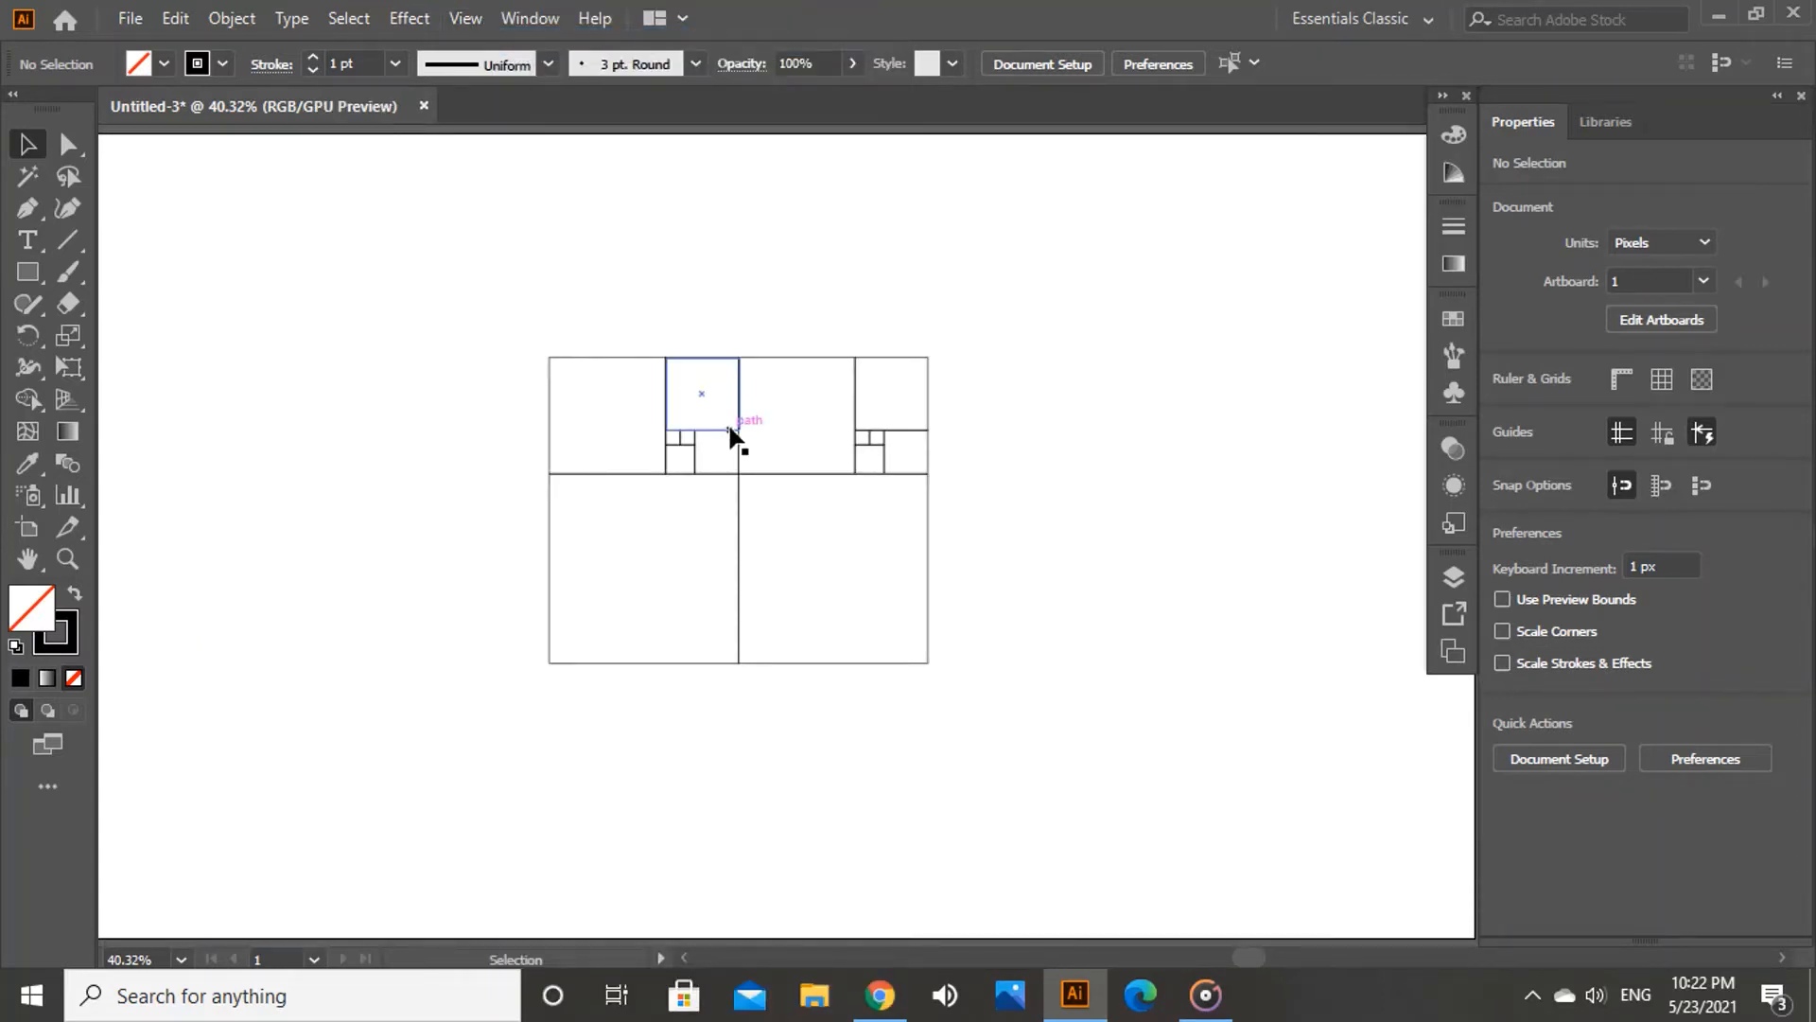
Step: Ungroup the right-hand copy of the golden-ratio grid
{"action": "left_click", "coordinate": [798, 473]}
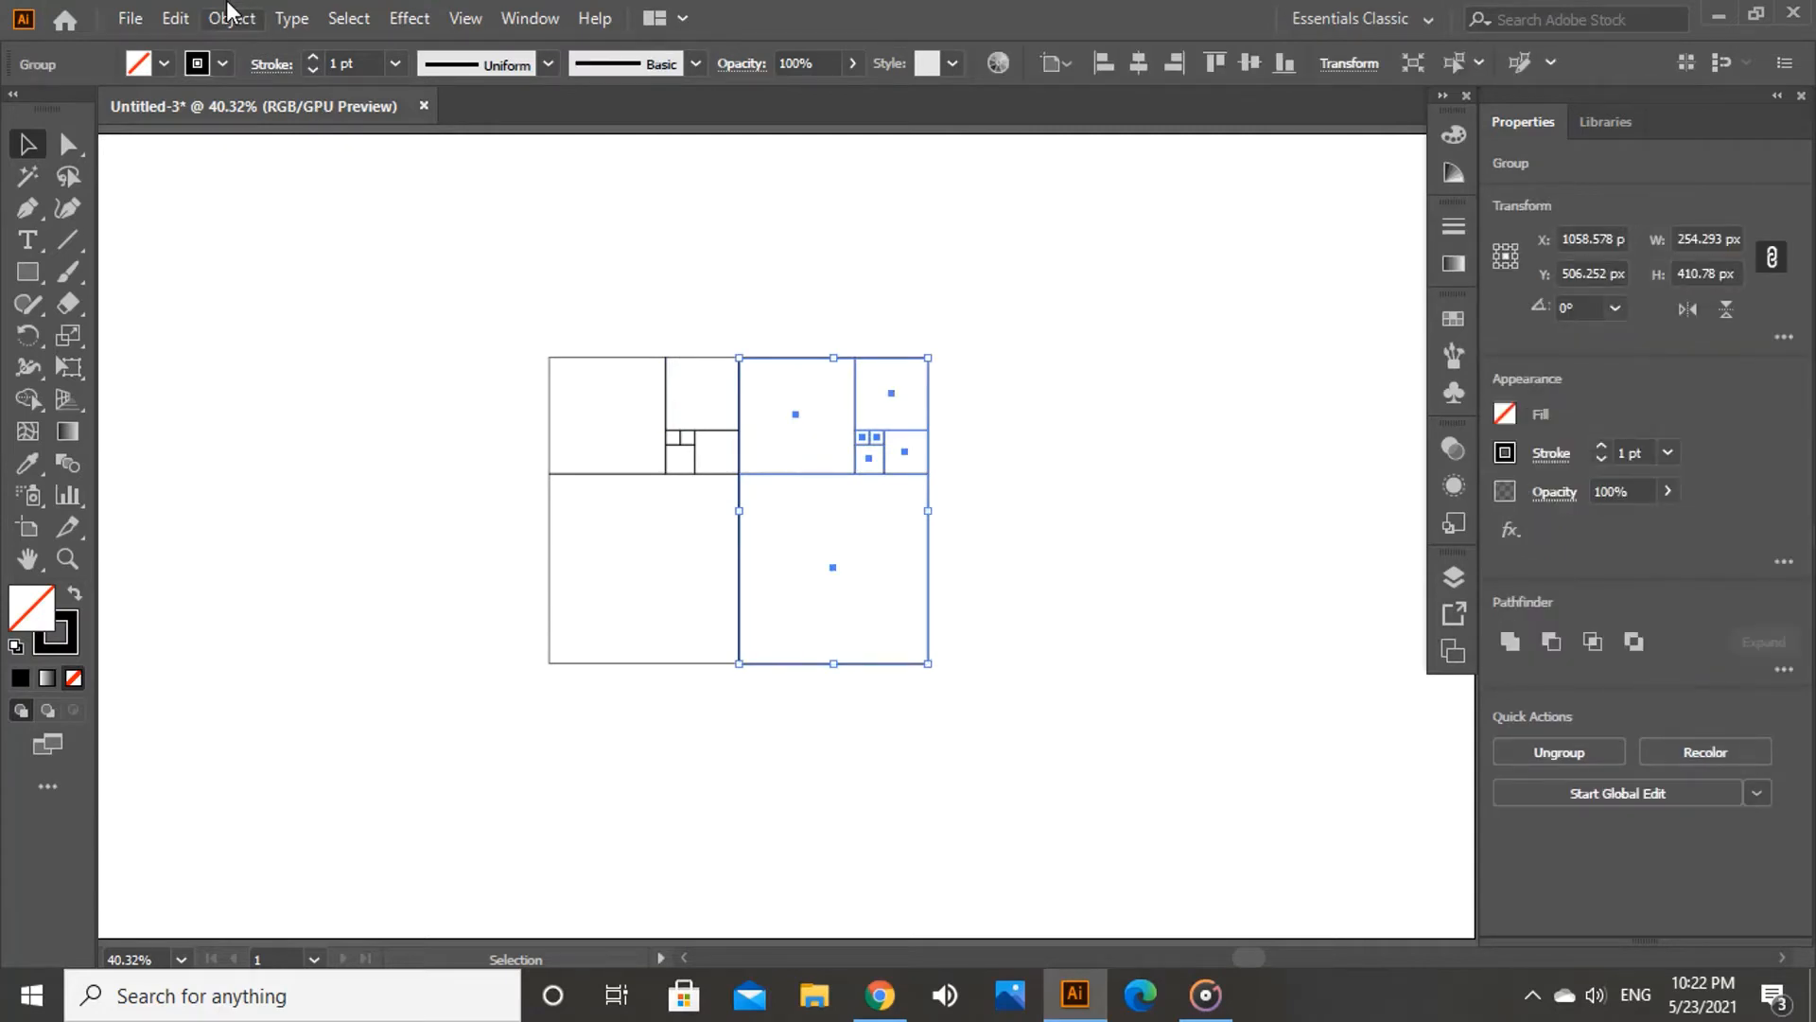
{"action": "left_click", "coordinate": [231, 17]}
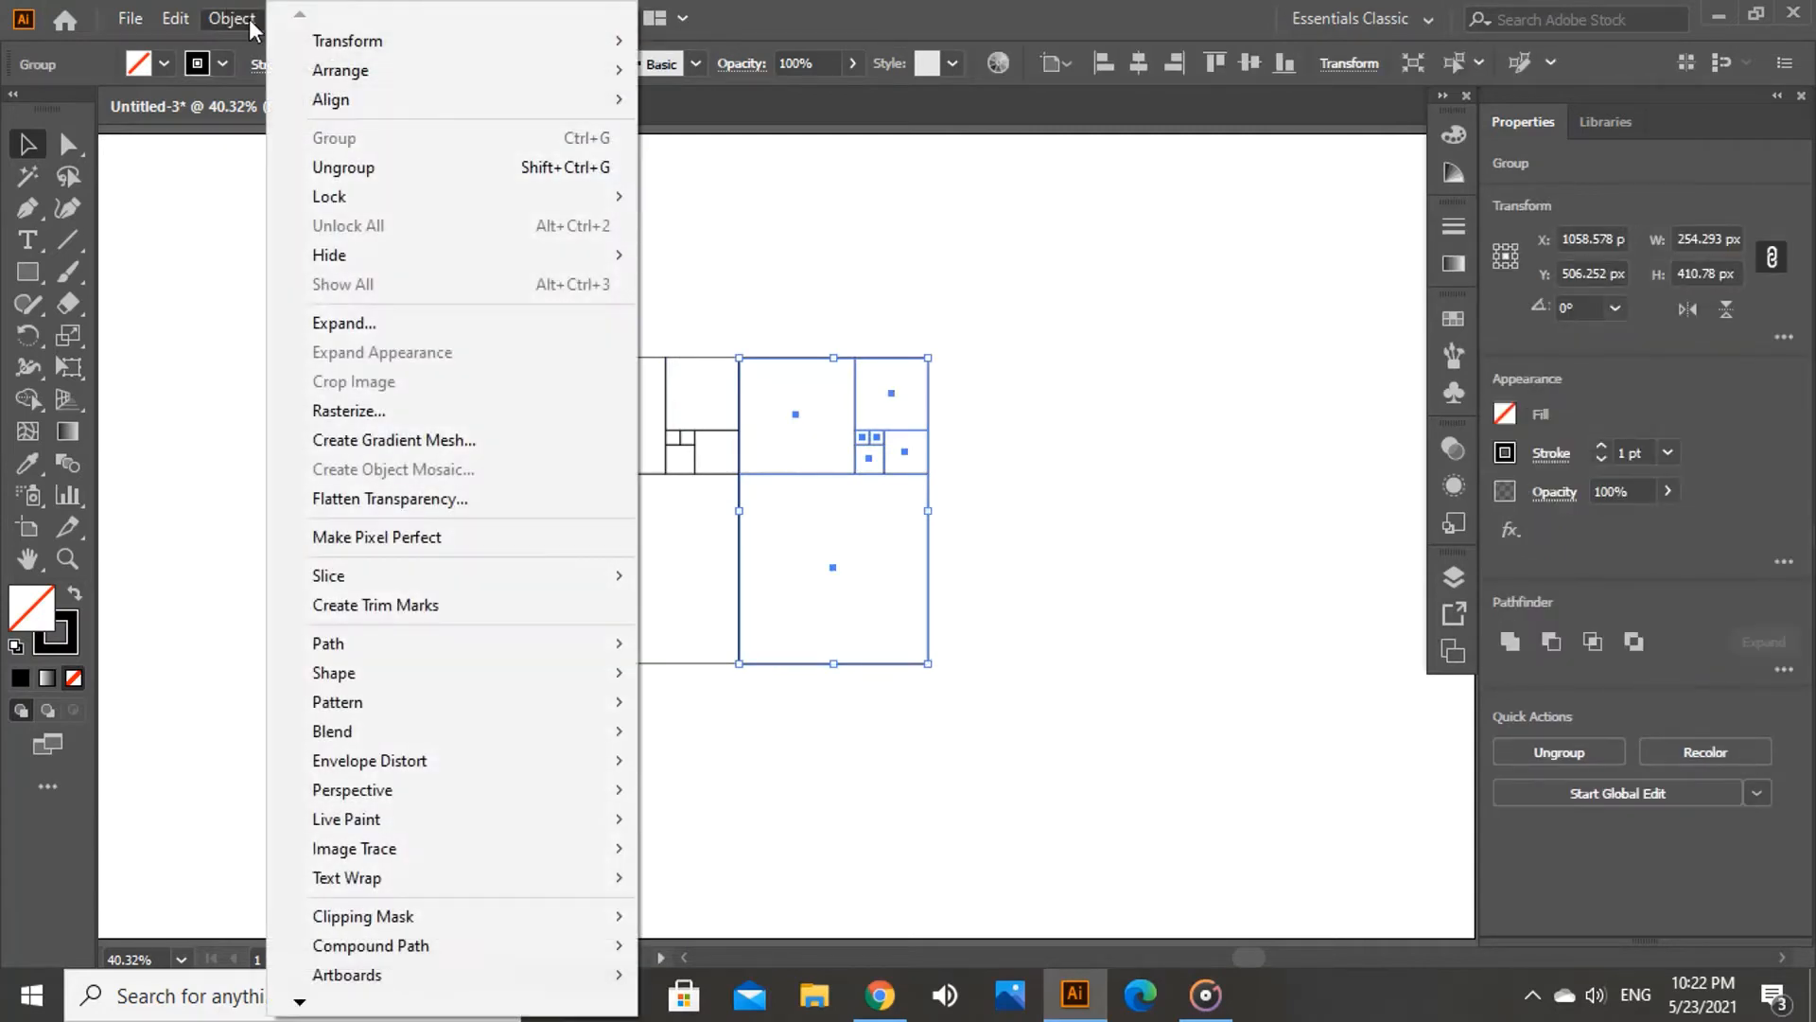
{"action": "left_click", "coordinate": [335, 167]}
{"action": "left_click", "coordinate": [343, 299]}
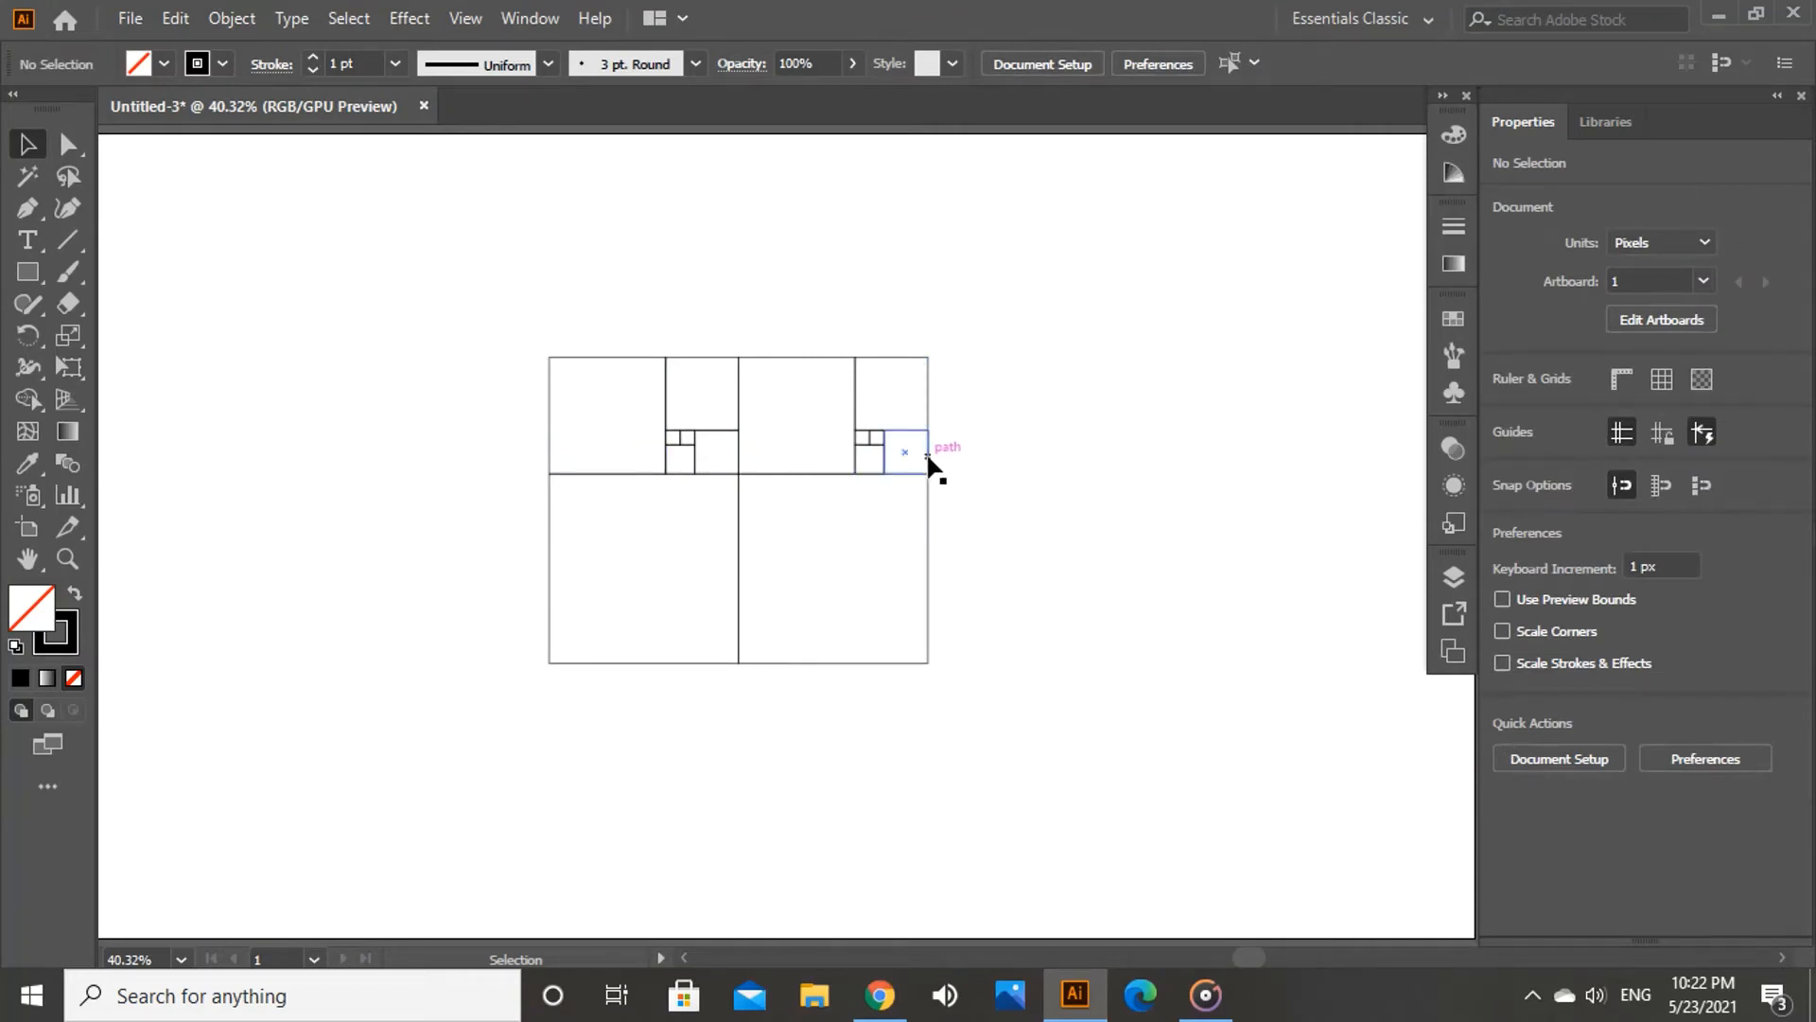
Step: Copy the right grid's 59 px square to both bottom corners of the combined grid and to the centre of its bottom edge
{"action": "left_click_drag", "start_coordinate": [927, 457], "coordinate": [929, 652]}
{"action": "left_click", "coordinate": [1016, 650]}
{"action": "left_click_drag", "start_coordinate": [886, 653], "coordinate": [555, 637]}
{"action": "left_click", "coordinate": [719, 780]}
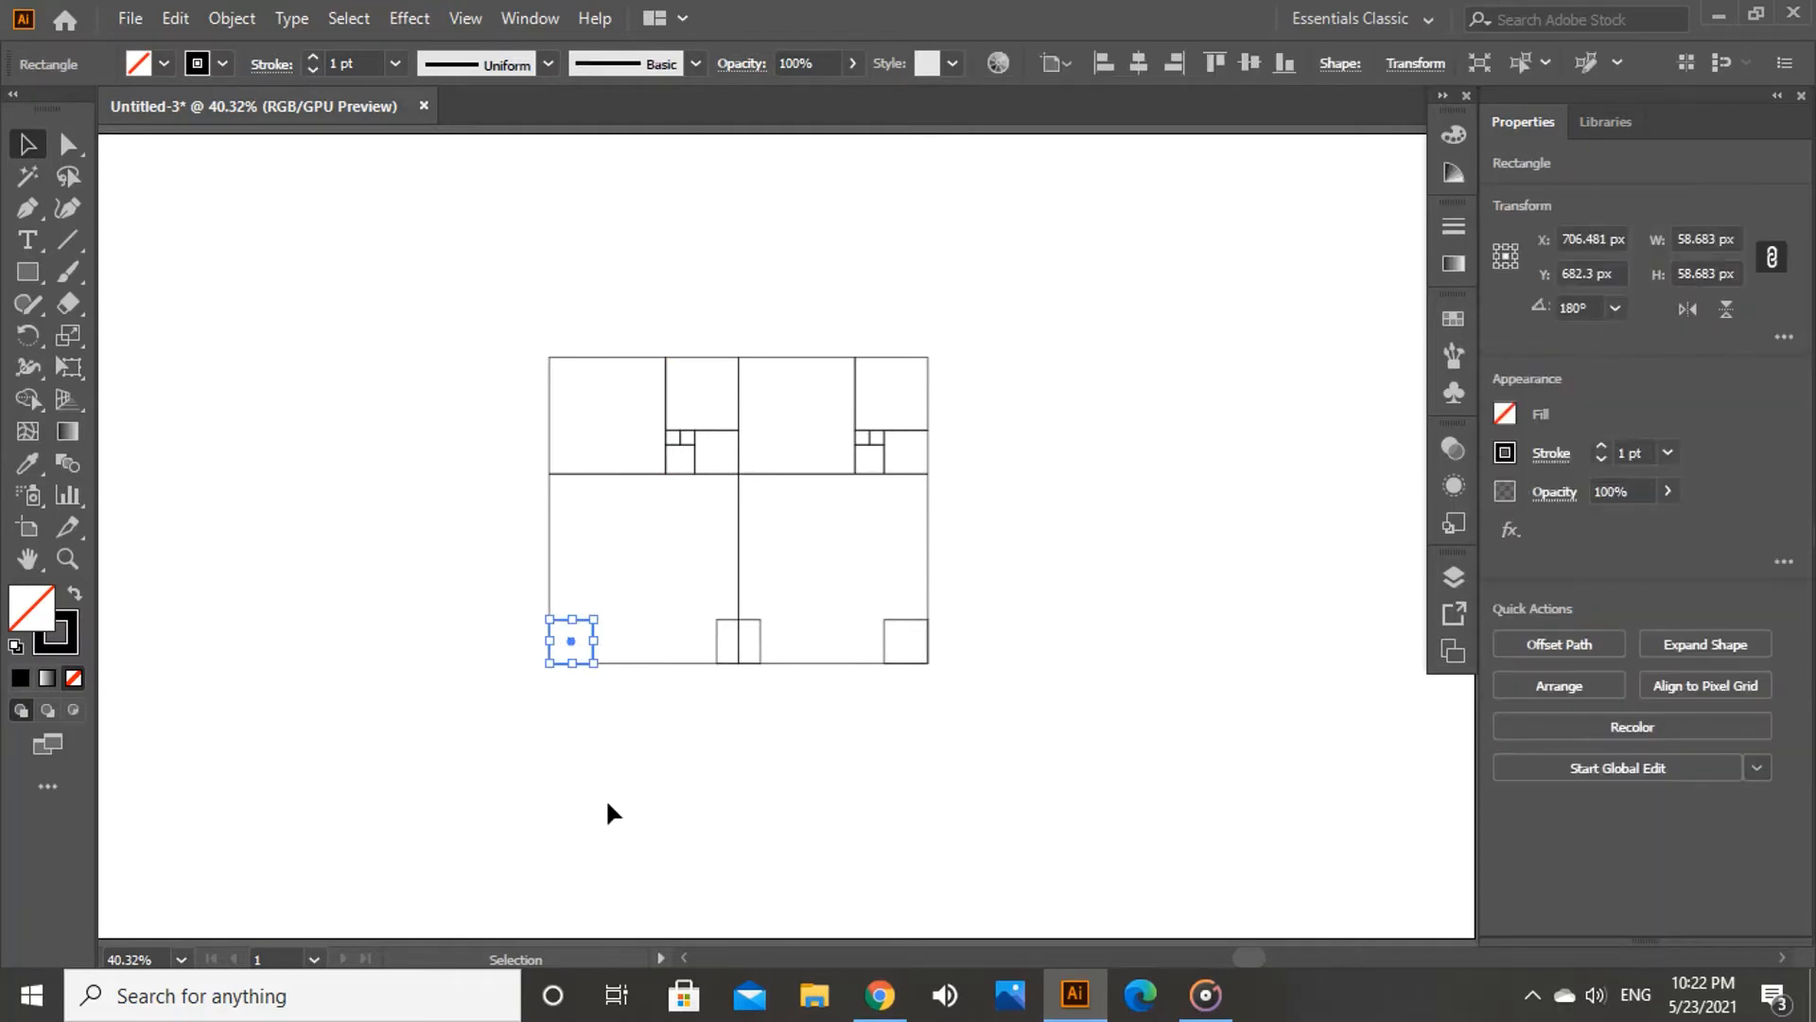
{"action": "left_click", "coordinate": [607, 804]}
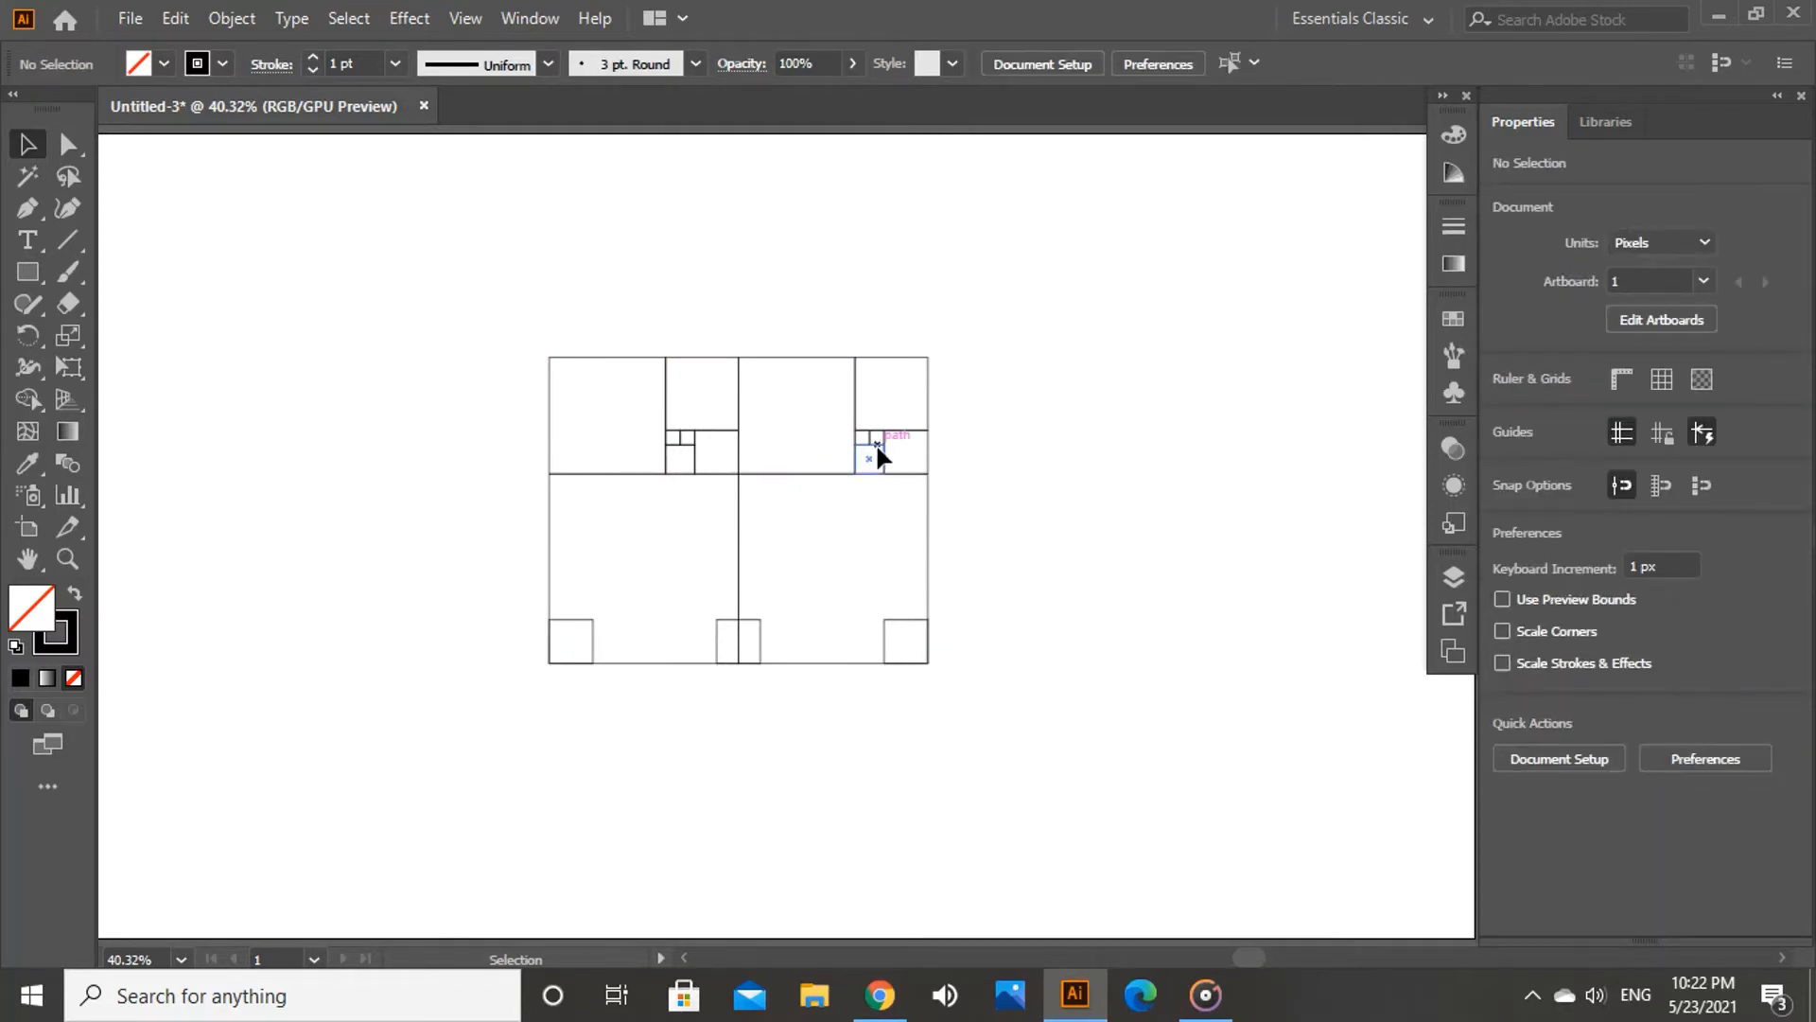
Step: Copy the right grid's 39 px square to the centre of the combined grid's bottom edge and to the centre of its top edge
{"action": "left_click_drag", "start_coordinate": [879, 445], "coordinate": [861, 635]}
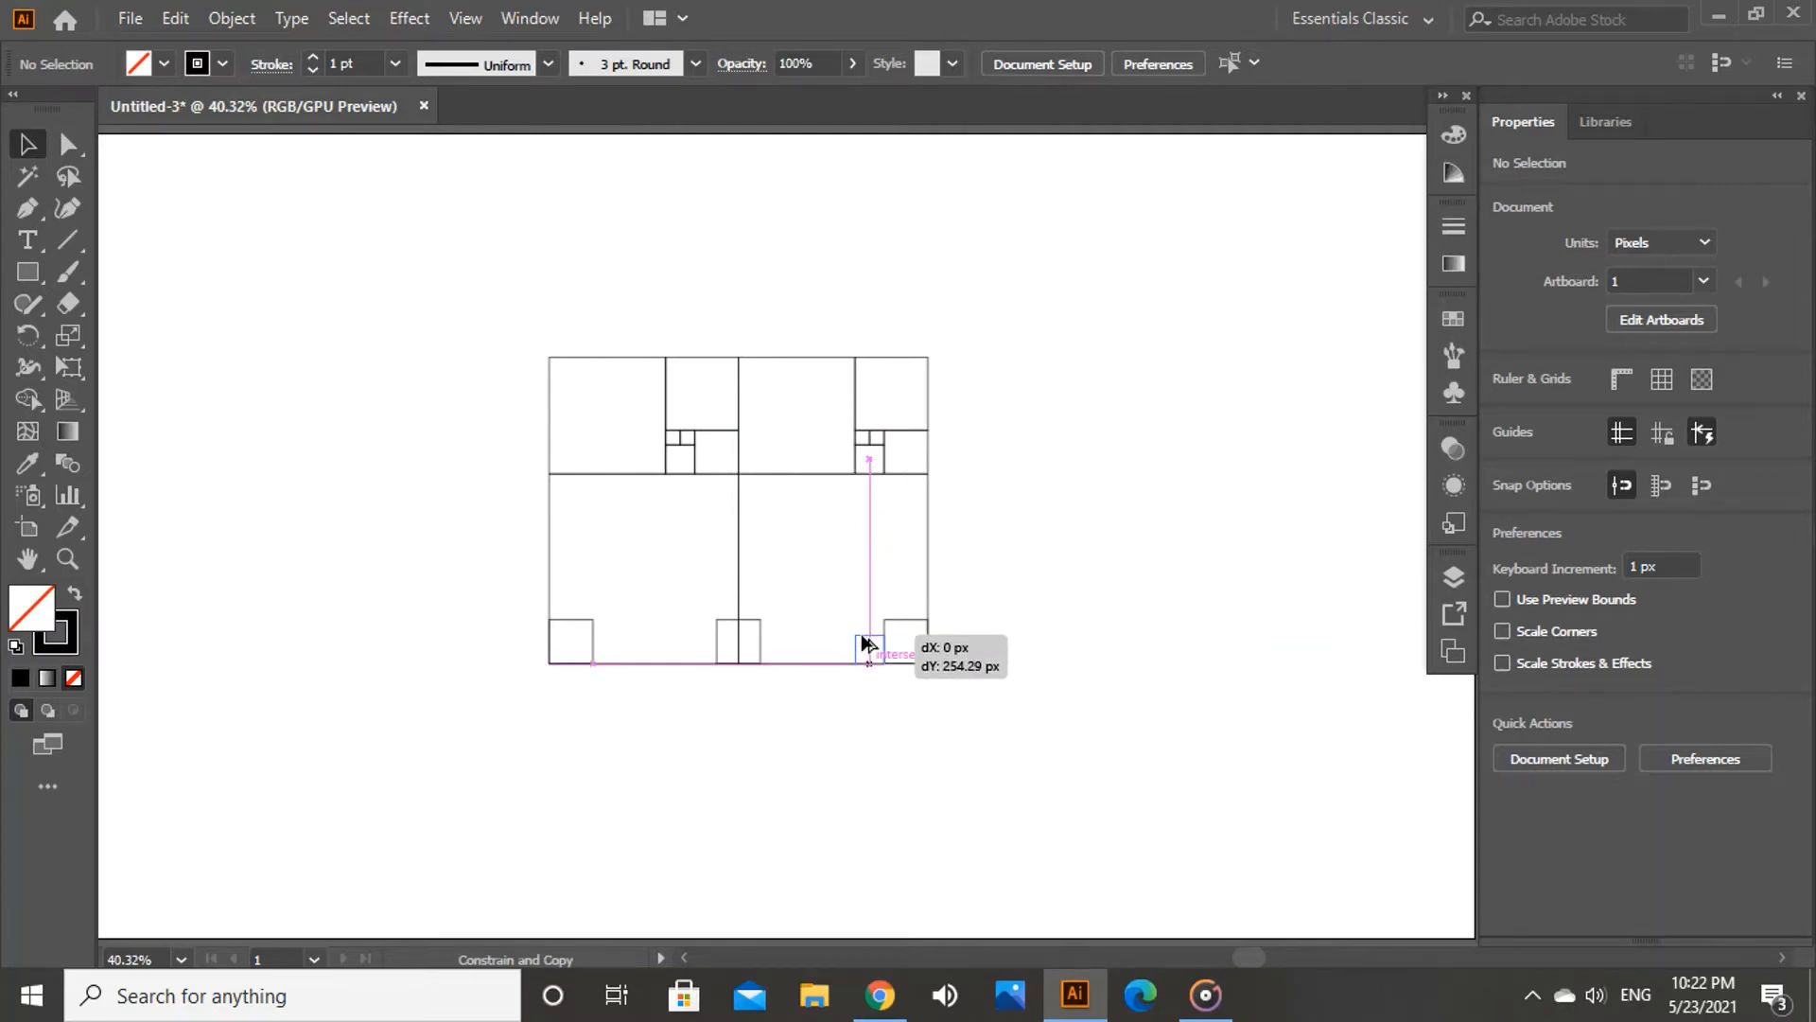
{"action": "left_click_drag", "start_coordinate": [867, 646], "coordinate": [867, 647]}
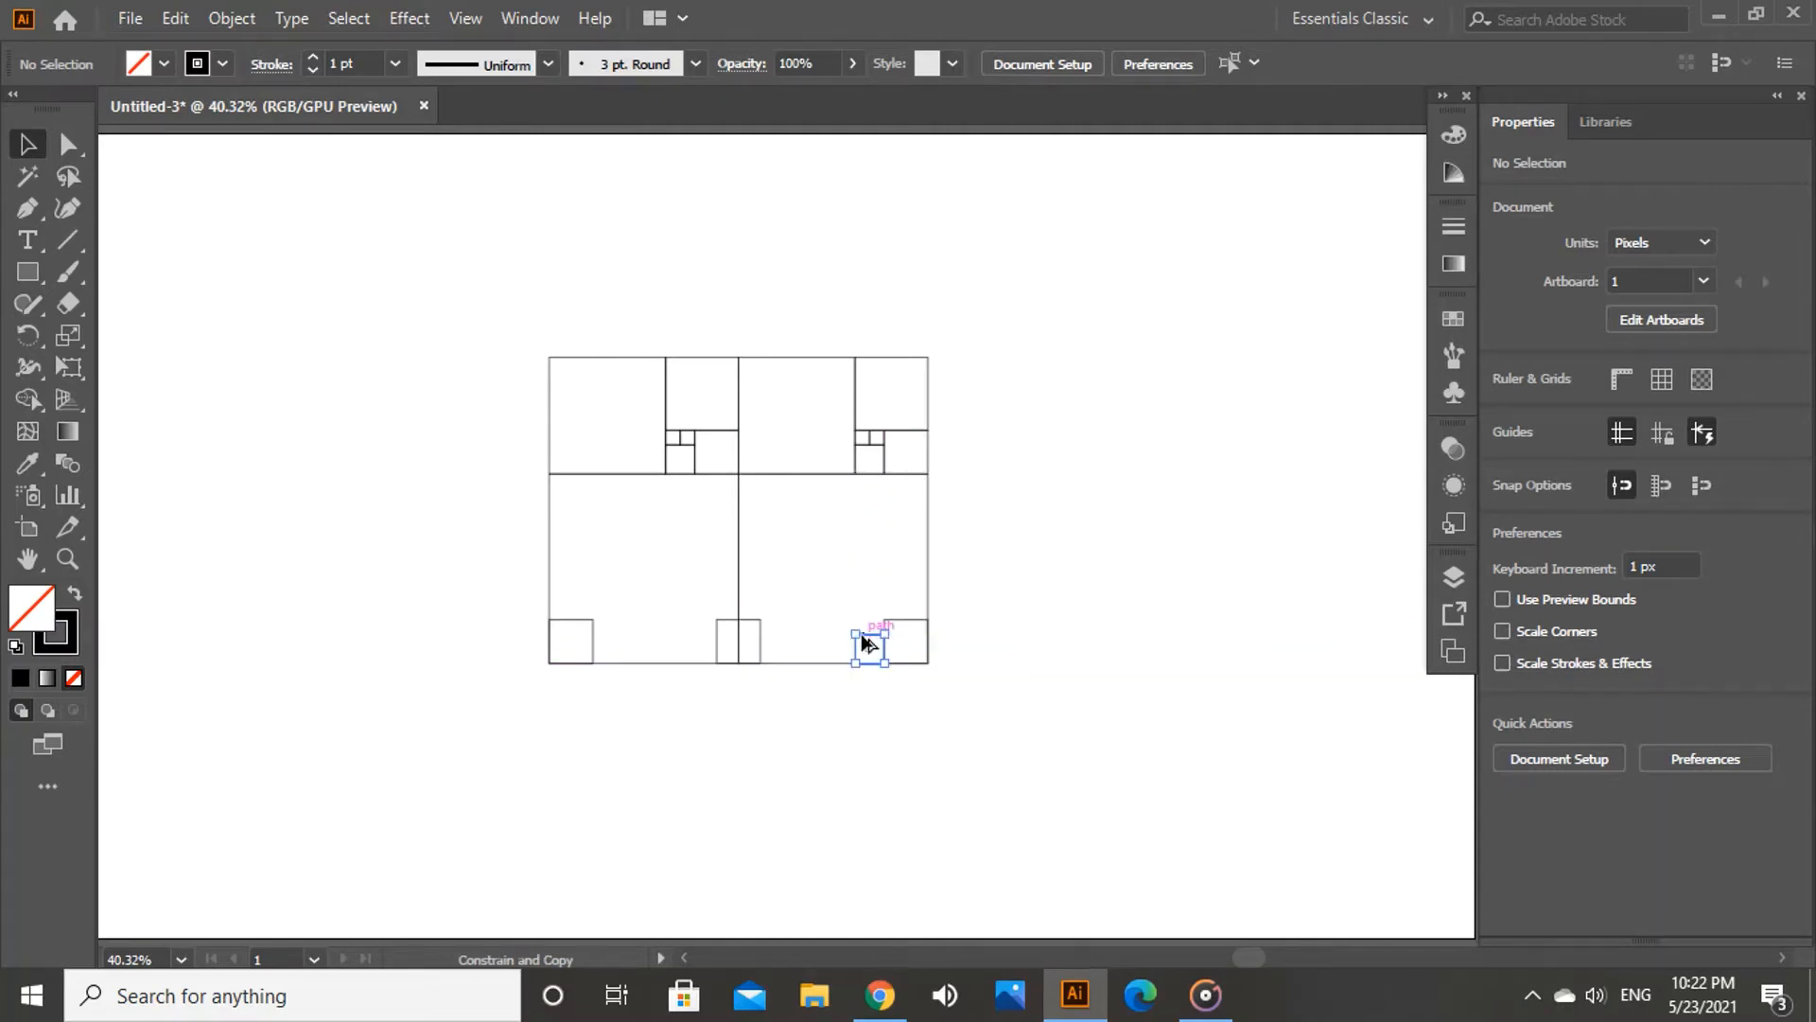
{"action": "left_click", "coordinate": [836, 753]}
{"action": "left_click_drag", "start_coordinate": [859, 654], "coordinate": [725, 649]}
{"action": "left_click", "coordinate": [716, 750]}
{"action": "left_click_drag", "start_coordinate": [753, 633], "coordinate": [759, 368]}
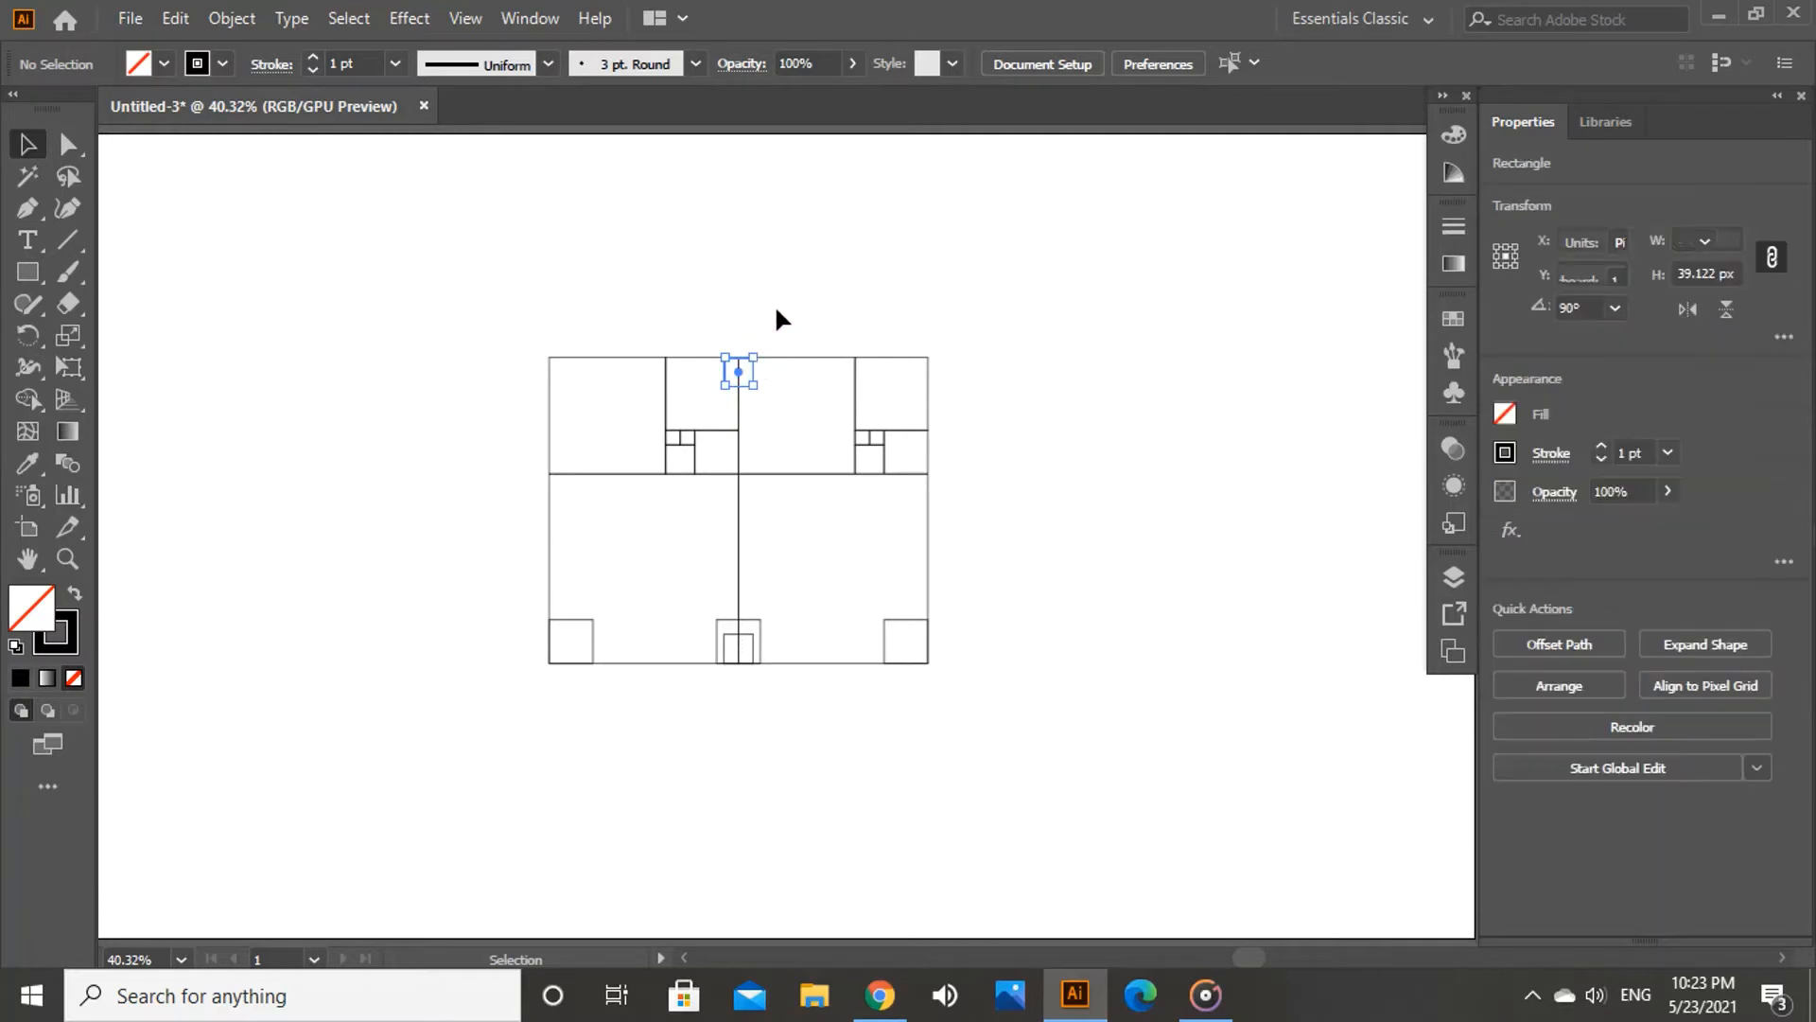
{"action": "left_click", "coordinate": [776, 310]}
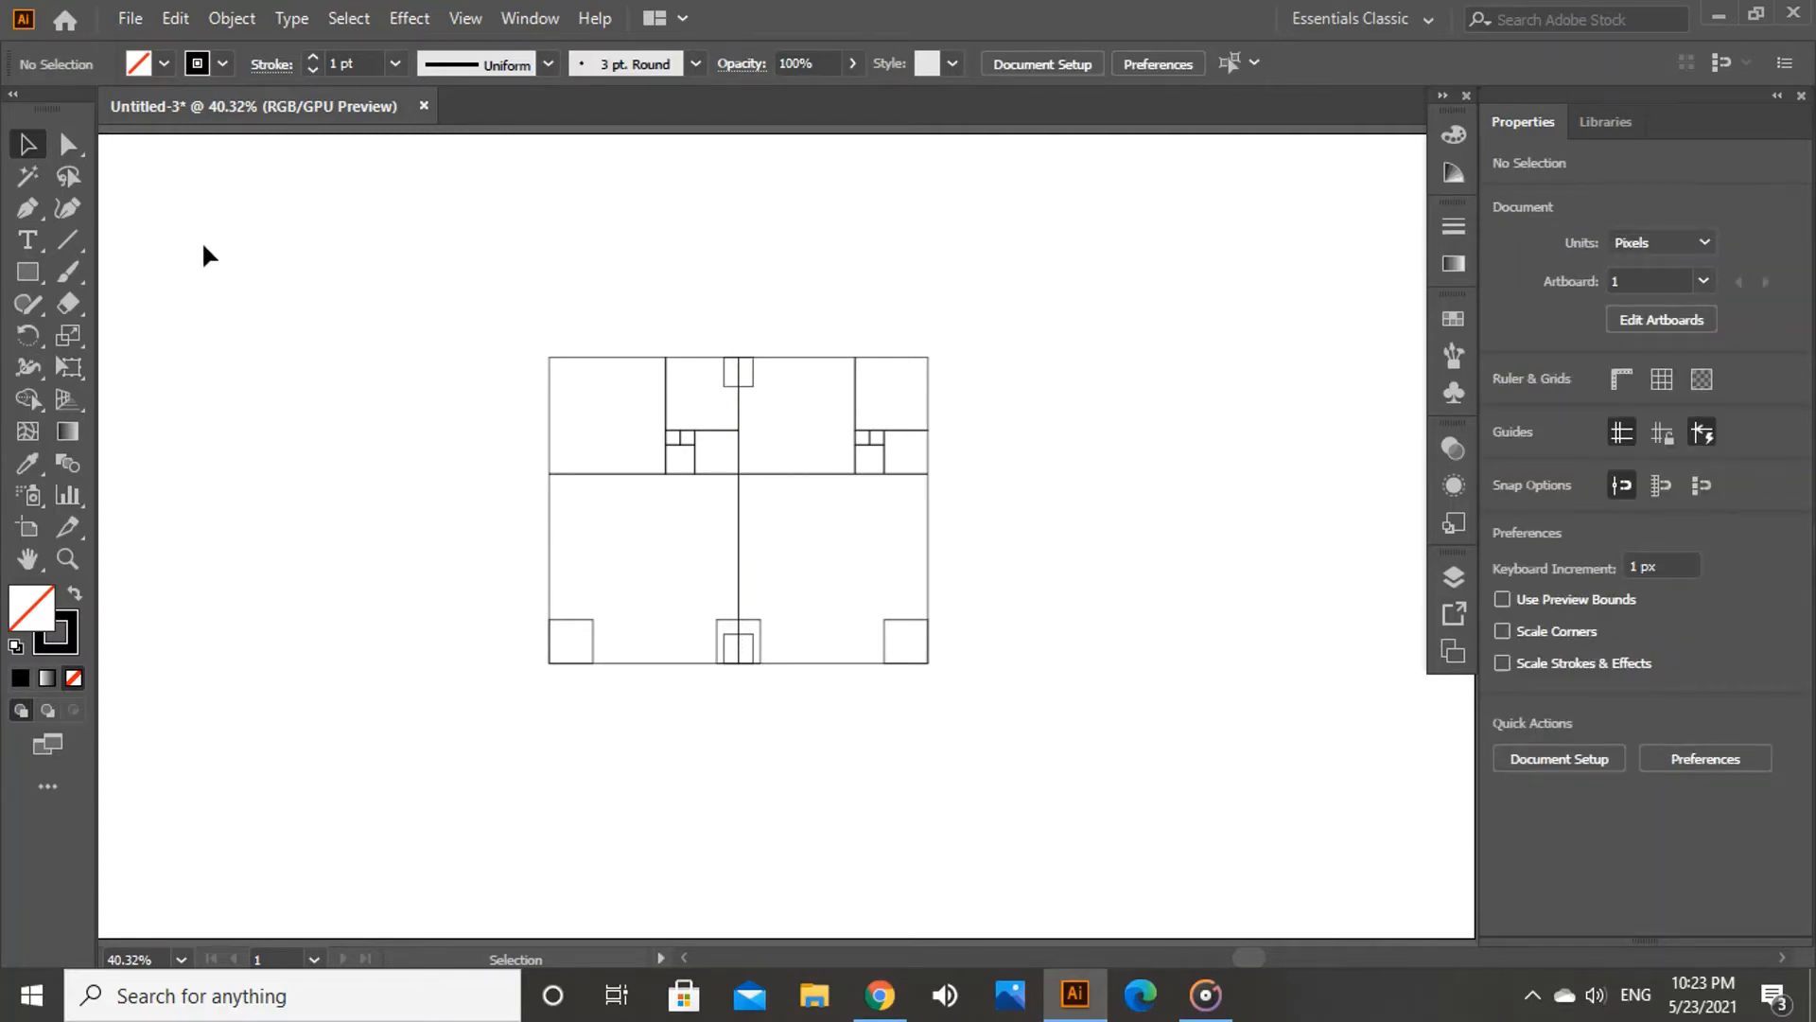
Step: Draw a horizontal line about 1068 px long with the Pen tool along the lower edge of the small top-centre square
{"action": "left_click", "coordinate": [24, 212]}
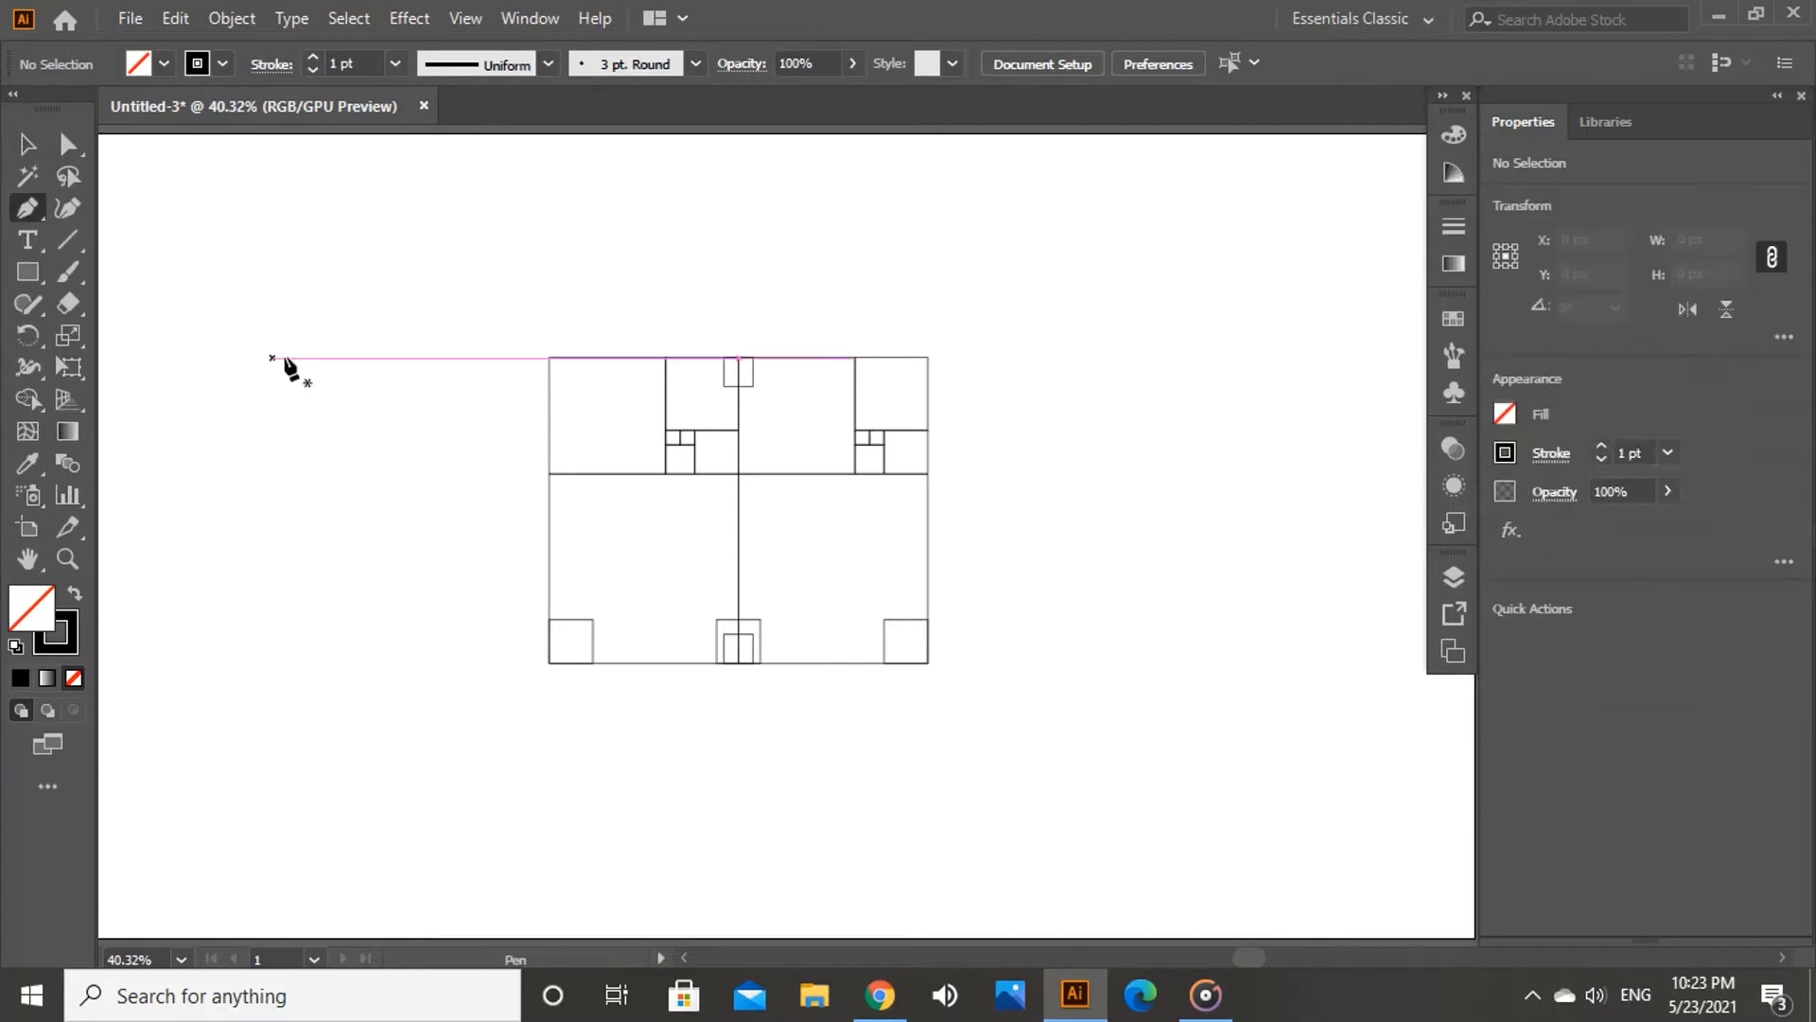
{"action": "left_click", "coordinate": [361, 385]}
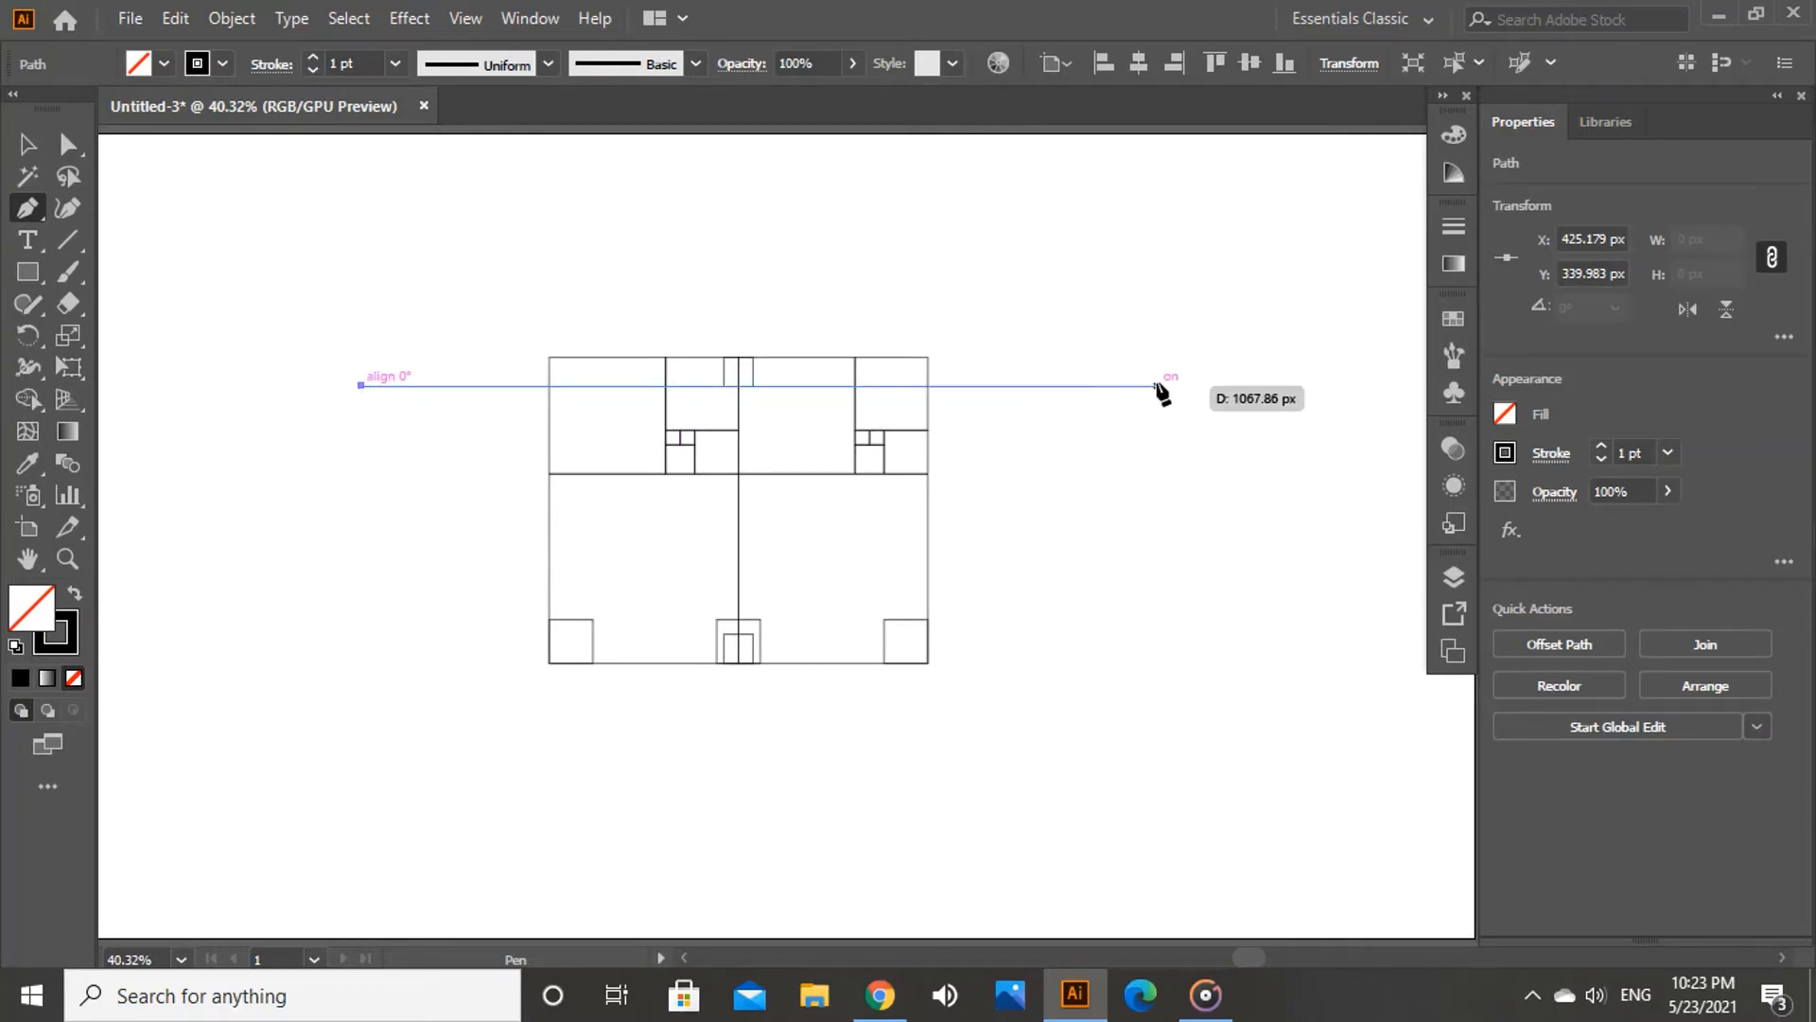
{"action": "left_click", "coordinate": [1156, 385]}
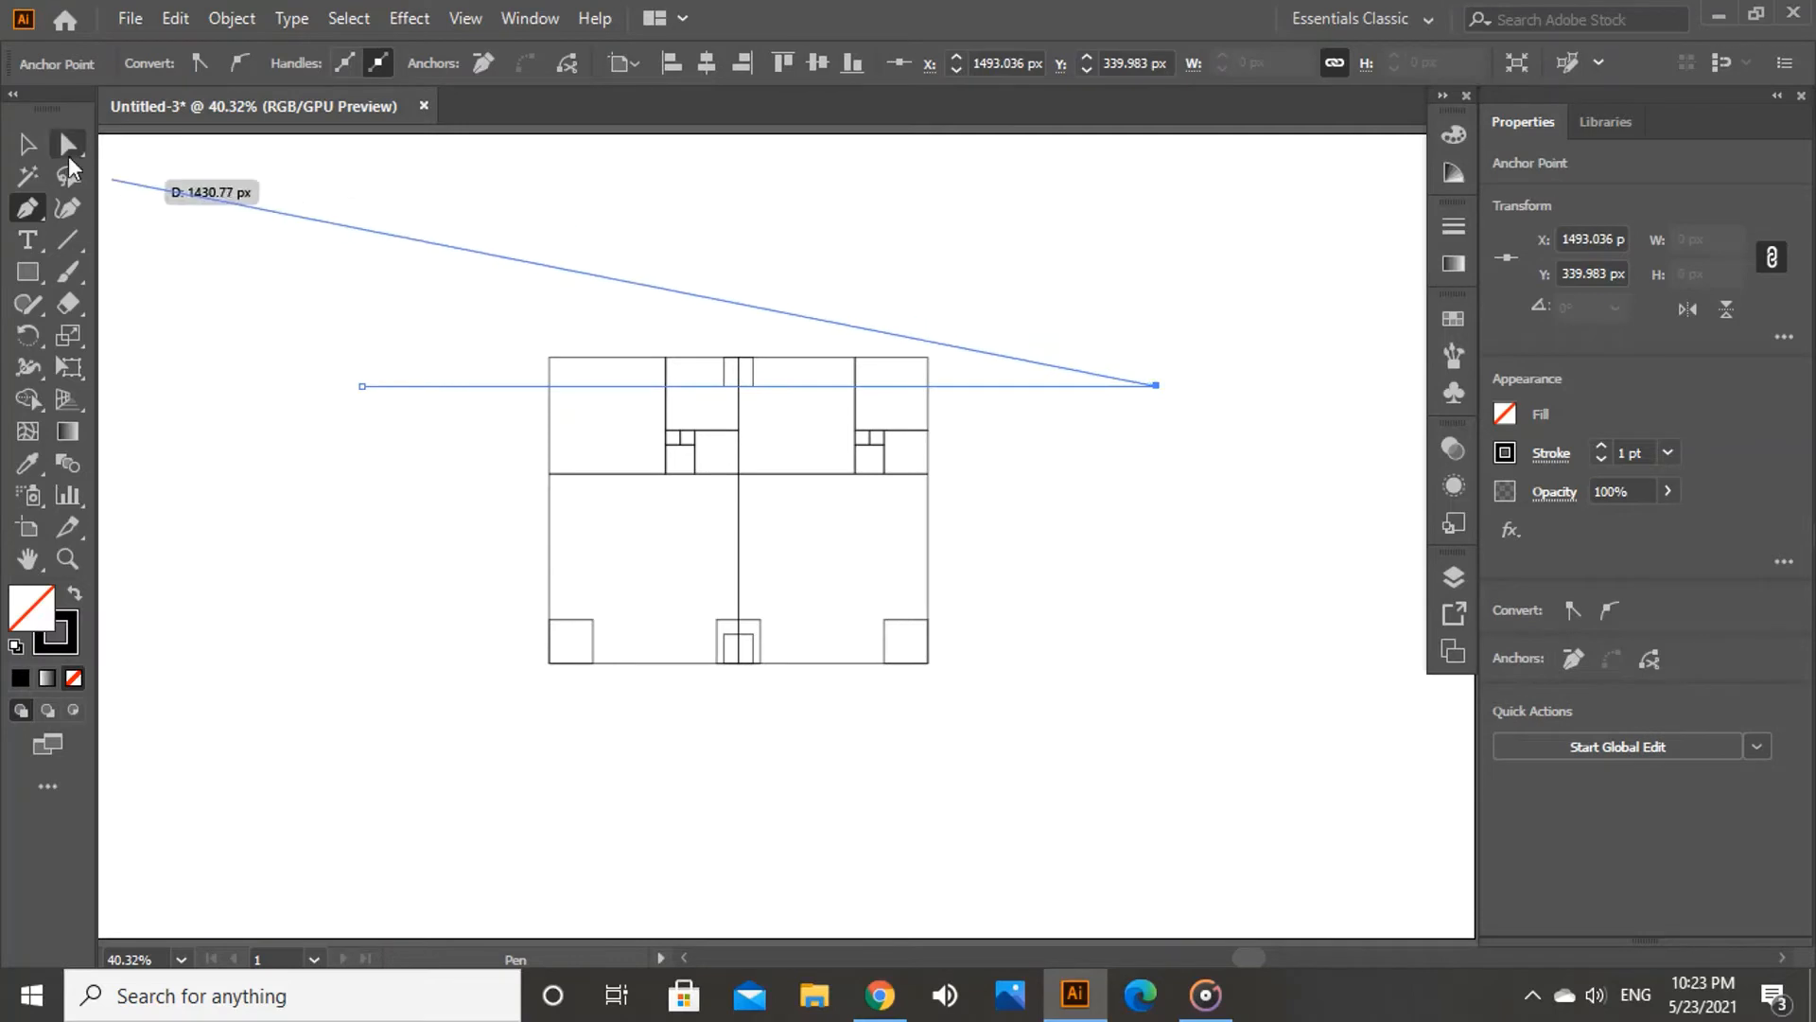
{"action": "left_click", "coordinate": [26, 144]}
{"action": "left_click", "coordinate": [198, 231]}
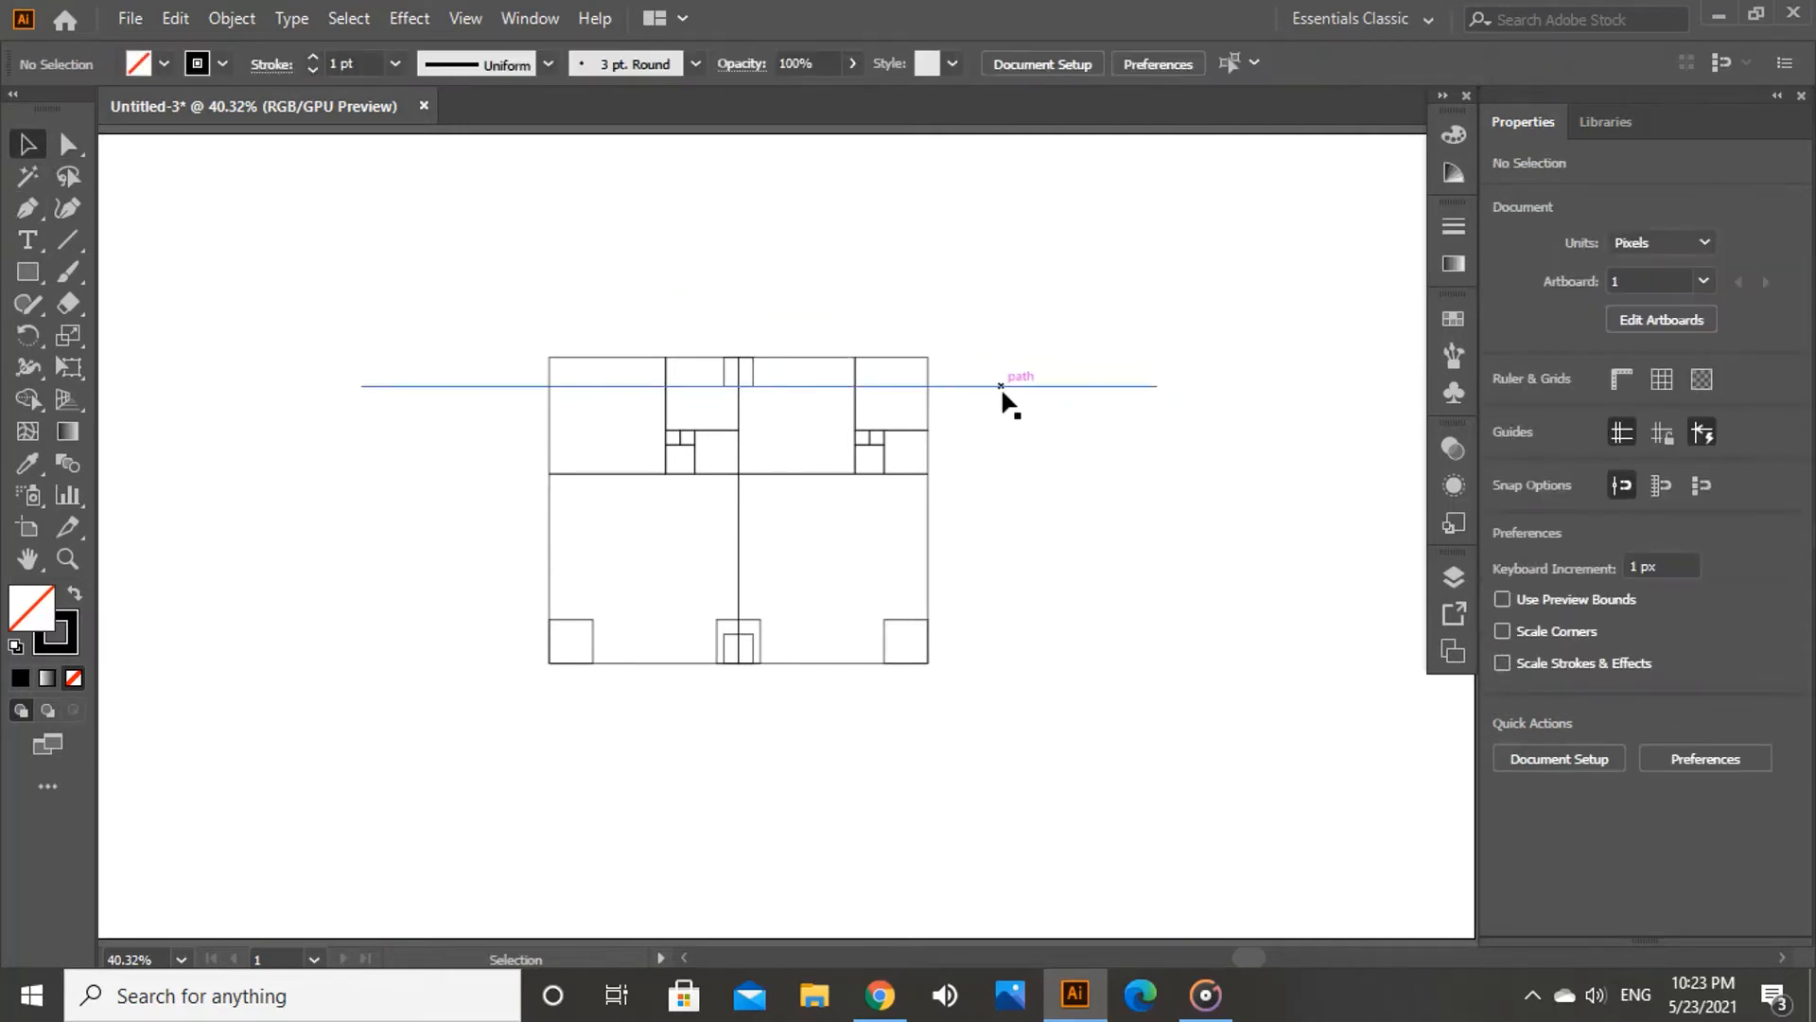
Step: Copy the horizontal line down to the upper edge of the bottom corner squares and to that of the smaller bottom-centre square
{"action": "left_click_drag", "start_coordinate": [1014, 387], "coordinate": [1011, 636]}
{"action": "left_click", "coordinate": [985, 677]}
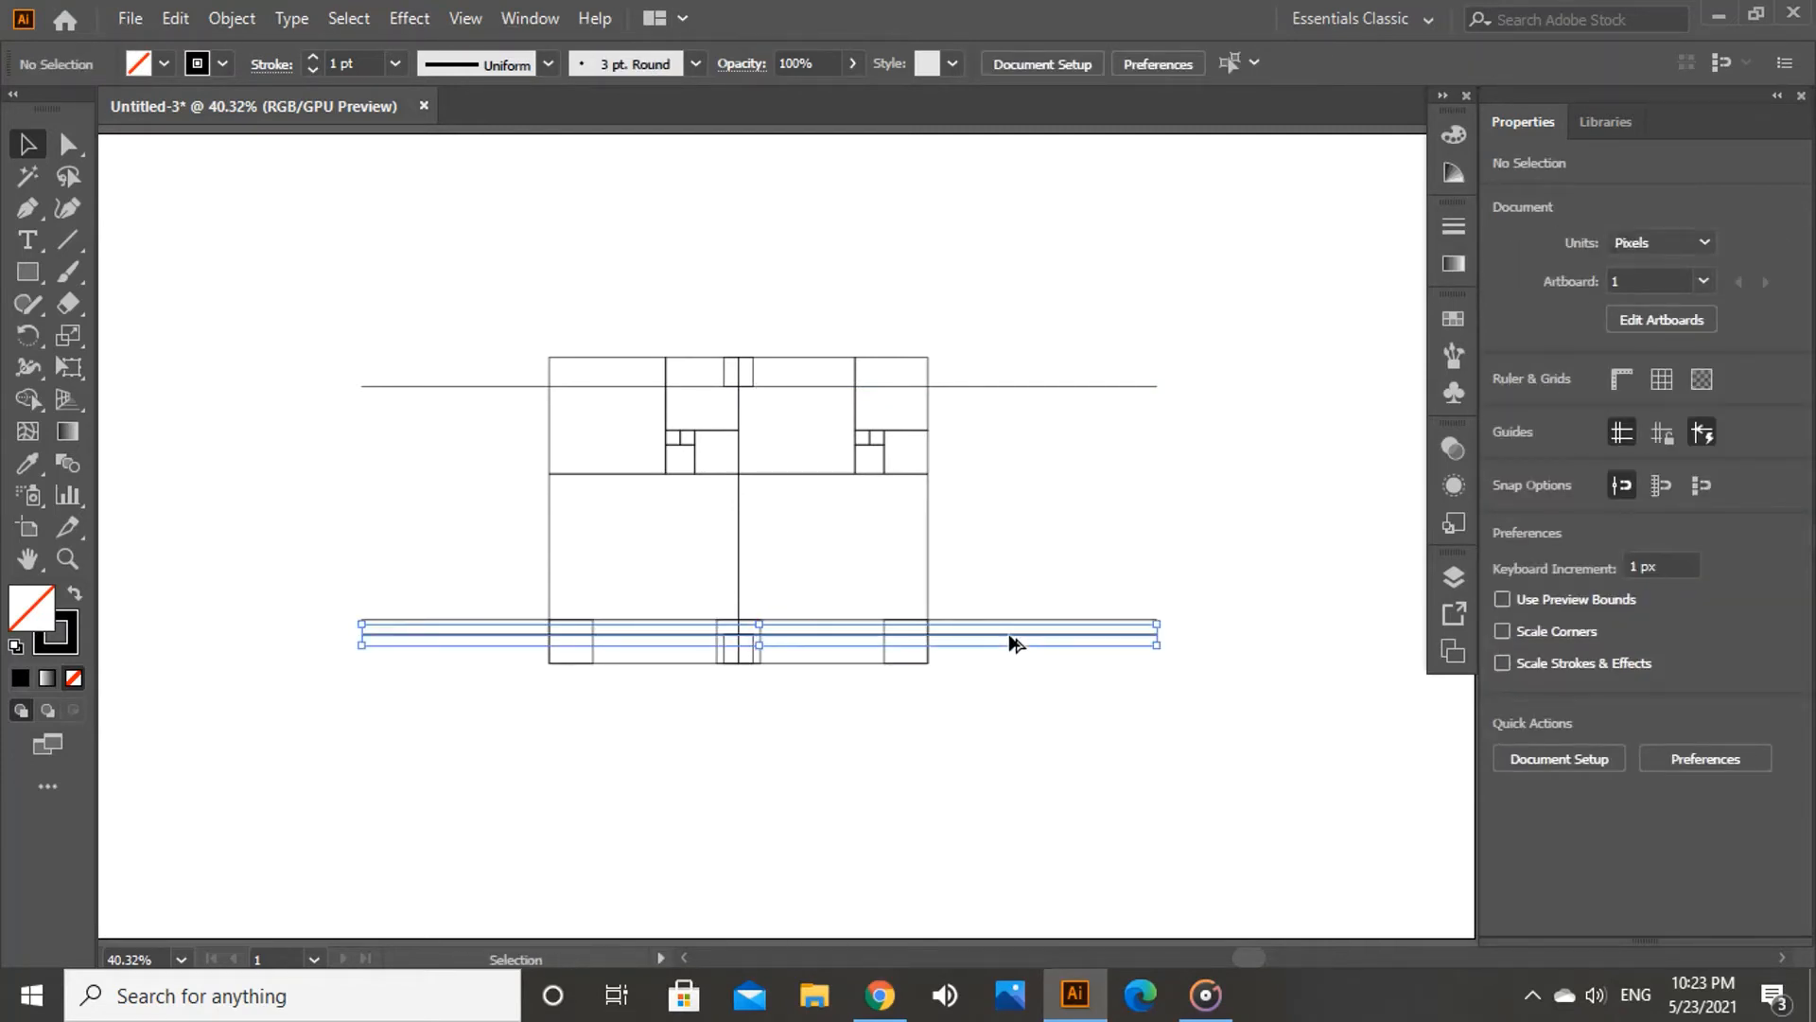
{"action": "left_click", "coordinate": [979, 707]}
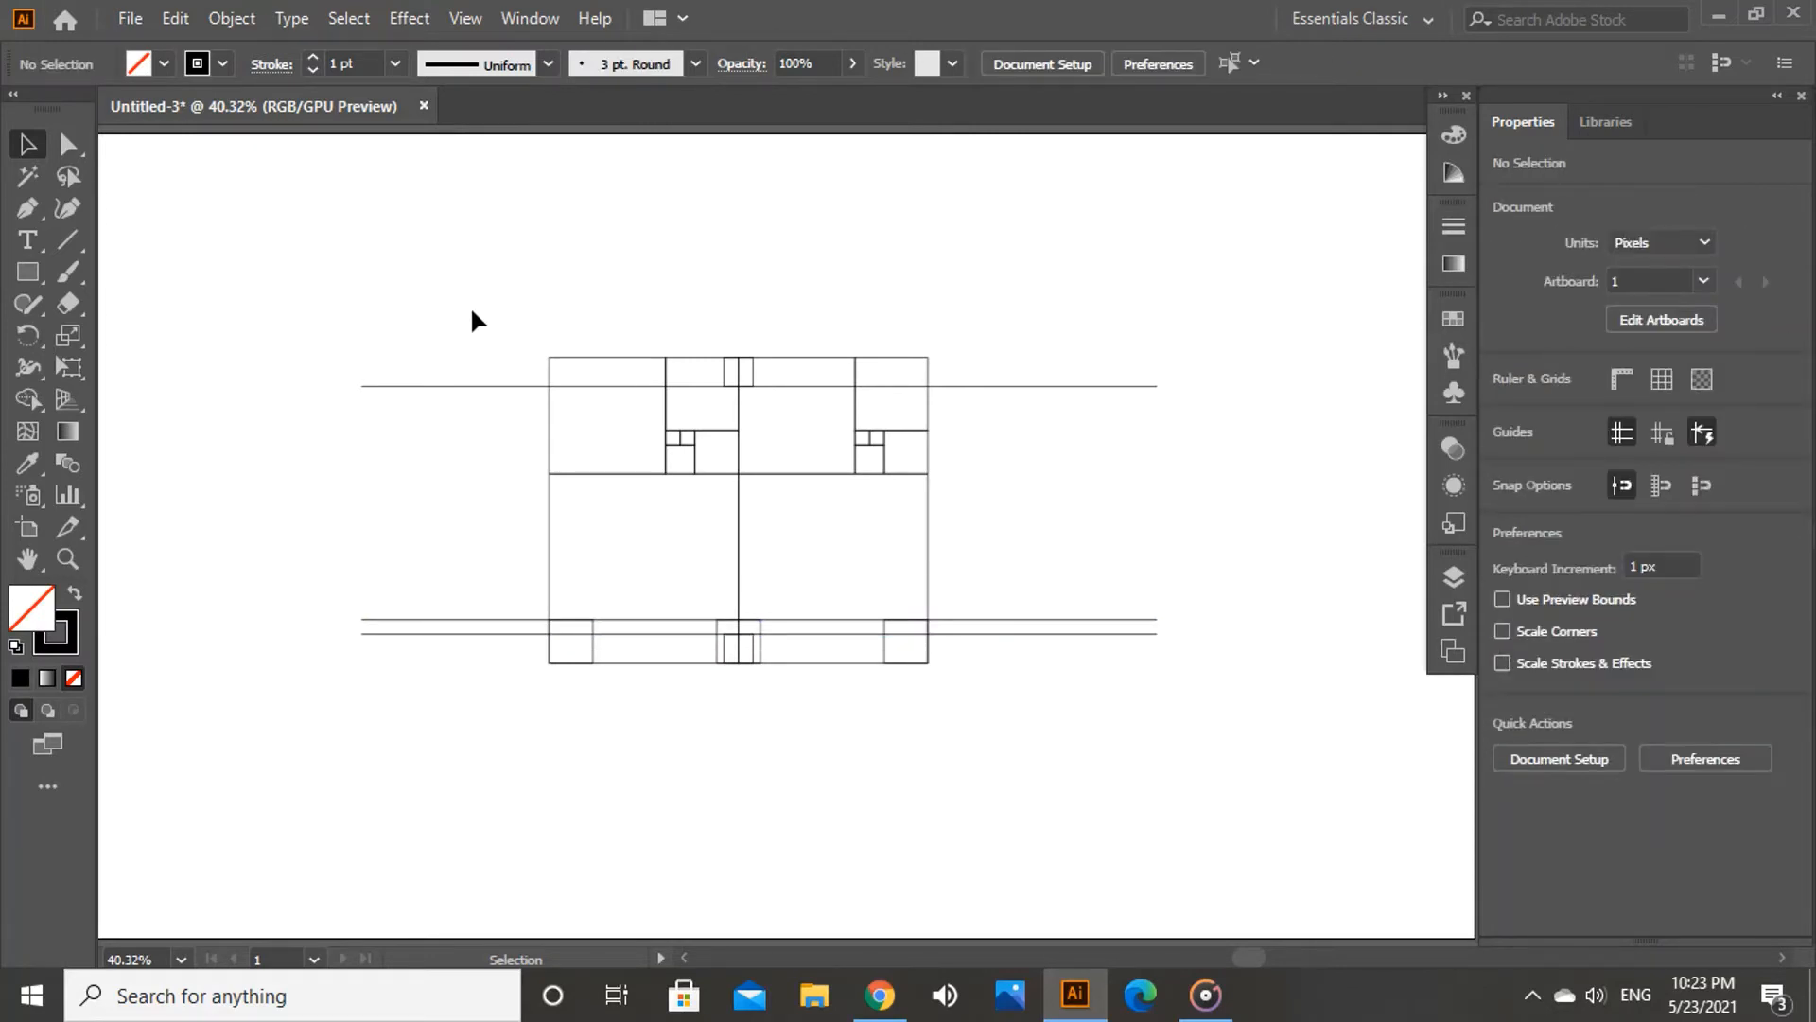
Step: Select the whole grid with its horizontal lines and move everything up on the canvas
{"action": "left_click_drag", "start_coordinate": [472, 312], "coordinate": [944, 756]}
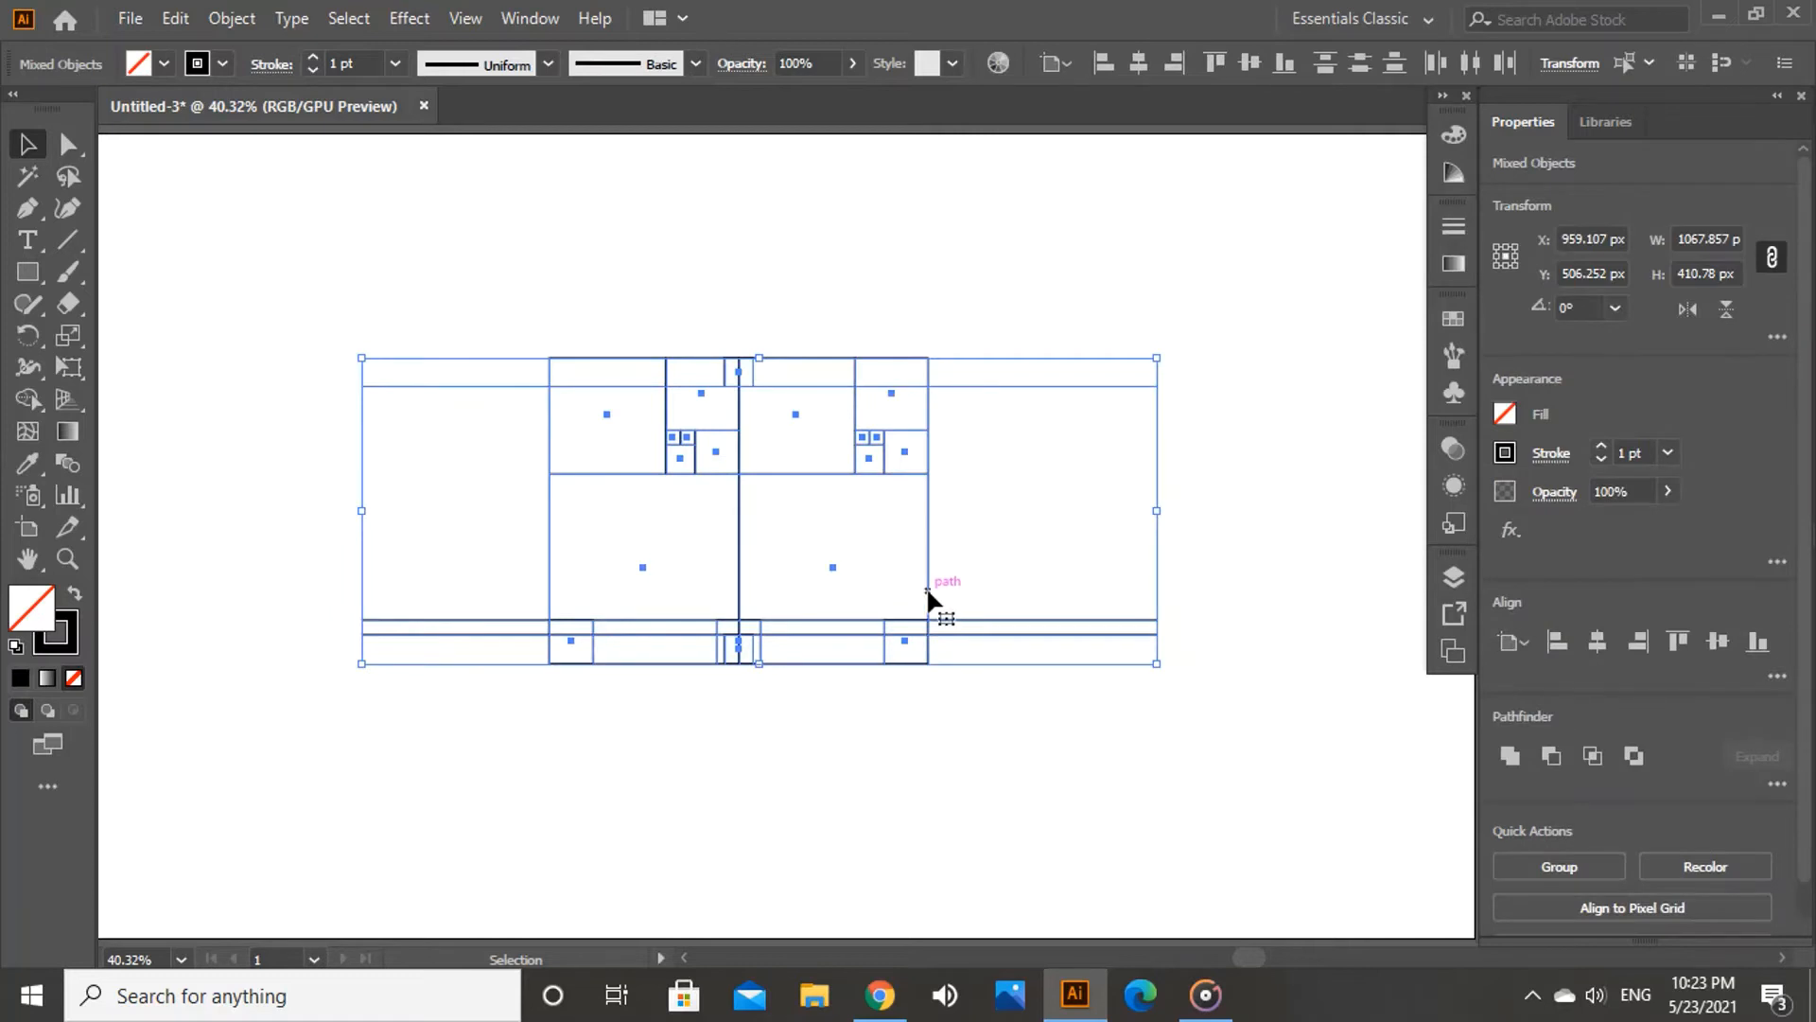
{"action": "left_click_drag", "start_coordinate": [927, 587], "coordinate": [942, 488]}
{"action": "left_click", "coordinate": [921, 648]}
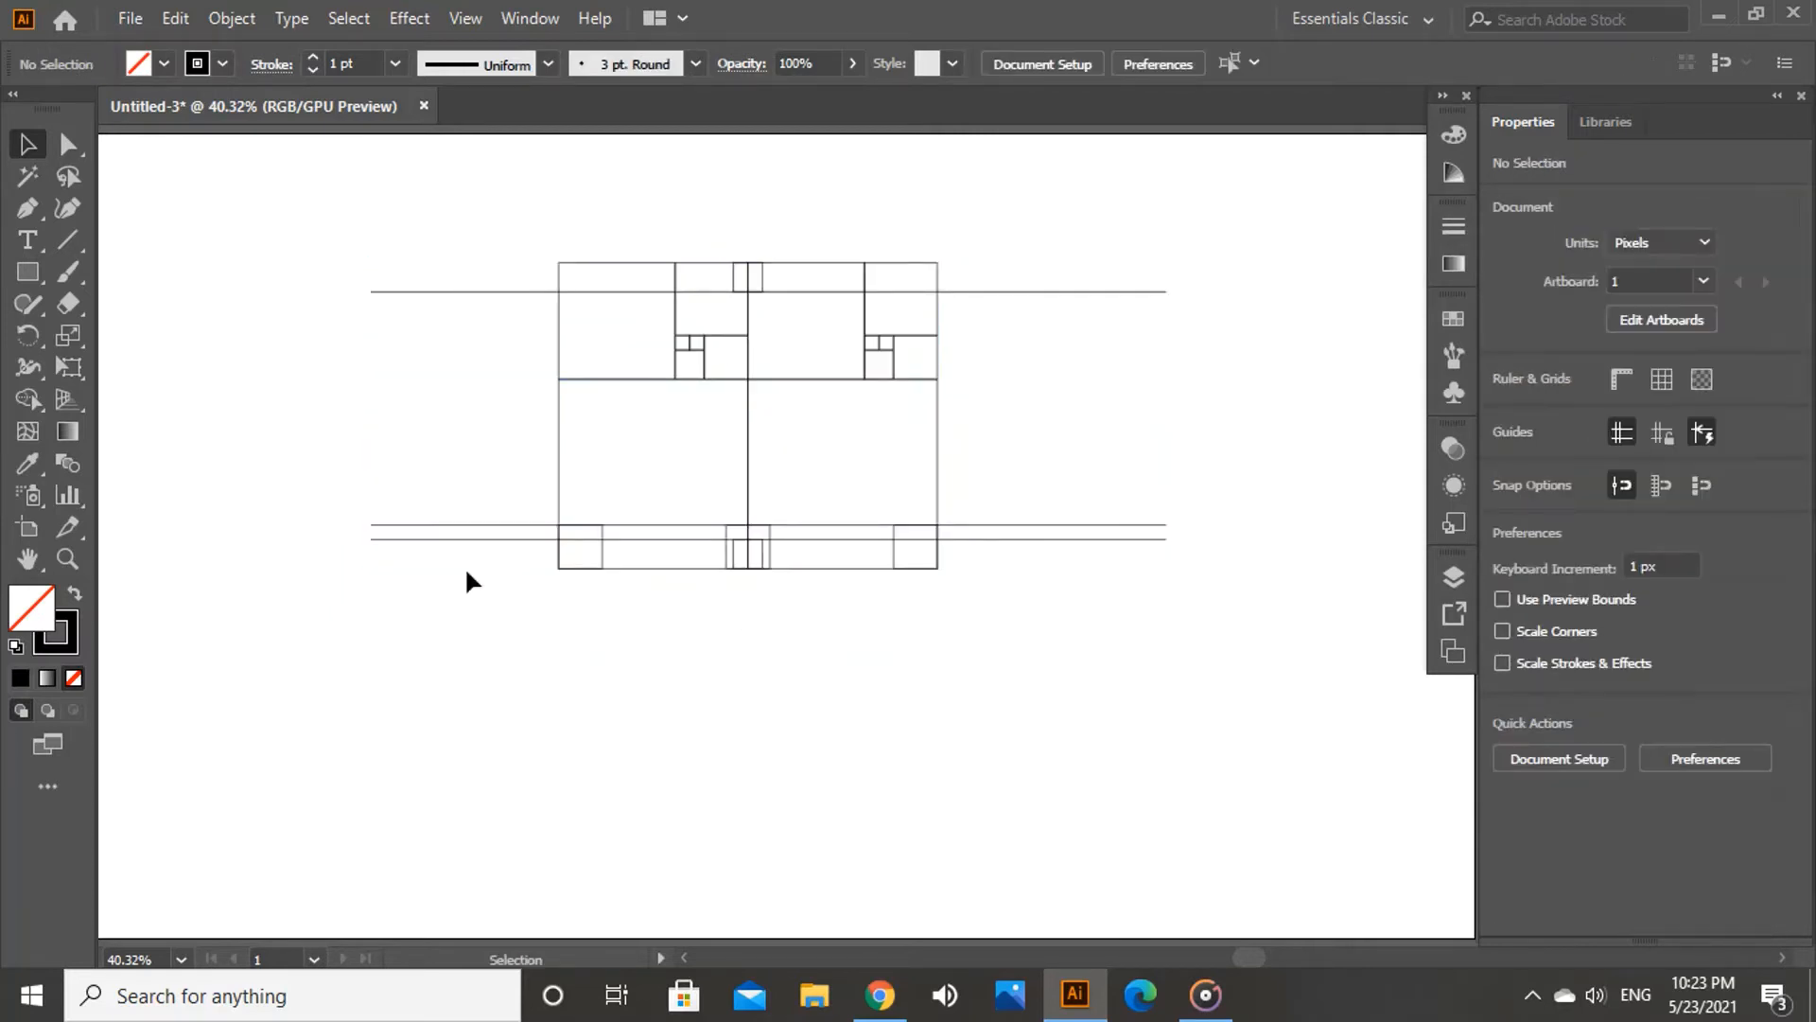
Step: Draw a tall ellipse about 127 × 814 px, starting at the grid's top edge and flush with its left edge
{"action": "left_click", "coordinate": [27, 273]}
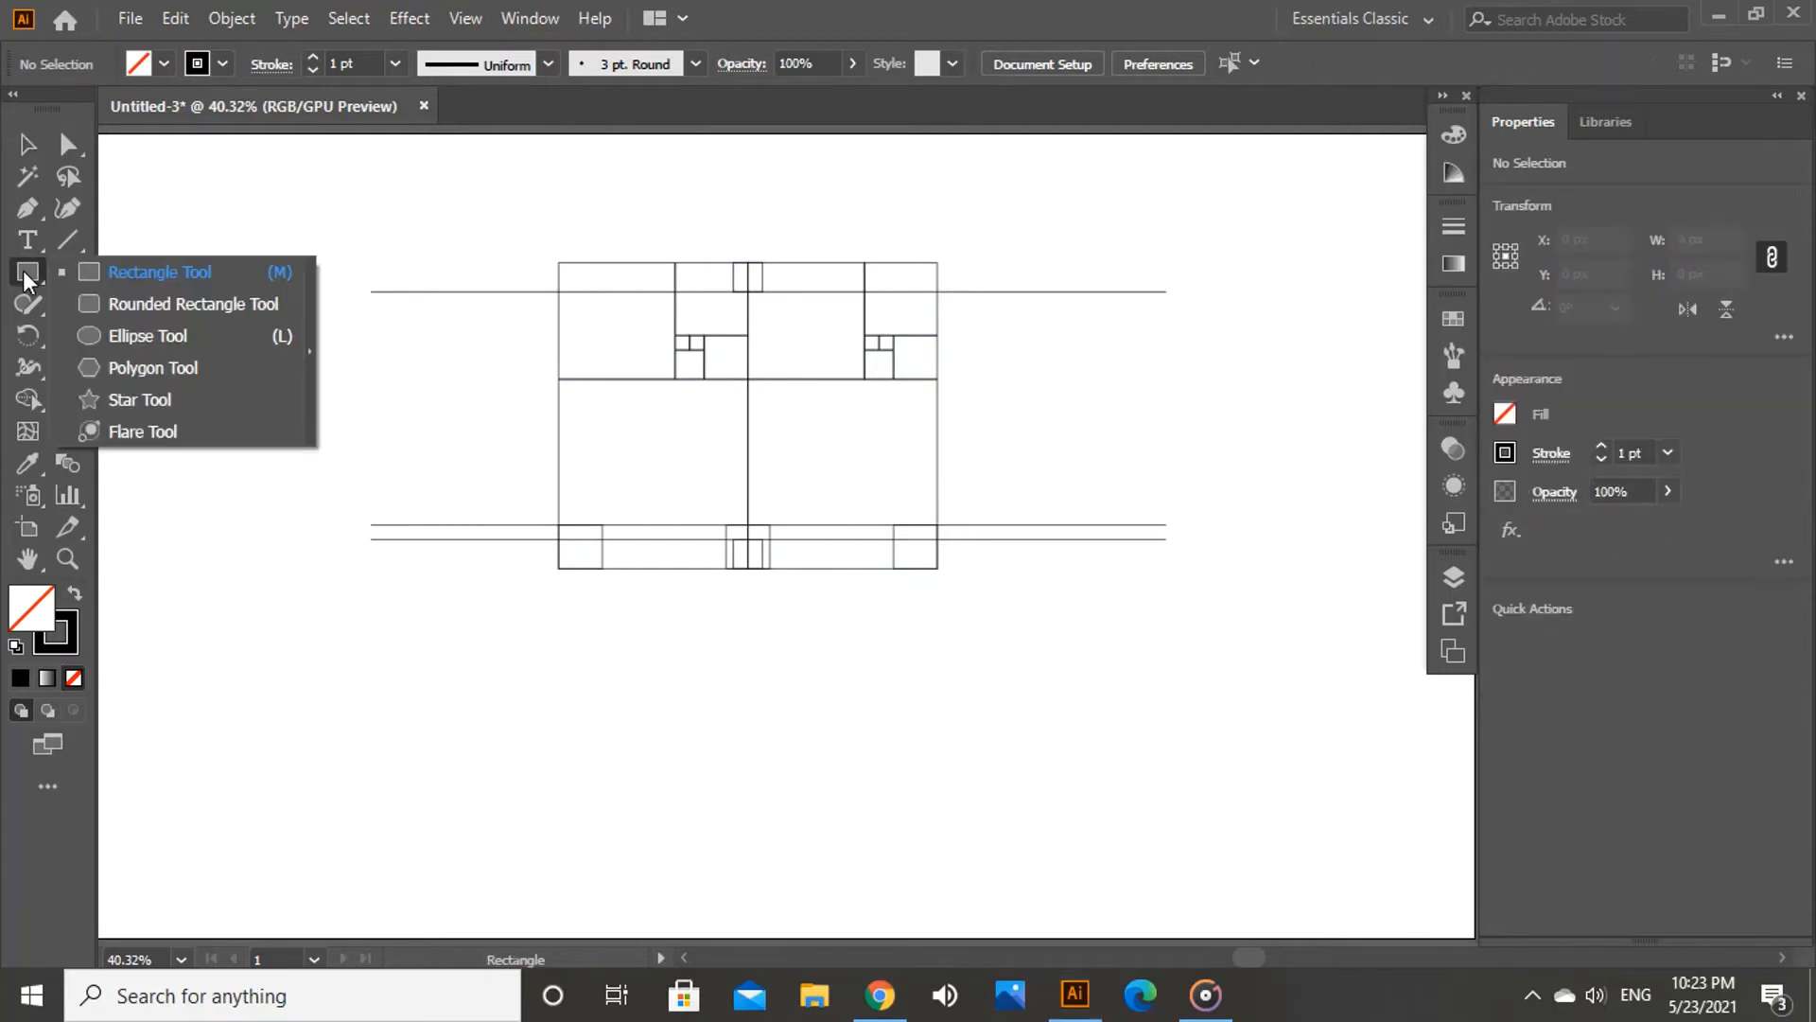
{"action": "left_click", "coordinate": [91, 335]}
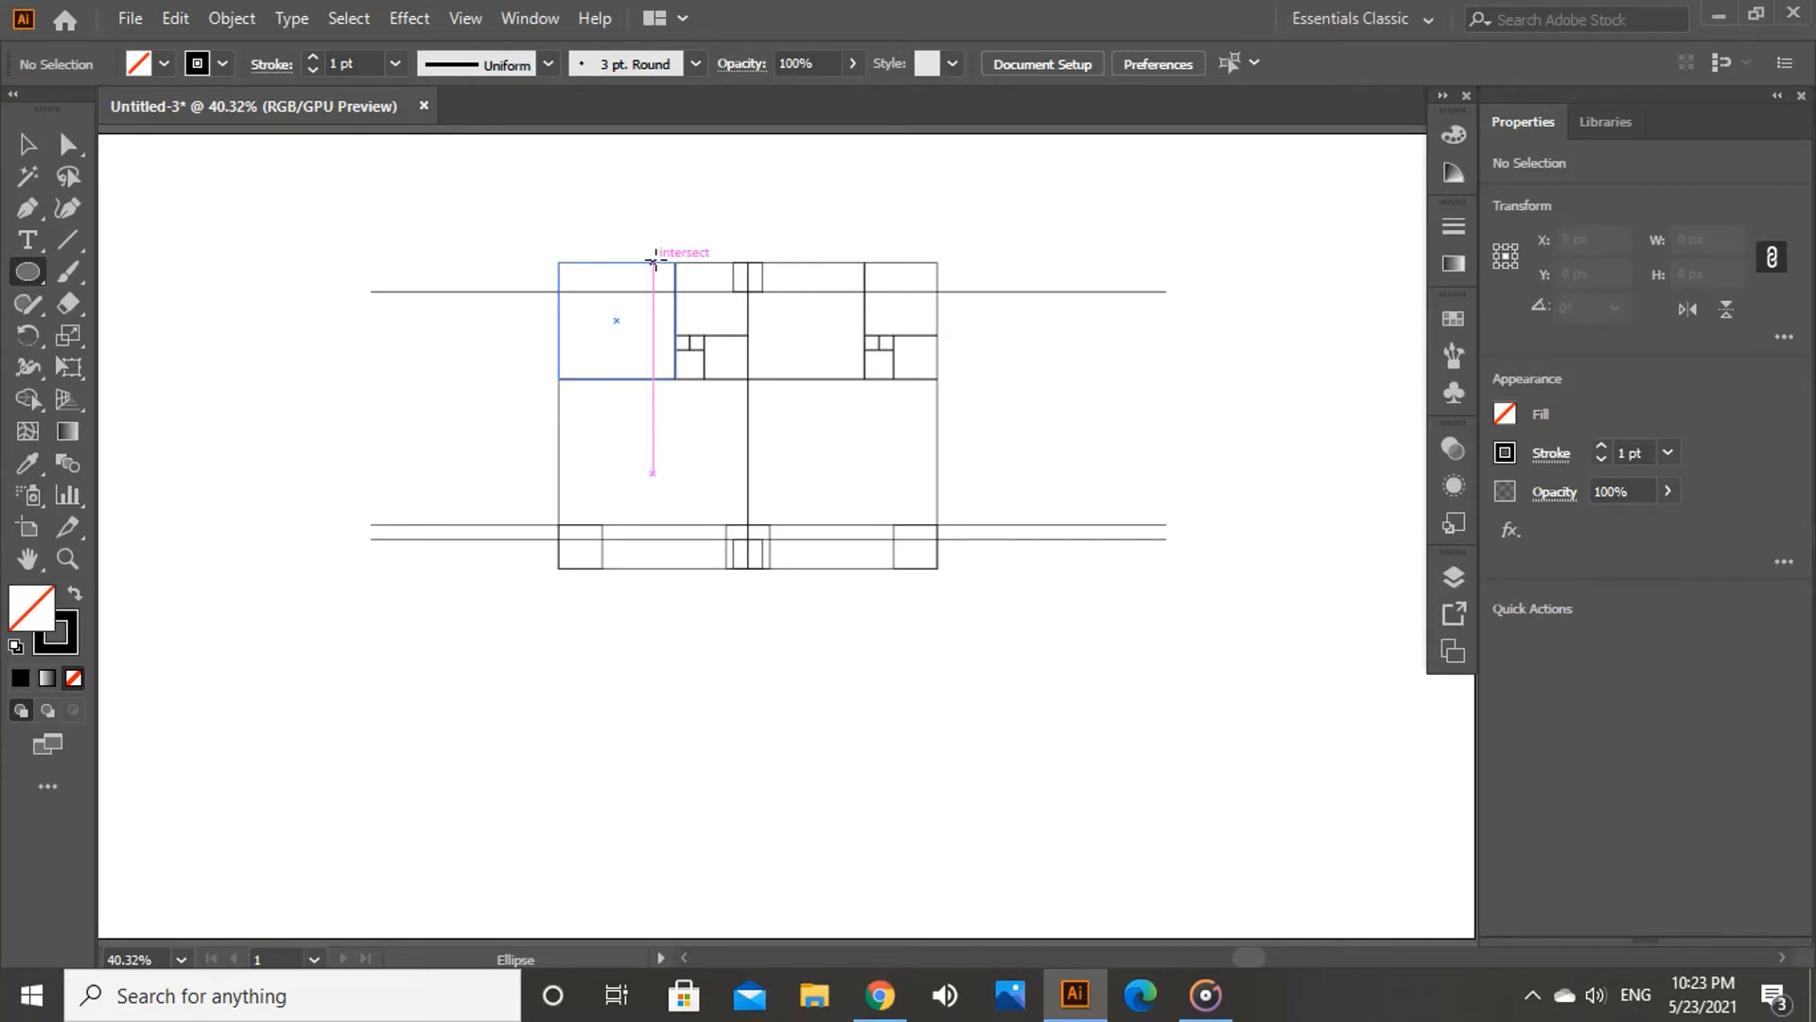
{"action": "left_click_drag", "start_coordinate": [654, 262], "coordinate": [559, 869]}
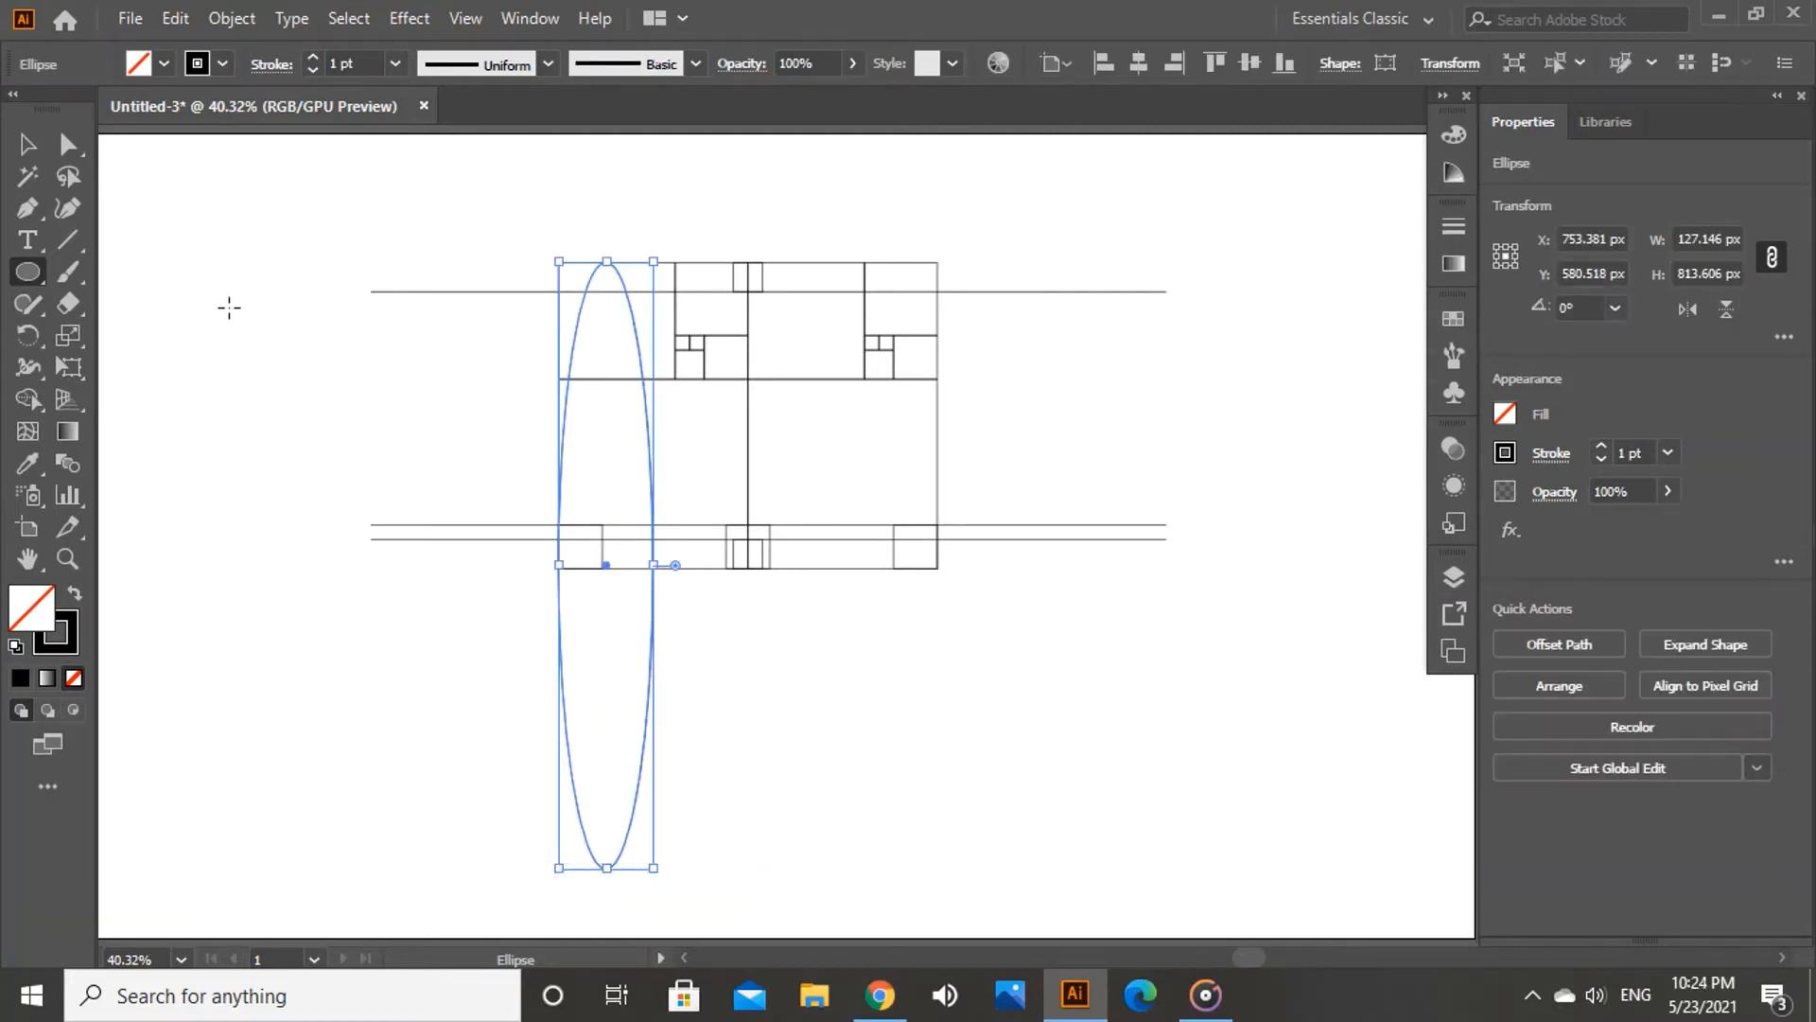
Step: Widen the ellipse to about 284 px, reaching the larger bottom-centre square's right side, and place a copy flush with the grid's right edge
{"action": "key", "text": "v"}
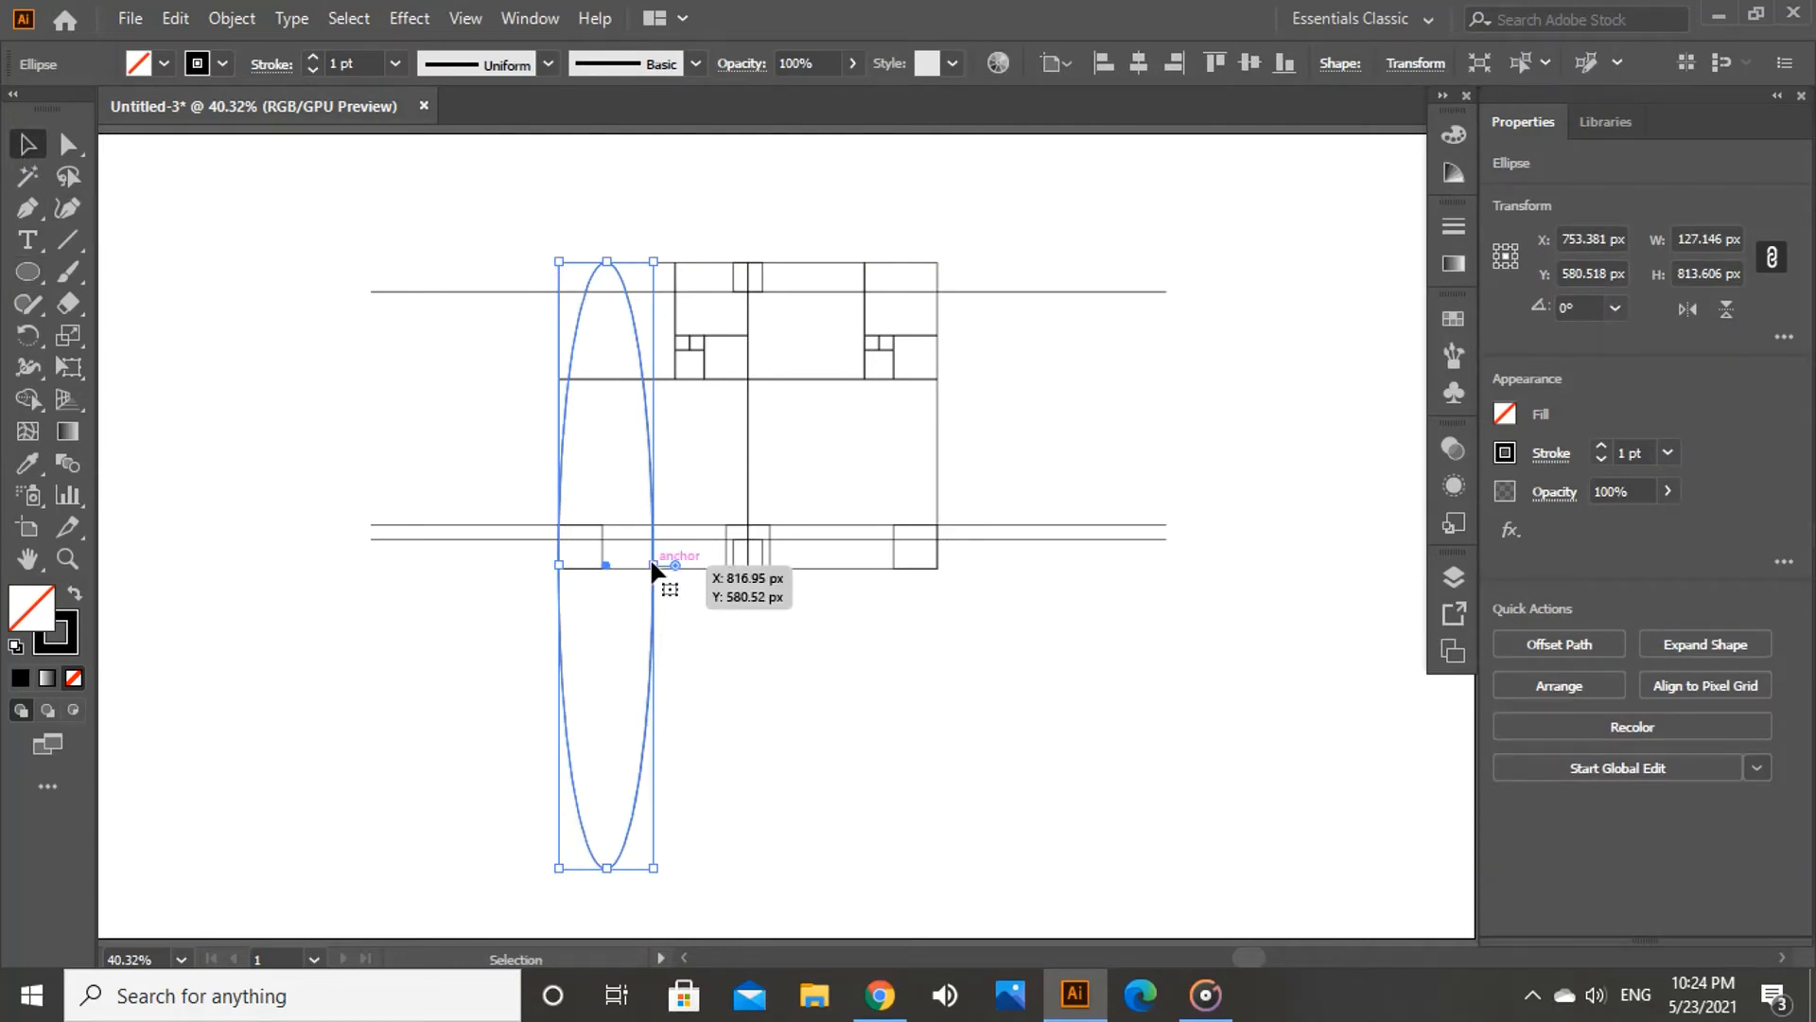
{"action": "left_click_drag", "start_coordinate": [653, 562], "coordinate": [771, 571]}
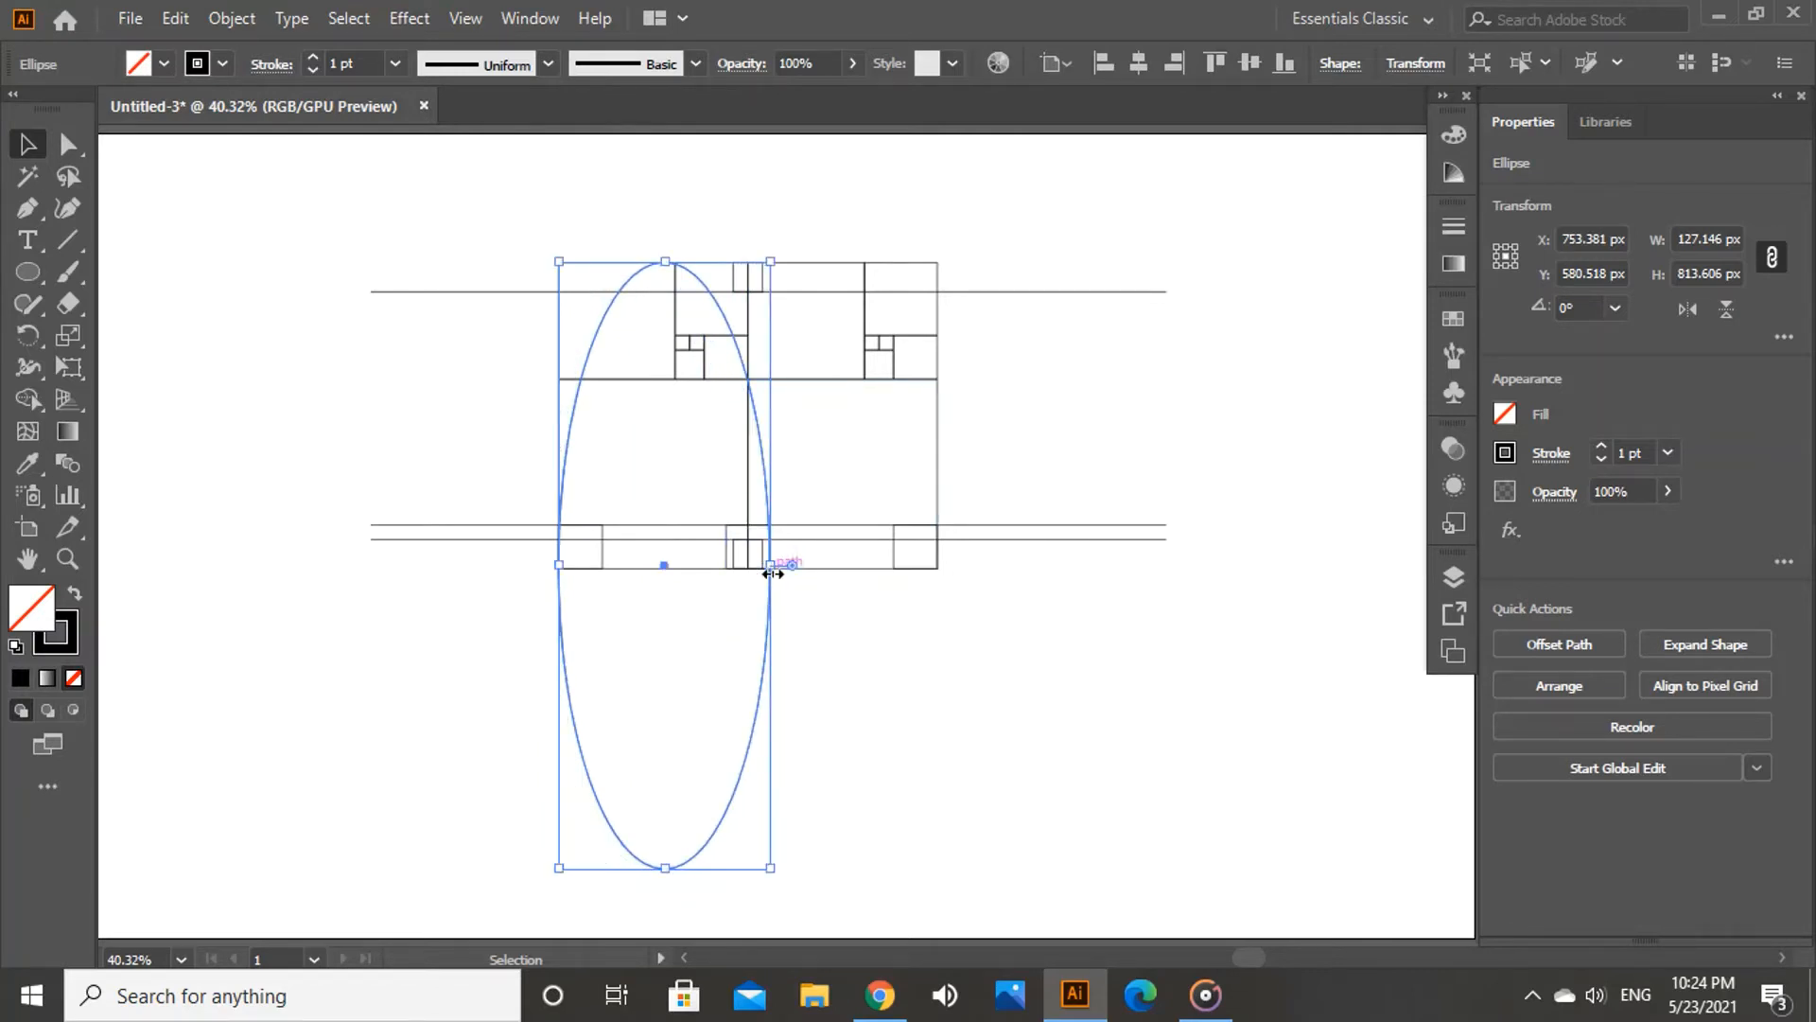
{"action": "left_click", "coordinate": [838, 617]}
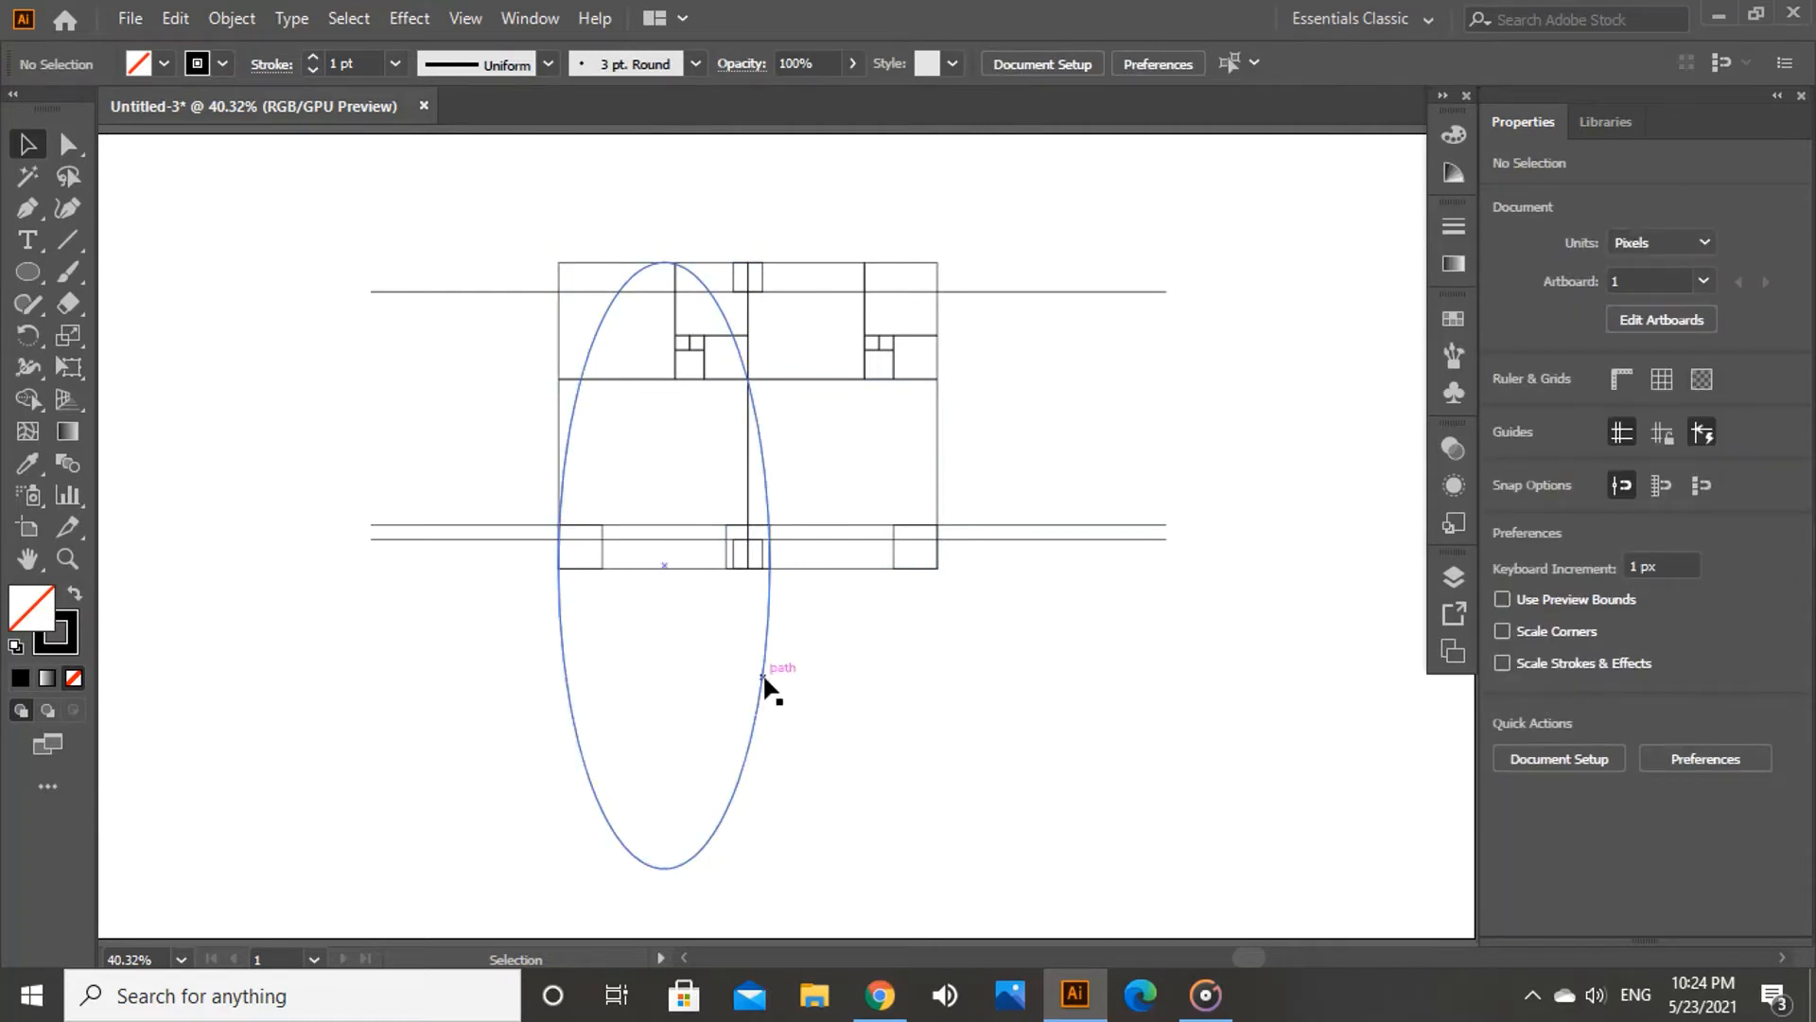
{"action": "left_click_drag", "start_coordinate": [761, 677], "coordinate": [935, 674]}
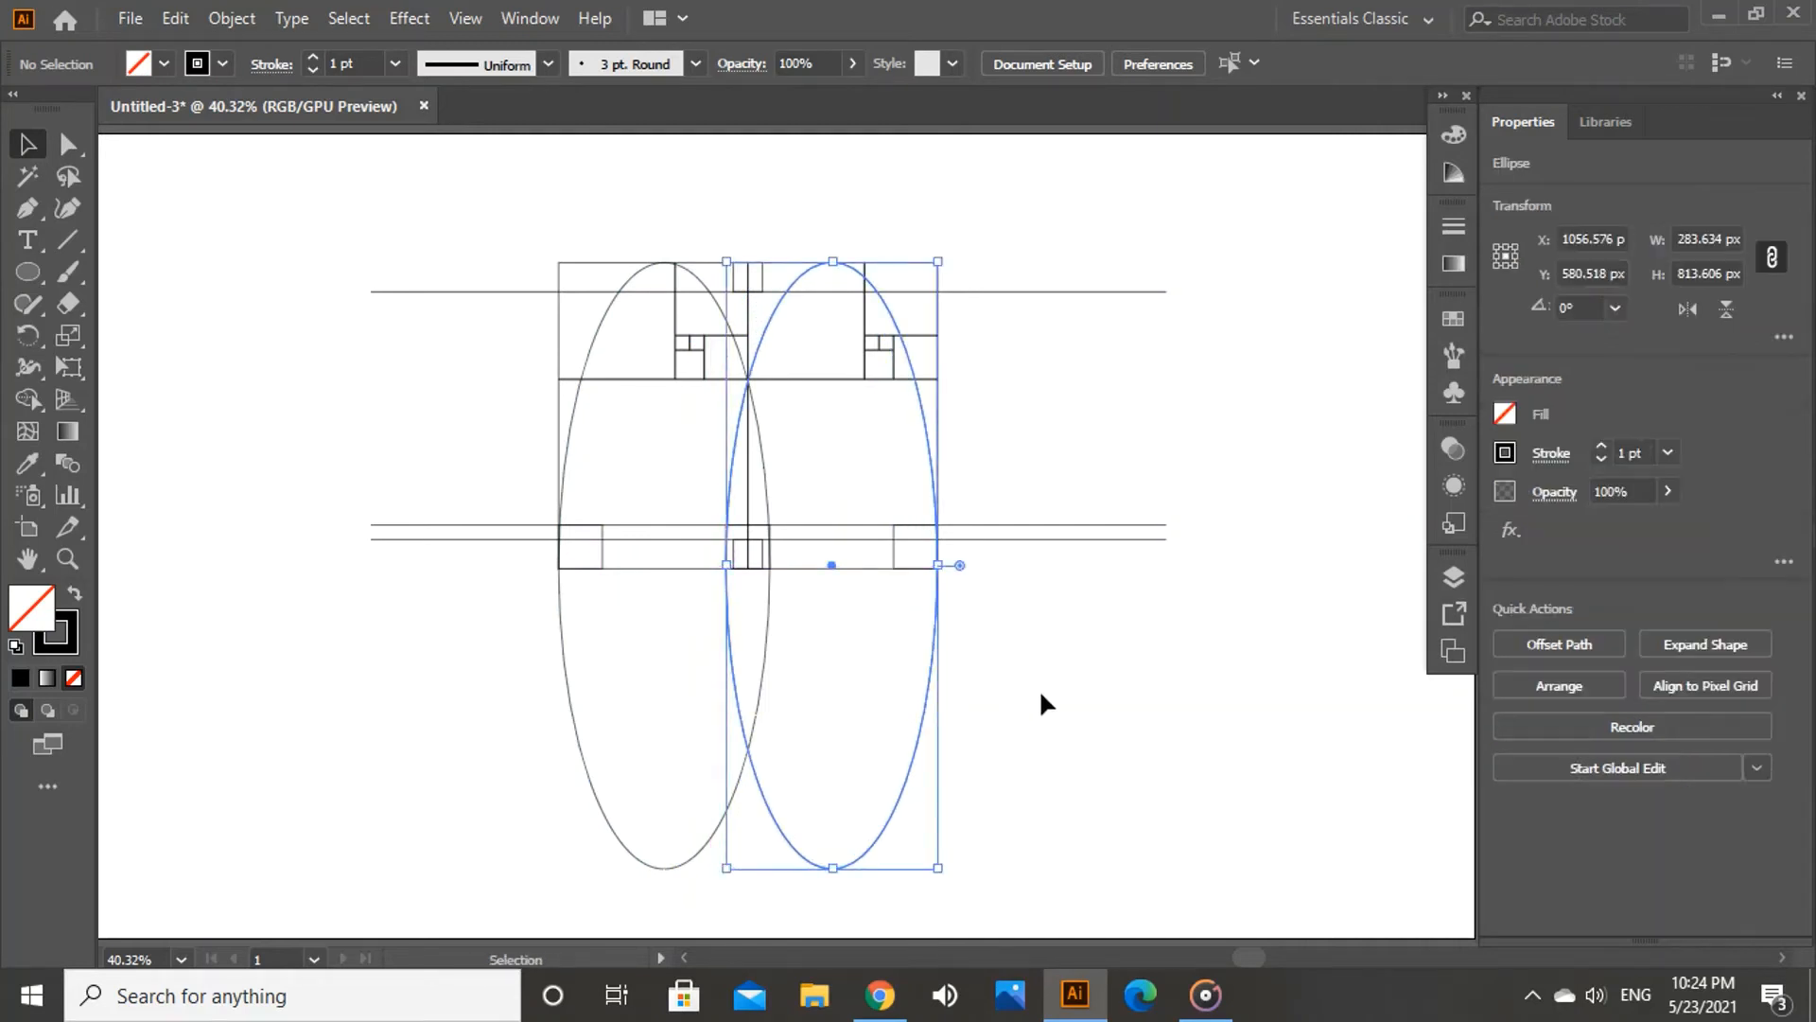
{"action": "left_click", "coordinate": [1039, 690]}
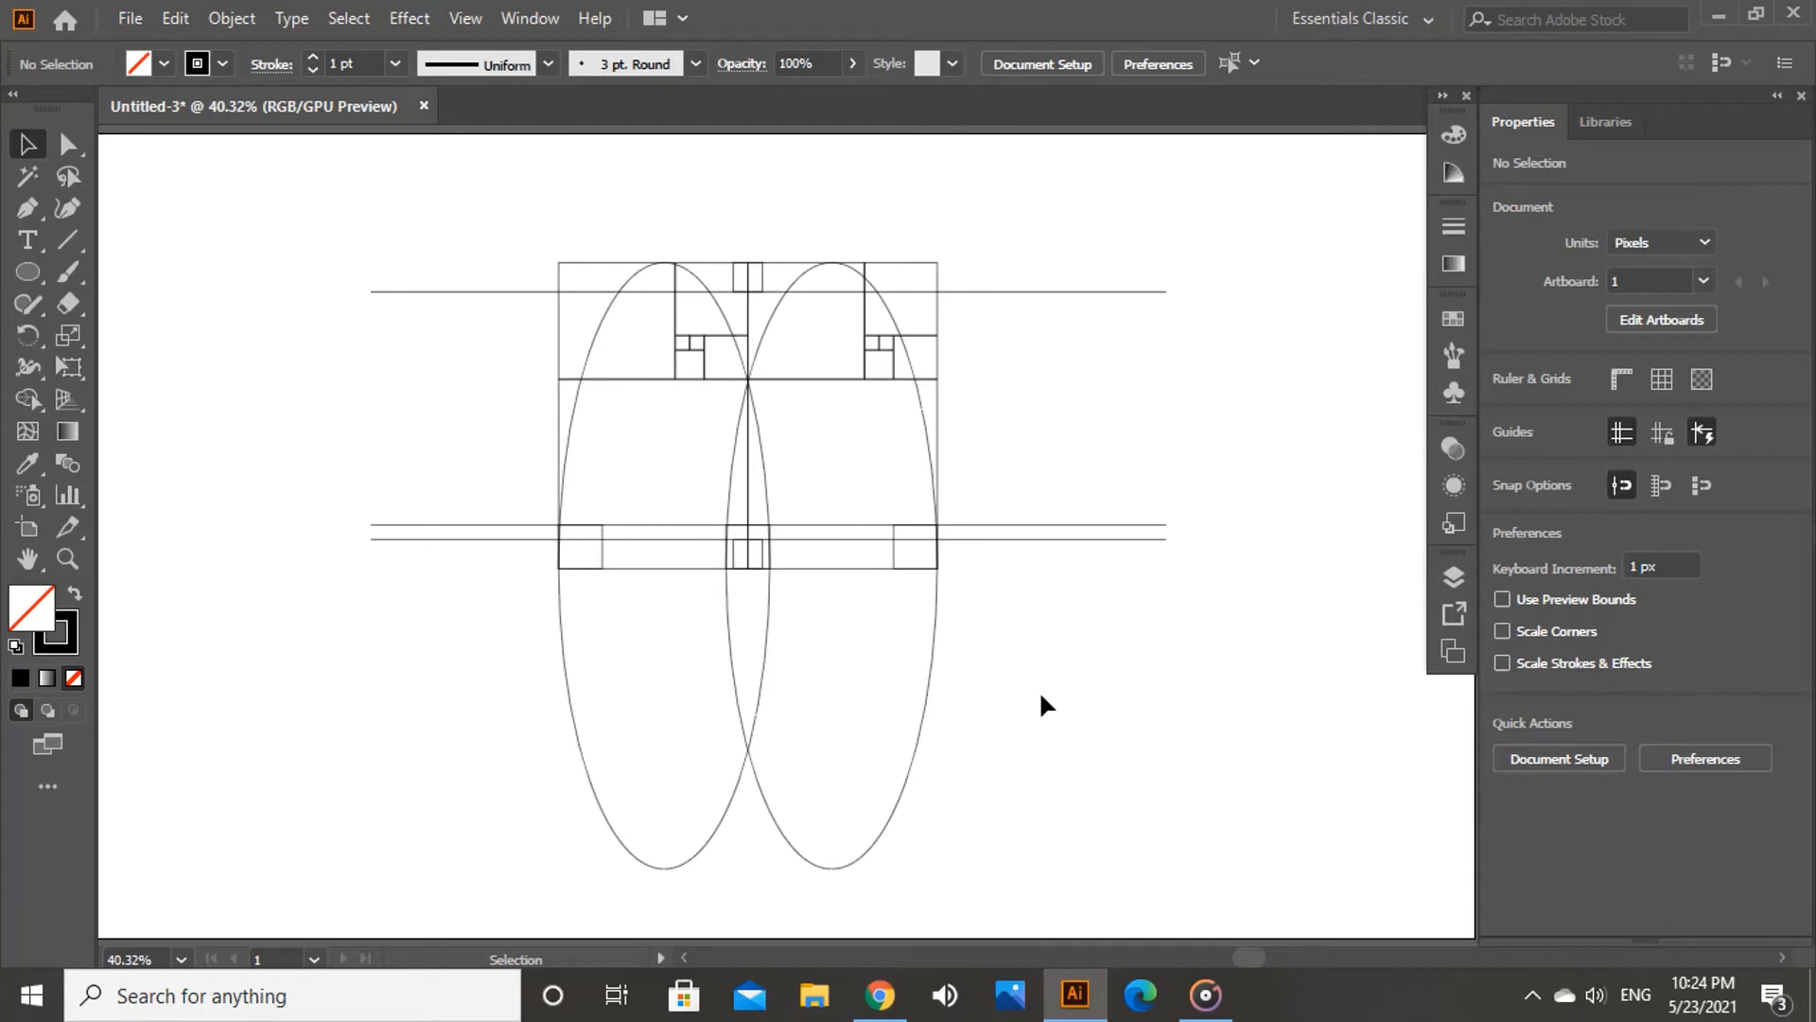
Step: Draw a narrow ellipse about 83 × 728 px inside the left ellipse, from the upper horizontal line and aligned with the bottom-left square's inner side
{"action": "left_click", "coordinate": [28, 271]}
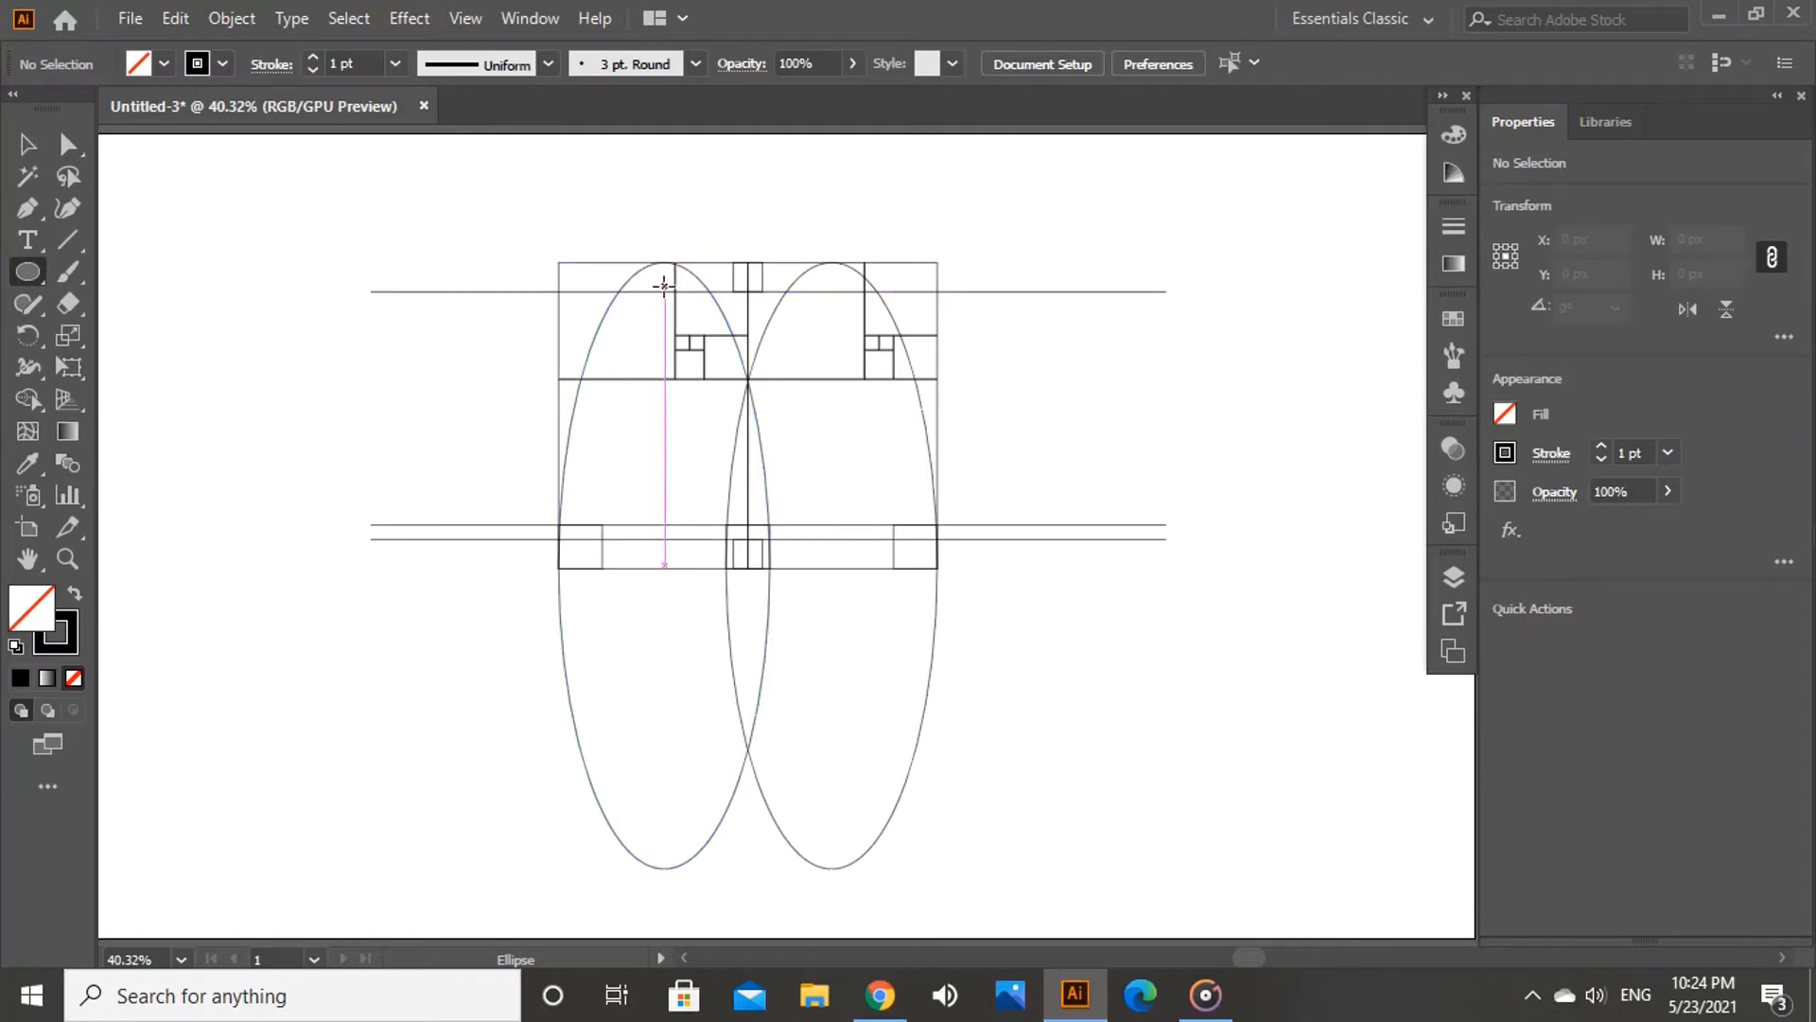
{"action": "left_click_drag", "start_coordinate": [664, 292], "coordinate": [600, 833]}
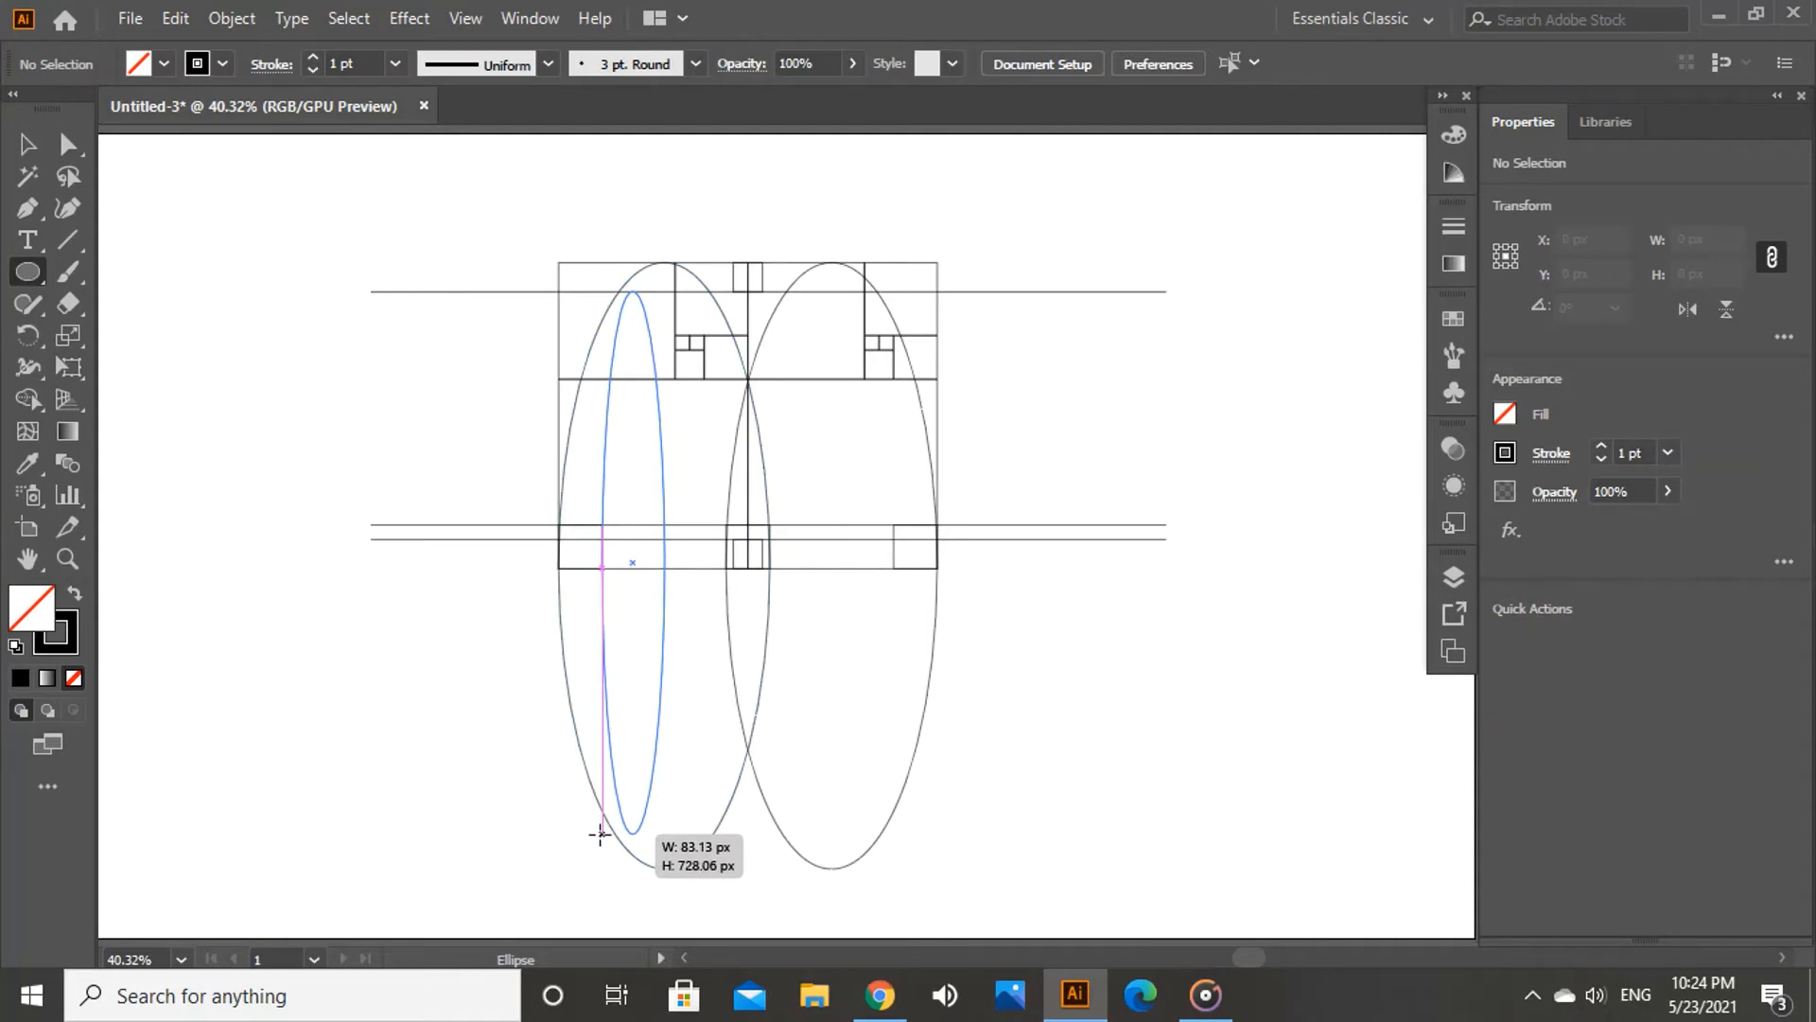
{"action": "left_click_drag", "start_coordinate": [600, 833], "coordinate": [600, 832]}
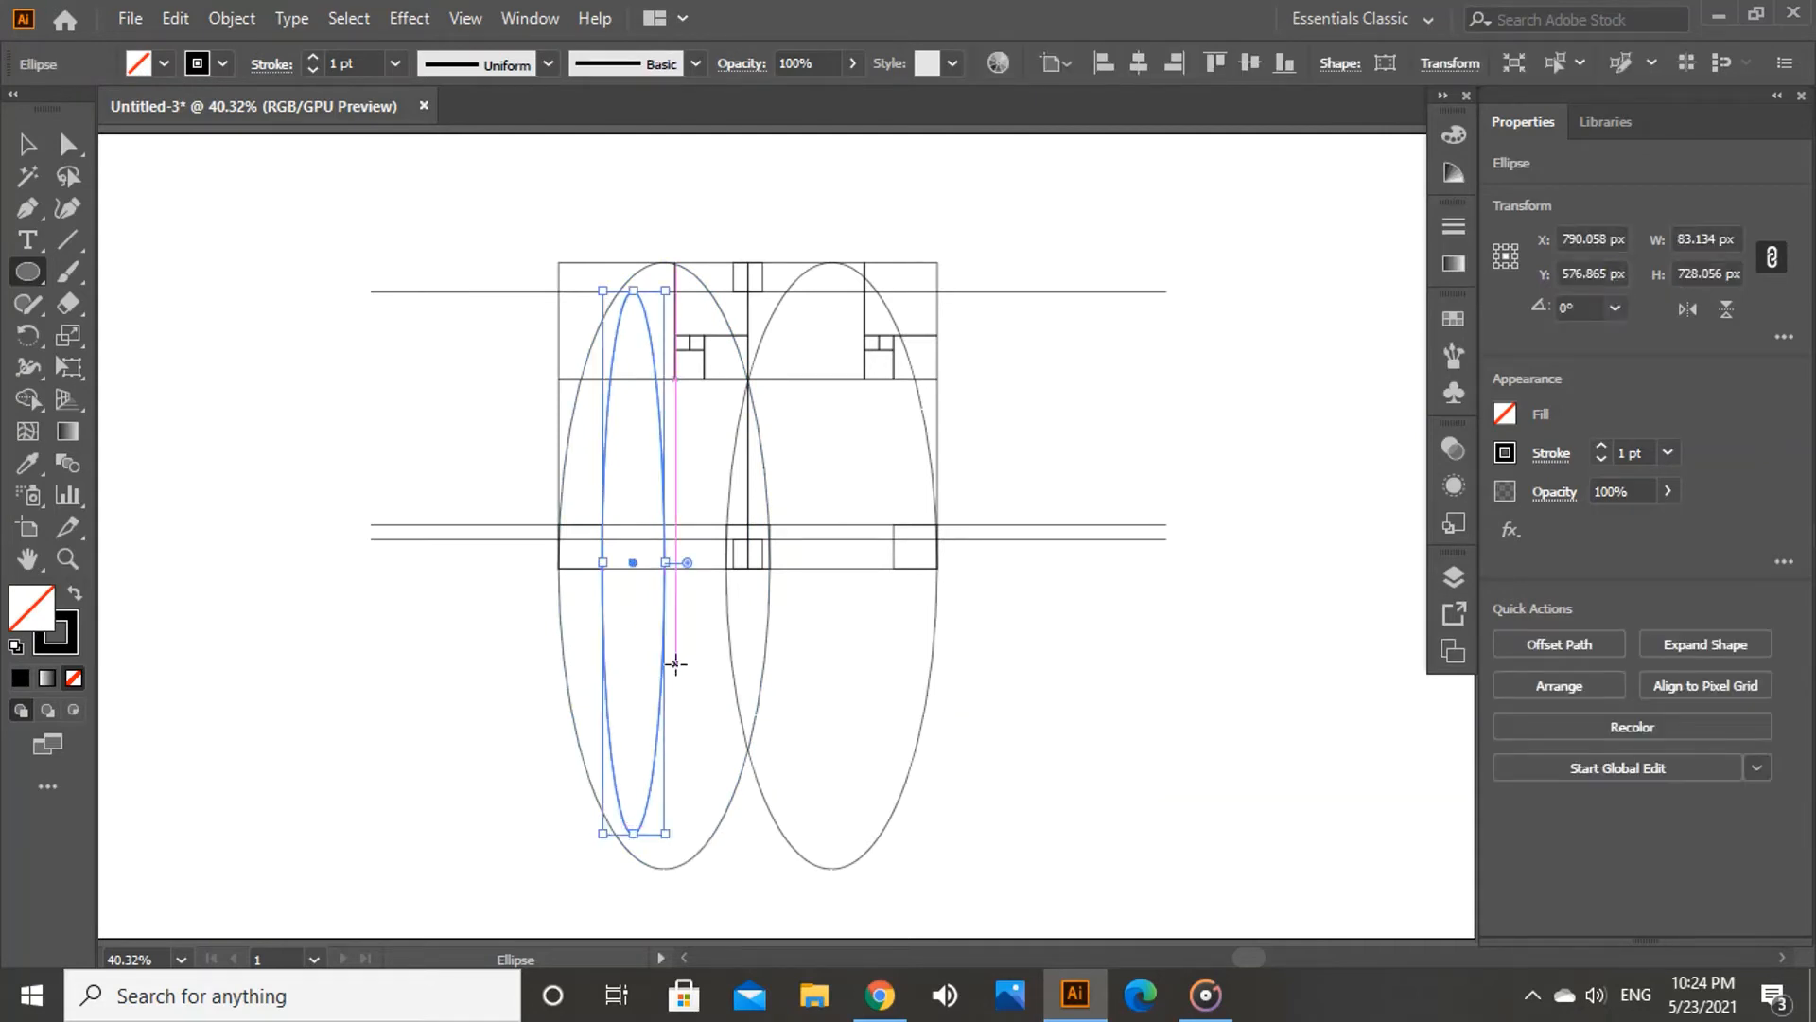
Step: Widen the narrow inner ellipse to about 166 px, reaching the larger bottom-centre square's left side
{"action": "left_click_drag", "start_coordinate": [667, 566], "coordinate": [731, 565]}
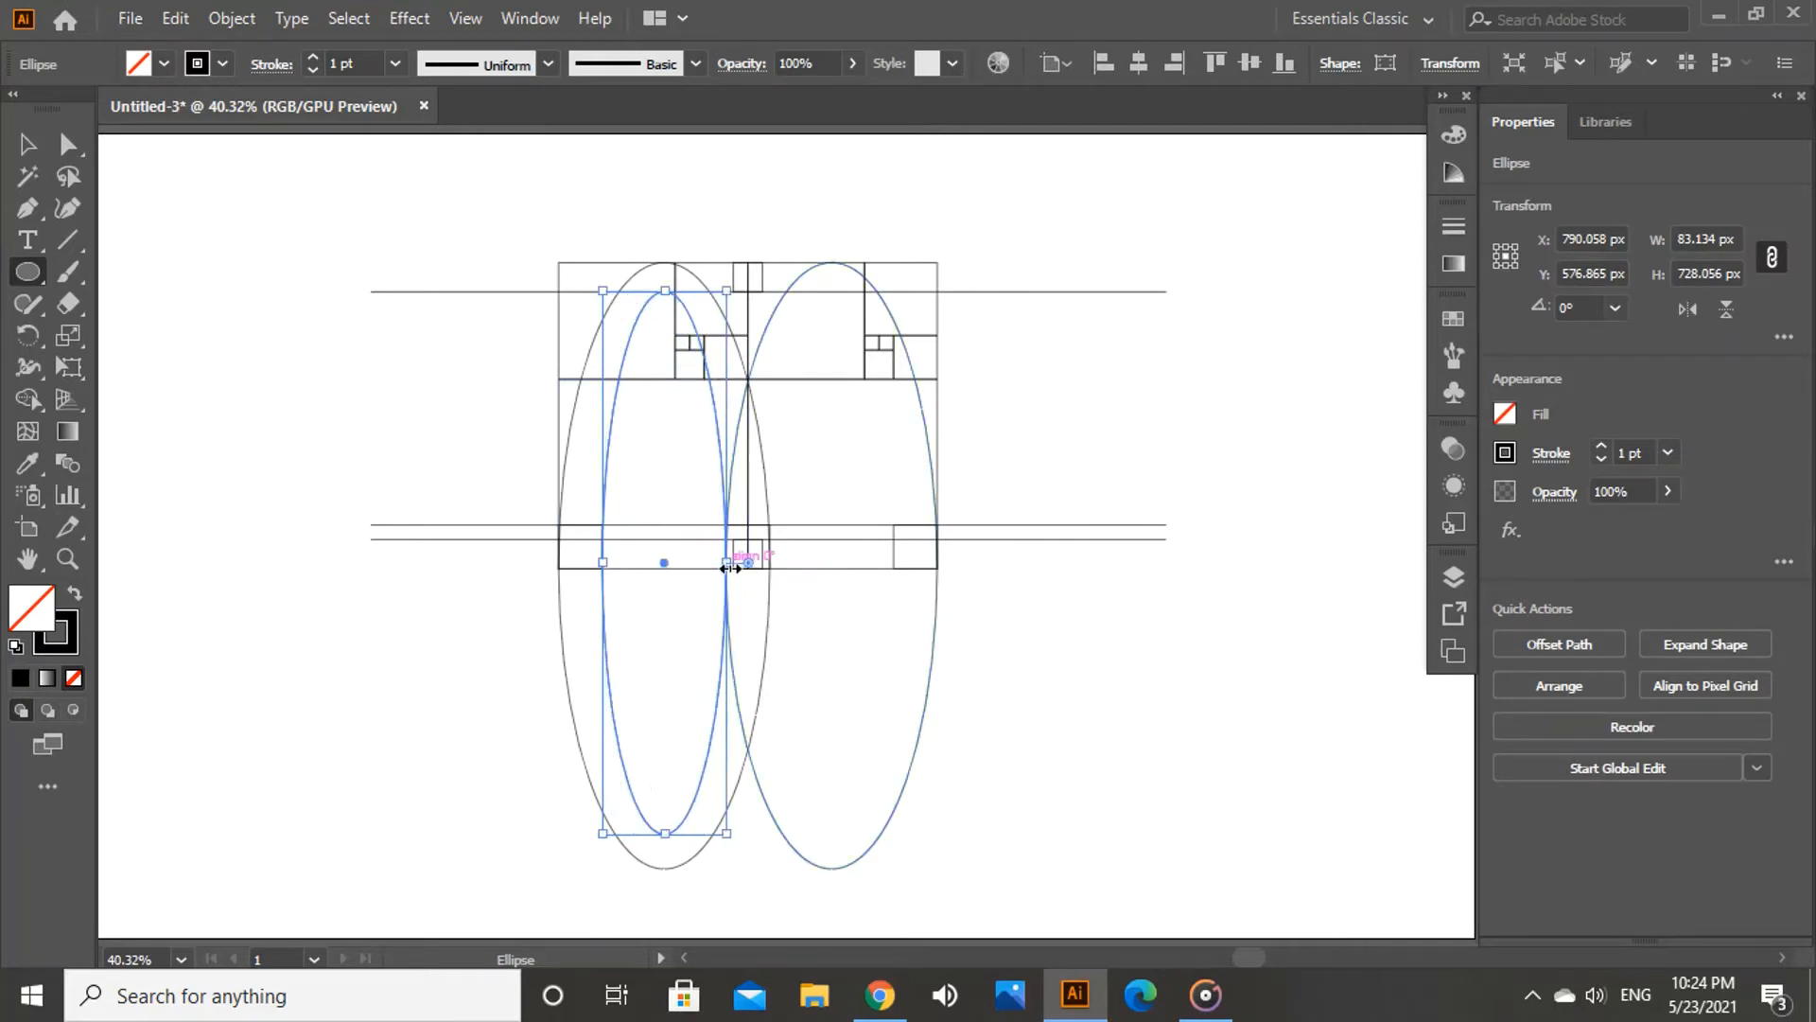
{"action": "left_click", "coordinate": [29, 144]}
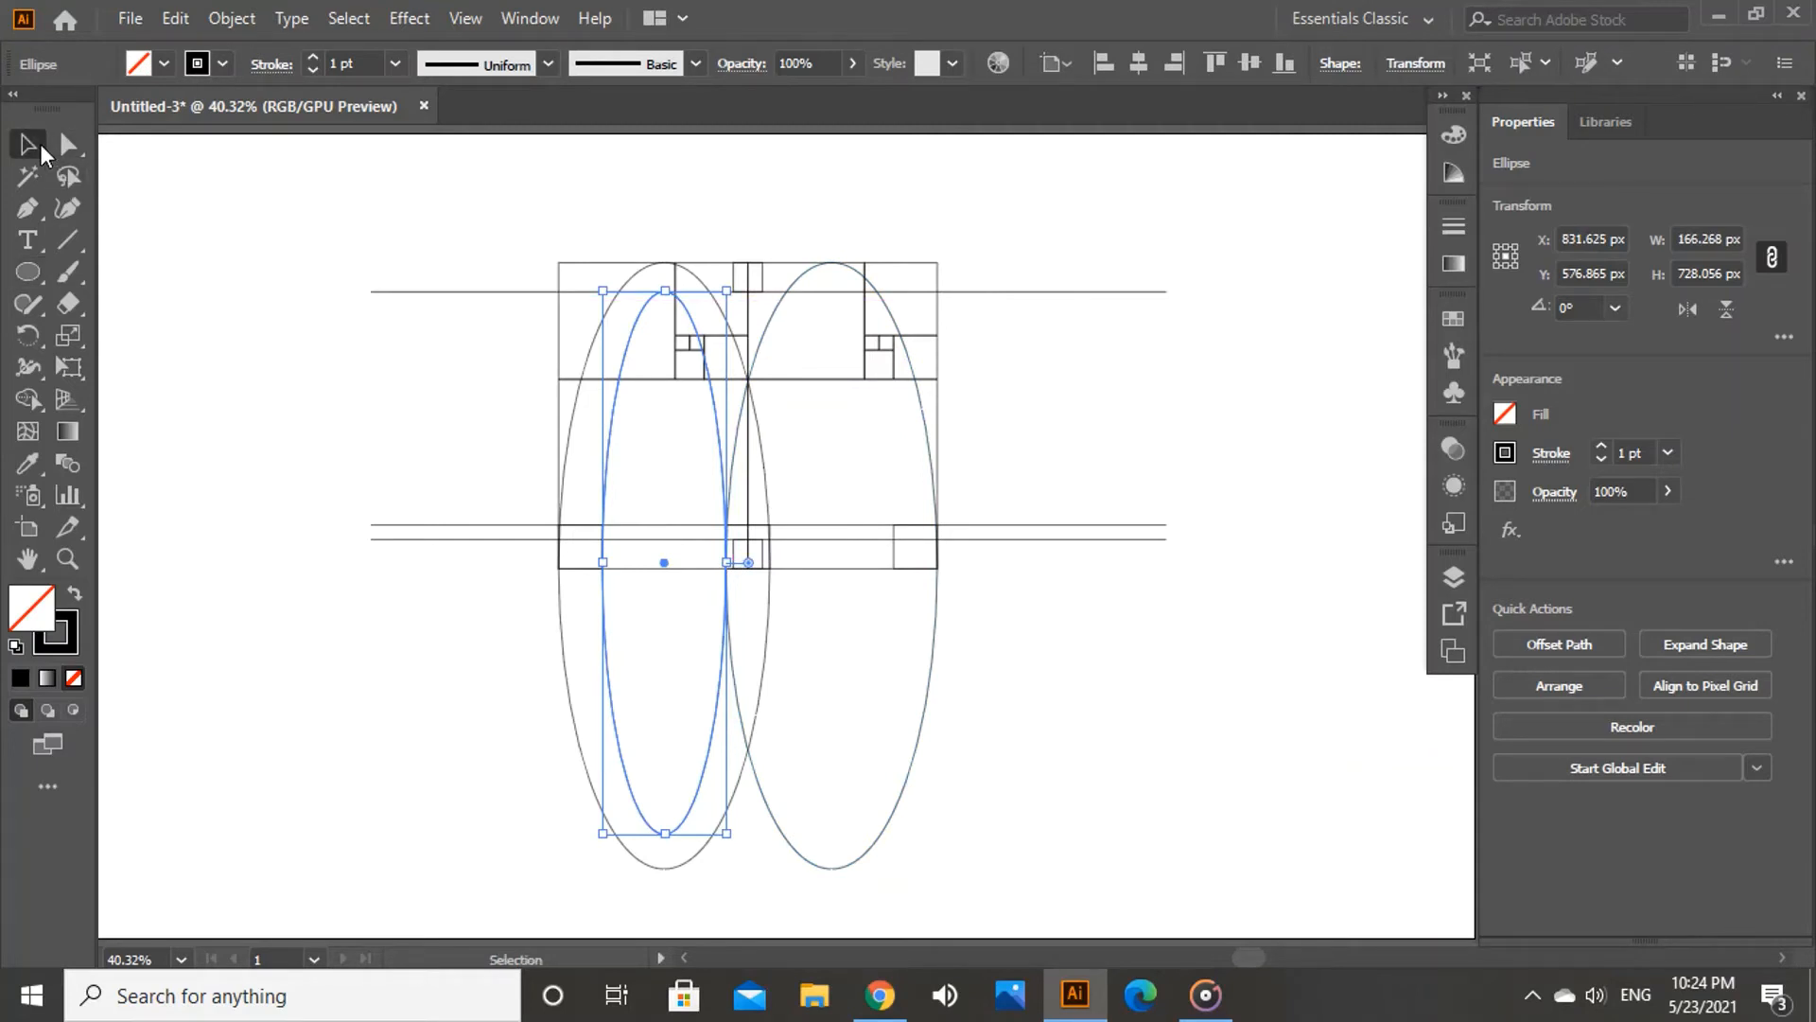
{"action": "left_click", "coordinate": [198, 301]}
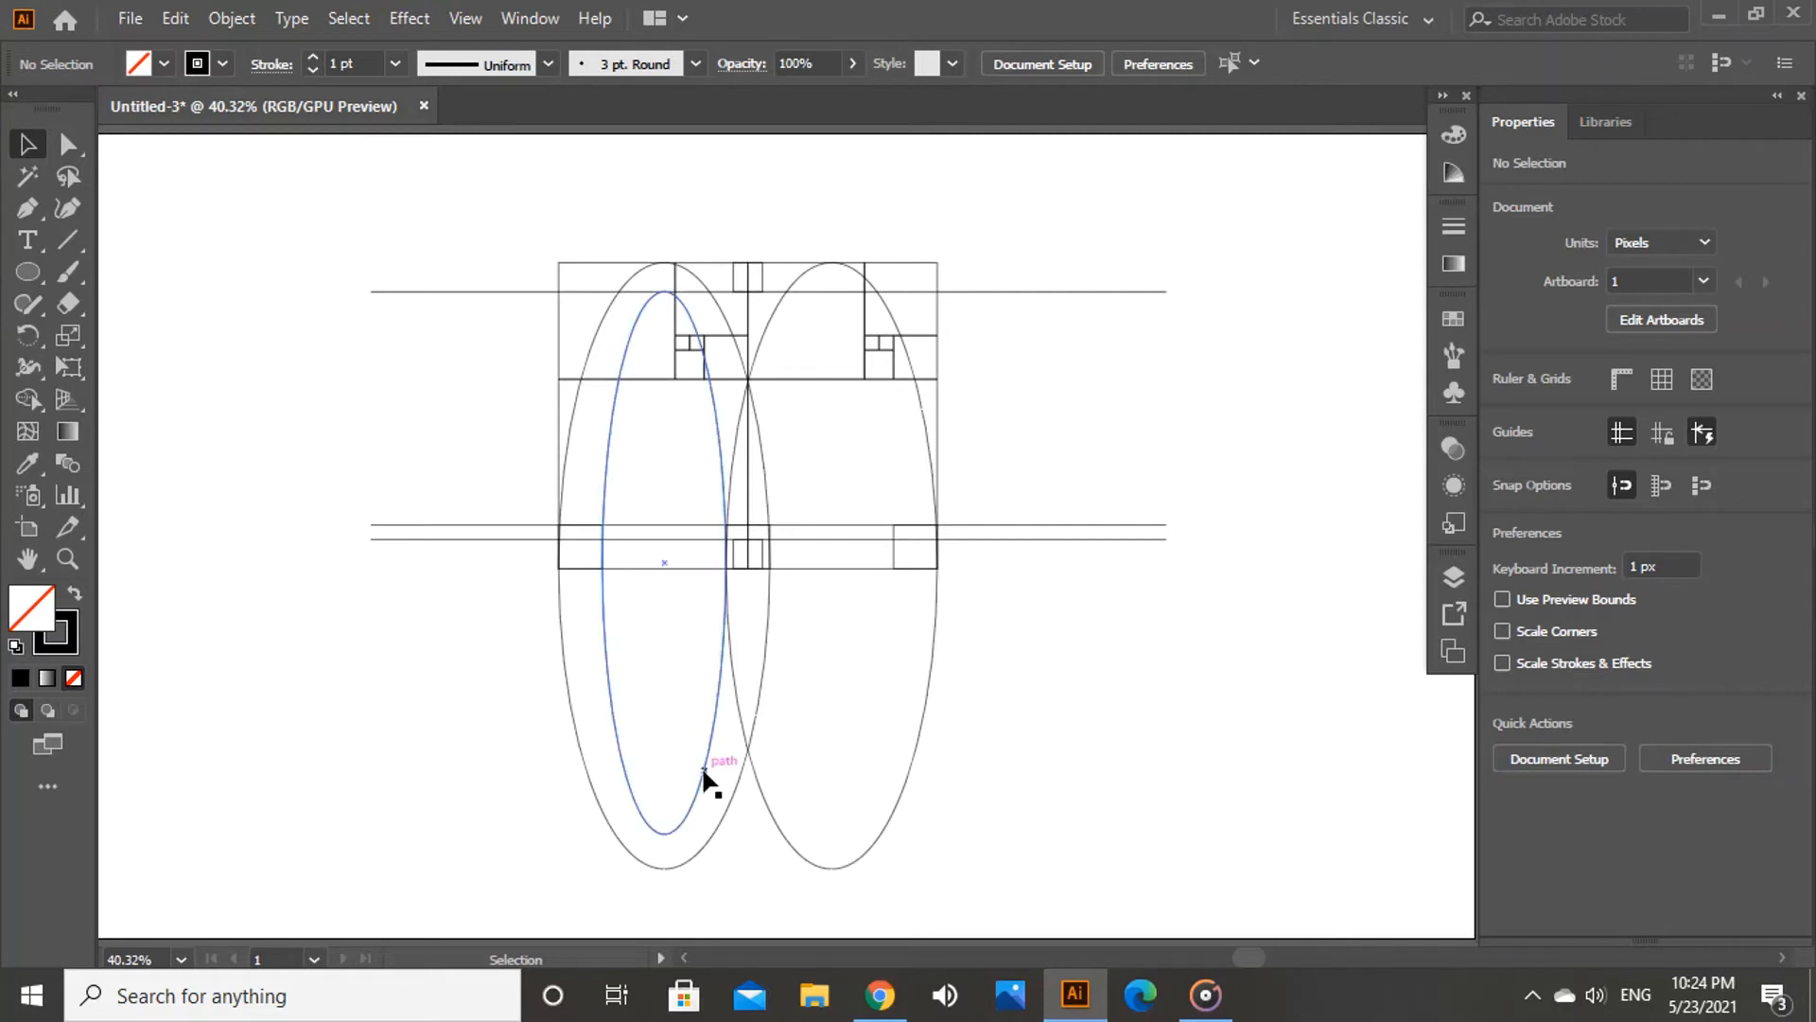
Step: Stretch the inner ellipse slightly downward so its centre meets the grid's bottom edge, and place a copy inside the right ellipse
{"action": "left_click", "coordinate": [696, 793]}
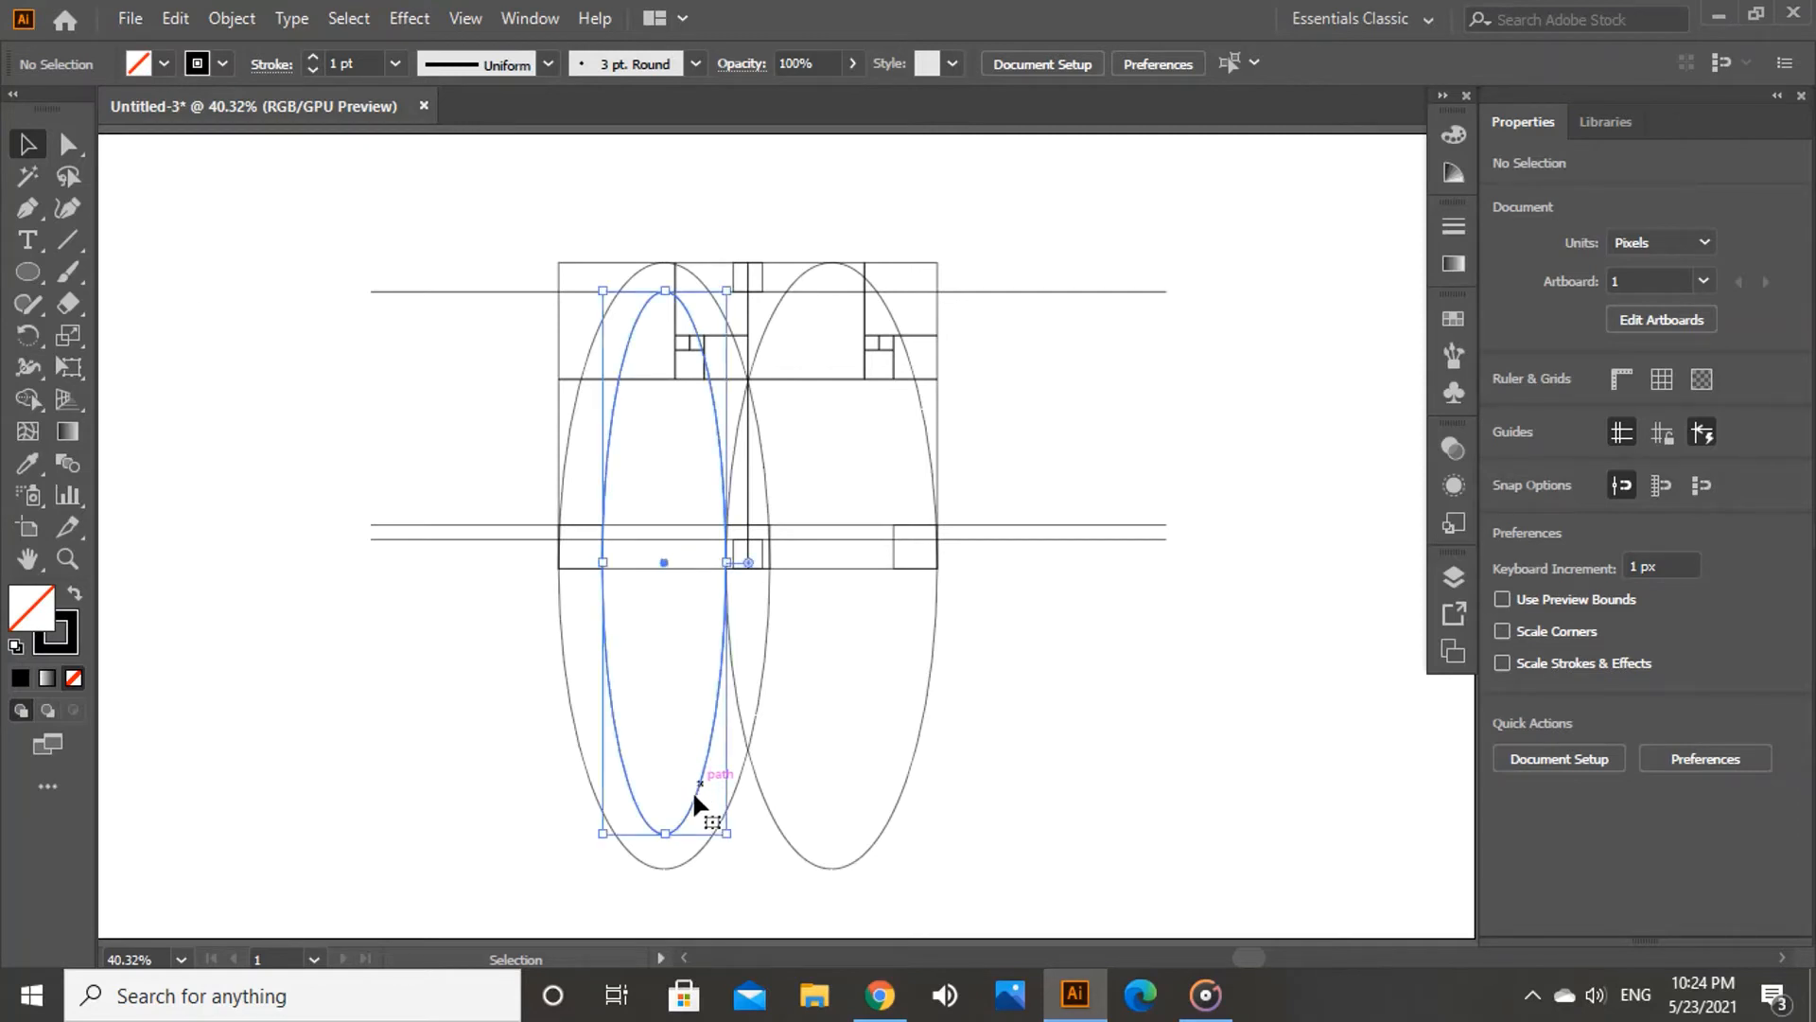
{"action": "left_click_drag", "start_coordinate": [665, 834], "coordinate": [666, 845]}
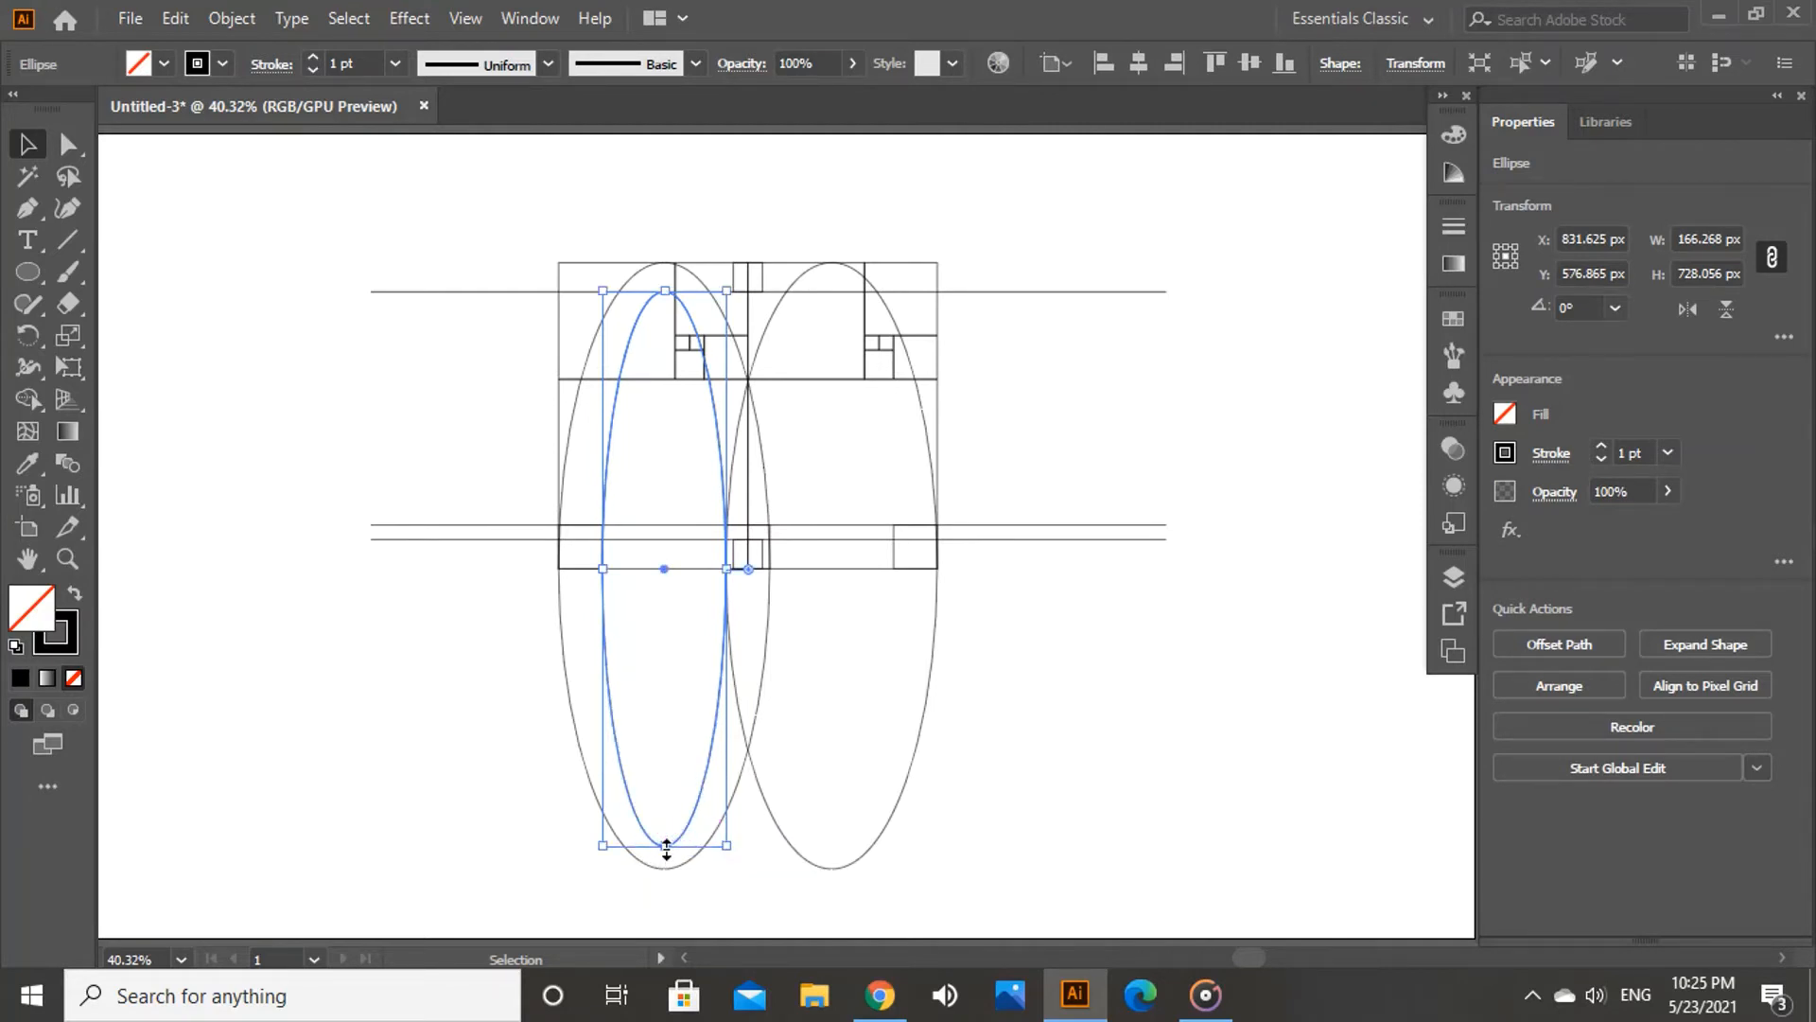
{"action": "left_click", "coordinate": [996, 781]}
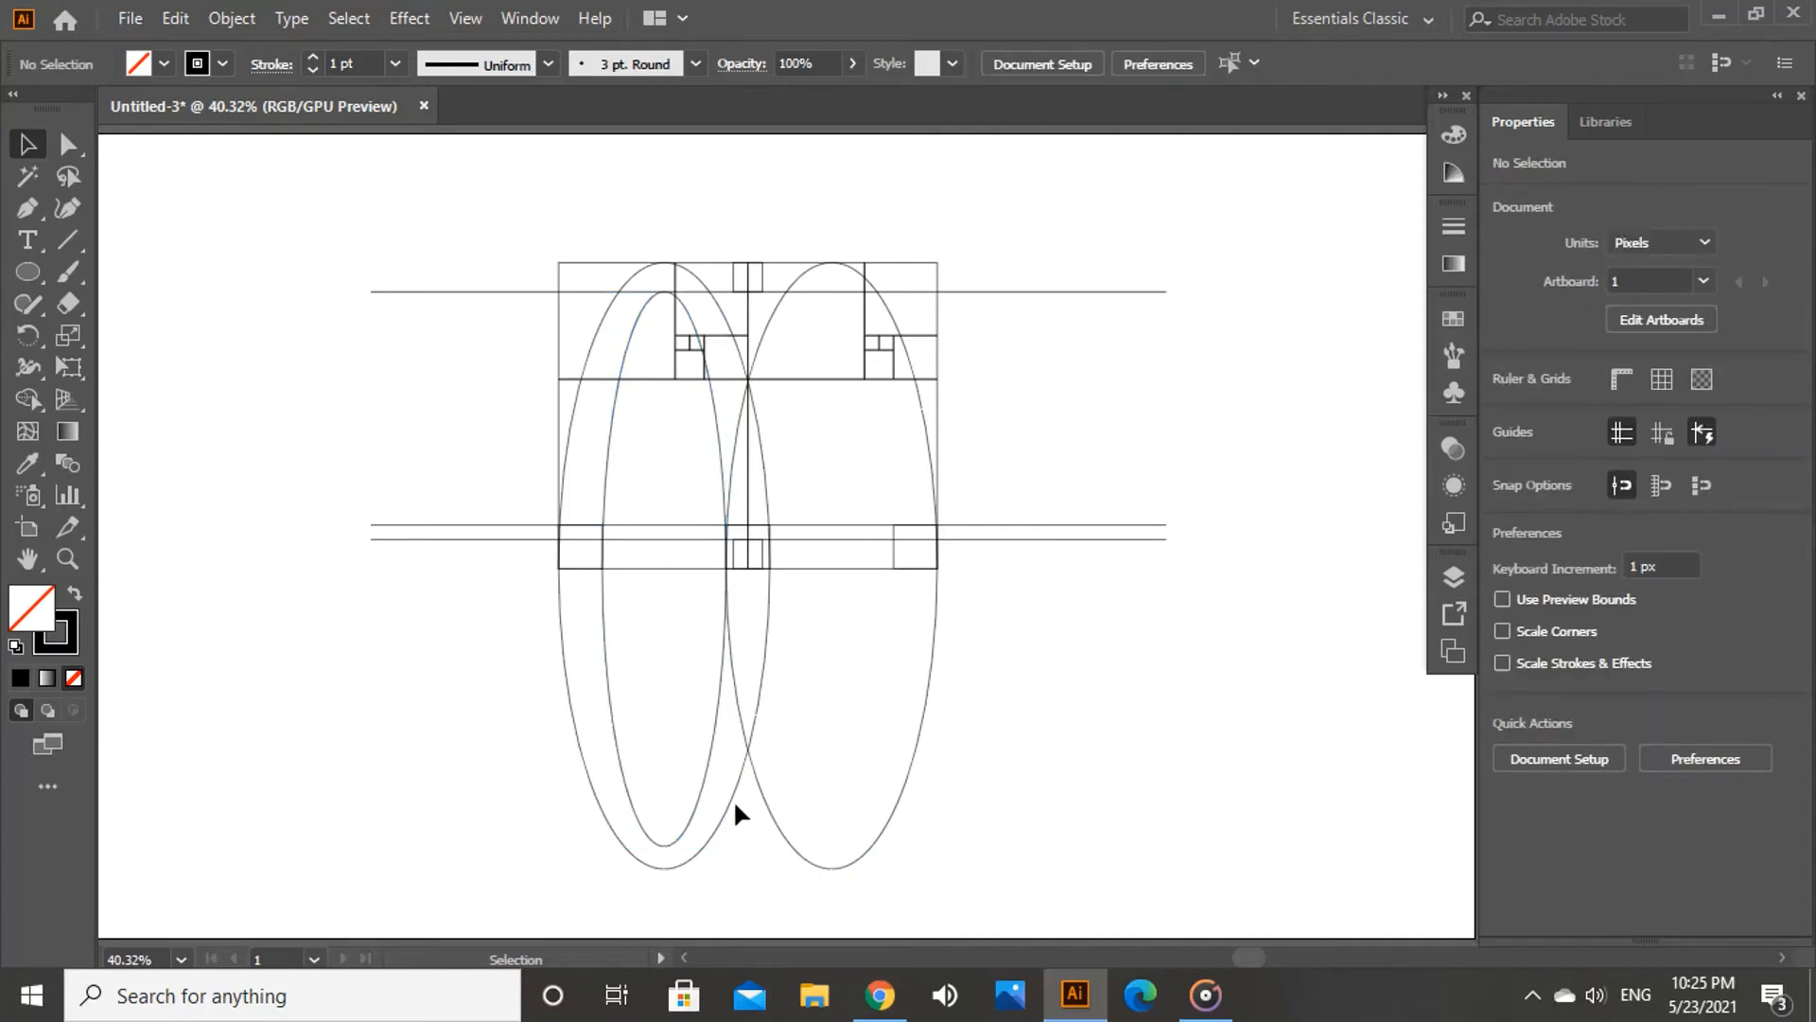
{"action": "left_click_drag", "start_coordinate": [703, 787], "coordinate": [871, 778]}
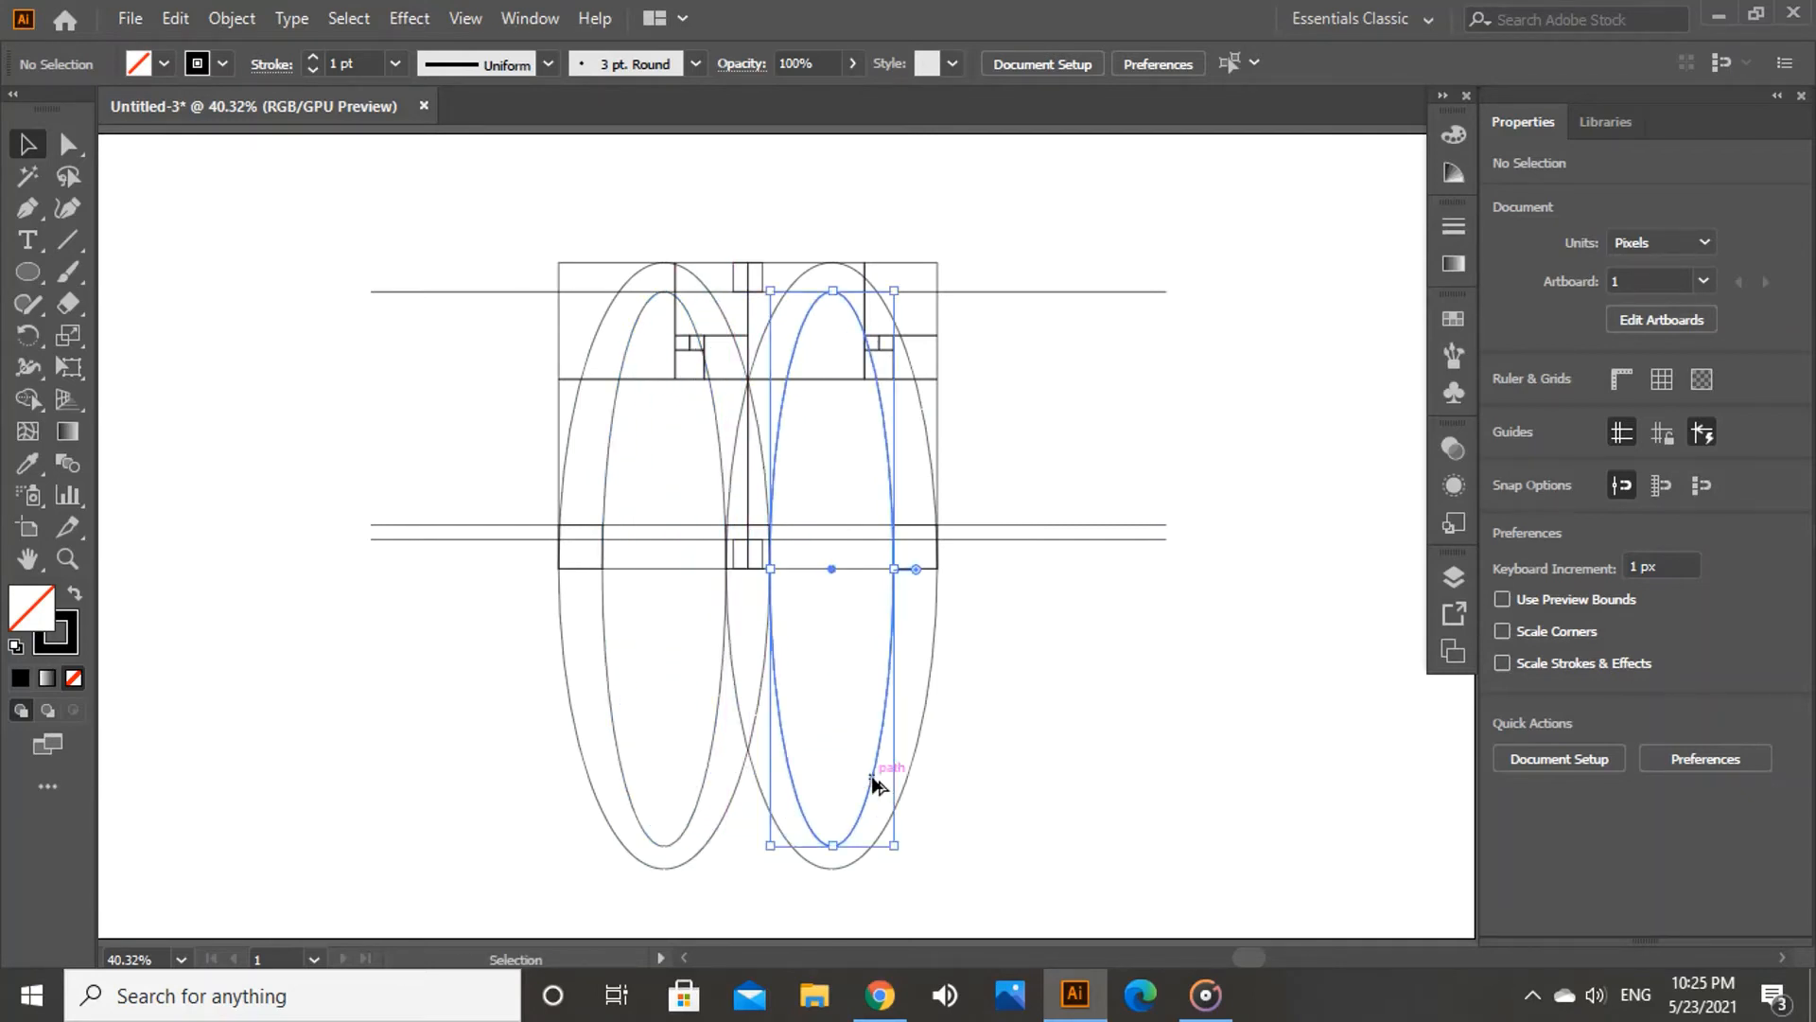
{"action": "left_click", "coordinate": [1097, 747]}
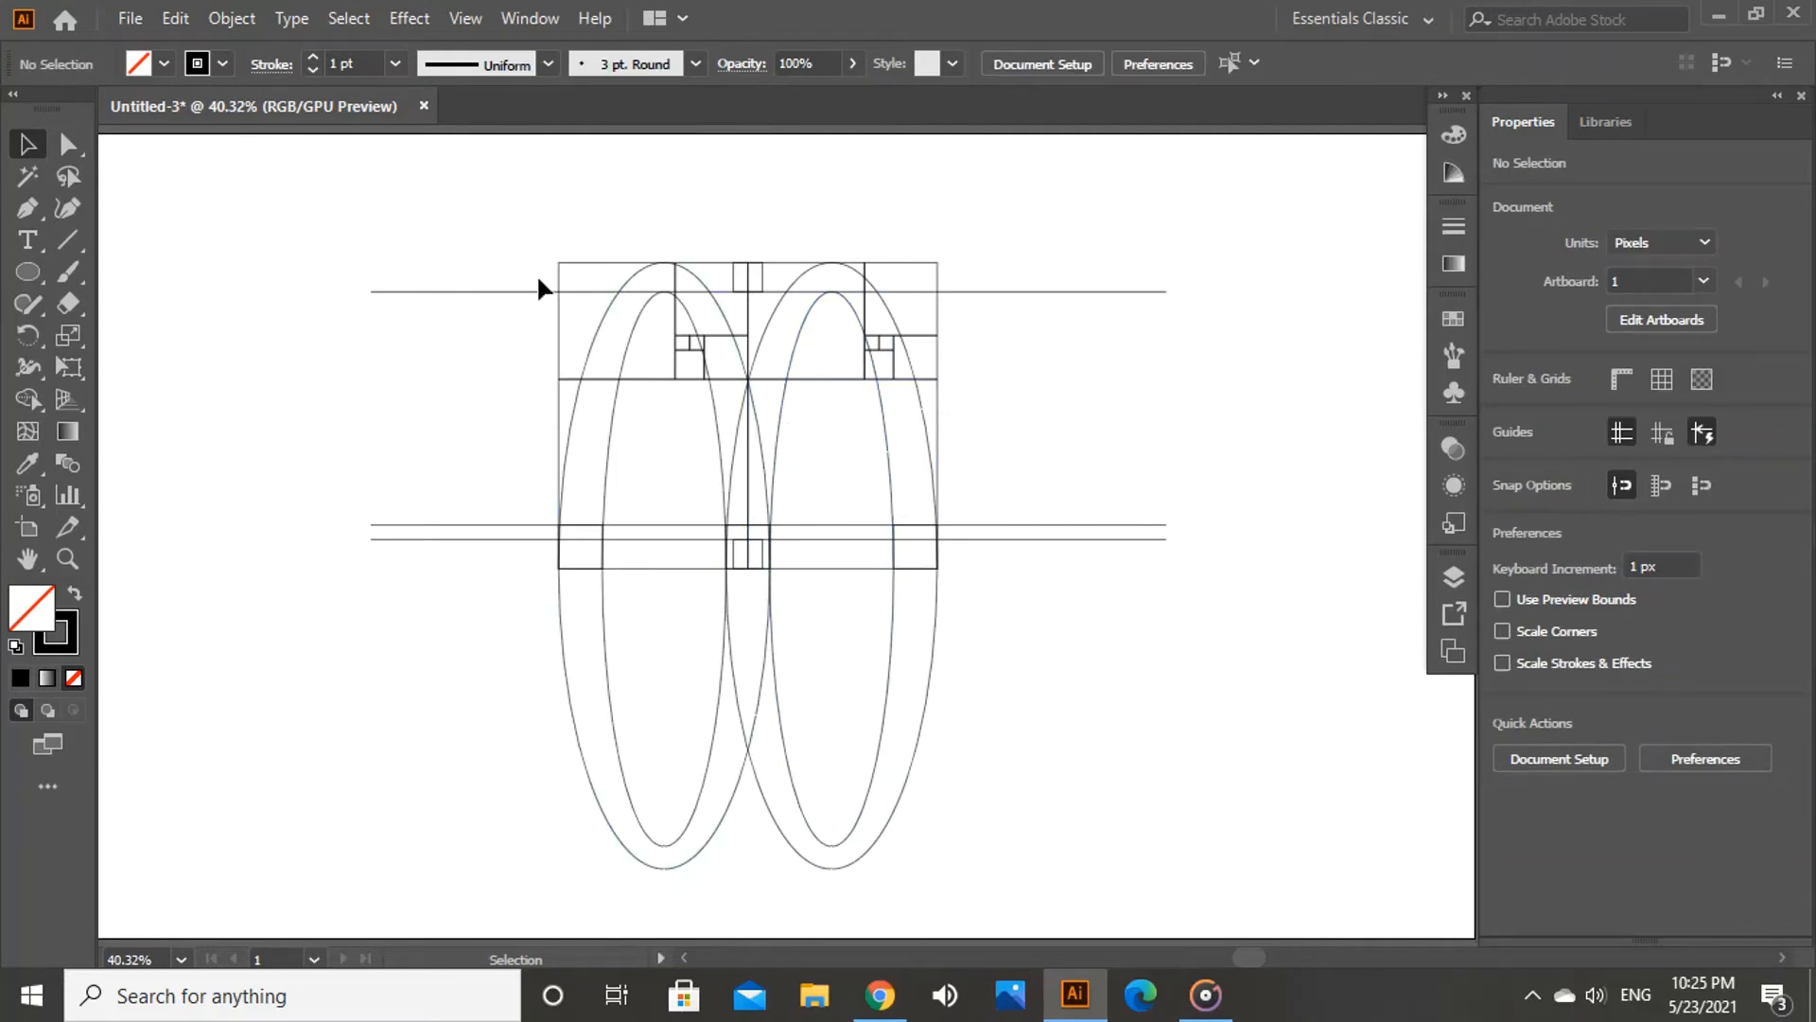
Step: Select the whole construction of squares, lines and ellipses for the Shape Builder
{"action": "left_click_drag", "start_coordinate": [445, 209], "coordinate": [1075, 742]}
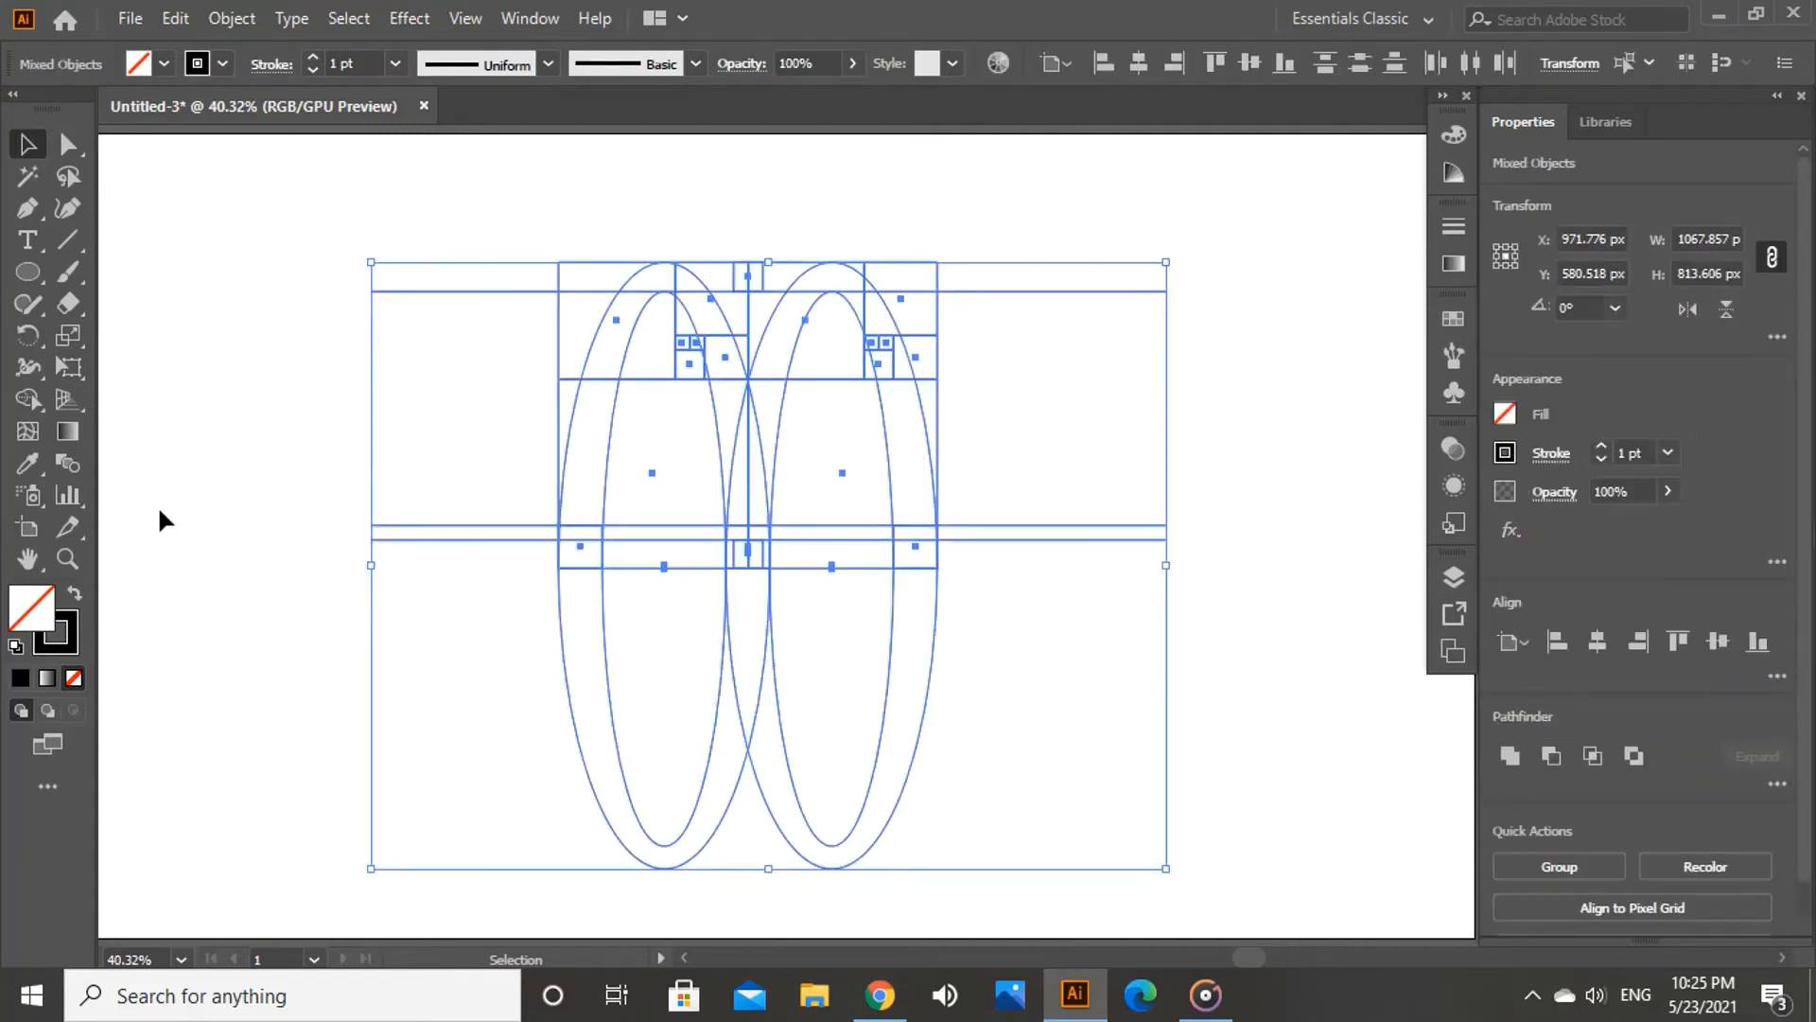
{"action": "left_click", "coordinate": [28, 401]}
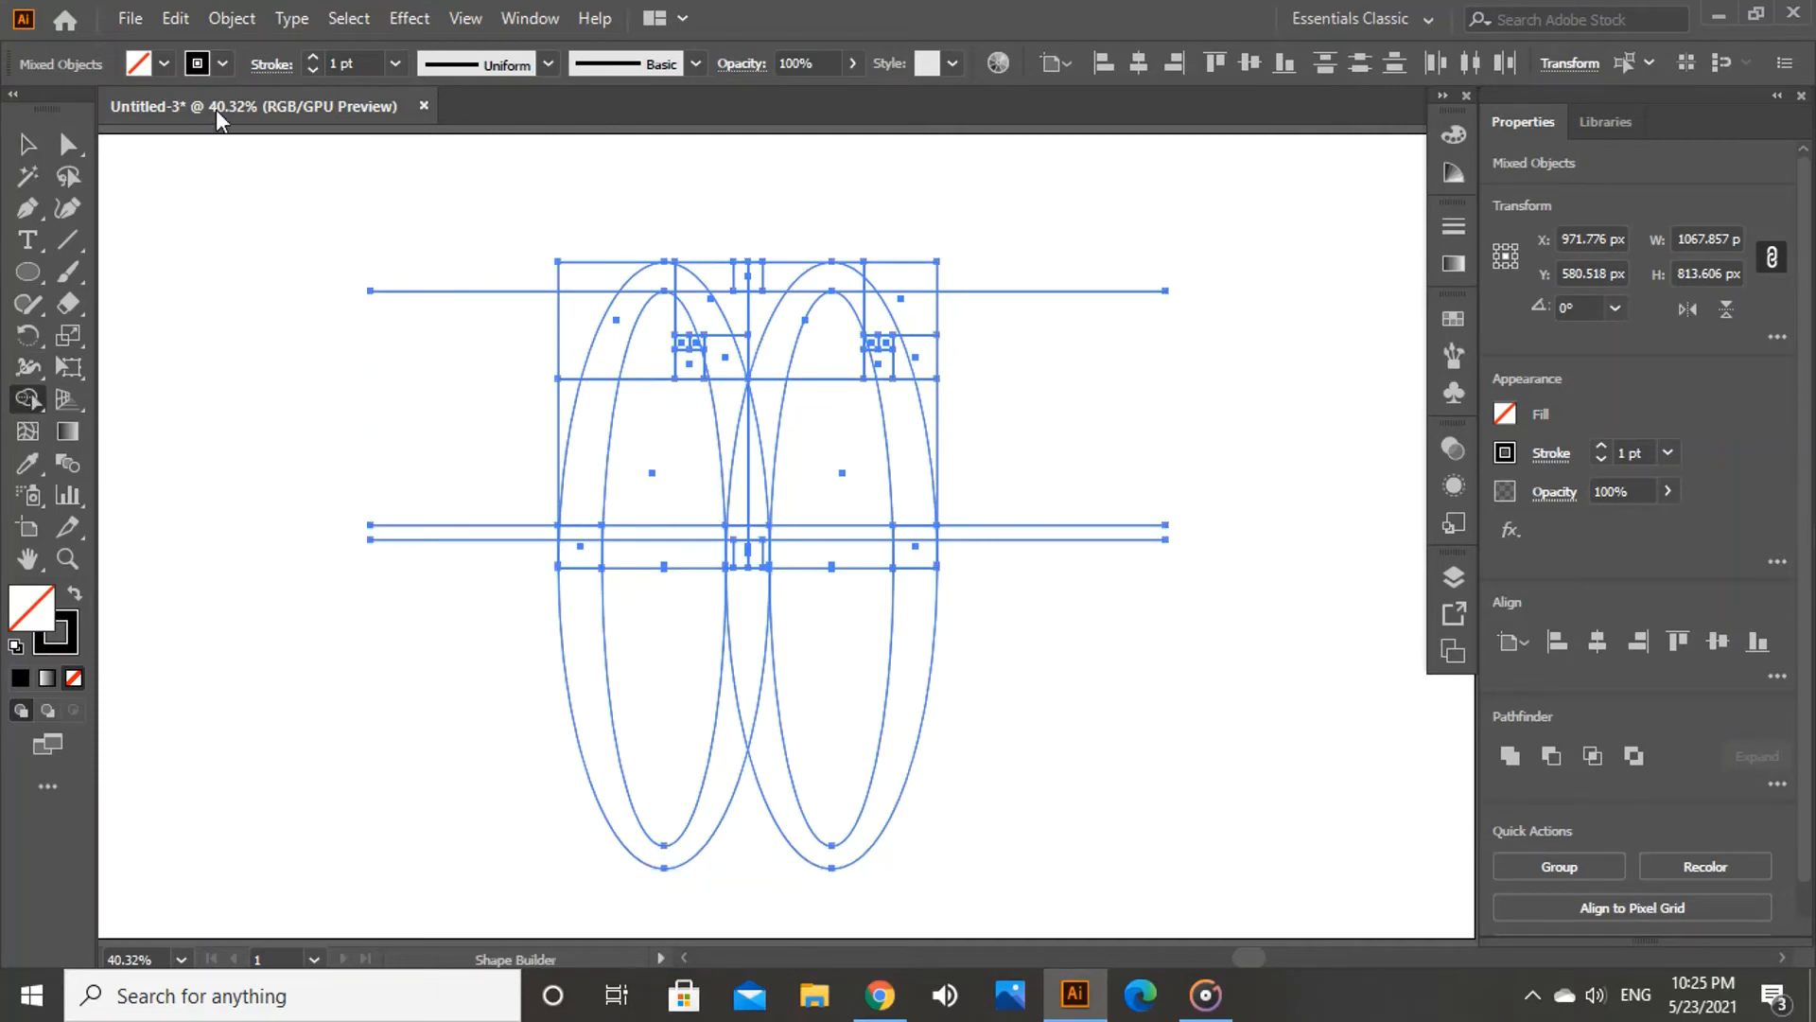
Step: Try yellow and black fills with no stroke on the selected construction, and swap fill and stroke back
{"action": "left_click", "coordinate": [224, 64]}
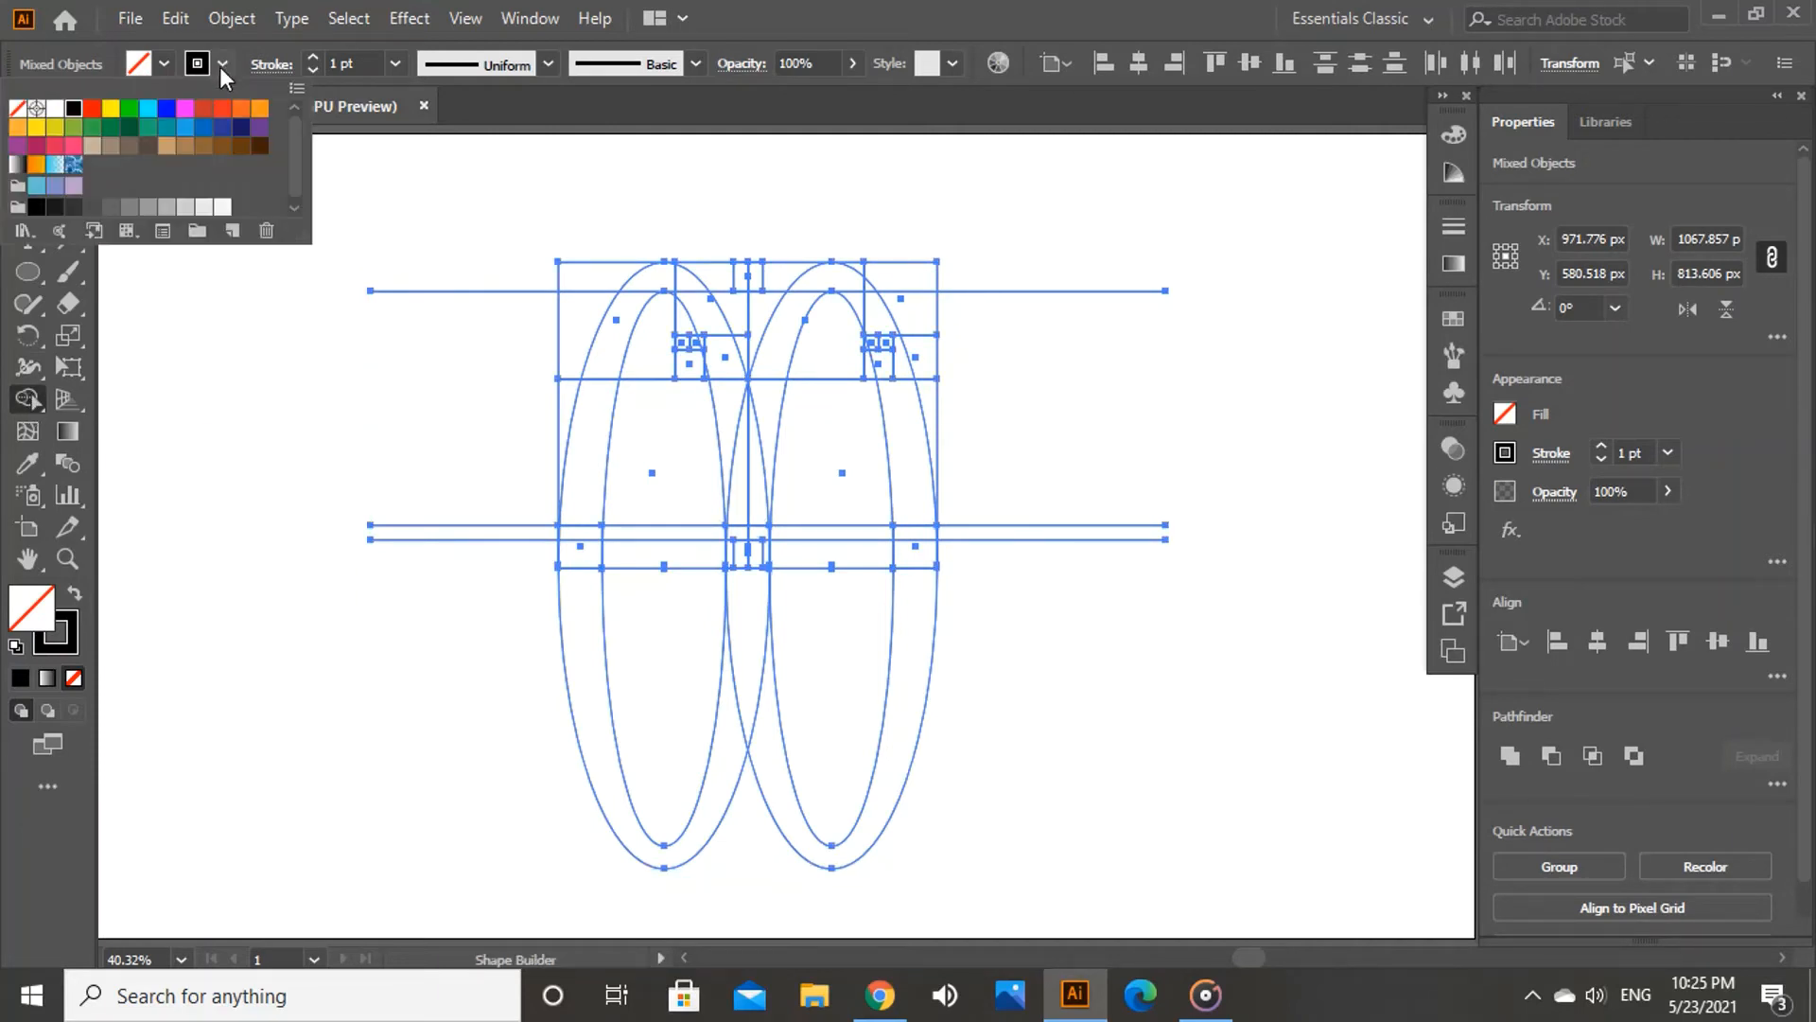
{"action": "left_click", "coordinate": [18, 111]}
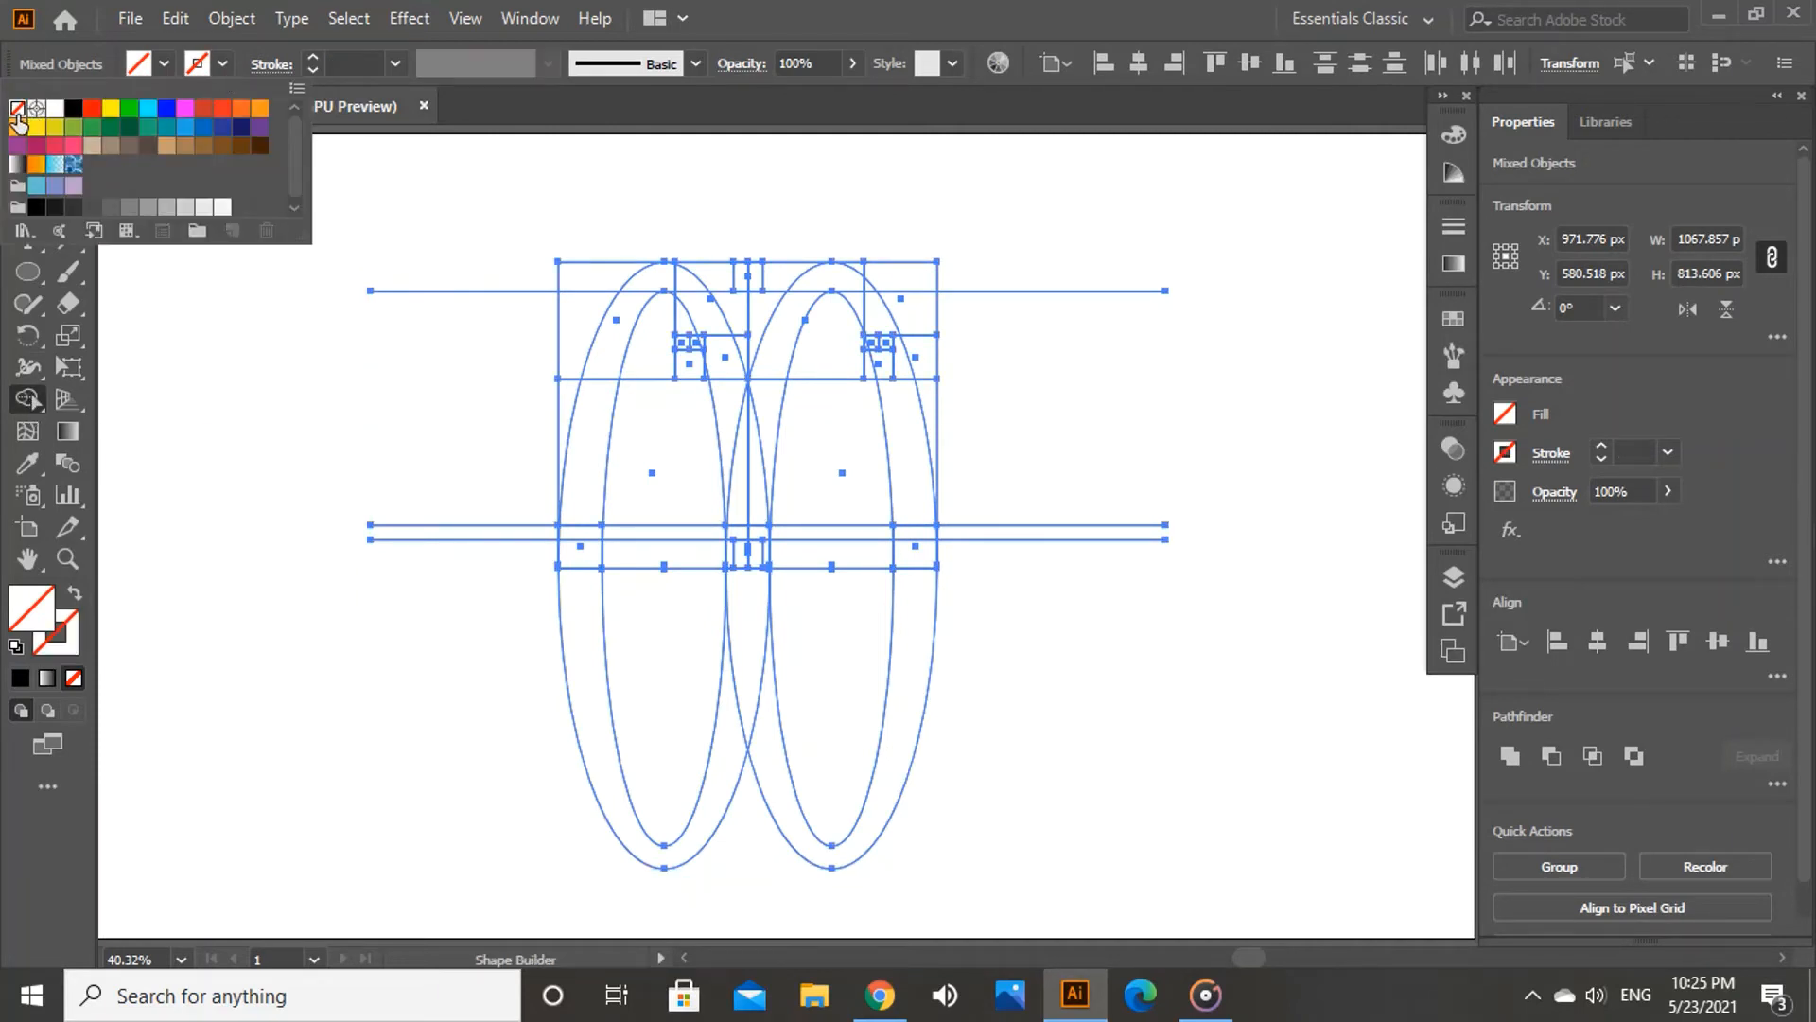
{"action": "left_click", "coordinate": [162, 65]}
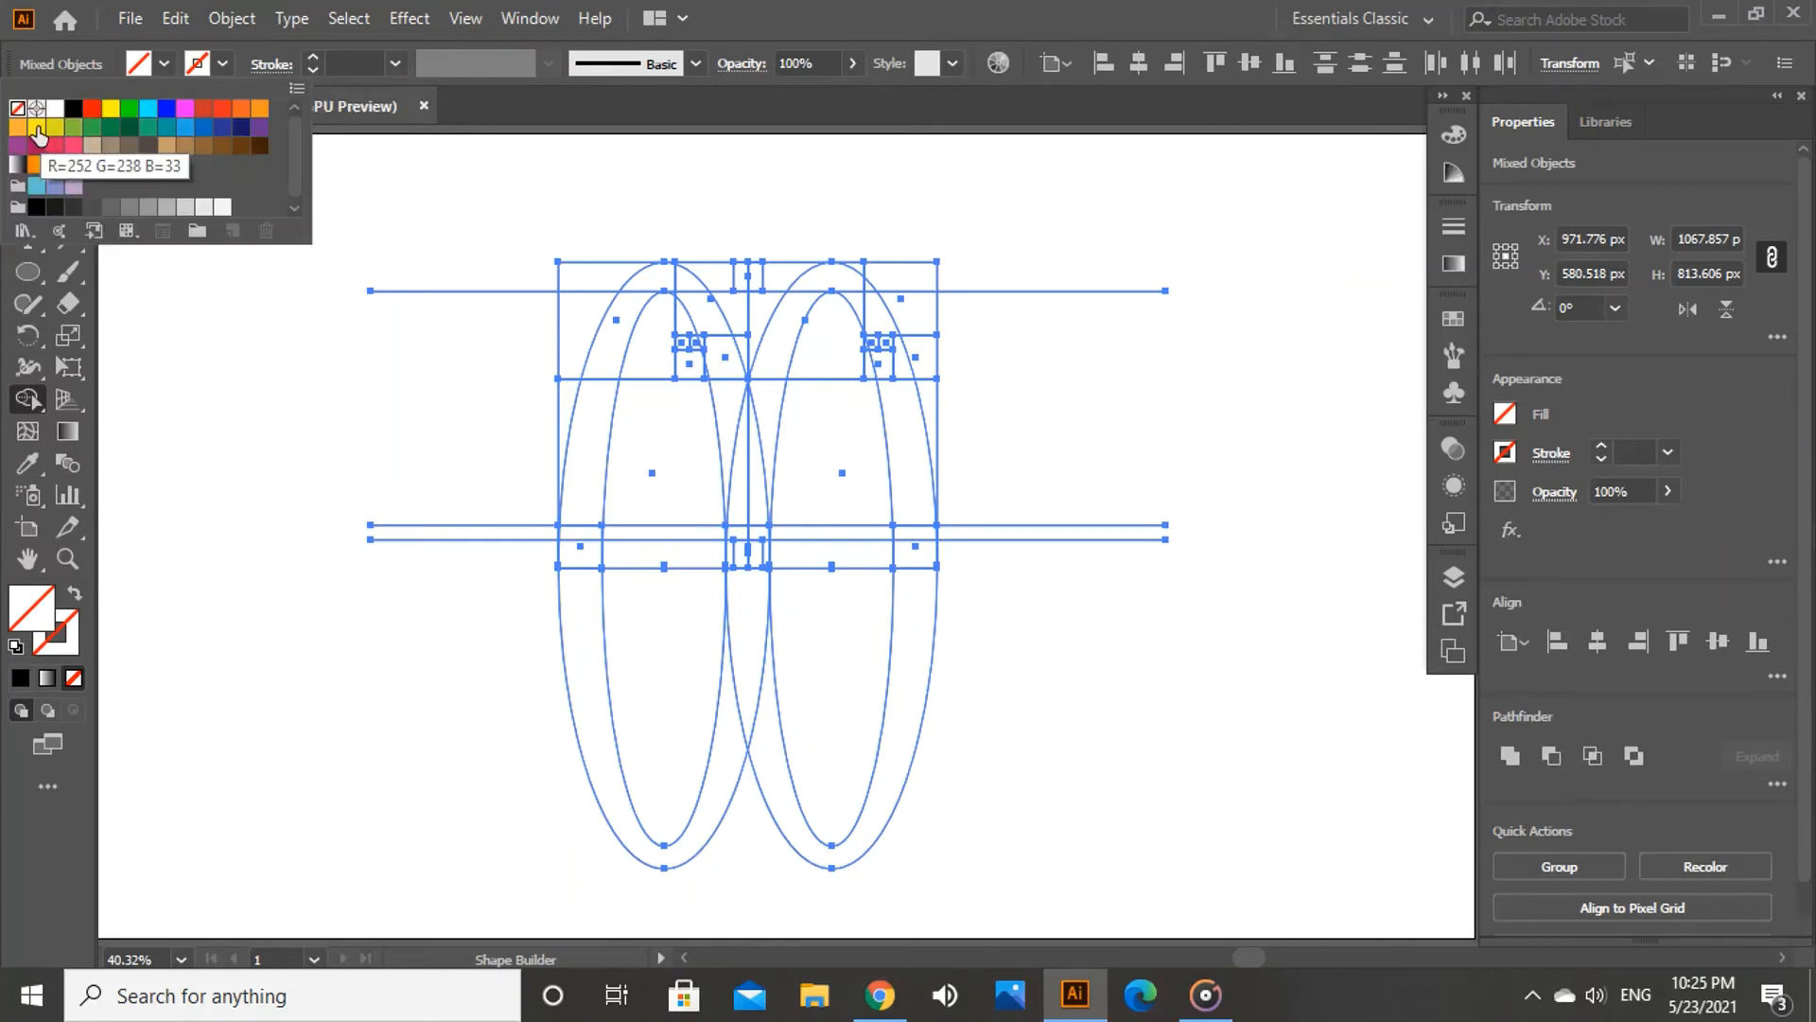
{"action": "left_click", "coordinate": [36, 127]}
{"action": "left_click", "coordinate": [165, 66]}
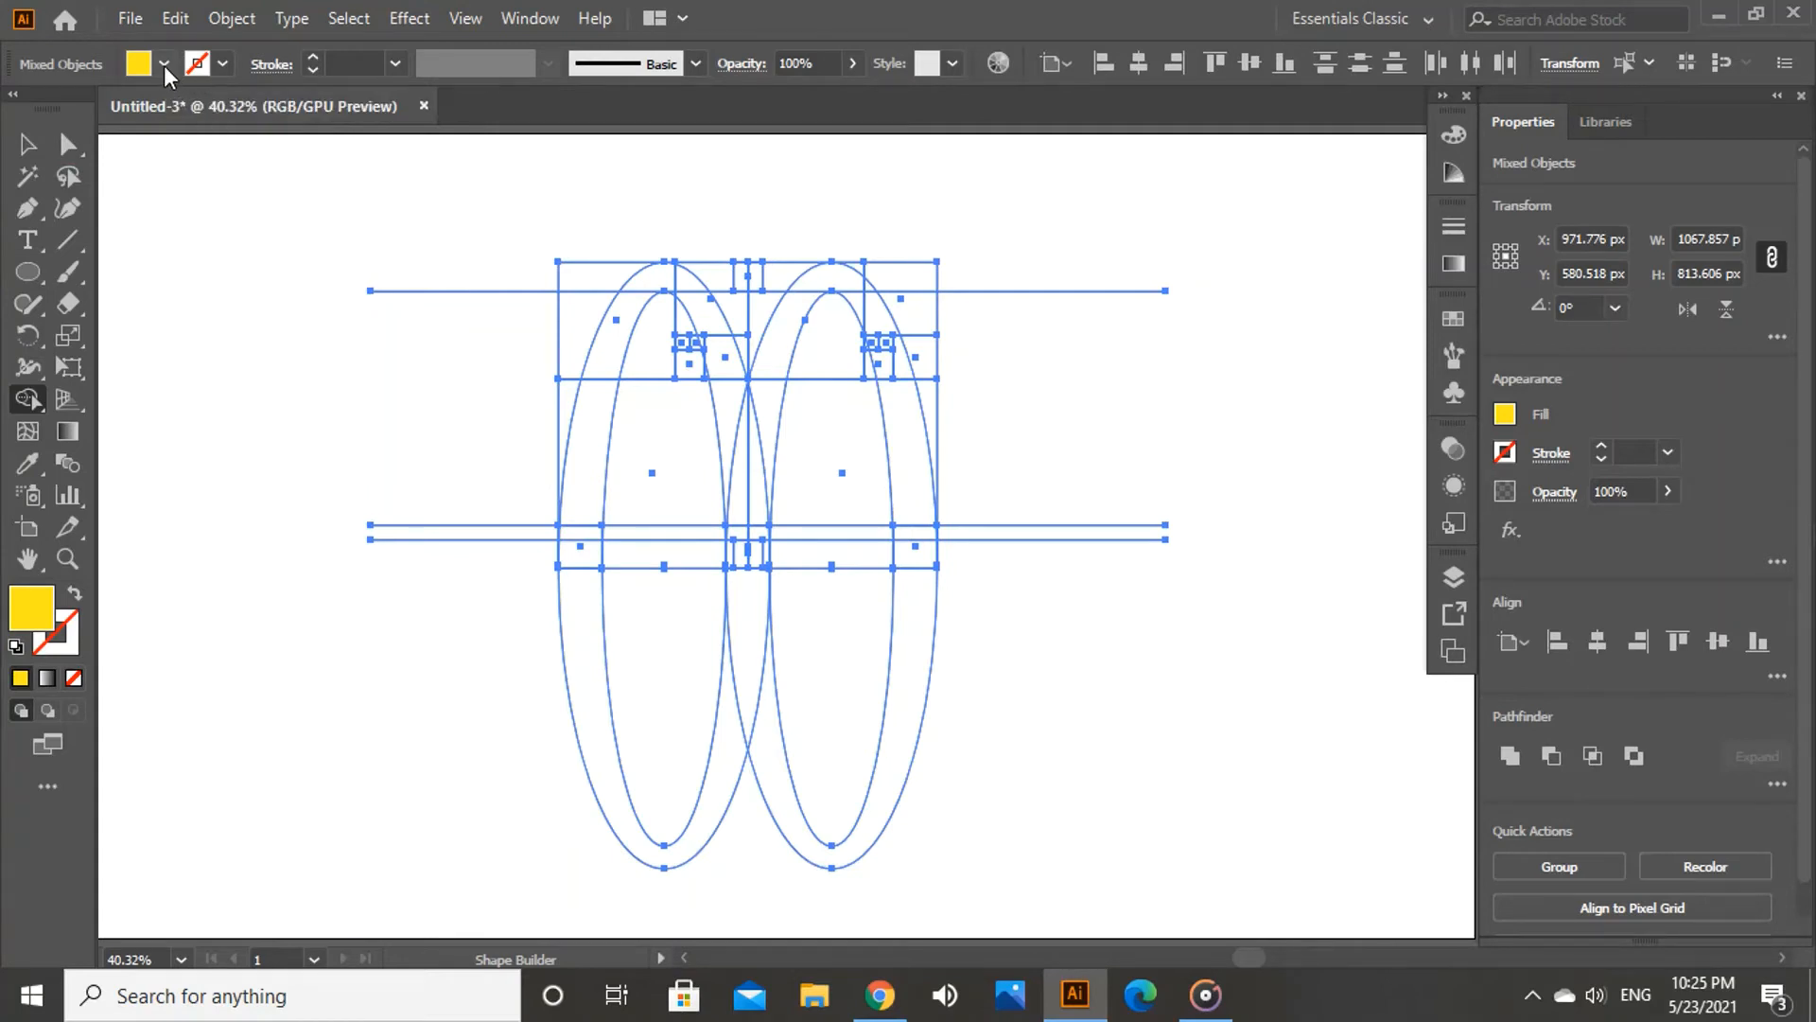
{"action": "left_click", "coordinate": [165, 66]}
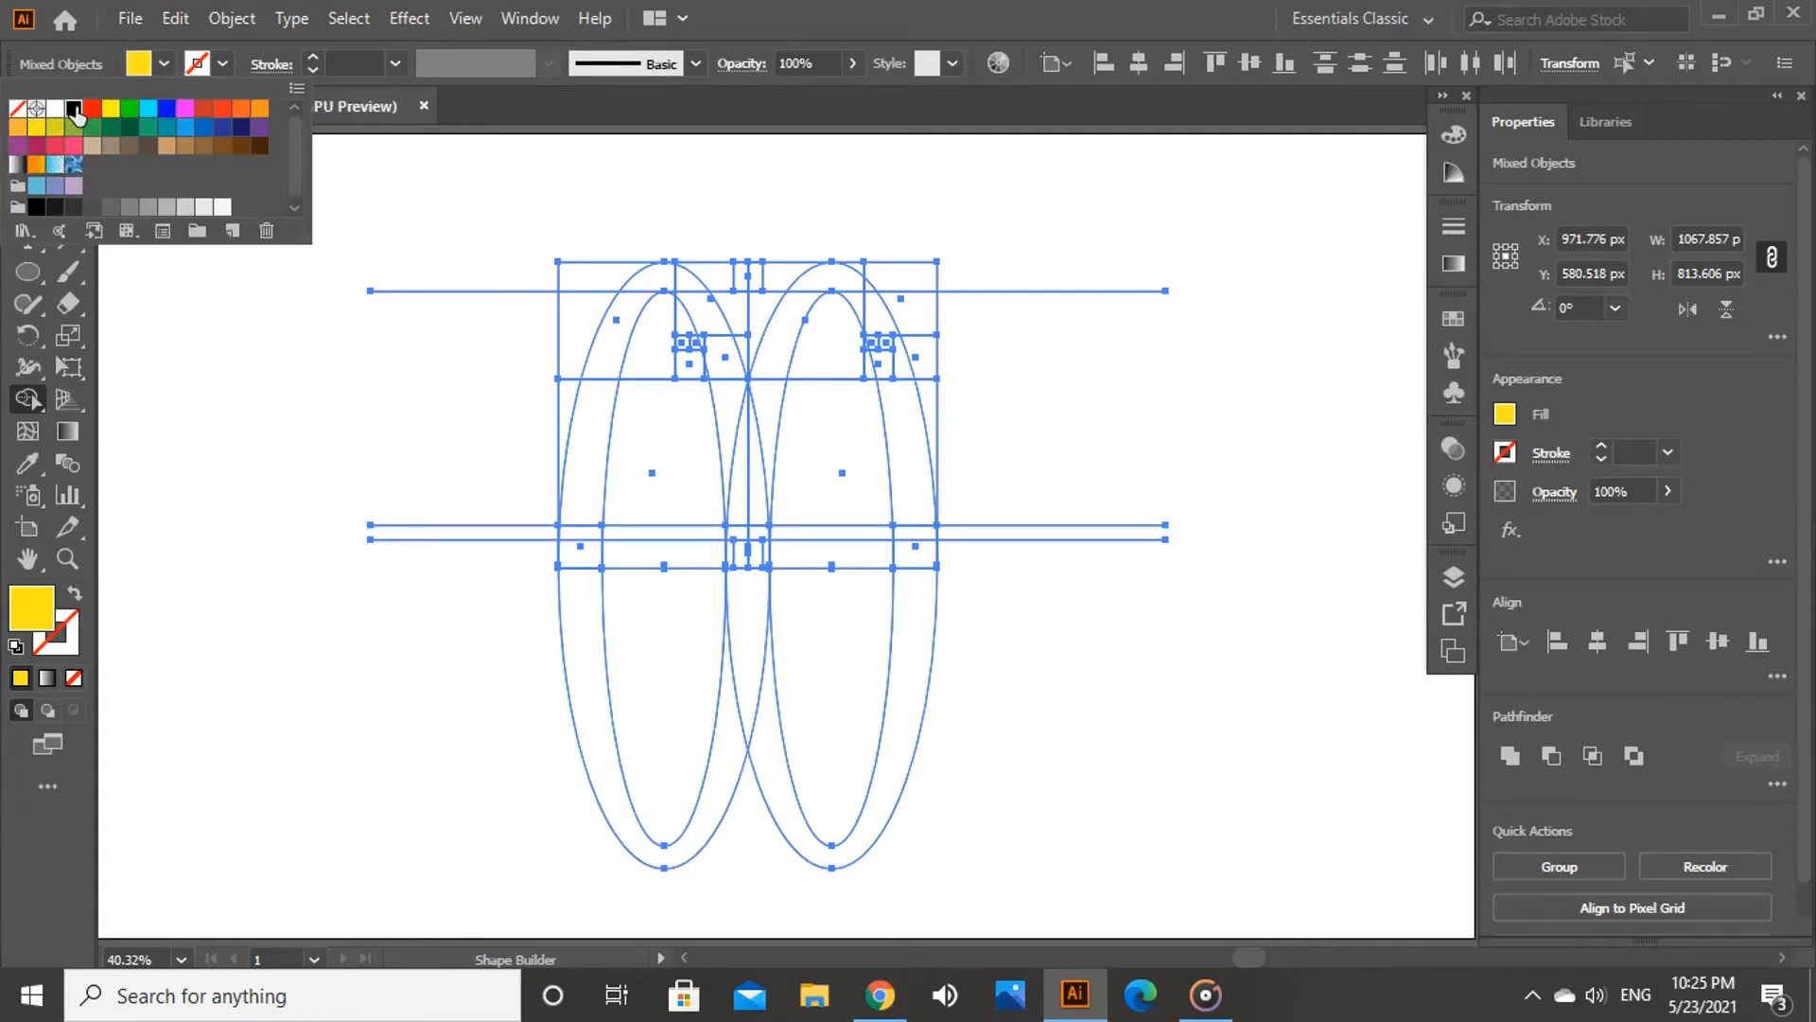
{"action": "left_click", "coordinate": [74, 108]}
{"action": "left_click", "coordinate": [166, 66]}
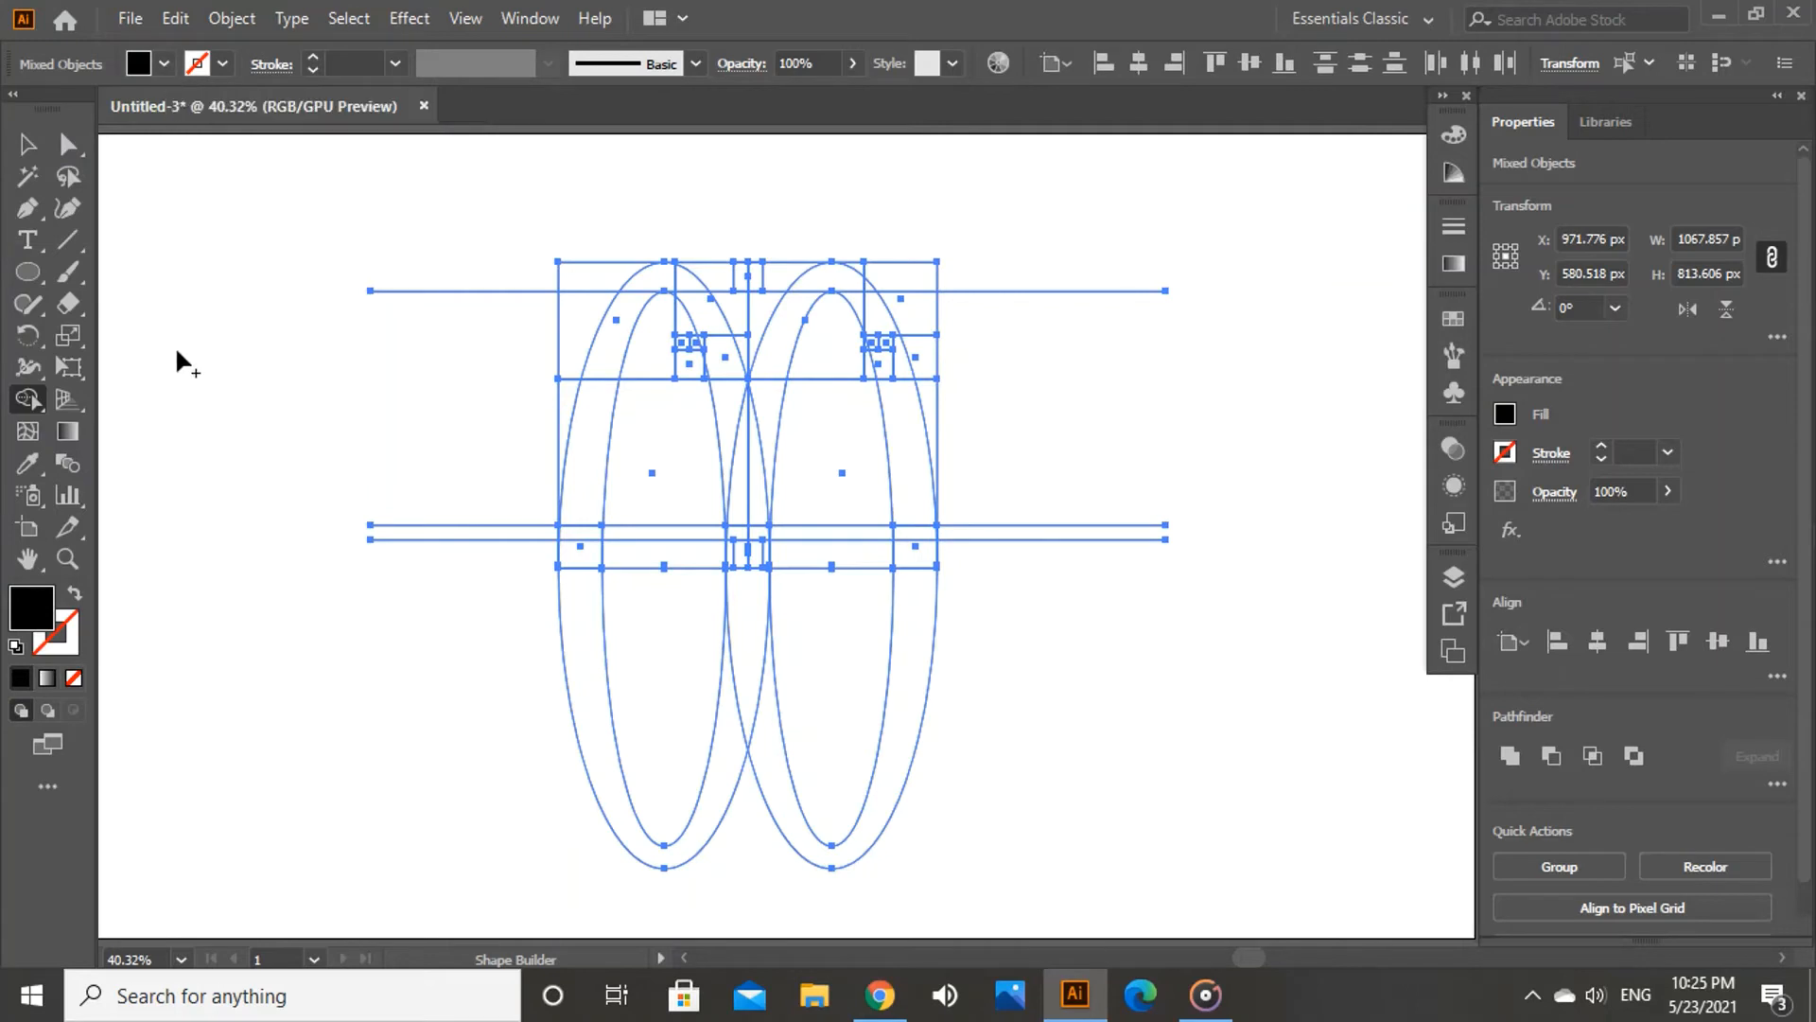
{"action": "left_click", "coordinate": [68, 558]}
{"action": "key", "text": "shift+x"}
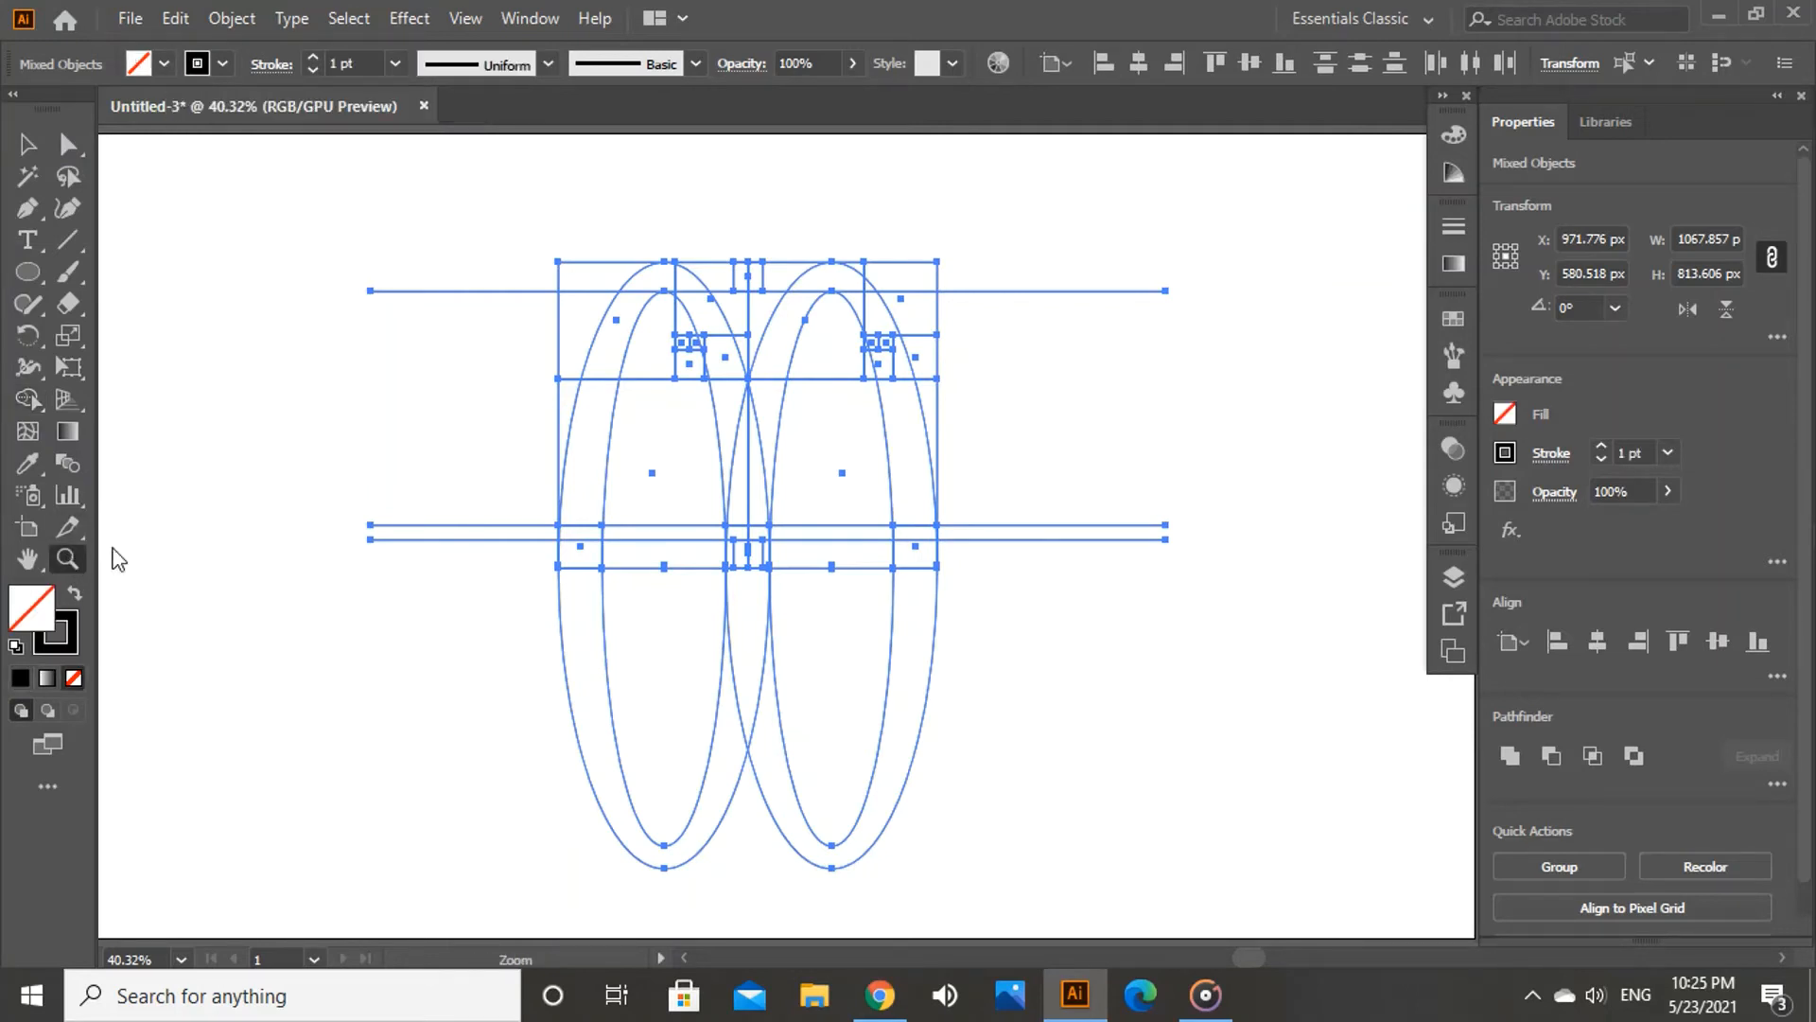
Step: Merge the bottom-left square with the band above it between the two left ellipses using the Shape Builder
{"action": "left_click", "coordinate": [836, 471]}
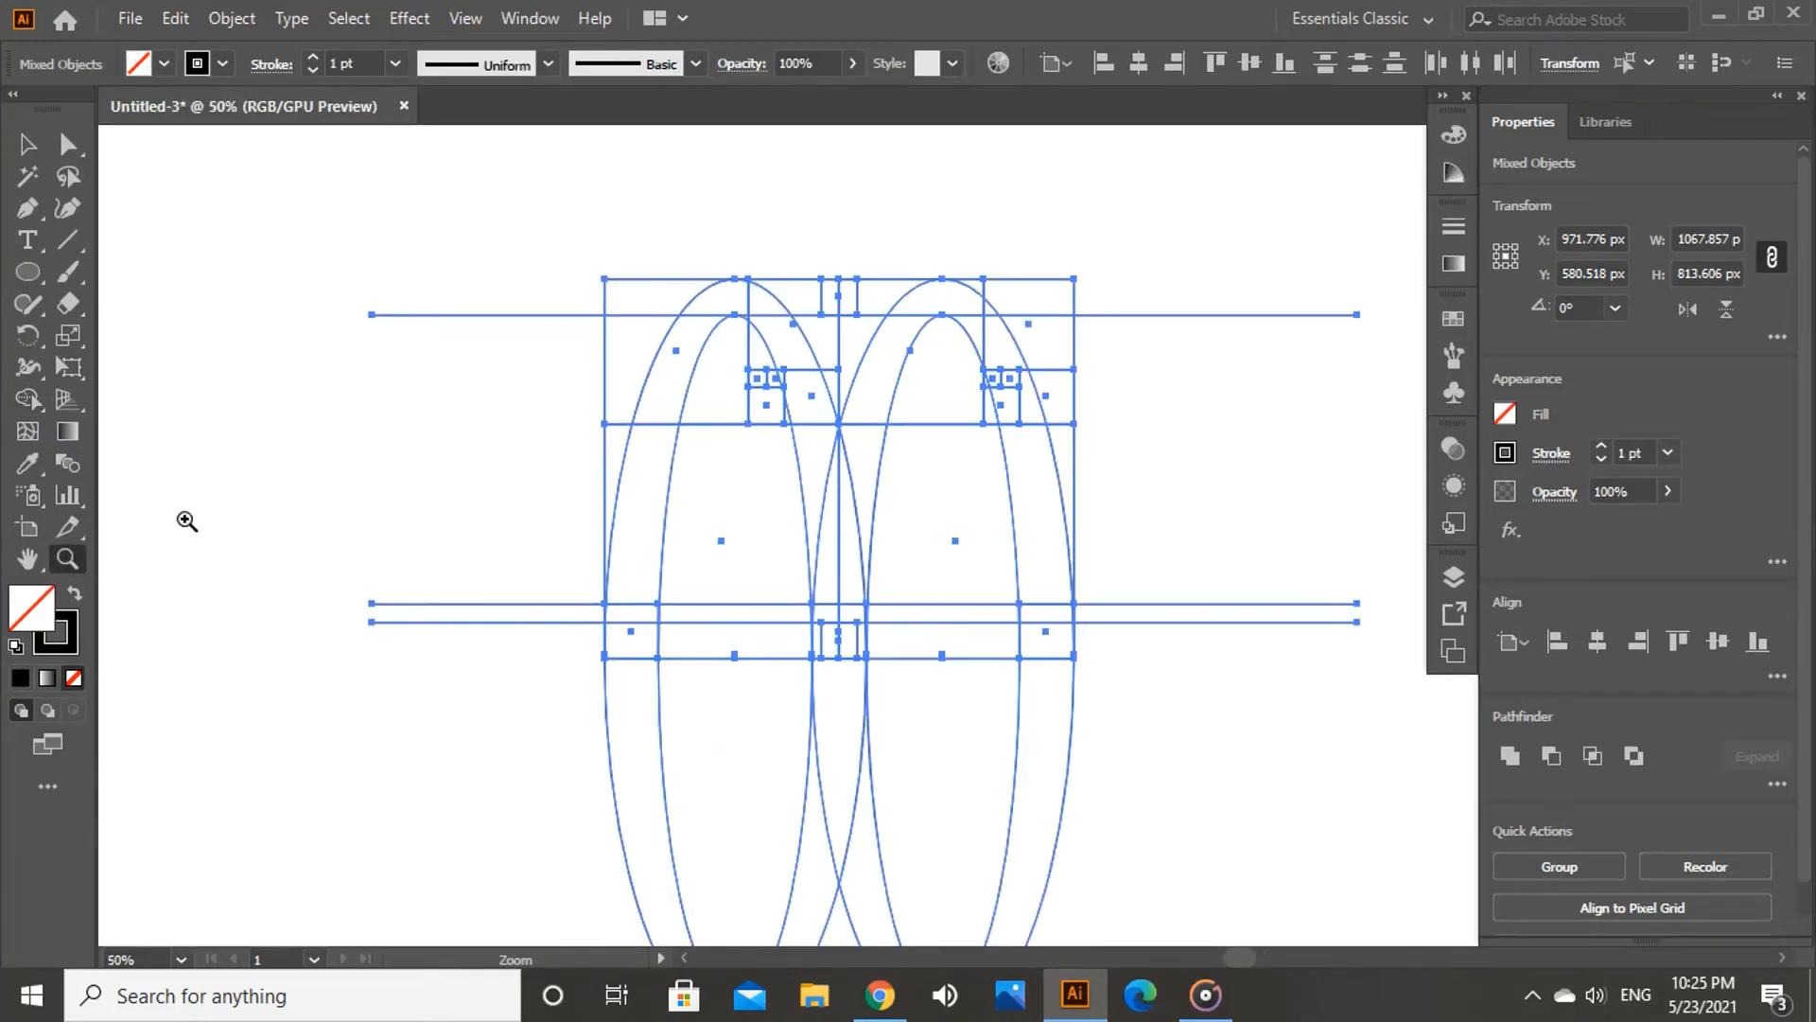
{"action": "left_click", "coordinate": [28, 559]}
{"action": "left_click_drag", "start_coordinate": [532, 526], "coordinate": [435, 512]}
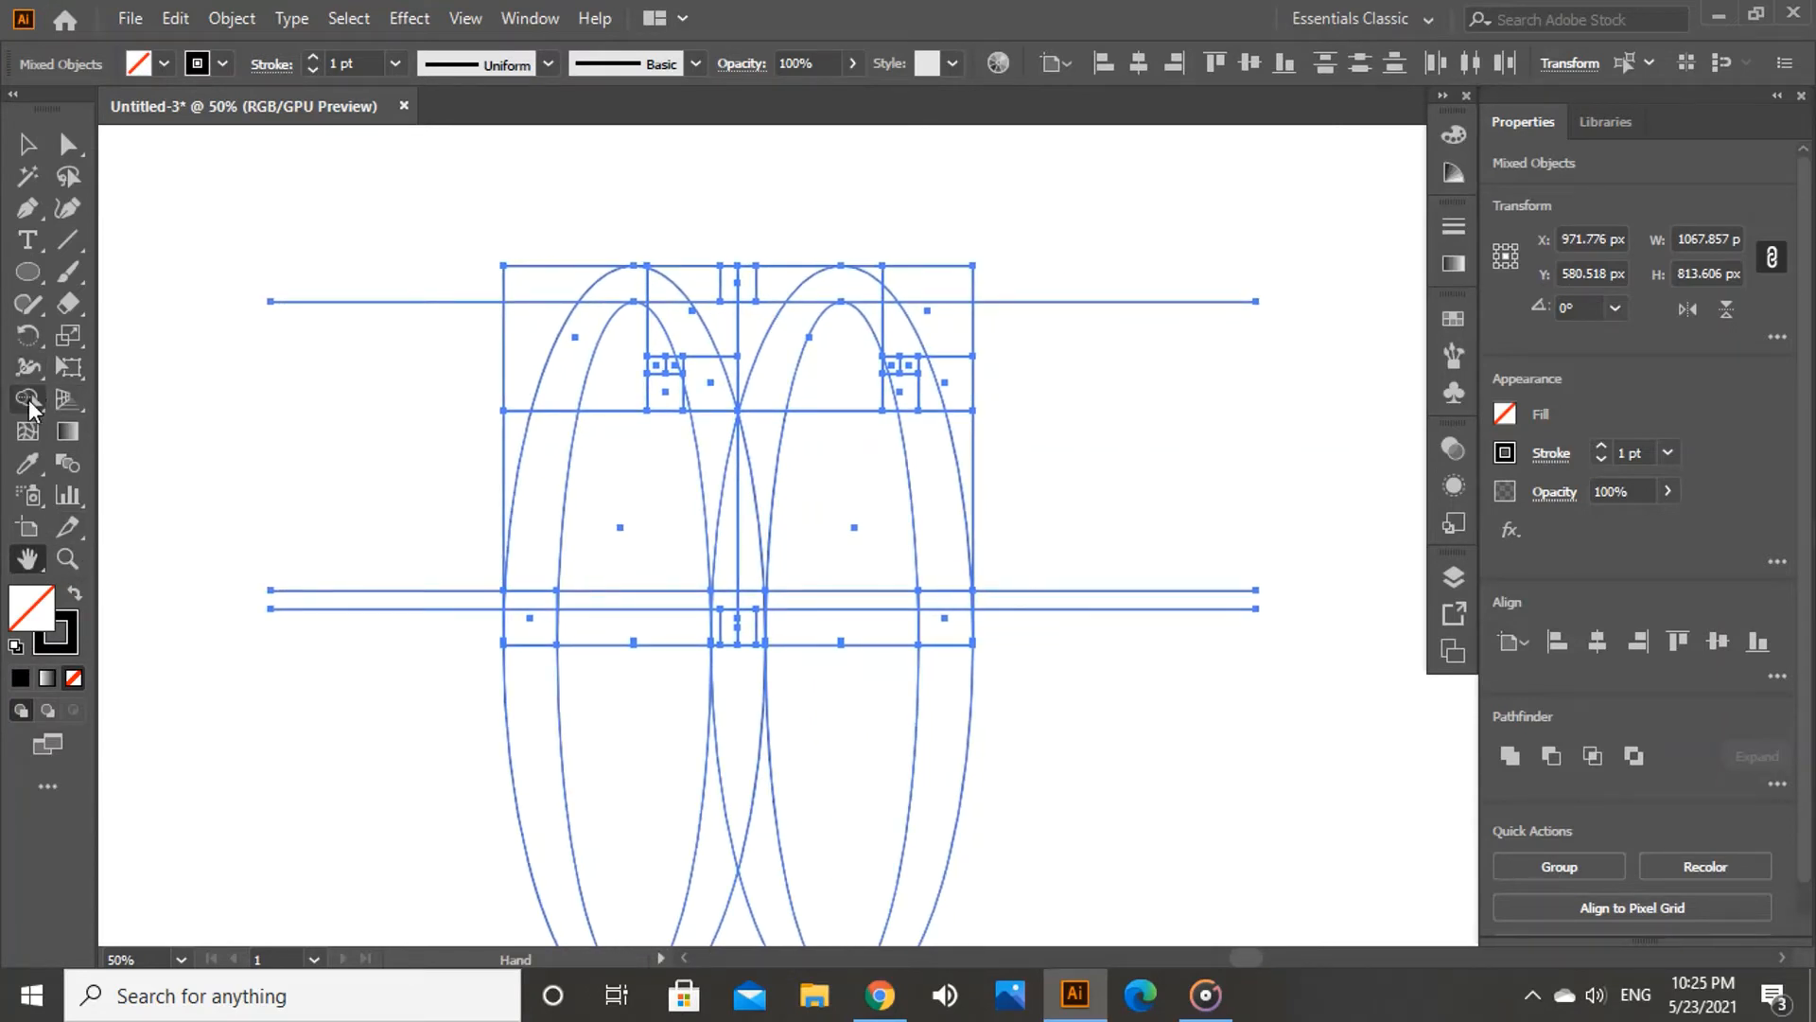
{"action": "left_click", "coordinate": [28, 398]}
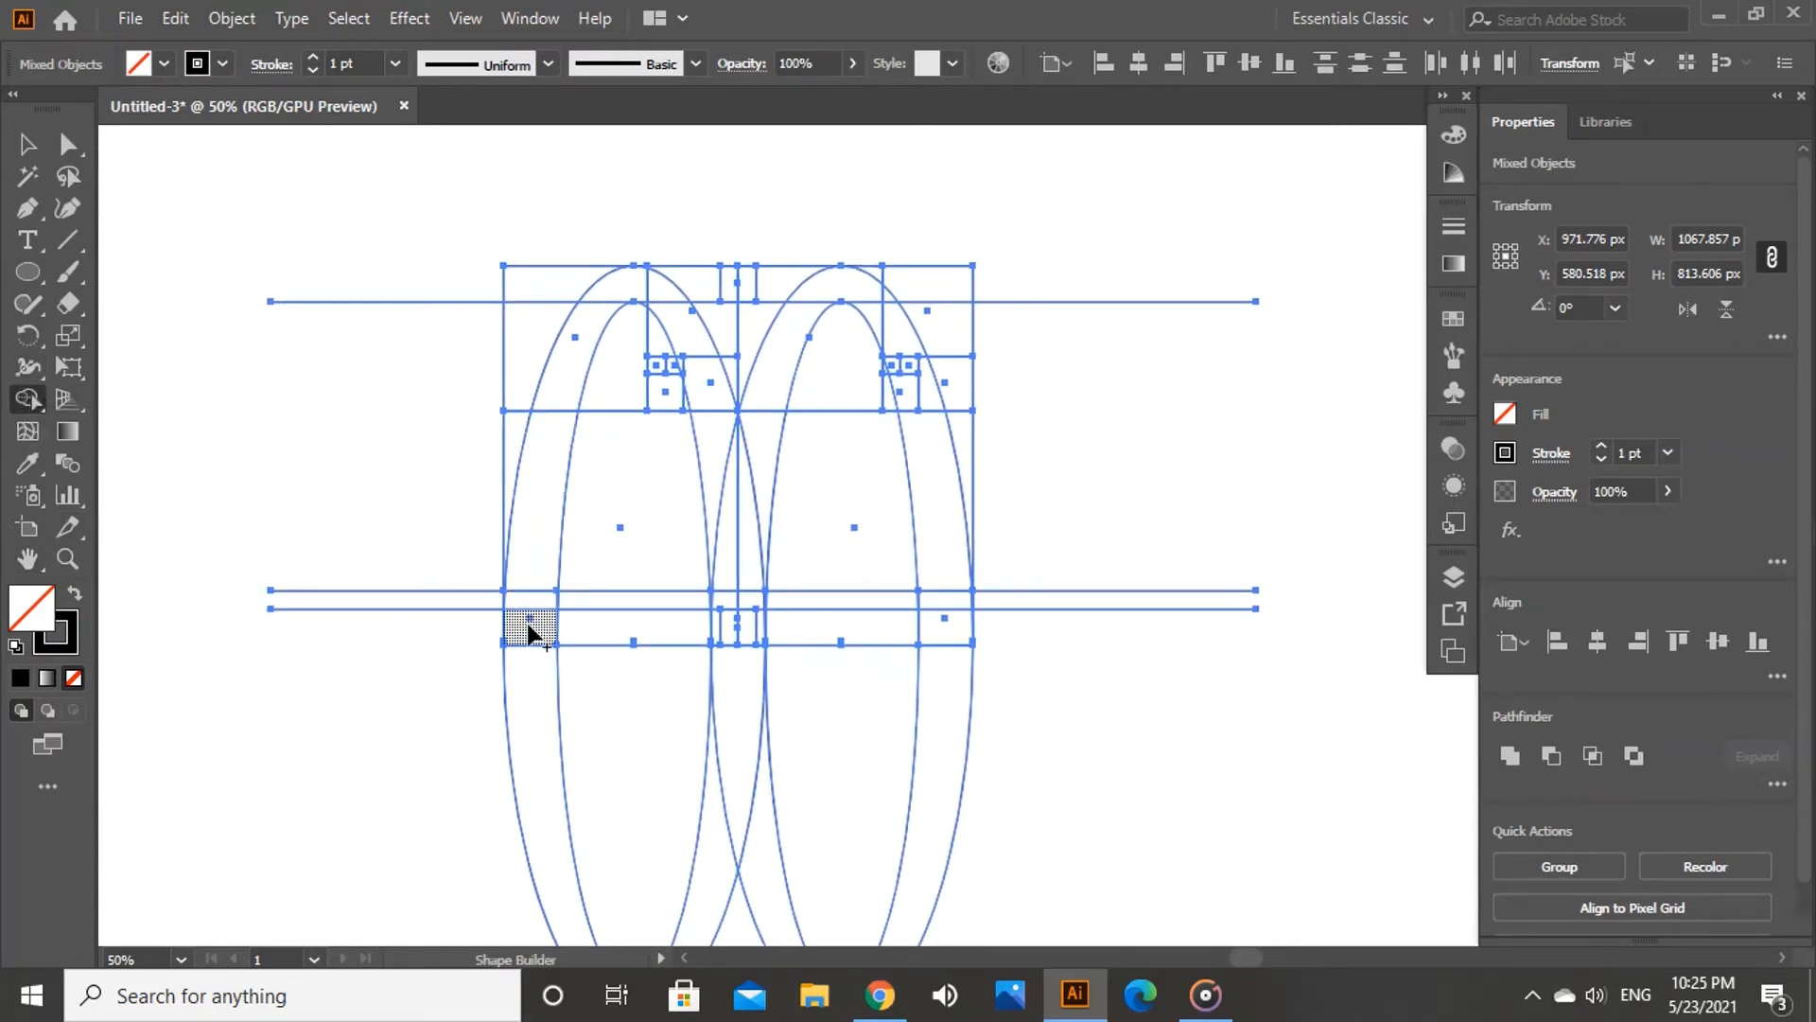
{"action": "left_click_drag", "start_coordinate": [529, 632], "coordinate": [530, 598]}
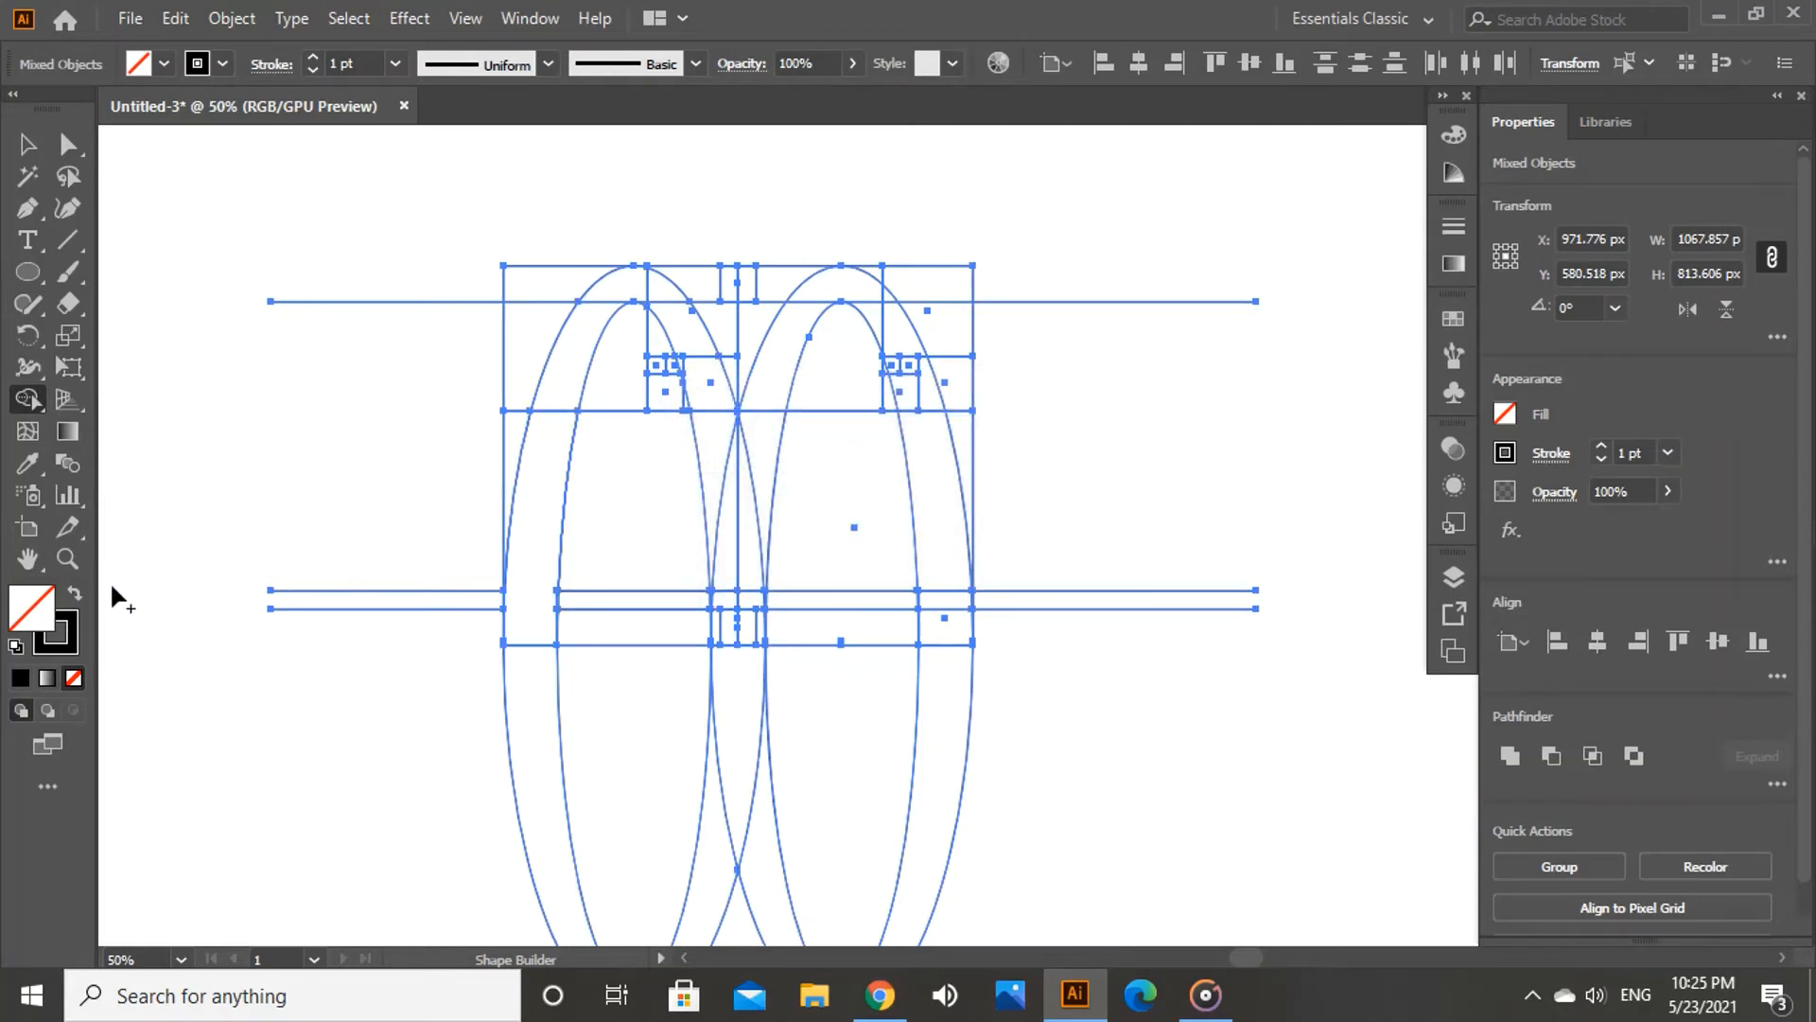
Step: Swap to a black fill without stroke and merge the left leg over the arch's crown into the first region descending on its inner side
{"action": "left_click", "coordinate": [73, 592]}
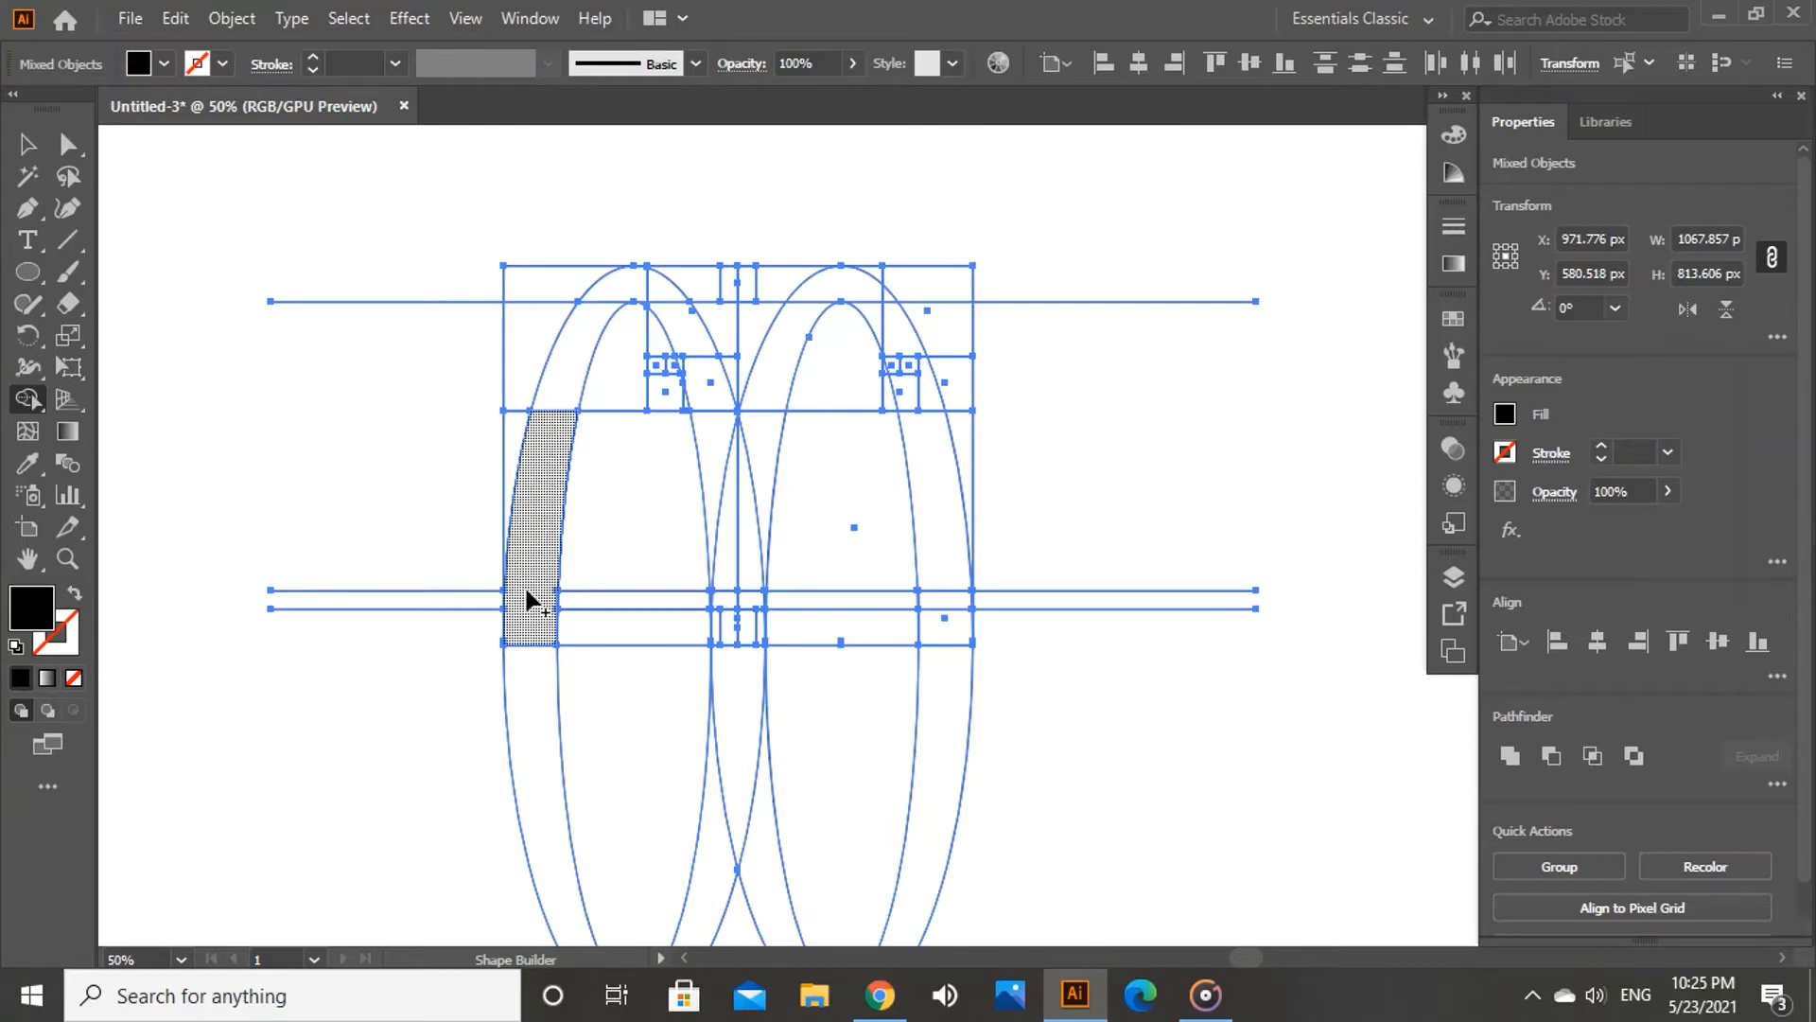
{"action": "mouse_move", "coordinate": [531, 601]}
{"action": "left_mouse_down"}
{"action": "mouse_move", "coordinate": [559, 388]}
{"action": "mouse_move", "coordinate": [660, 286]}
{"action": "mouse_move", "coordinate": [649, 297]}
{"action": "left_mouse_up"}
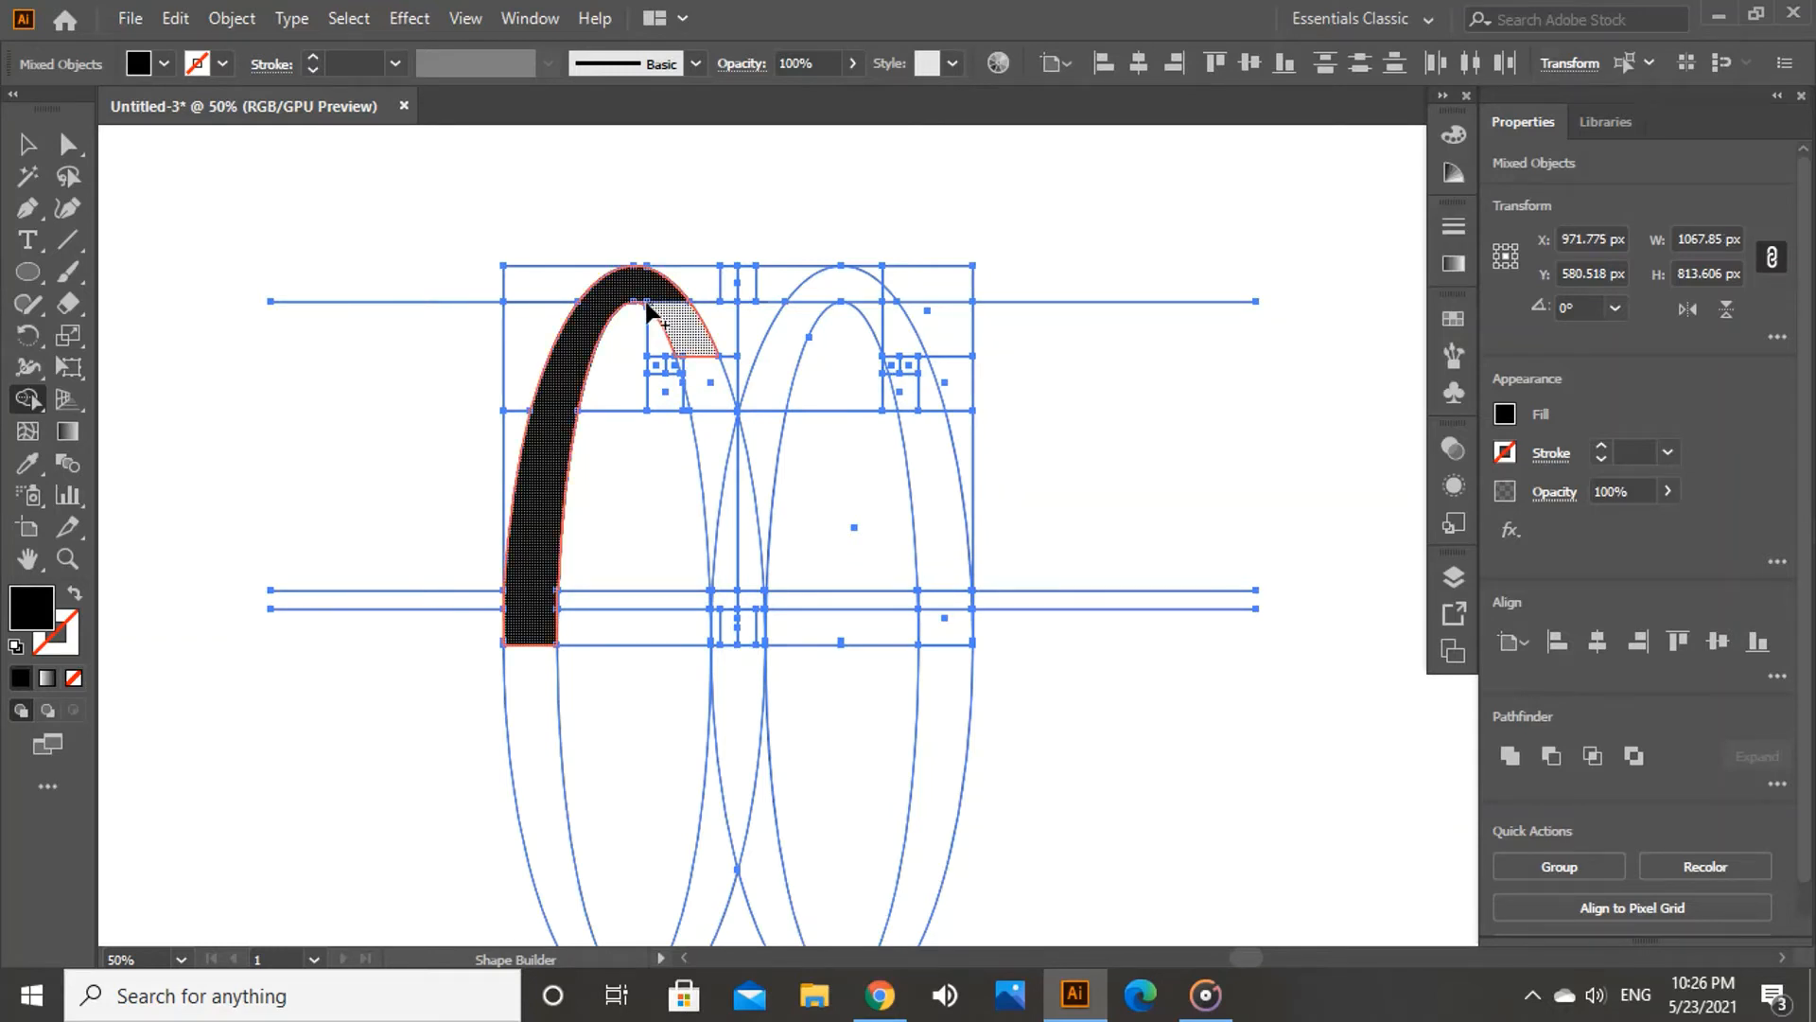
{"action": "left_click", "coordinate": [666, 320]}
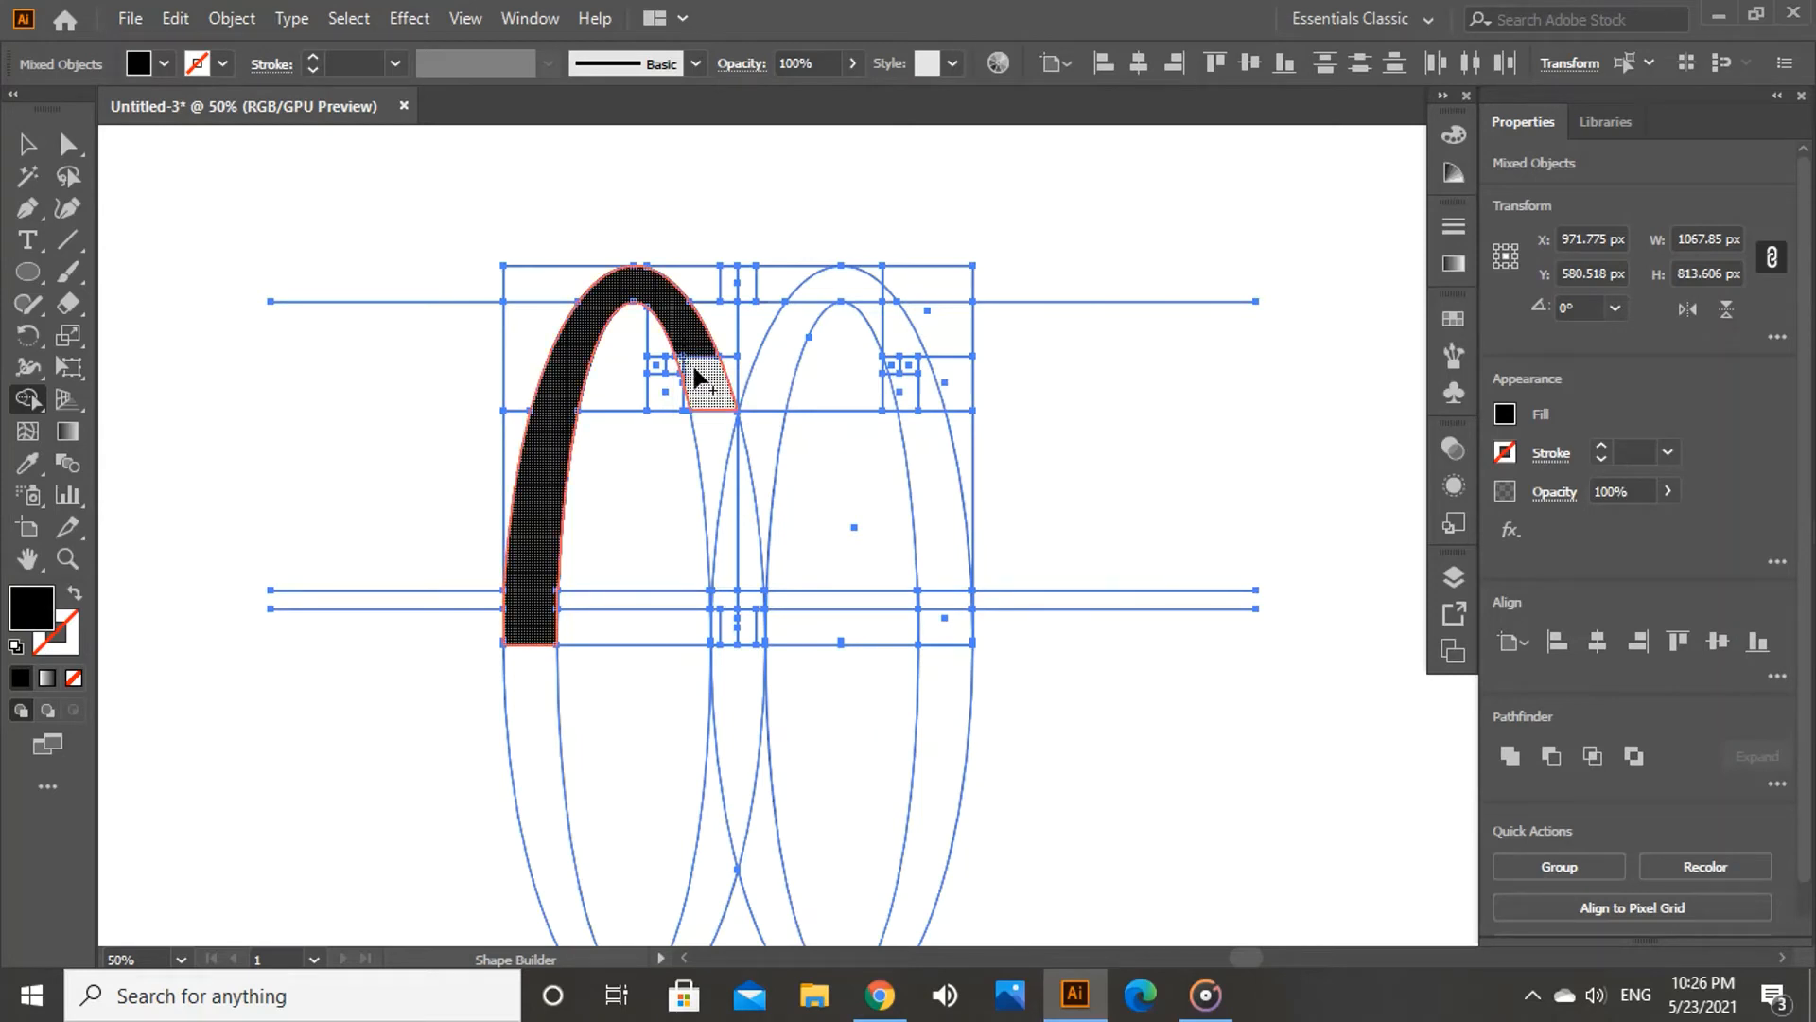
{"action": "mouse_move", "coordinate": [696, 373]}
{"action": "left_mouse_down"}
{"action": "mouse_move", "coordinate": [747, 516]}
{"action": "mouse_move", "coordinate": [759, 622]}
{"action": "left_mouse_up"}
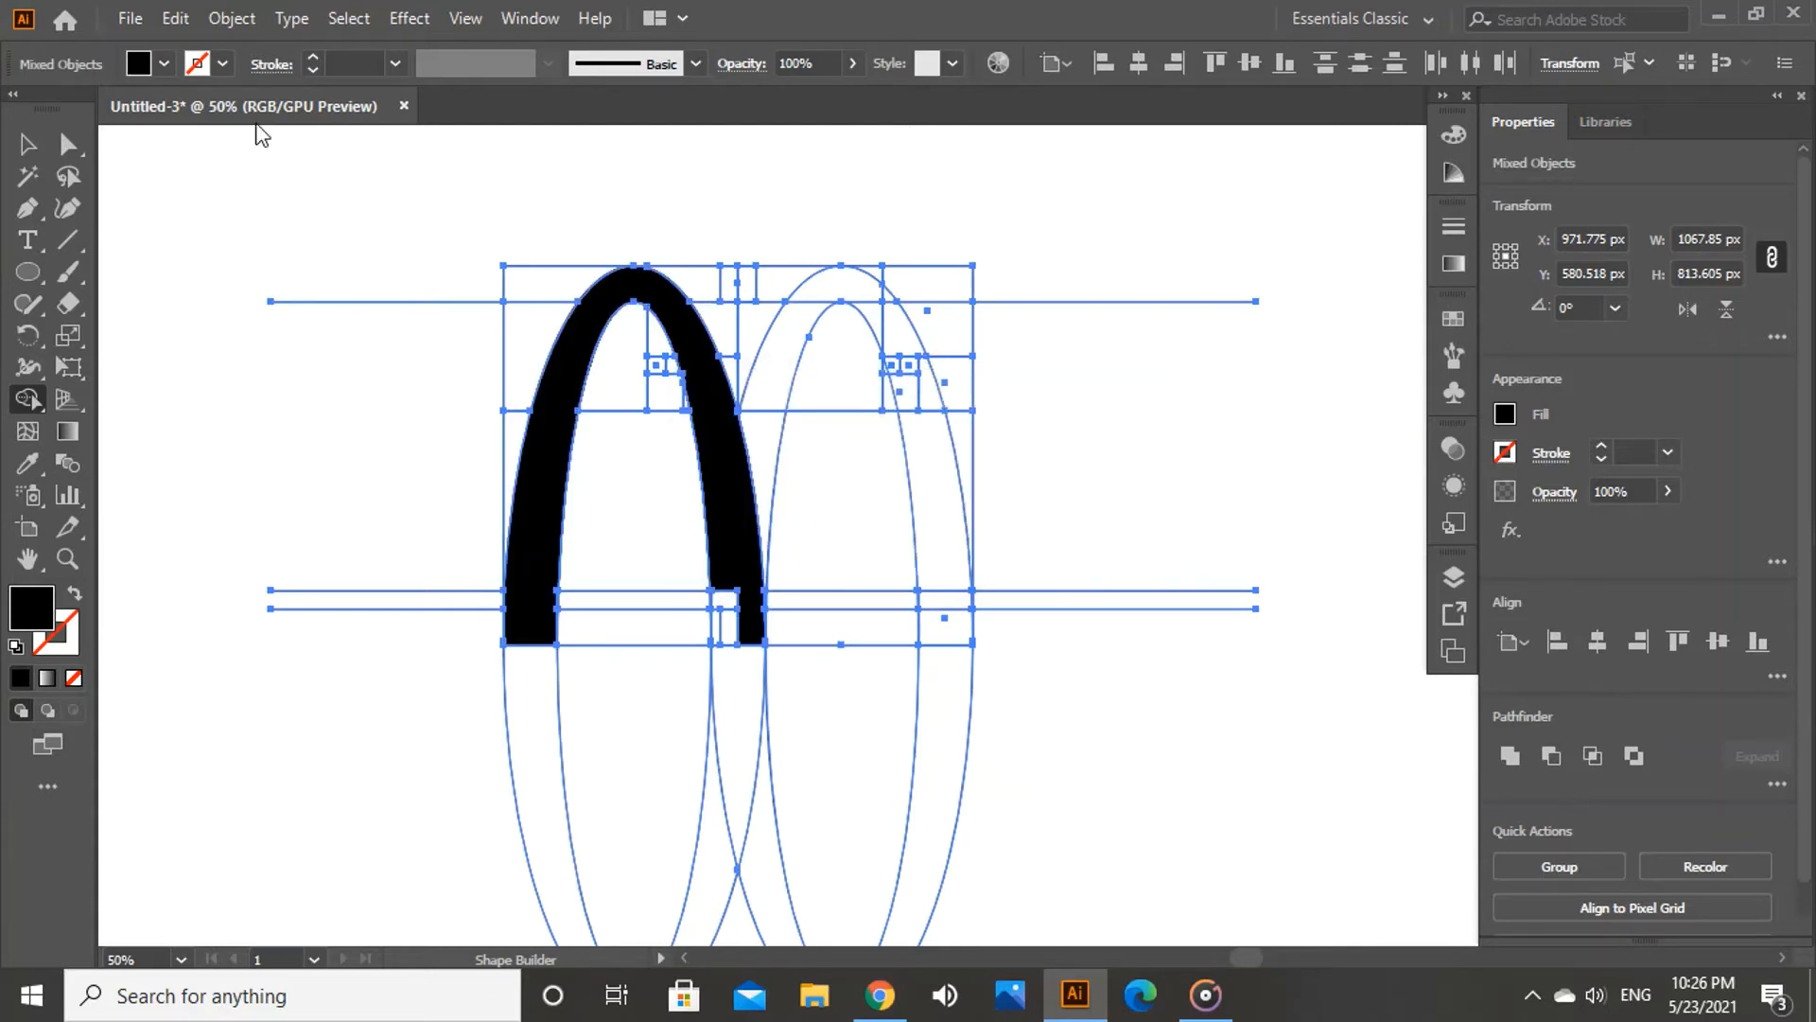
{"action": "left_click", "coordinate": [175, 18]}
{"action": "left_click", "coordinate": [203, 48]}
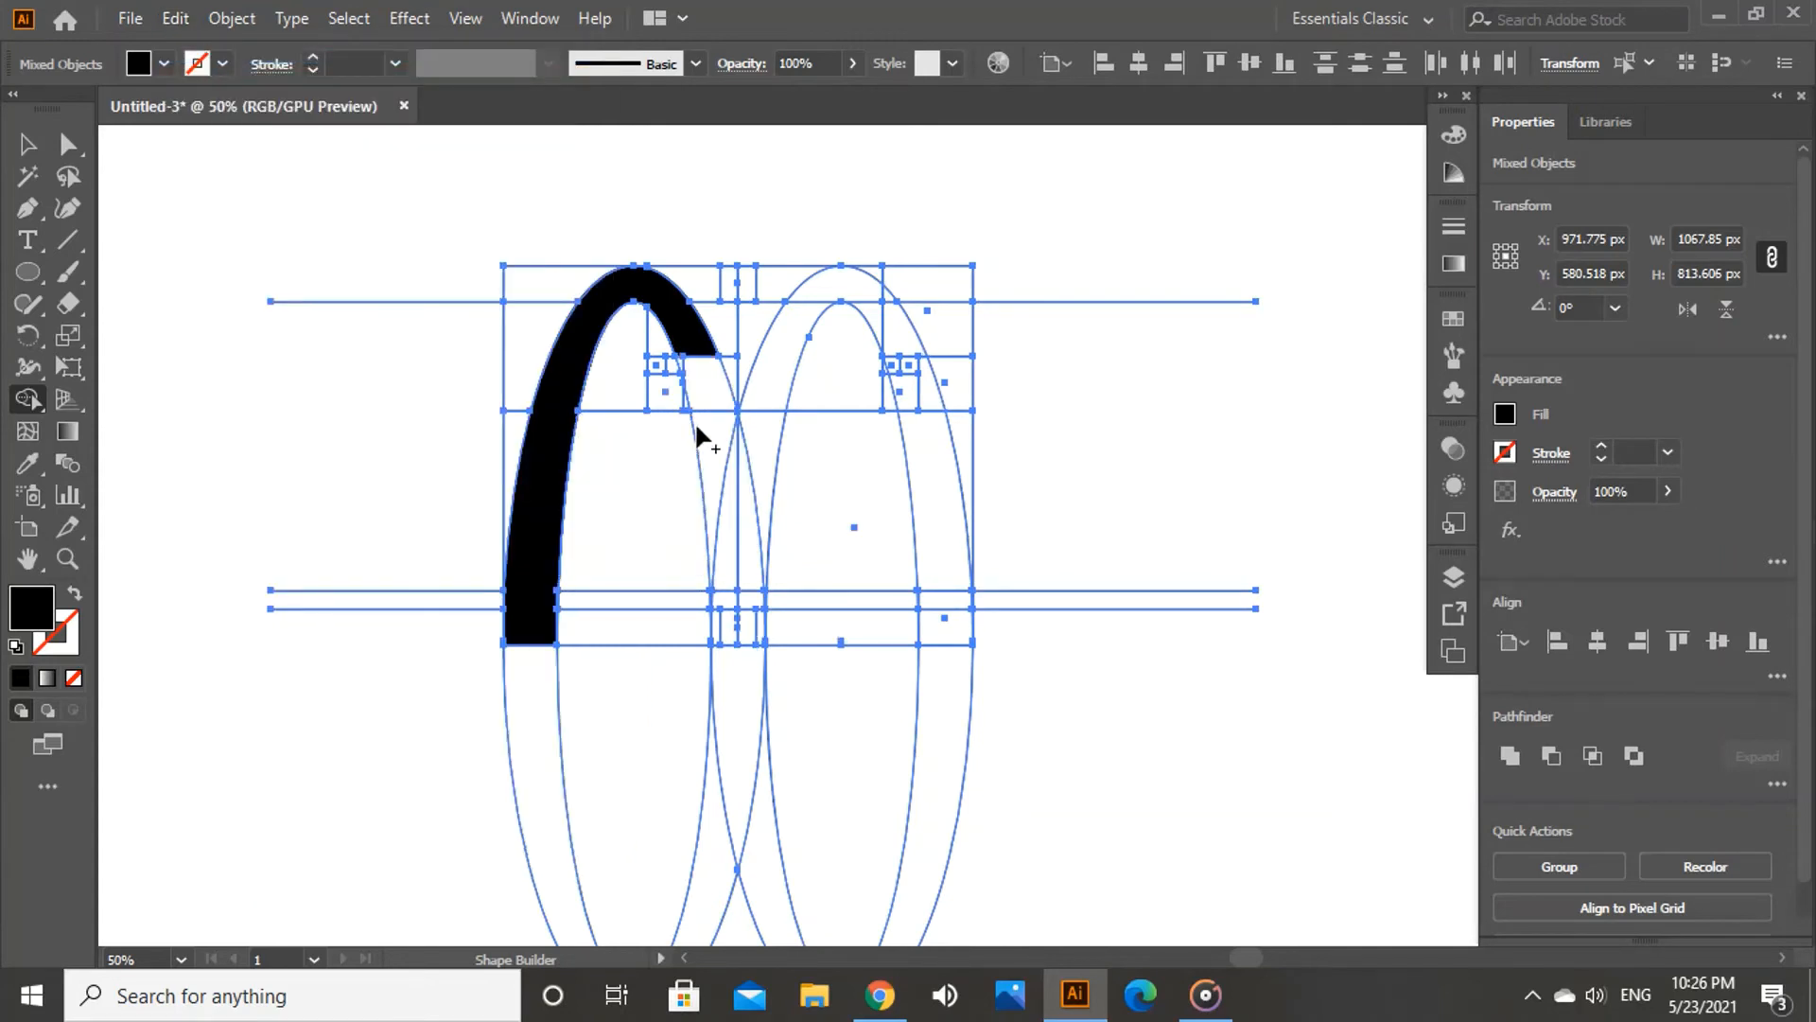
Step: Merge the middle leg down to the lowest horizontal line and the right arch down to the grid's bottom edge into the black shape
{"action": "mouse_move", "coordinate": [697, 365]}
{"action": "left_mouse_down"}
{"action": "mouse_move", "coordinate": [751, 527]}
{"action": "mouse_move", "coordinate": [754, 602]}
{"action": "mouse_move", "coordinate": [742, 592]}
{"action": "left_mouse_up"}
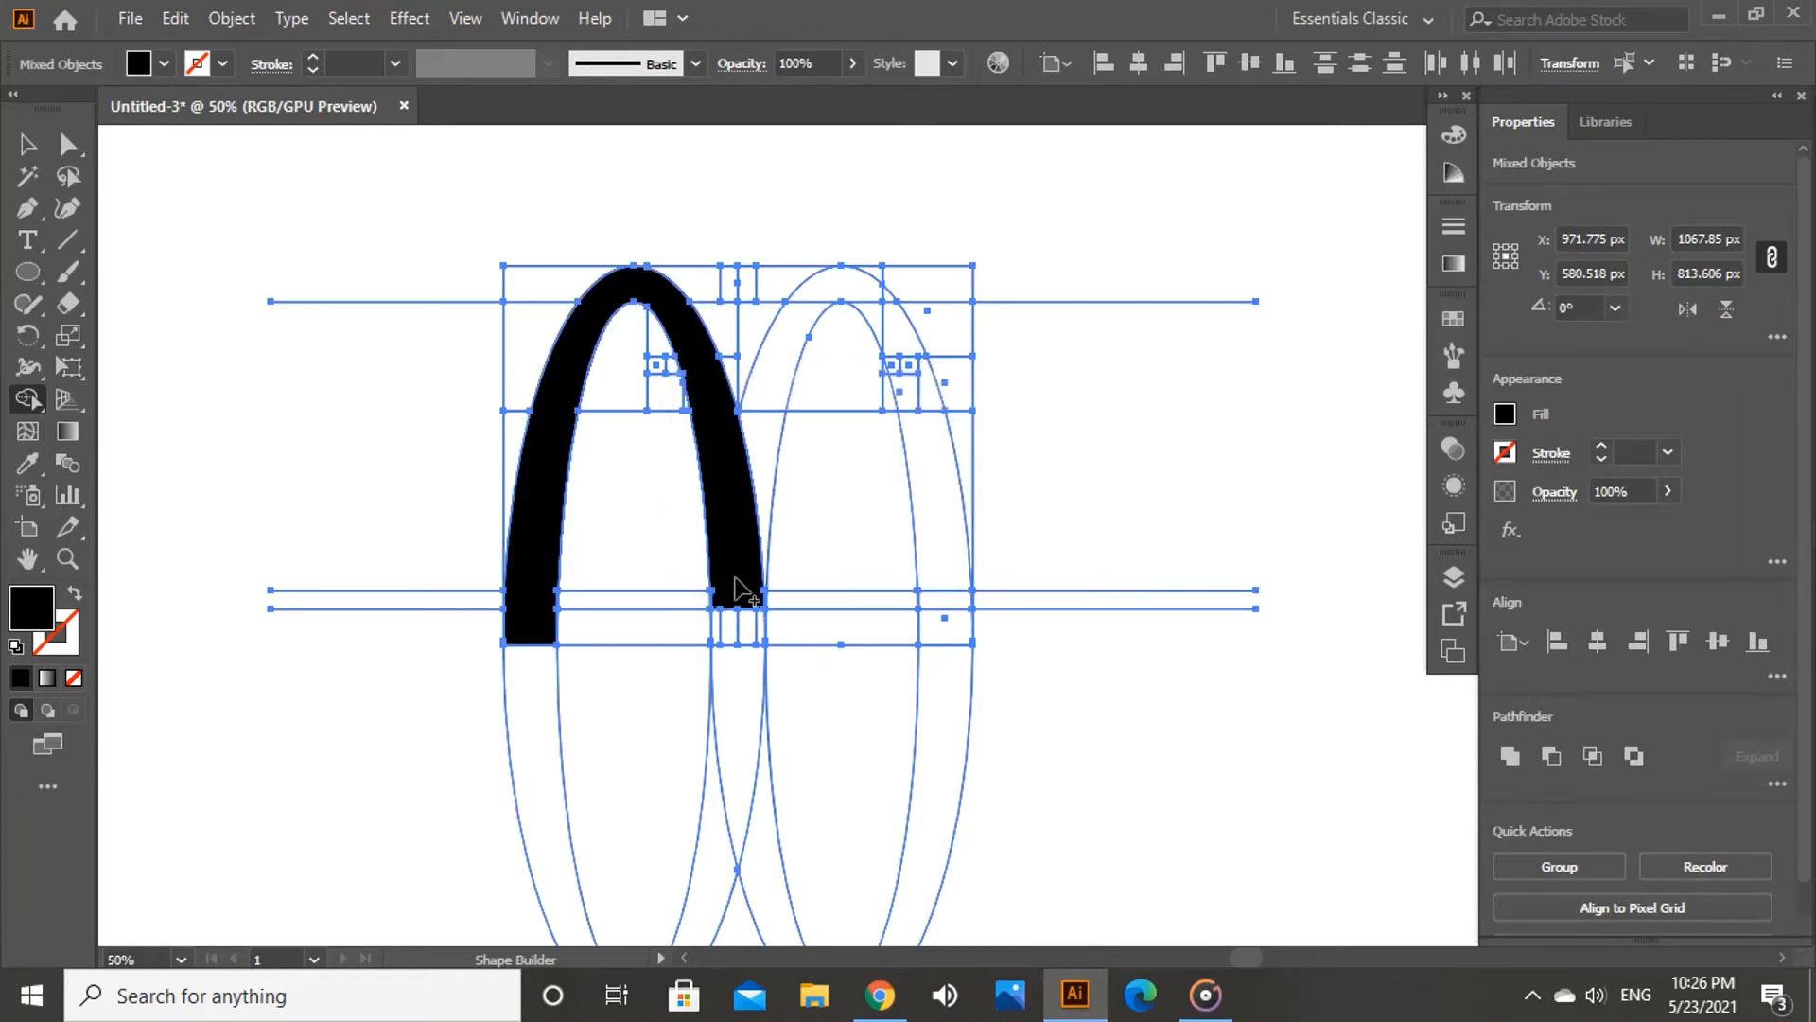
{"action": "left_click", "coordinate": [763, 518]}
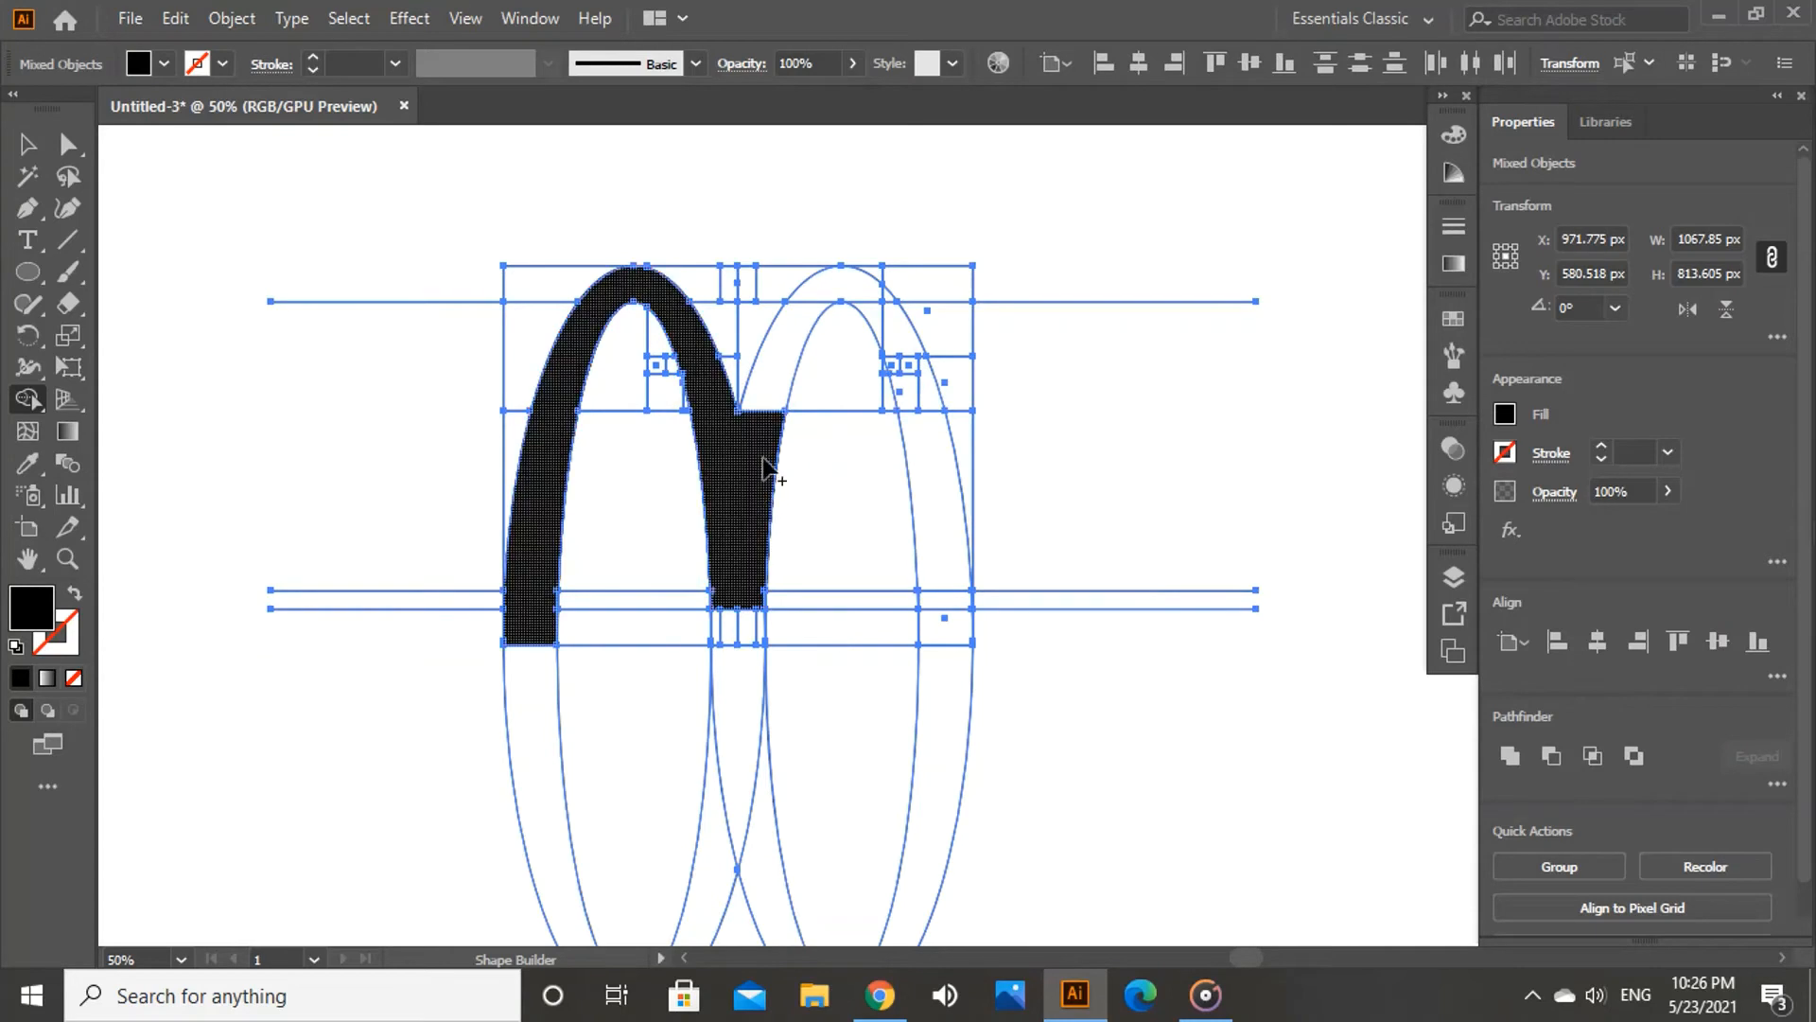
{"action": "mouse_move", "coordinate": [771, 464]}
{"action": "left_mouse_down"}
{"action": "mouse_move", "coordinate": [770, 409]}
{"action": "mouse_move", "coordinate": [813, 329]}
{"action": "mouse_move", "coordinate": [838, 301]}
{"action": "mouse_move", "coordinate": [889, 323]}
{"action": "mouse_move", "coordinate": [884, 304]}
{"action": "mouse_move", "coordinate": [929, 433]}
{"action": "mouse_move", "coordinate": [946, 630]}
{"action": "left_mouse_up"}
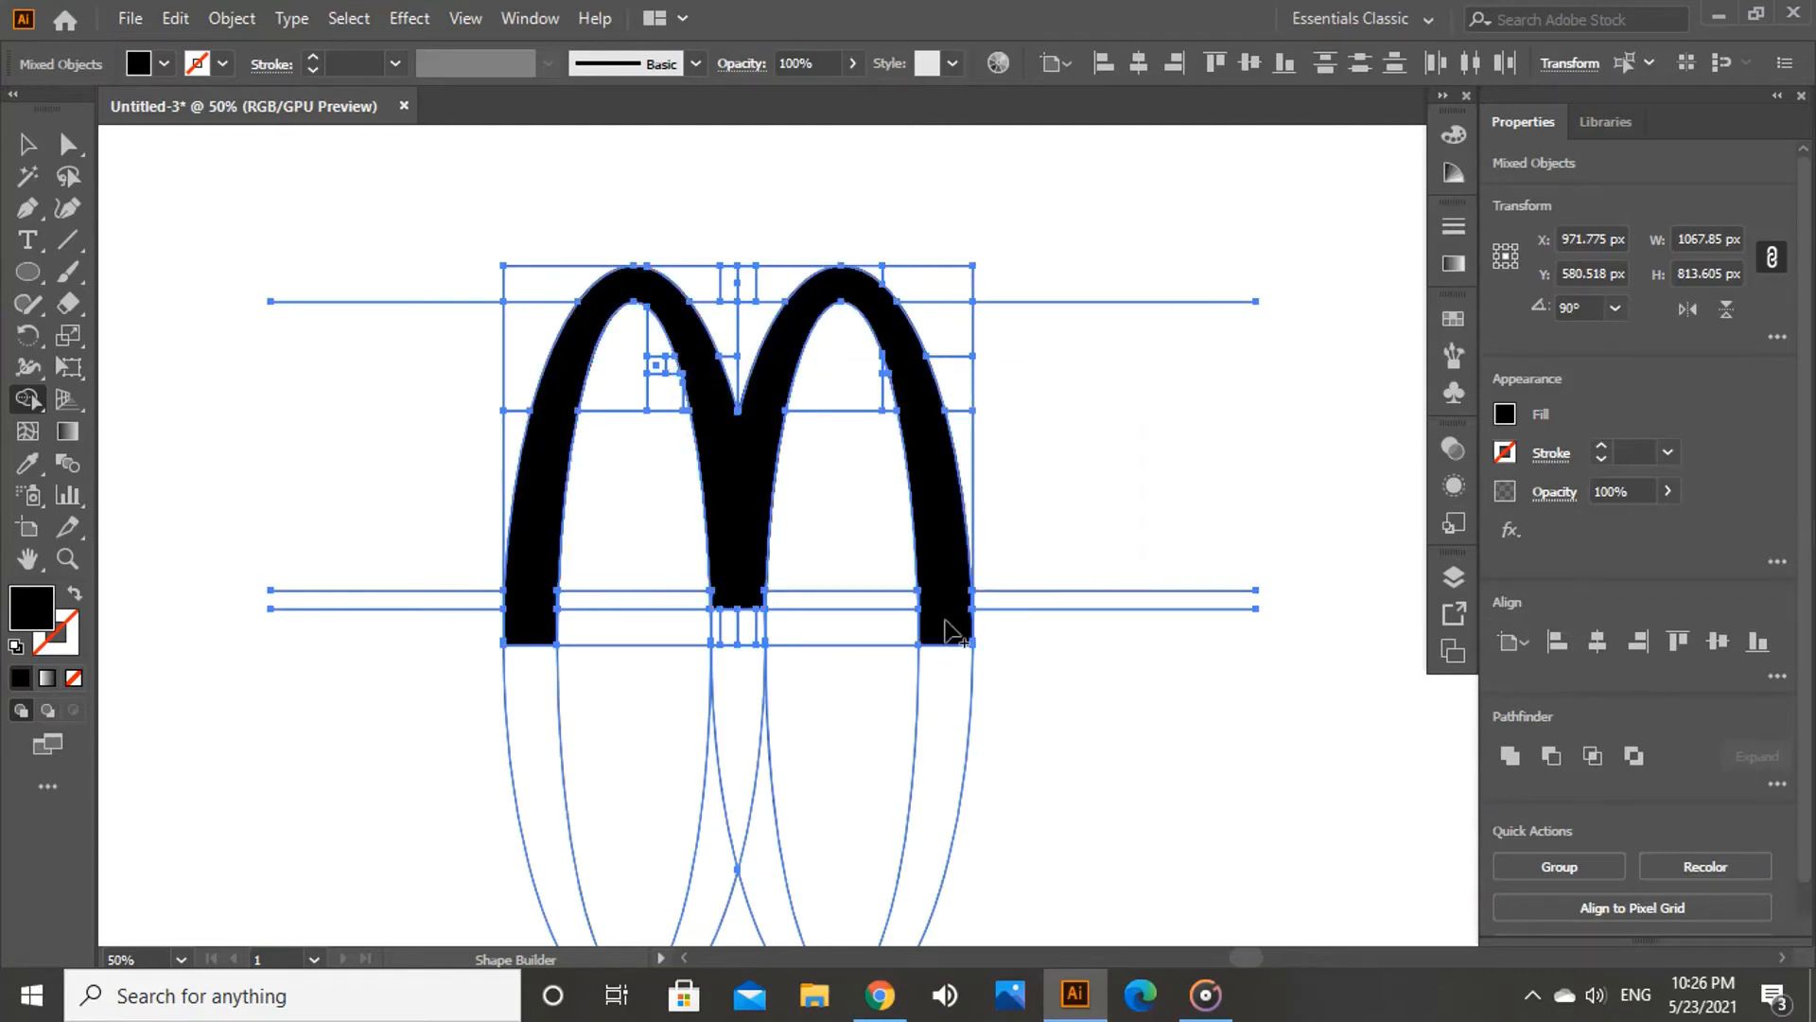
Step: Merge the small leftover sliver on the left arch's inner right edge, beside the small squares, into the black shape
{"action": "left_click", "coordinate": [66, 563]}
{"action": "left_click_drag", "start_coordinate": [533, 504], "coordinate": [777, 267]}
{"action": "left_click", "coordinate": [841, 239]}
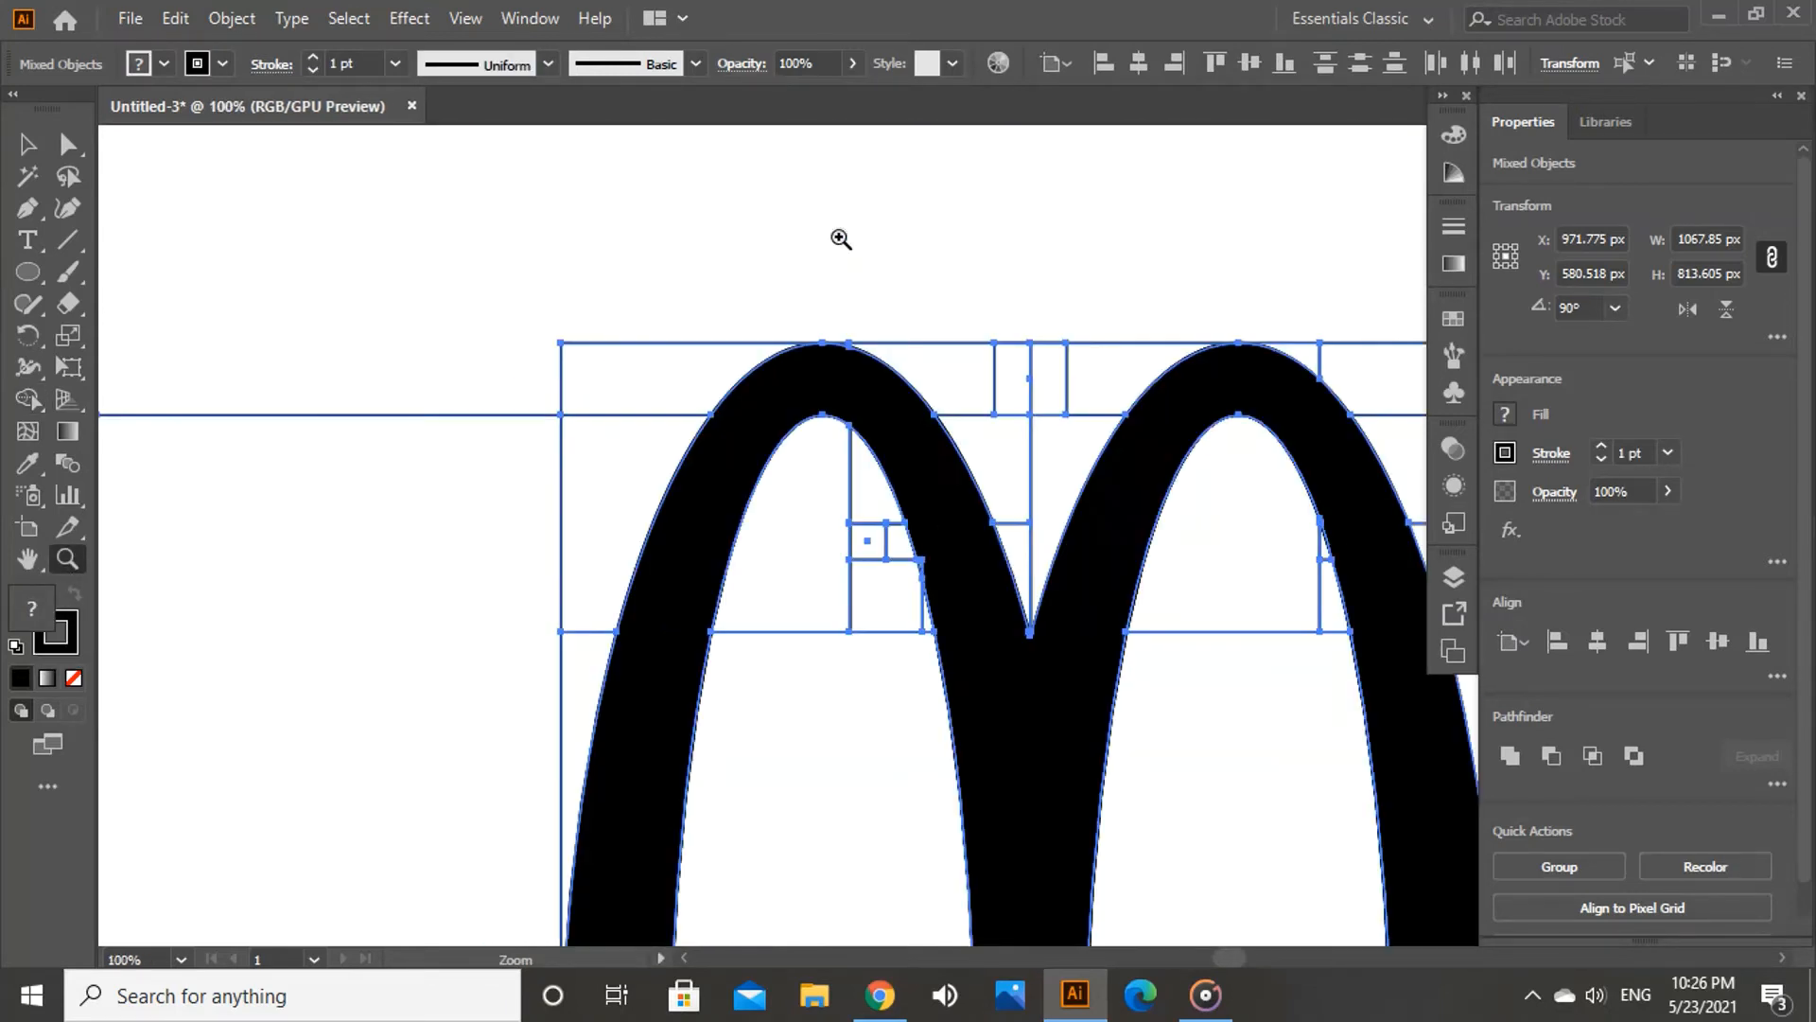
{"action": "left_click", "coordinate": [973, 556]}
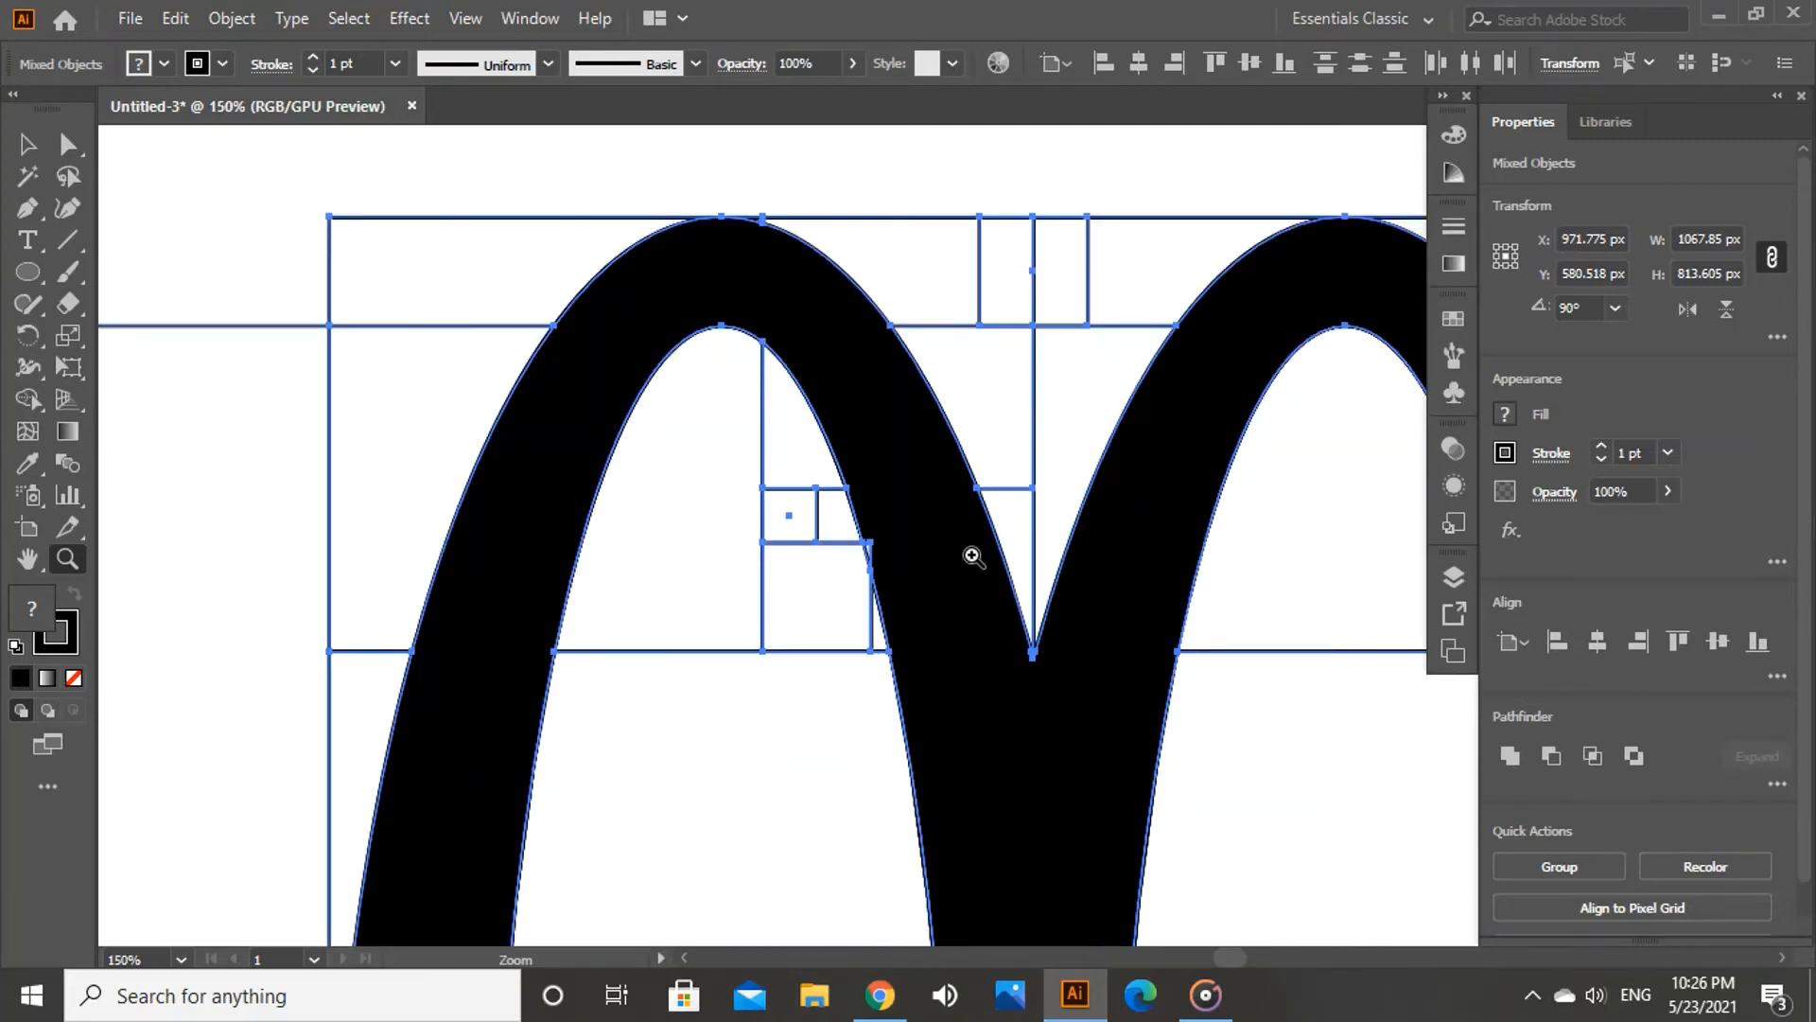
{"action": "left_click", "coordinate": [29, 396]}
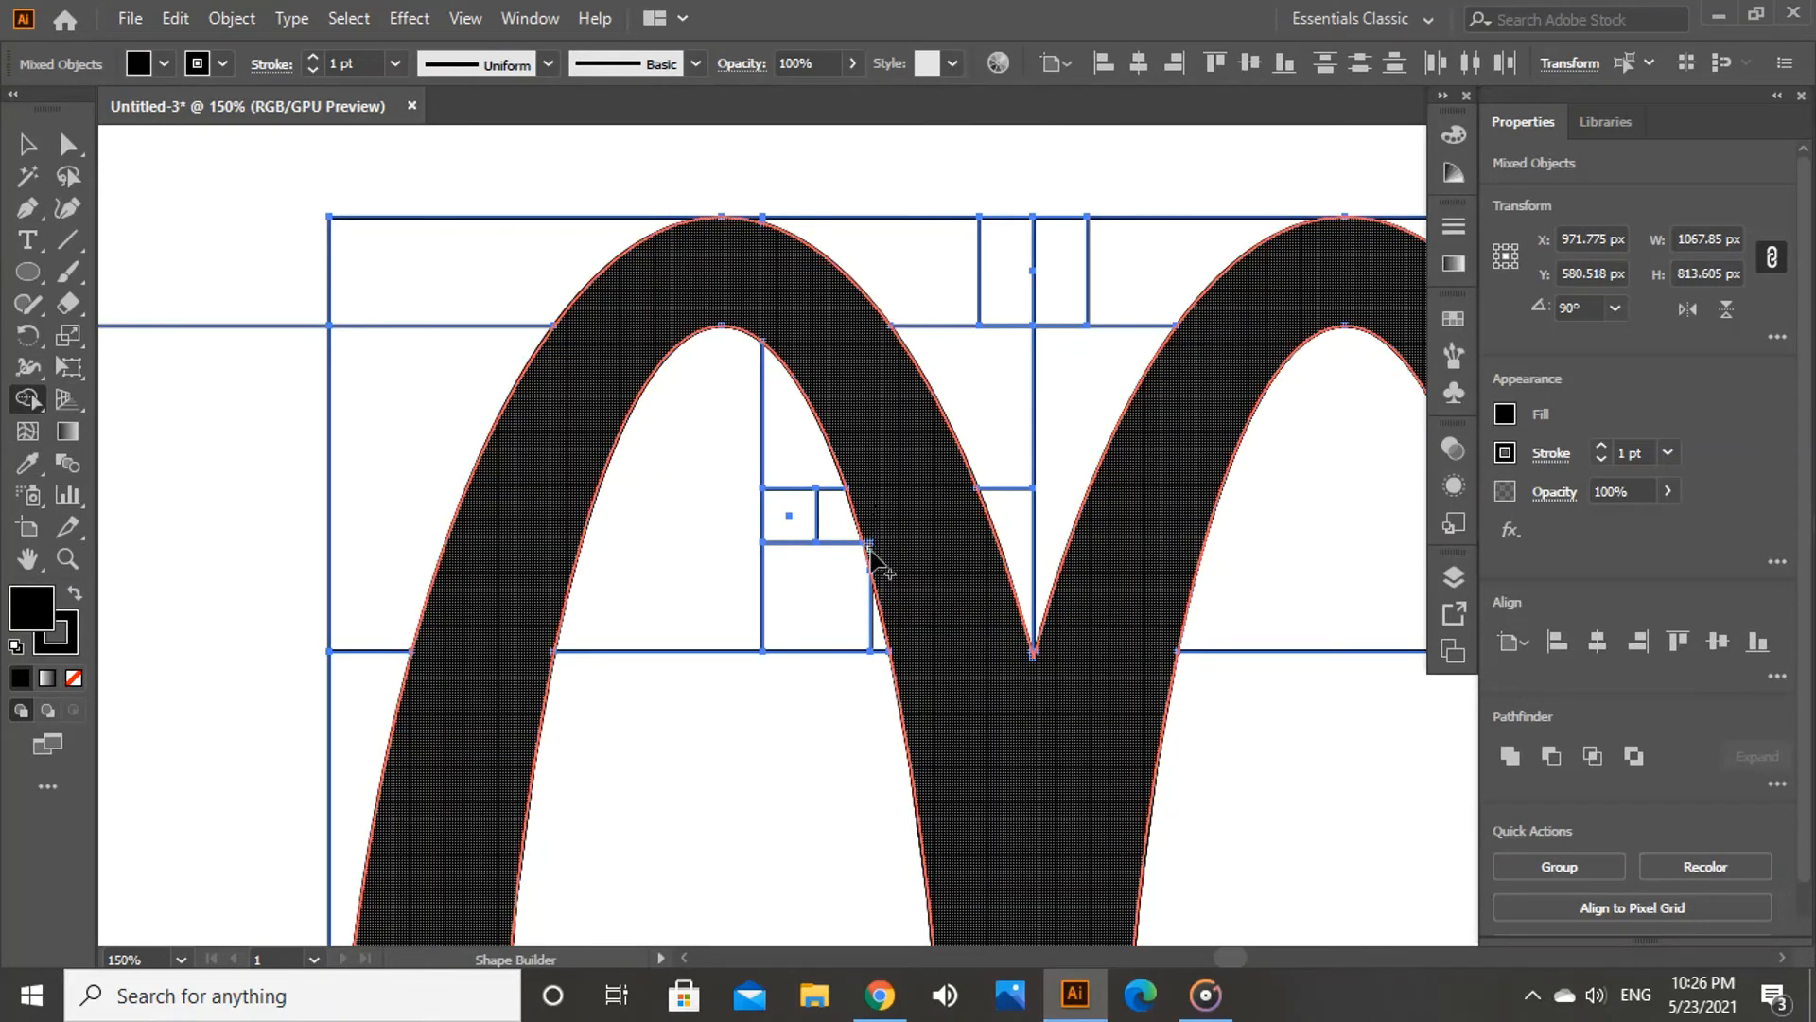
{"action": "left_click_drag", "start_coordinate": [870, 549], "coordinate": [871, 556]}
Step: Merge the tiny leftover area at the valley between the two arches into the black shape with the Shape Builder
{"action": "left_click_drag", "start_coordinate": [1031, 657], "coordinate": [1041, 667]}
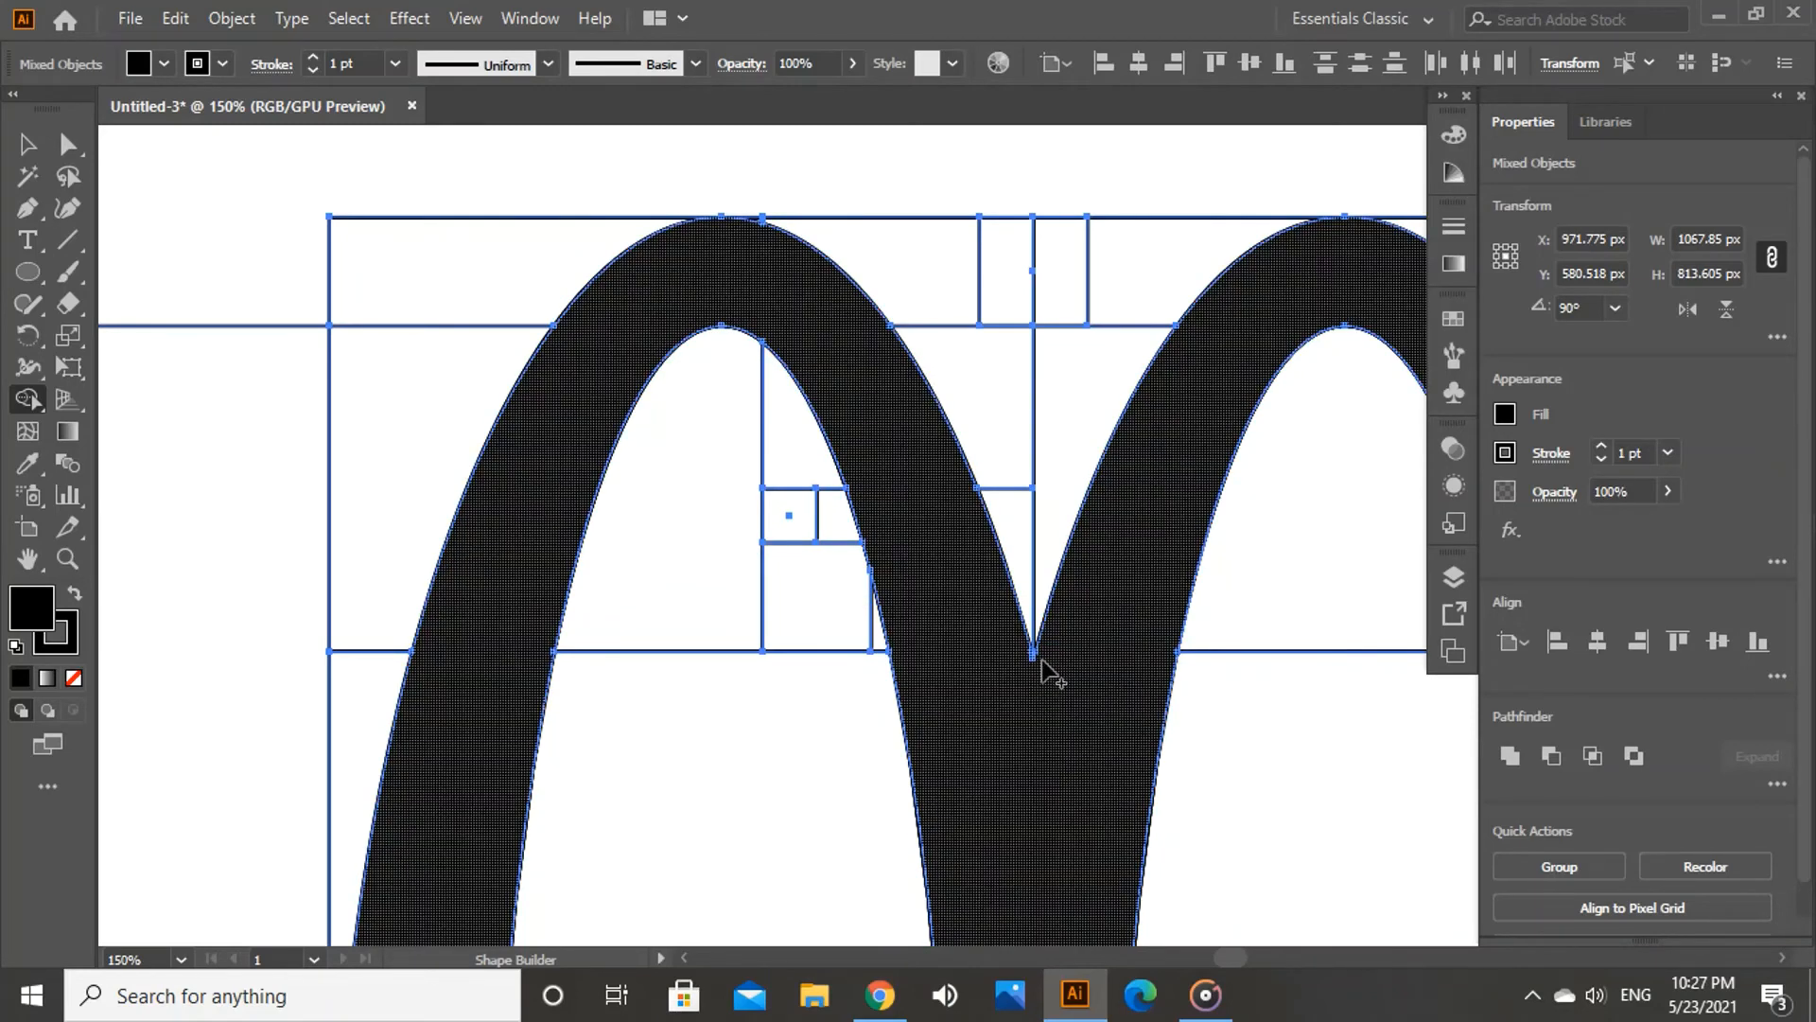
{"action": "left_click", "coordinate": [69, 559]}
{"action": "left_click", "coordinate": [1090, 693]}
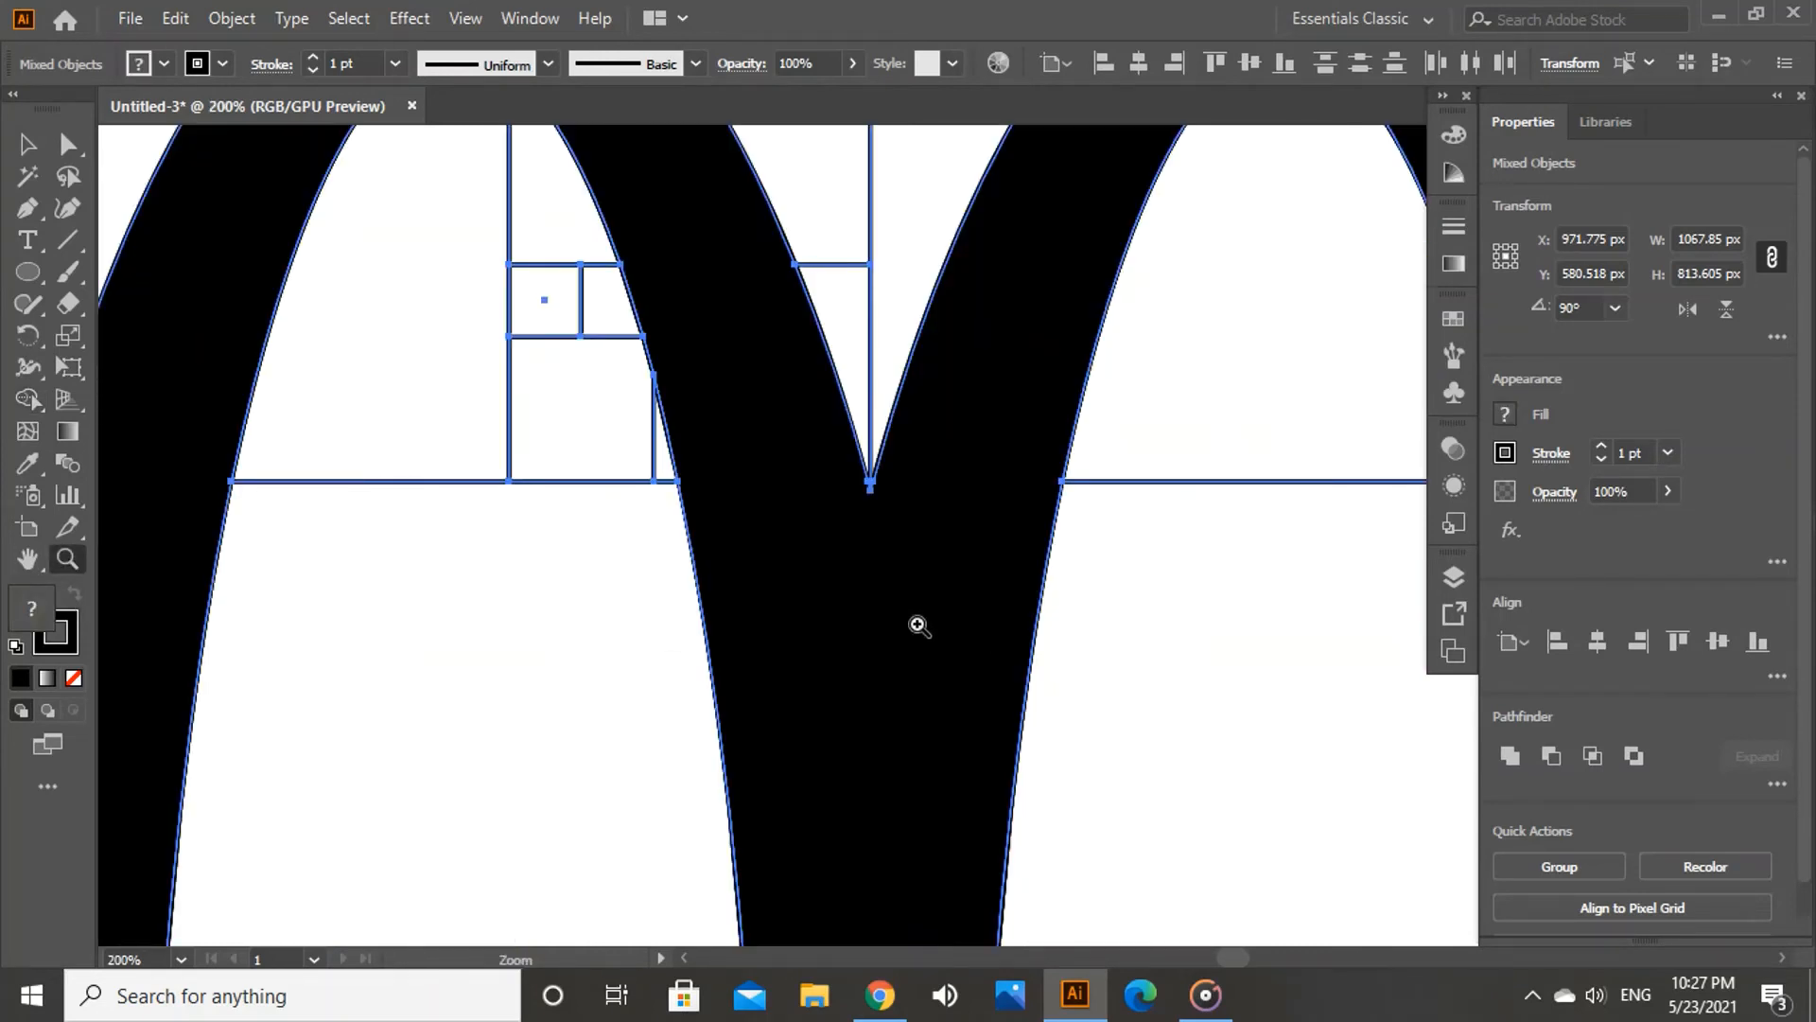
Step: Merge the thin slivers along the lower inner edge of the left leg and the sides of the middle leg into the black shape
{"action": "left_click", "coordinate": [27, 559]}
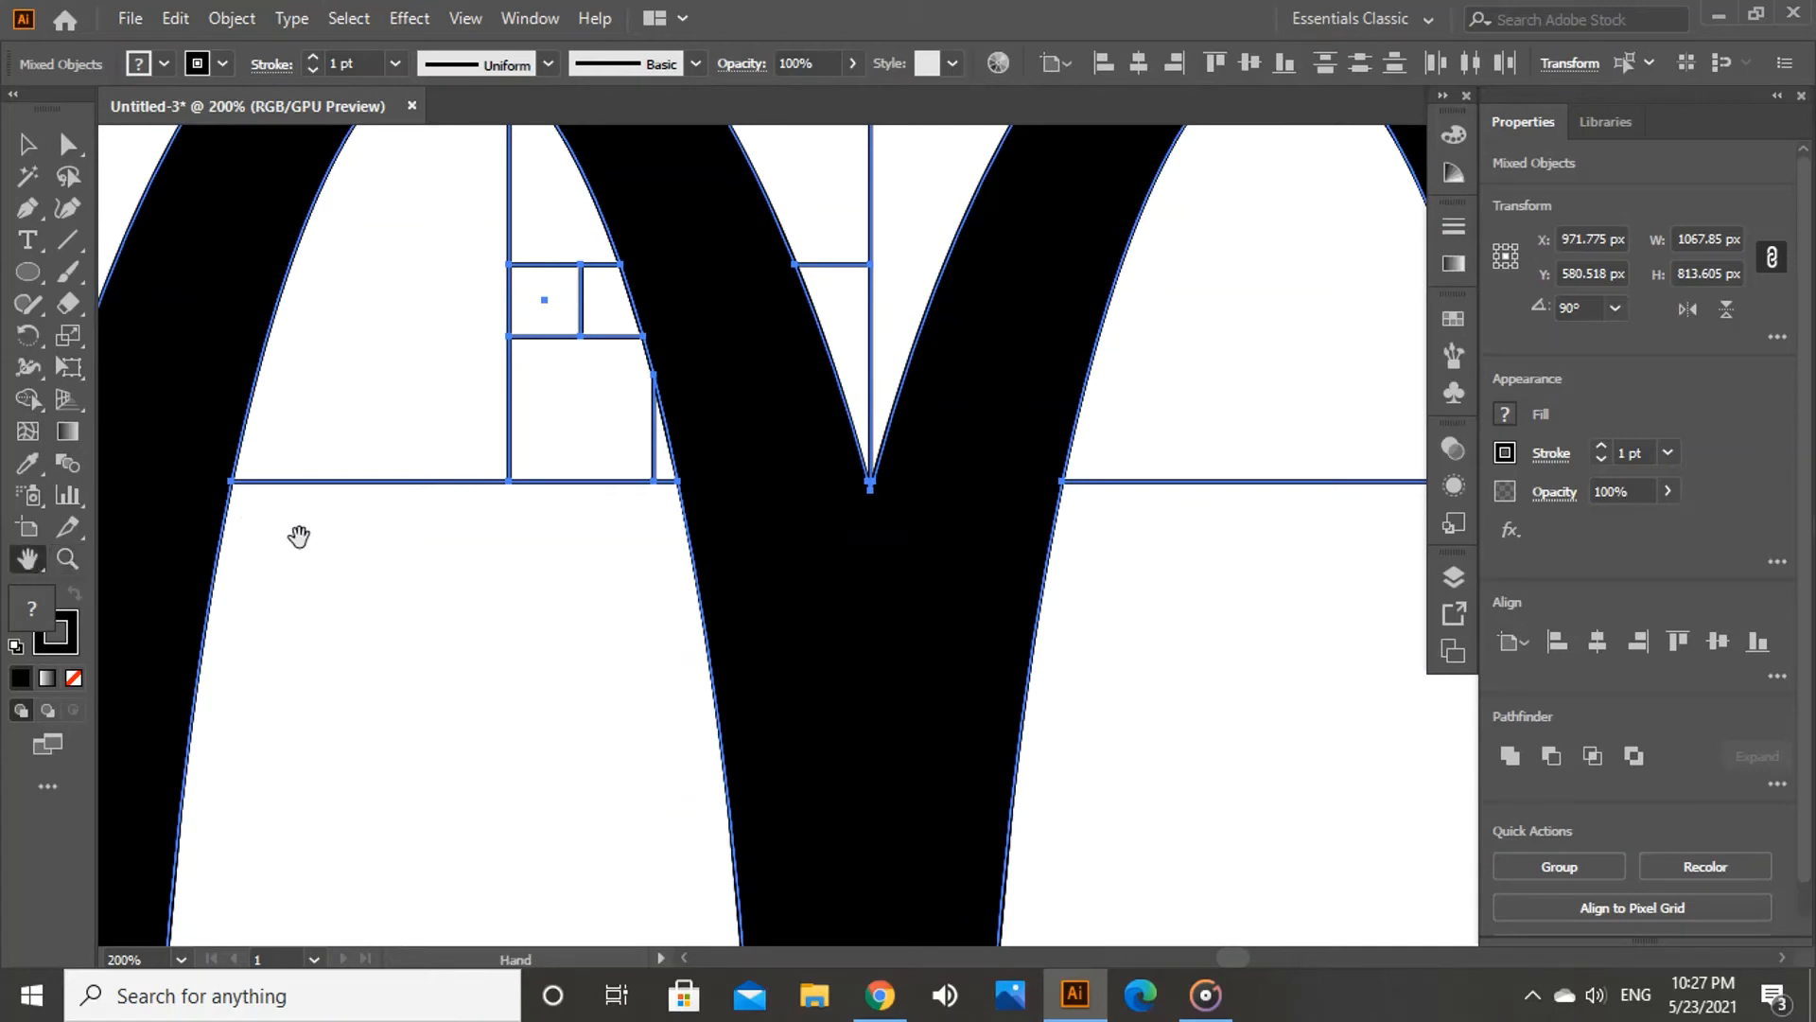
{"action": "left_click_drag", "start_coordinate": [296, 530], "coordinate": [531, 417]}
{"action": "scroll", "coordinate": [567, 413], "scroll_direction": "down", "scroll_amount": 5}
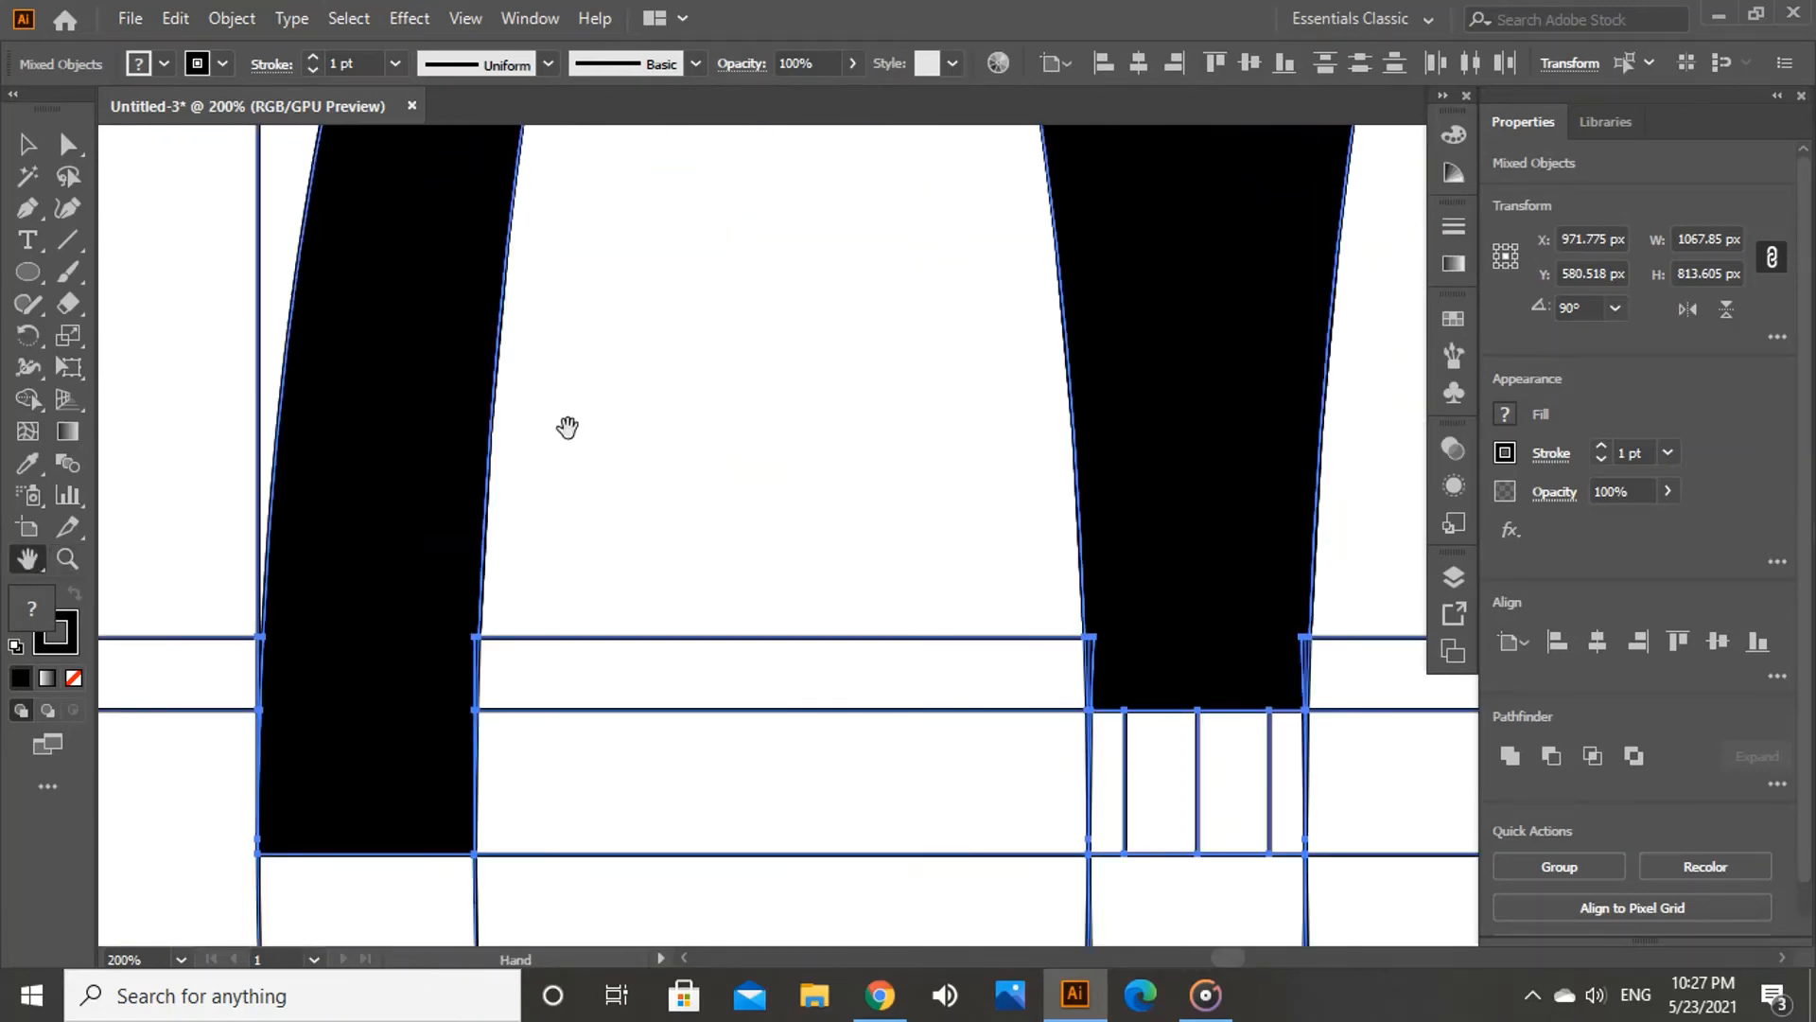
{"action": "left_click", "coordinate": [29, 405]}
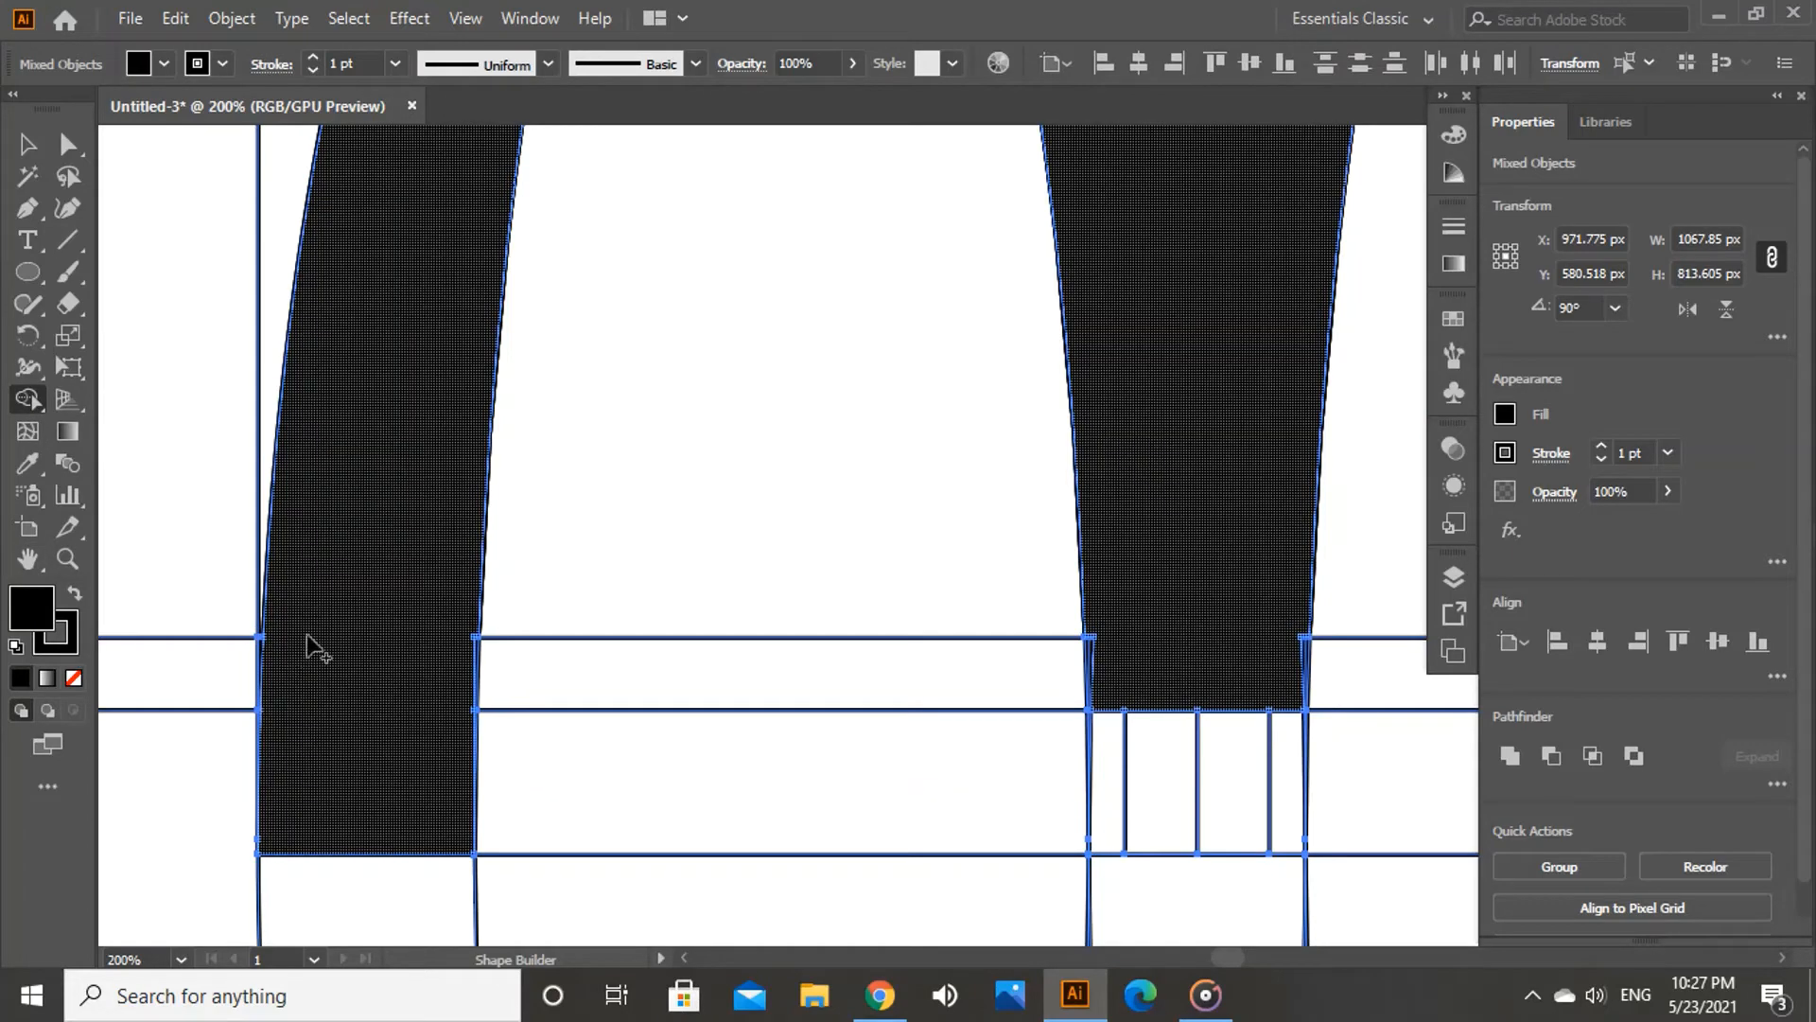
{"action": "left_click_drag", "start_coordinate": [365, 644], "coordinate": [473, 647]}
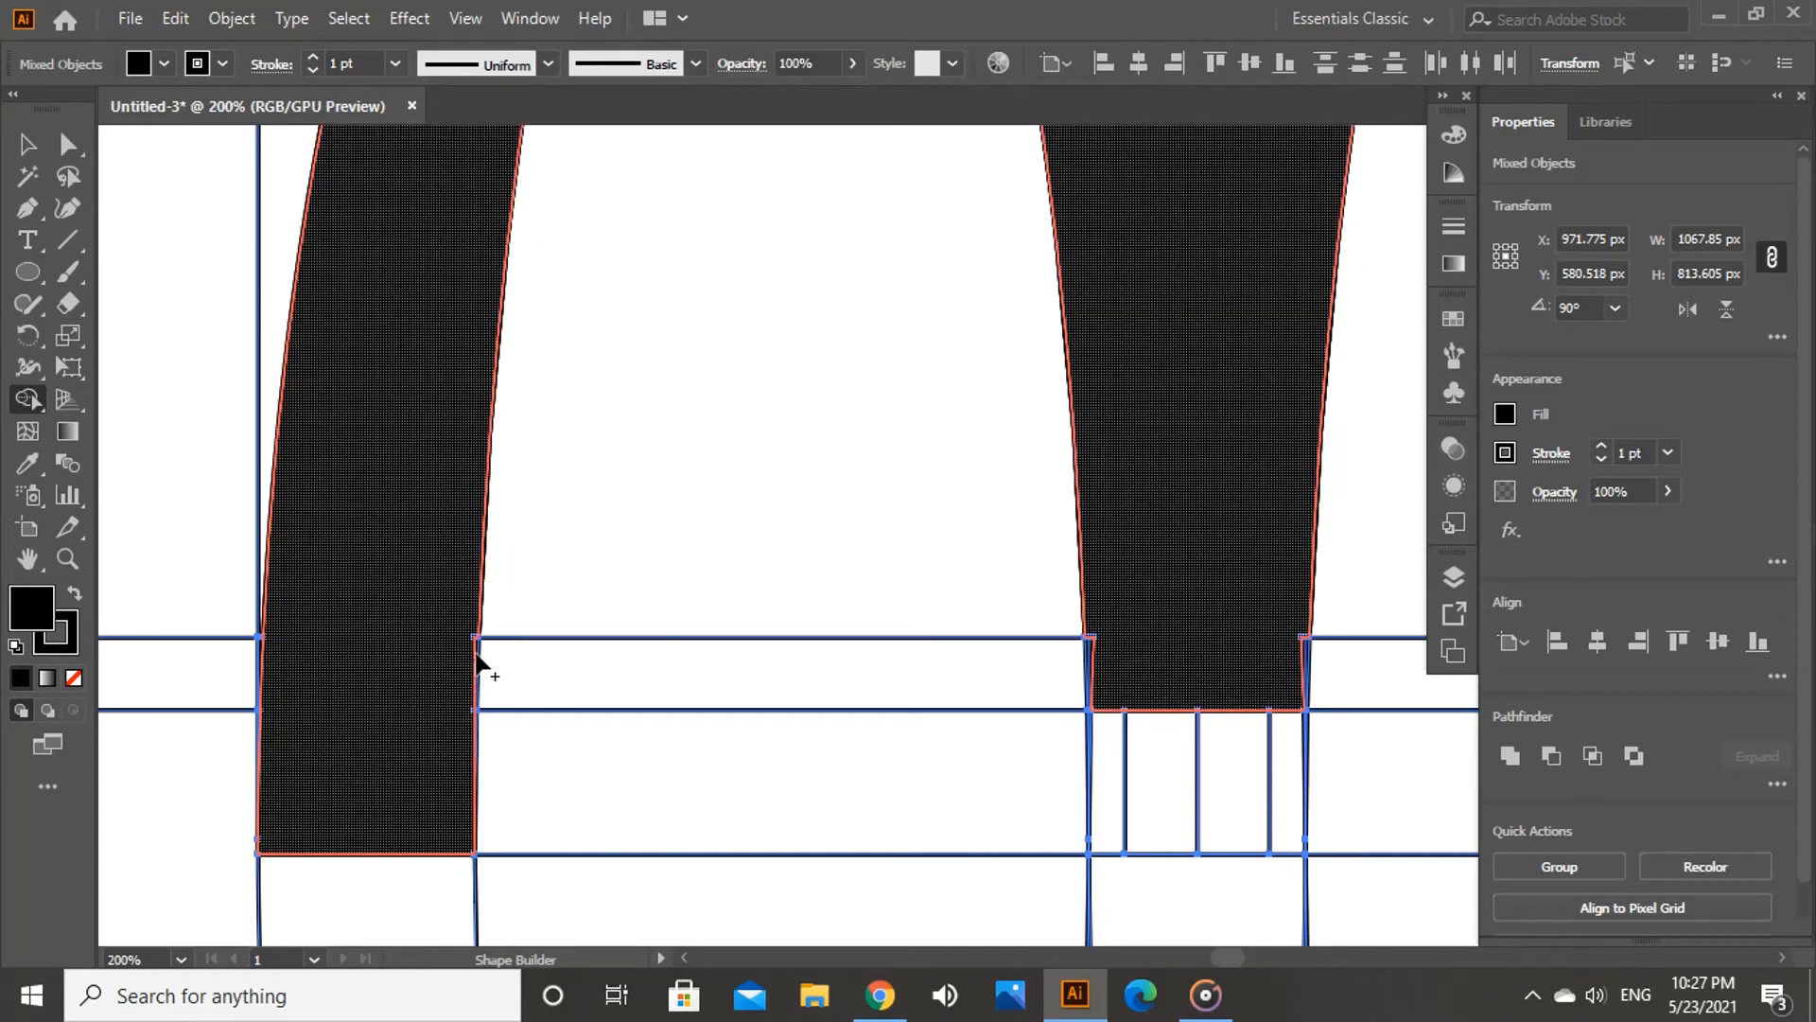
{"action": "left_click", "coordinate": [478, 667]}
{"action": "left_click", "coordinate": [1094, 662]}
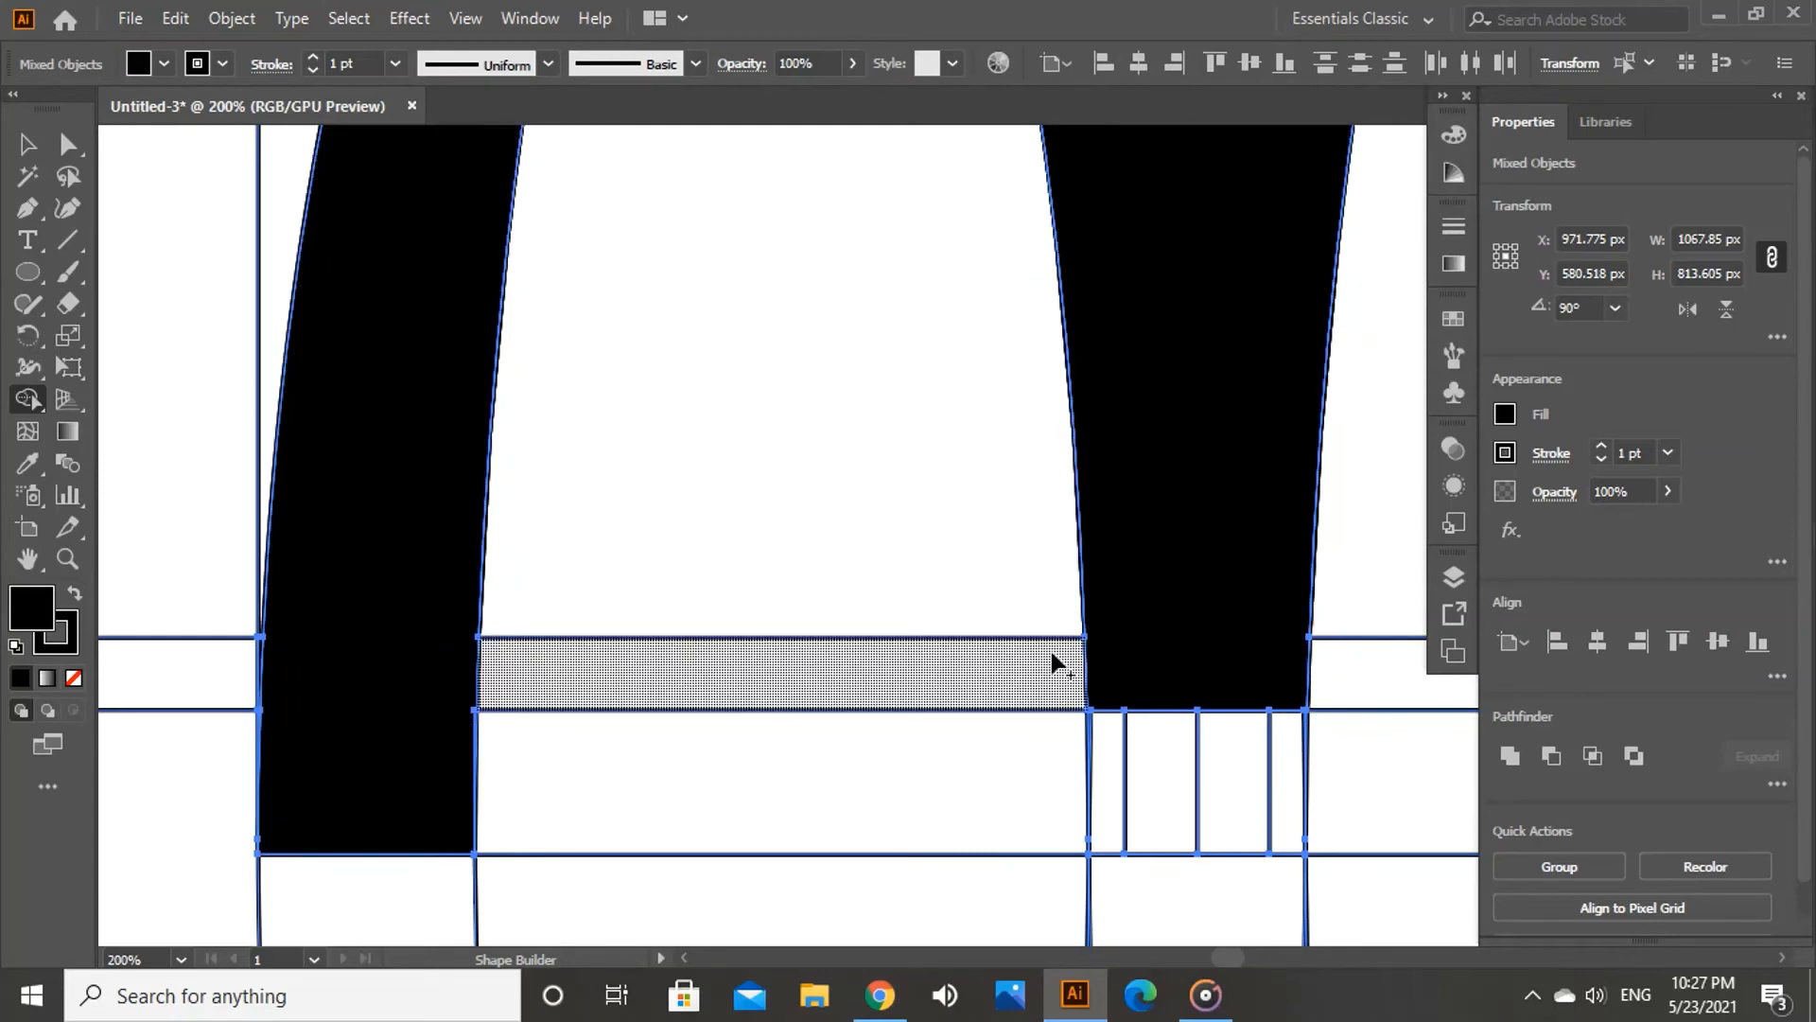
Step: Merge the thin sliver along the right leg's lower inner edge into the black shape with the Shape Builder
{"action": "left_click", "coordinate": [28, 558]}
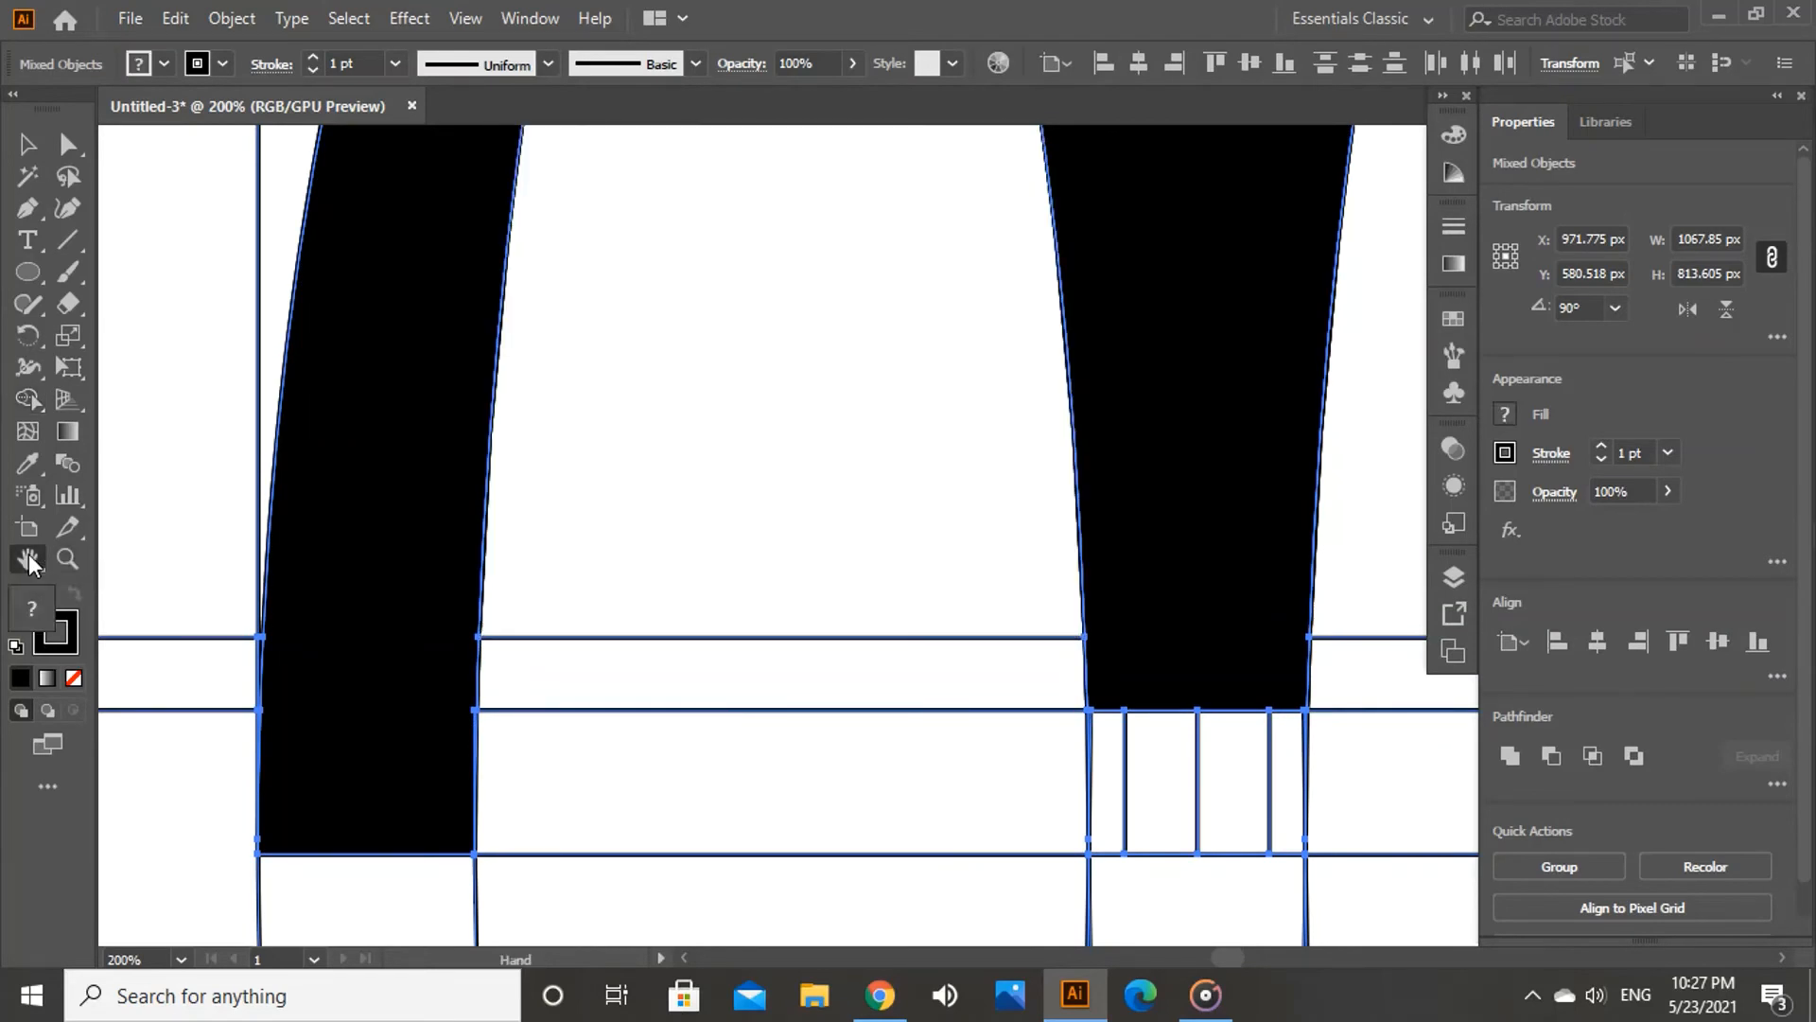
{"action": "left_click_drag", "start_coordinate": [1163, 533], "coordinate": [654, 652]}
{"action": "left_click_drag", "start_coordinate": [818, 660], "coordinate": [446, 841]}
{"action": "left_click_drag", "start_coordinate": [615, 653], "coordinate": [469, 913]}
{"action": "left_click_drag", "start_coordinate": [628, 629], "coordinate": [628, 531]}
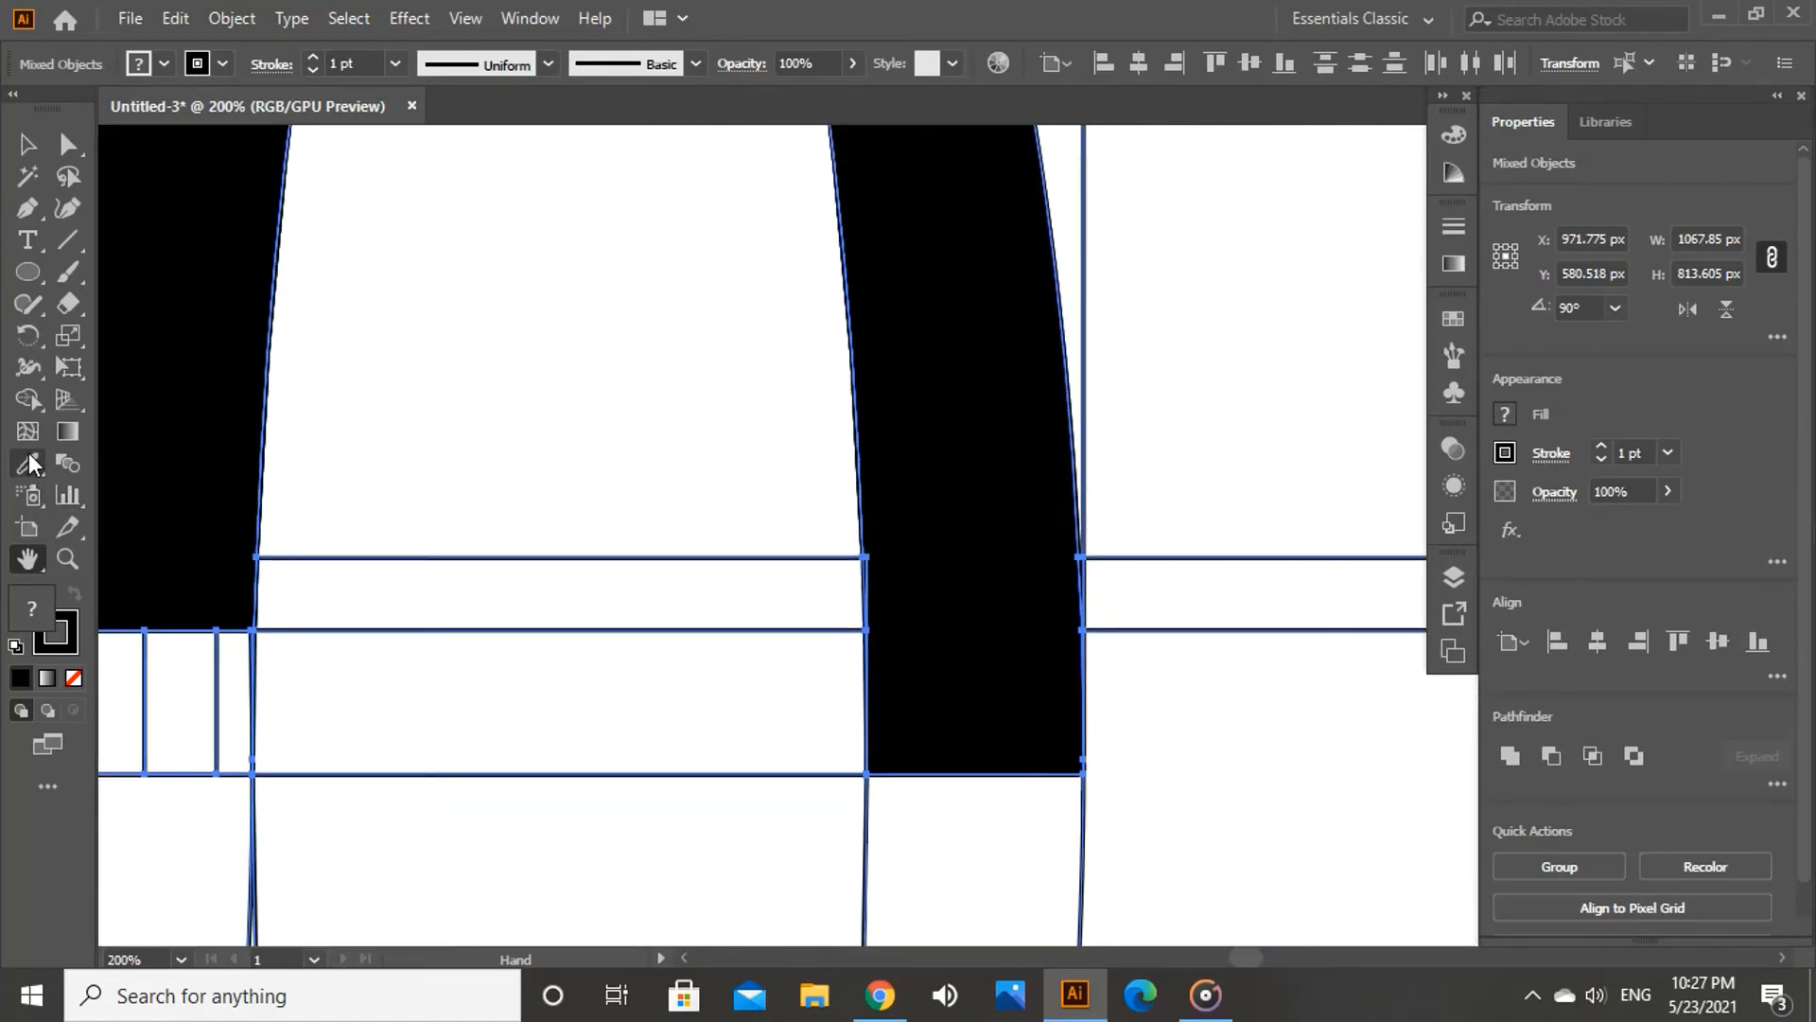
{"action": "left_click", "coordinate": [31, 395]}
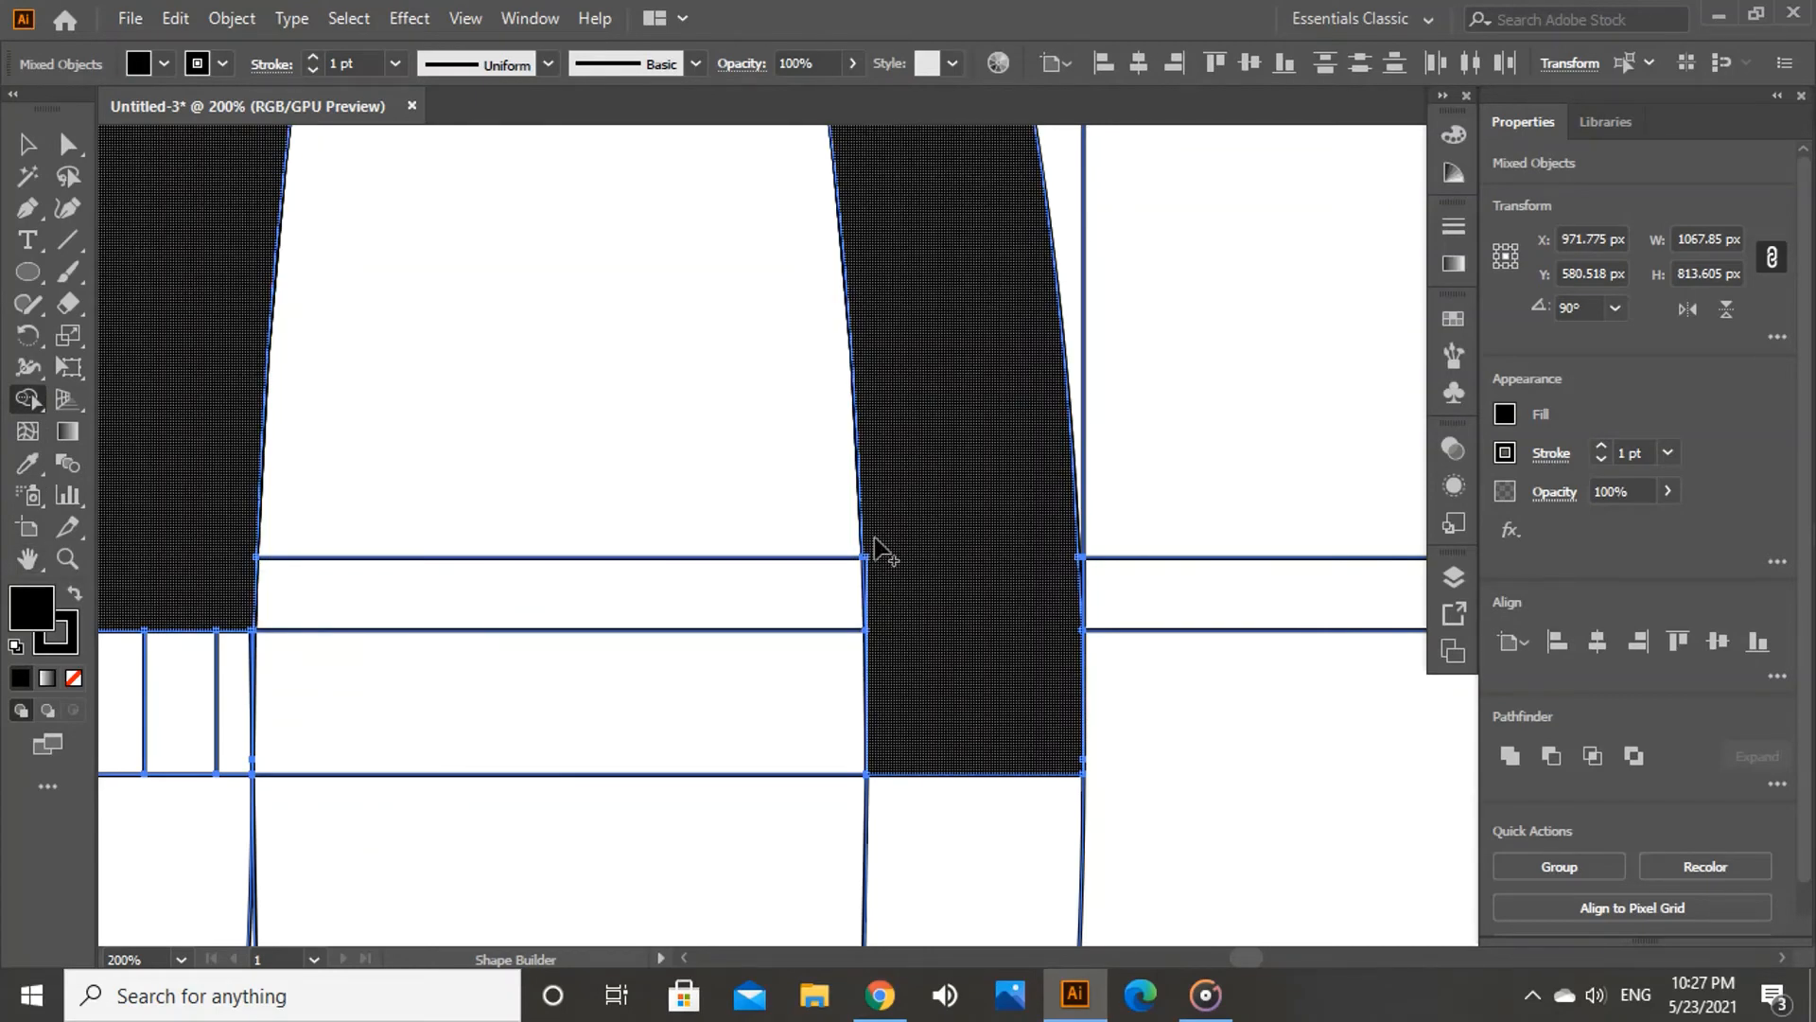
{"action": "mouse_move", "coordinate": [875, 538]}
{"action": "left_mouse_down"}
{"action": "mouse_move", "coordinate": [867, 583]}
{"action": "mouse_move", "coordinate": [912, 661]}
{"action": "mouse_move", "coordinate": [936, 658]}
{"action": "left_mouse_up"}
Step: Try to merge the sliver on the right leg's outer edge into the black shape, and undo the merge
{"action": "left_click_drag", "start_coordinate": [1076, 549], "coordinate": [1079, 615]}
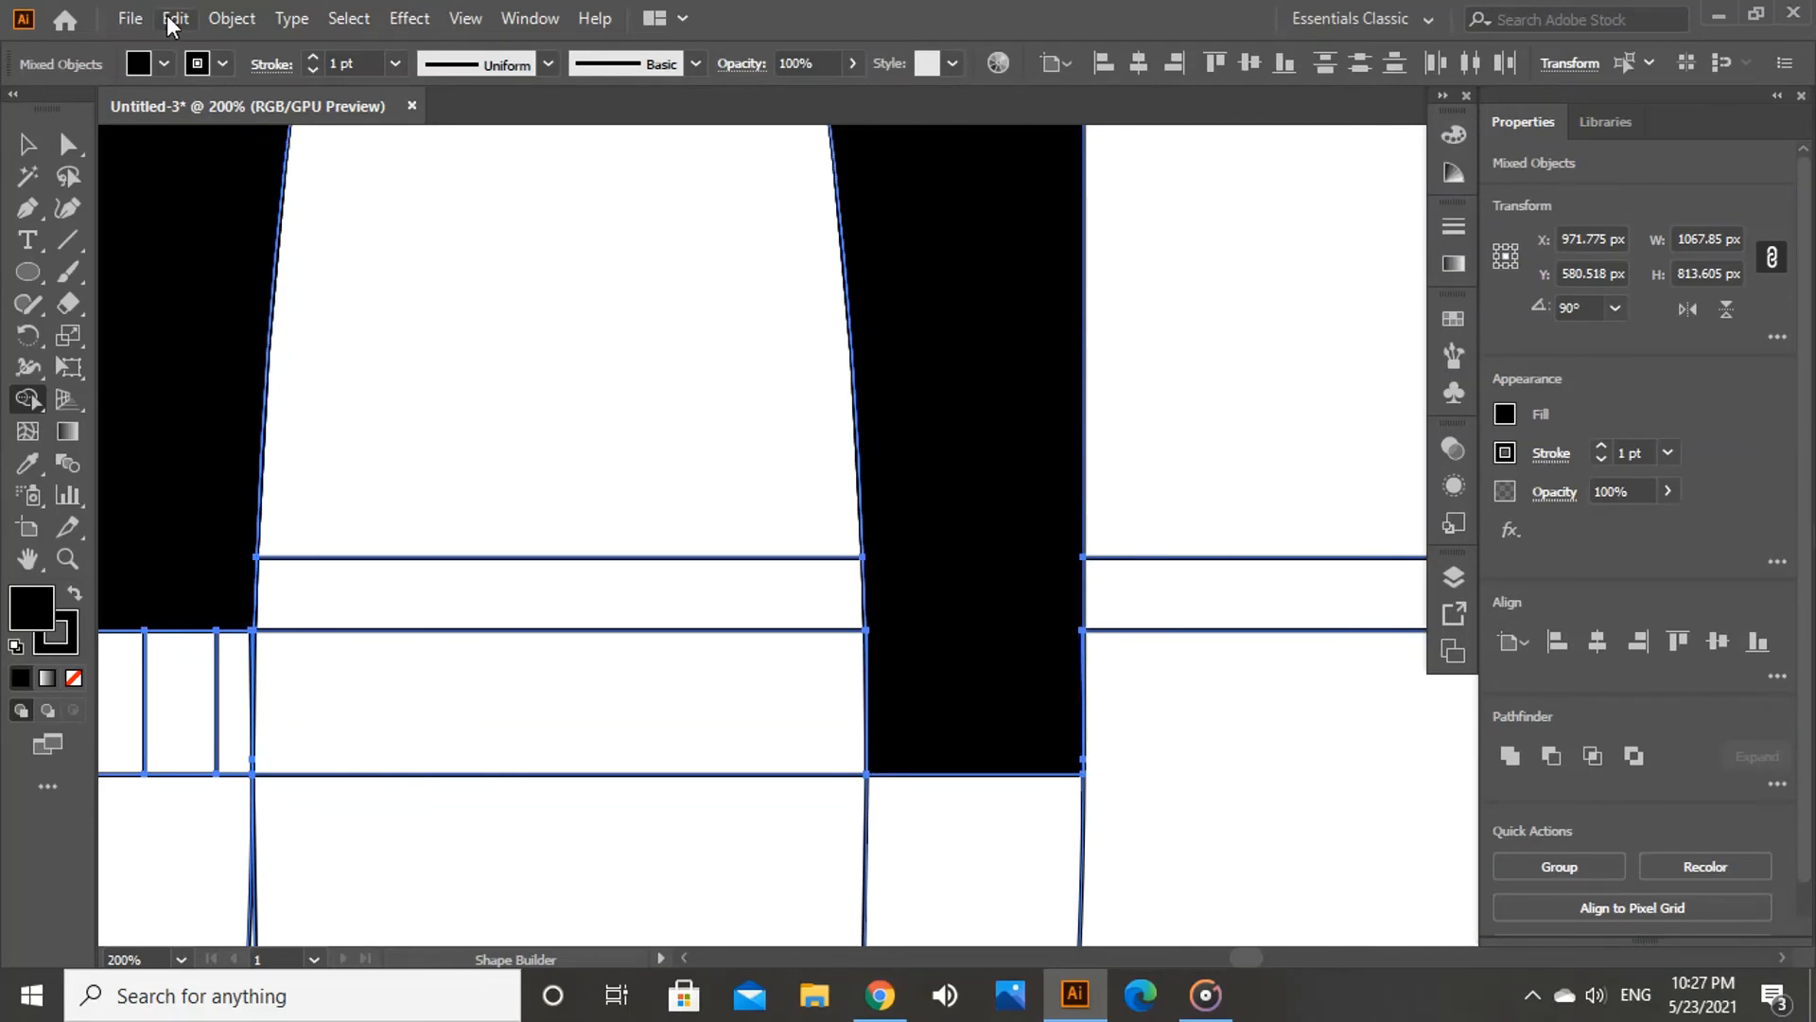
{"action": "left_click", "coordinate": [167, 17]}
{"action": "left_click", "coordinate": [243, 49]}
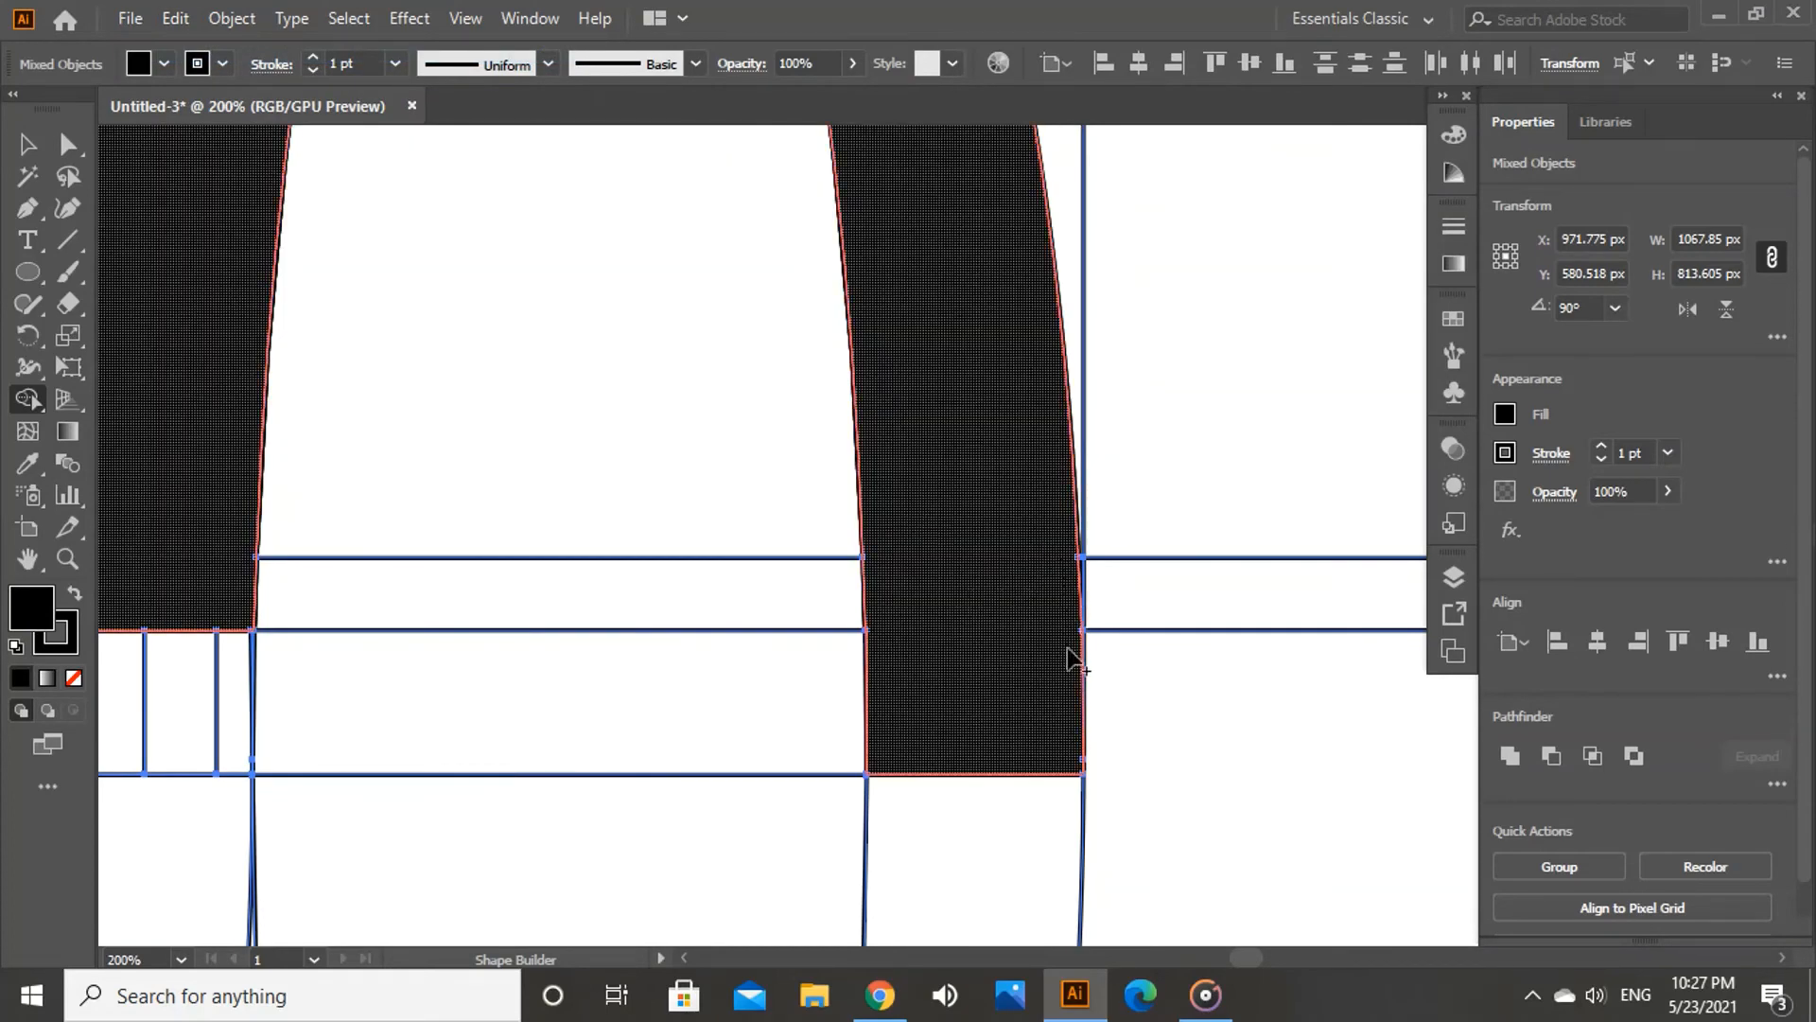
Step: Merge the leftover sliver at the lower end of the right leg's outer edge and check the whole M
{"action": "left_click", "coordinate": [1066, 754]}
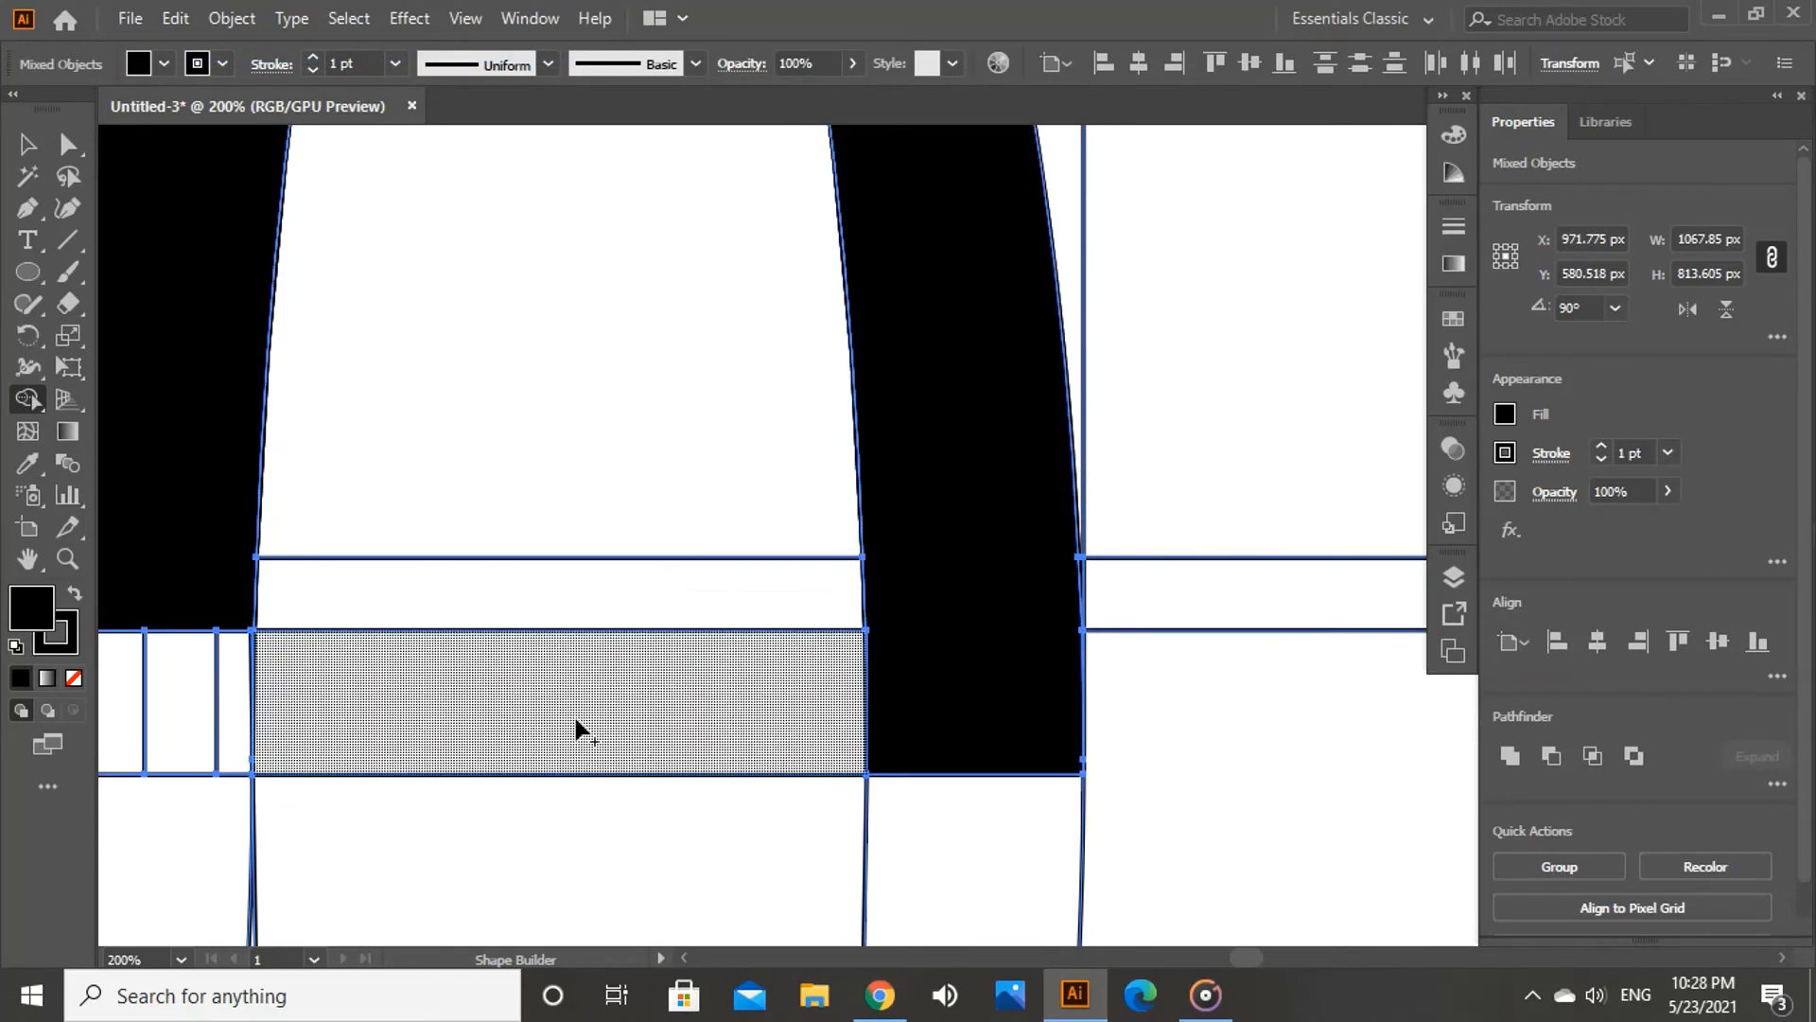
{"action": "left_click", "coordinate": [181, 960]}
{"action": "left_click", "coordinate": [256, 609]}
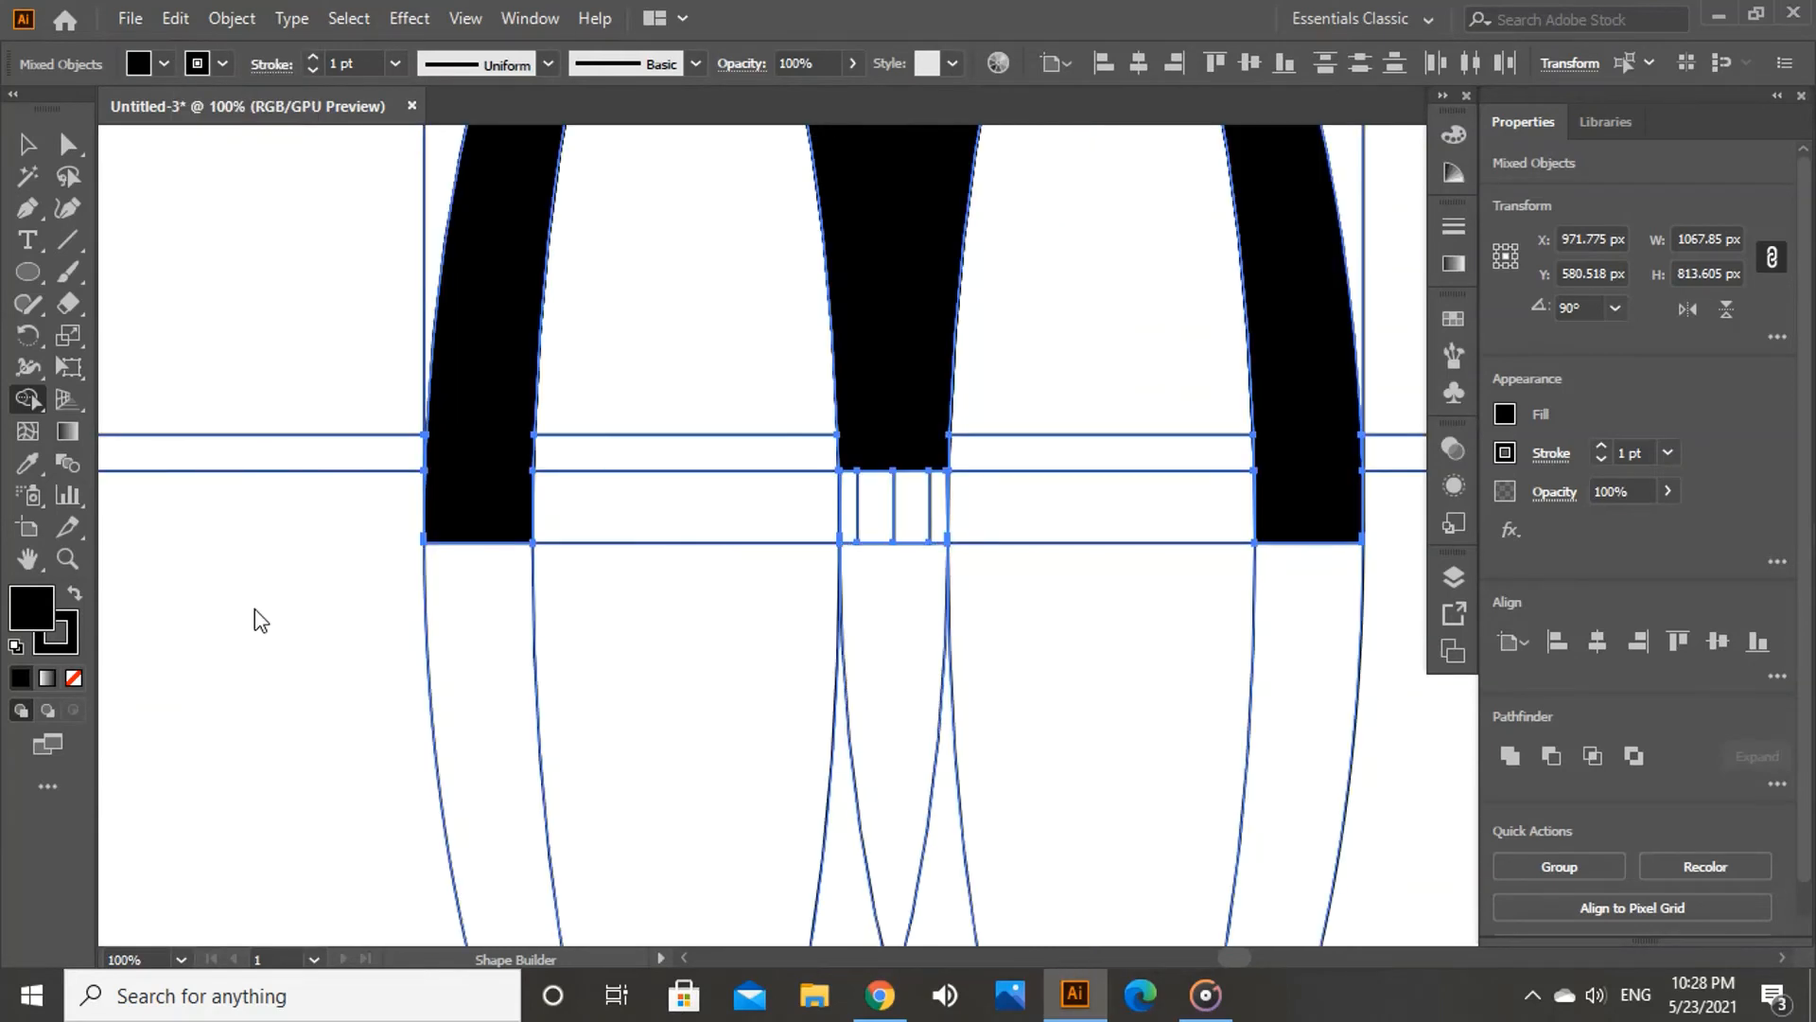
{"action": "left_click", "coordinate": [29, 559]}
{"action": "left_click_drag", "start_coordinate": [519, 365], "coordinate": [446, 593]}
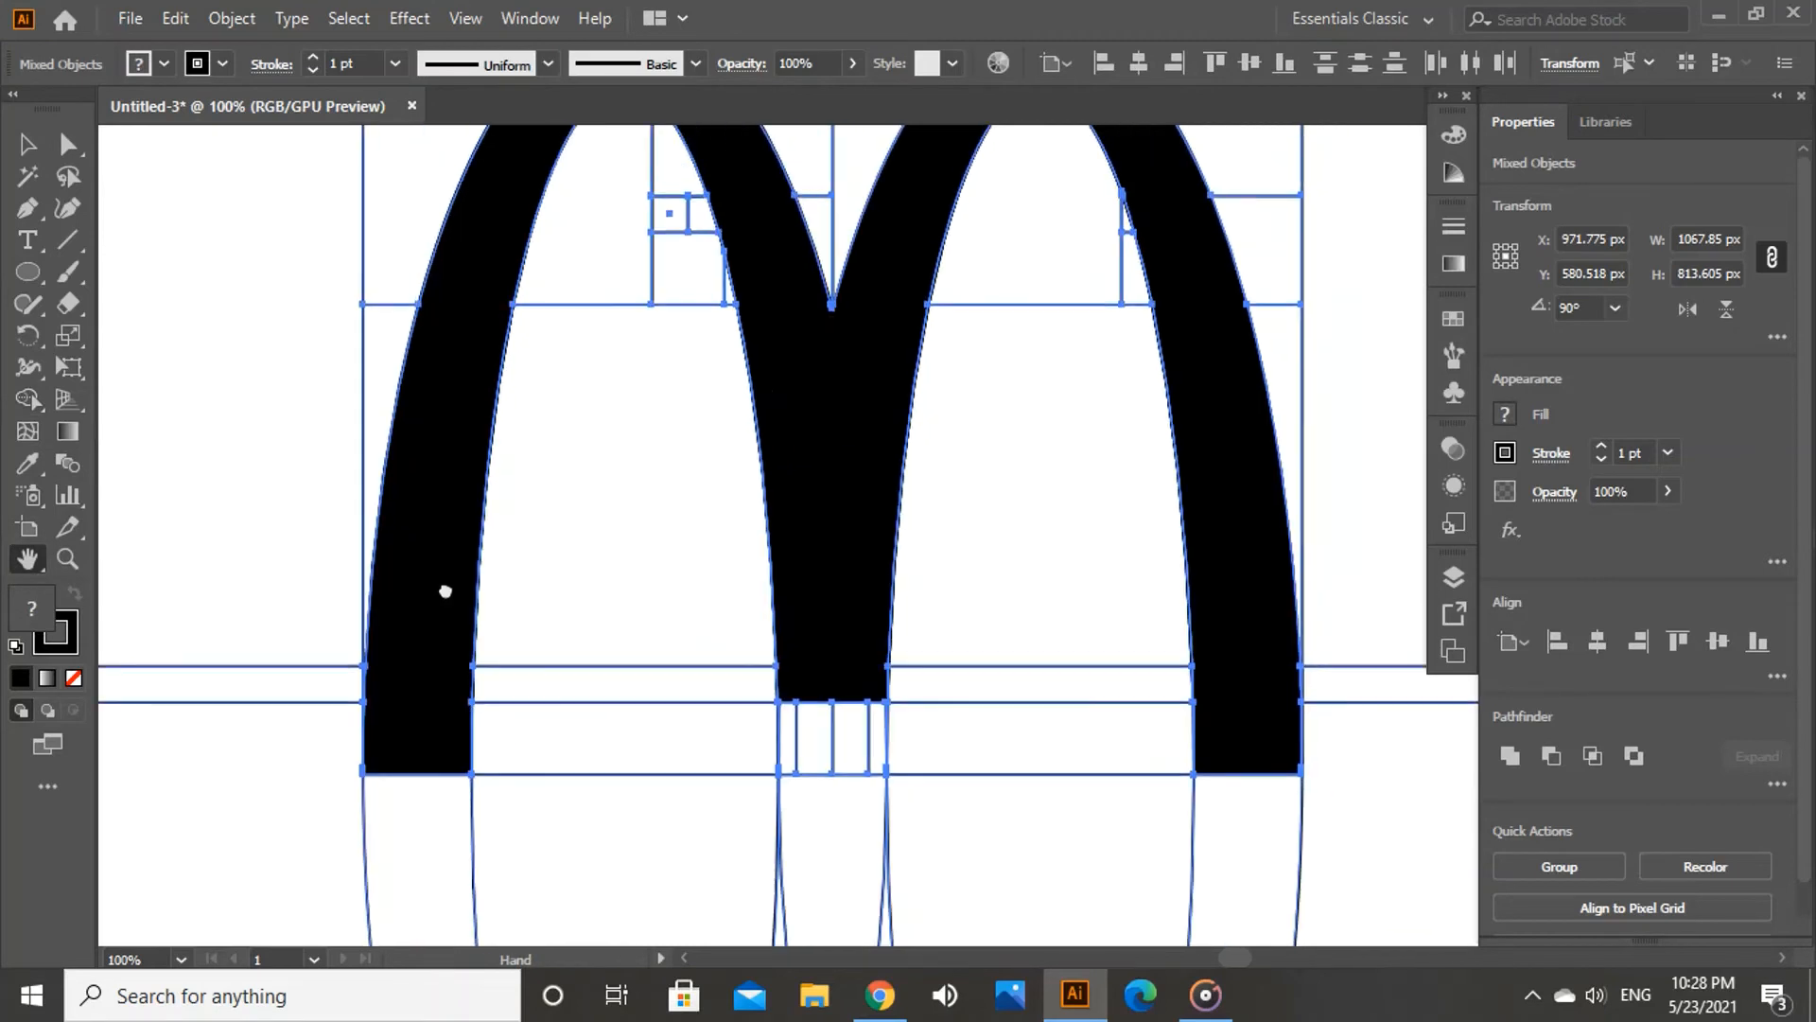
{"action": "left_click_drag", "start_coordinate": [552, 373], "coordinate": [611, 491]}
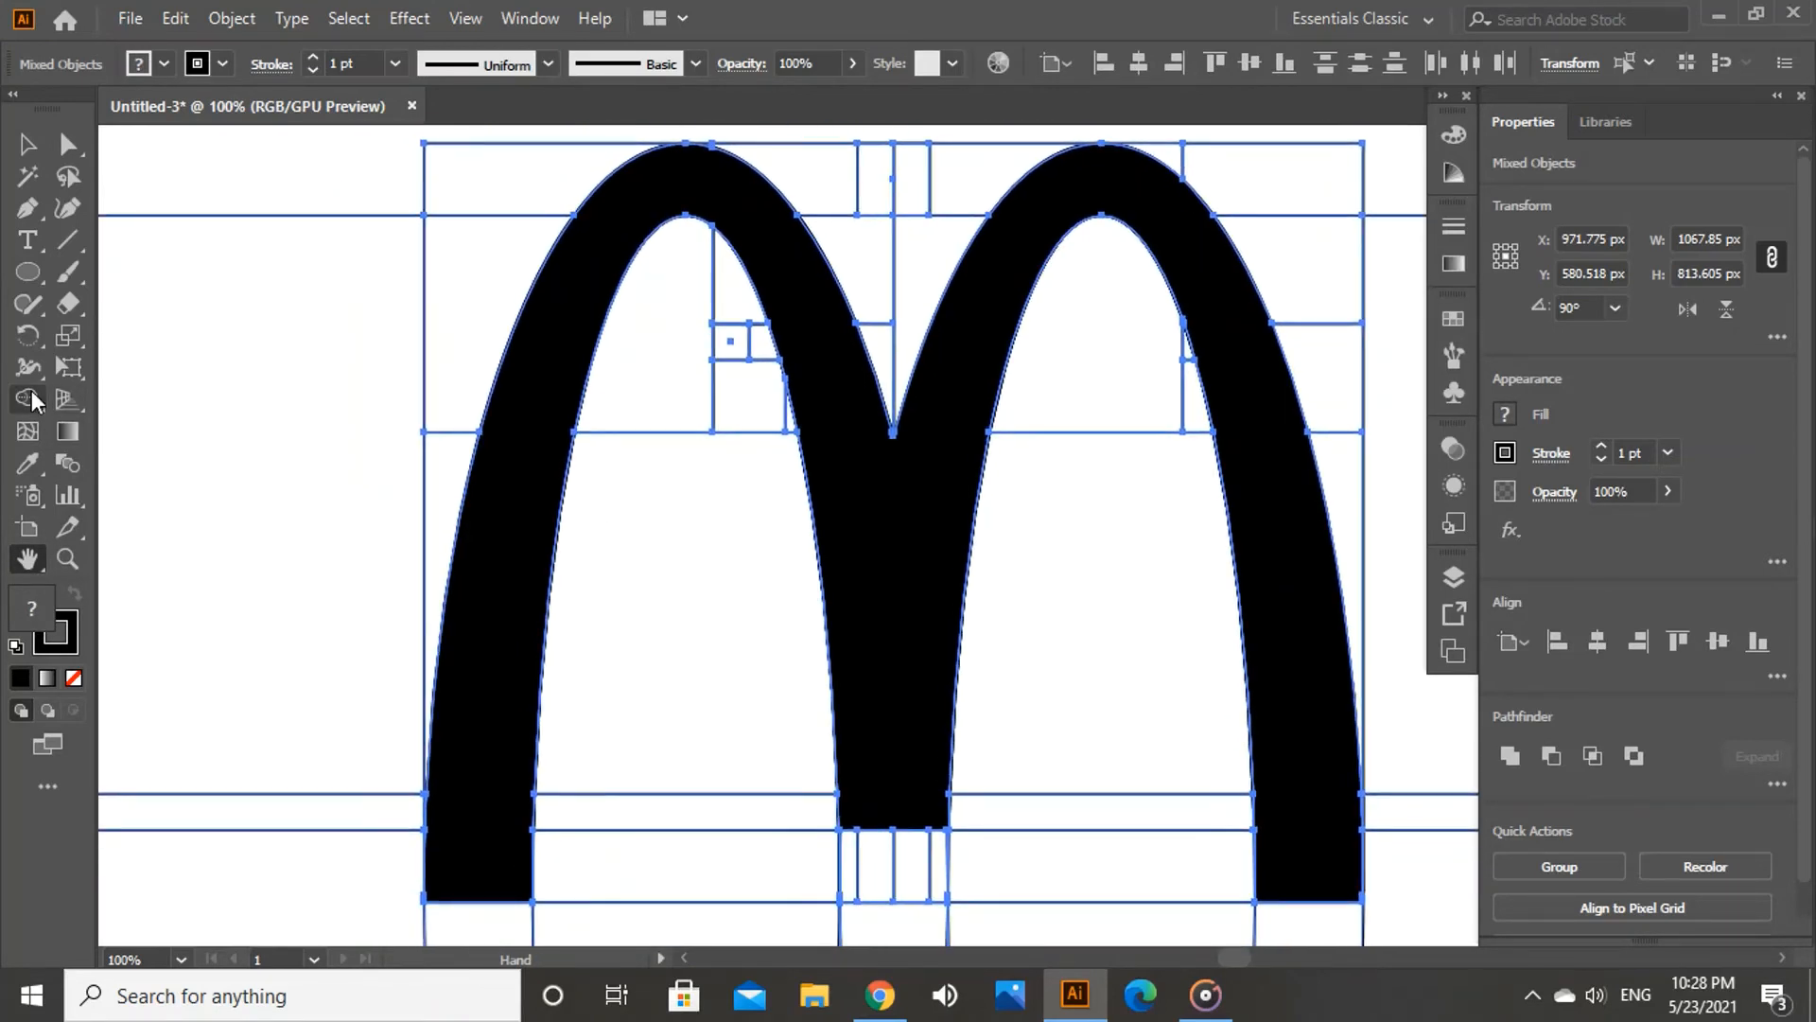
{"action": "left_click", "coordinate": [29, 396]}
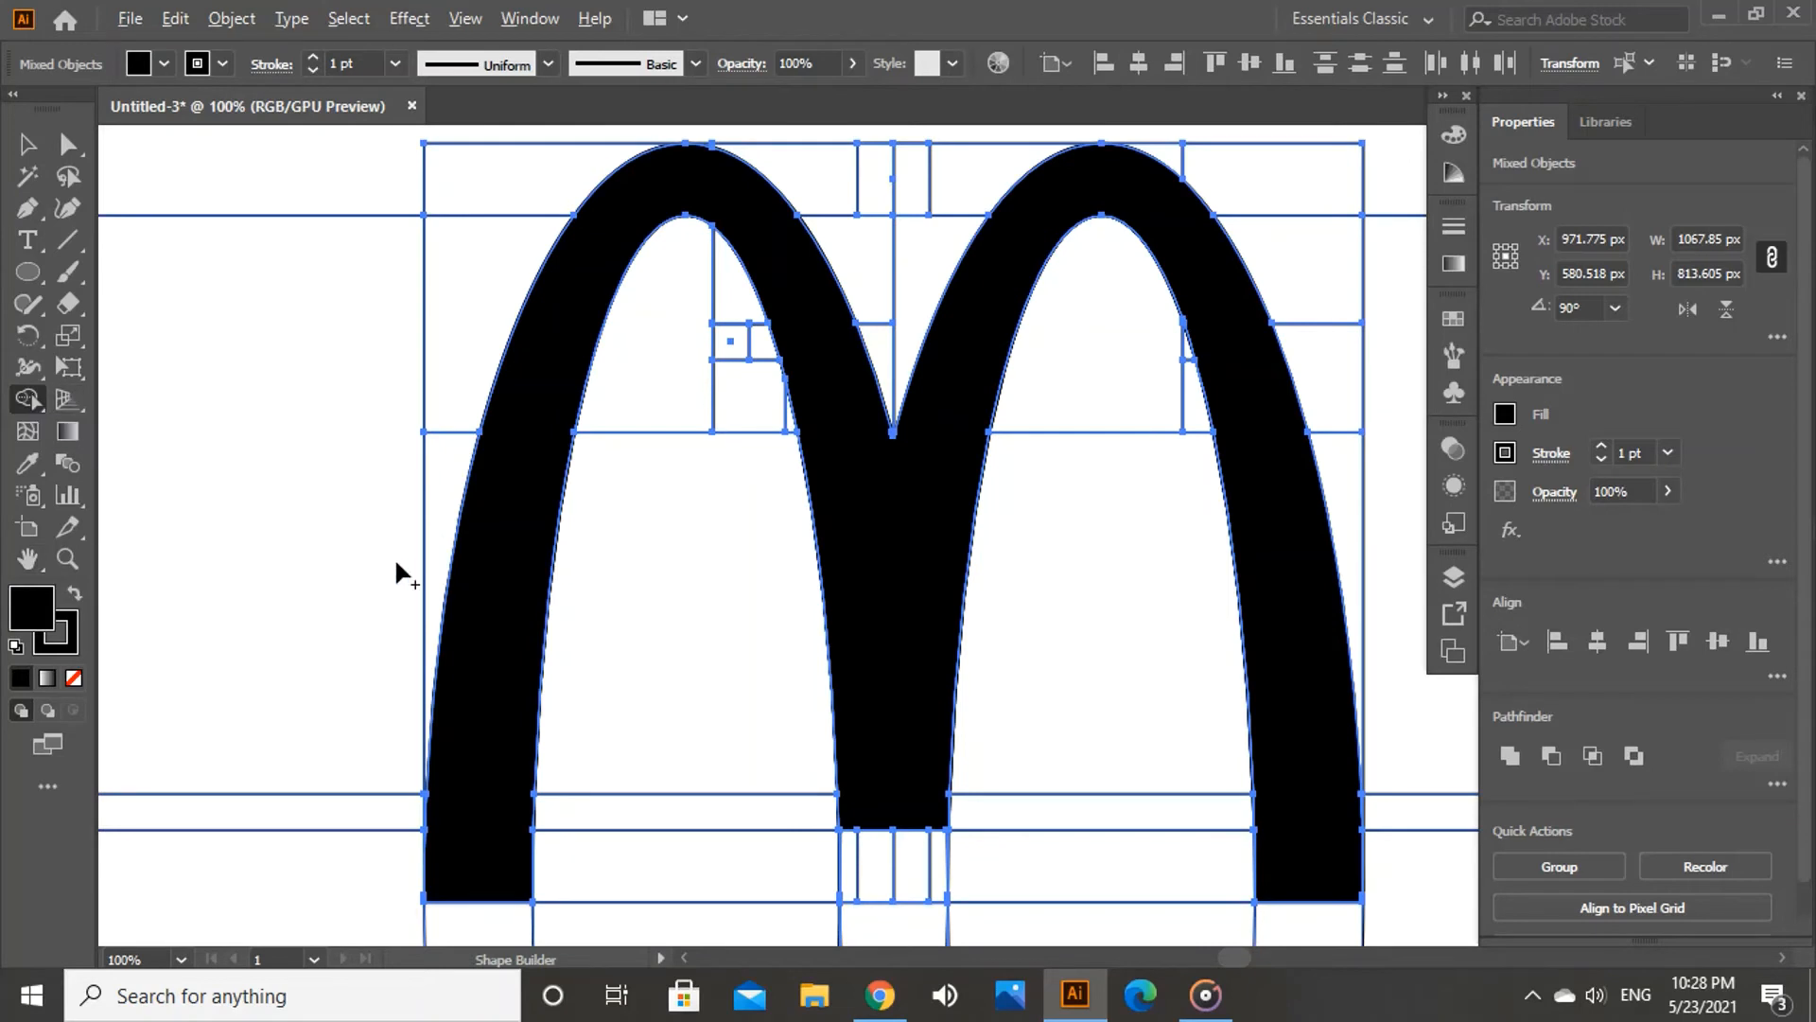
Step: Try to remove the grid regions outside the left arch with the Shape Builder, and undo the removal
{"action": "mouse_move", "coordinate": [397, 562]}
{"action": "left_mouse_down"}
{"action": "mouse_move", "coordinate": [526, 151]}
{"action": "mouse_move", "coordinate": [489, 162]}
{"action": "left_mouse_up"}
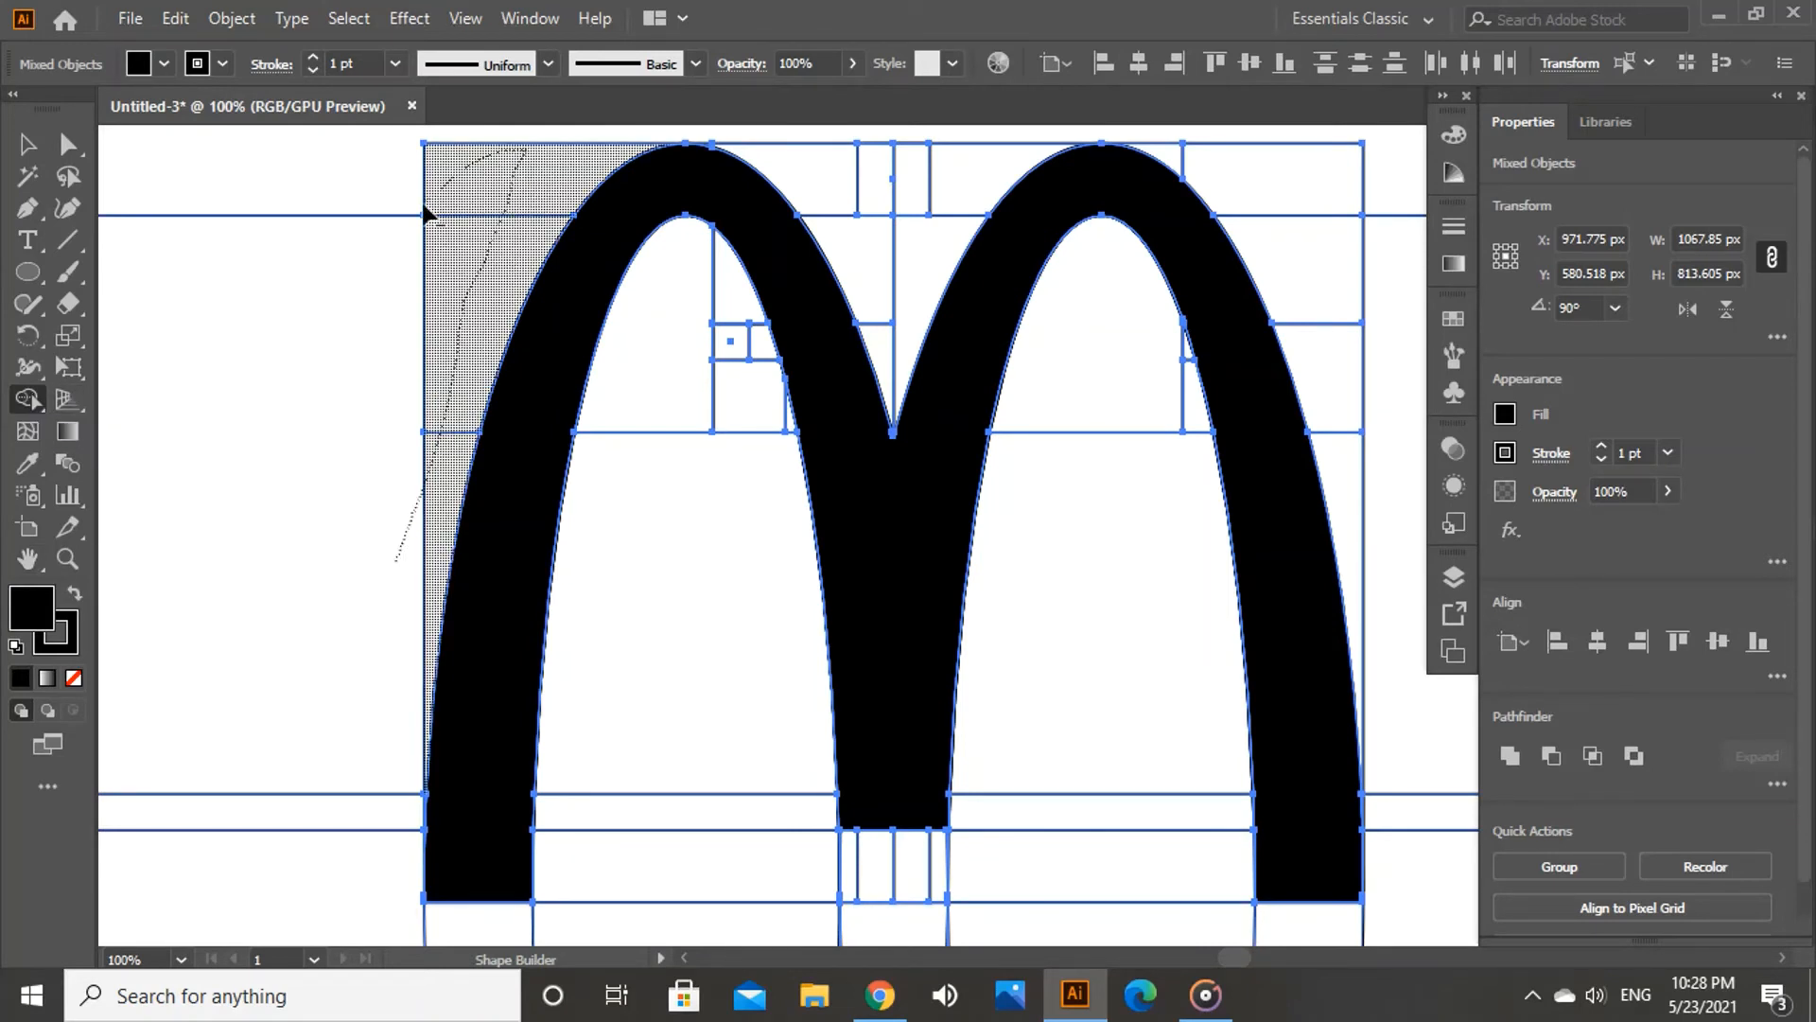
{"action": "left_click_drag", "start_coordinate": [388, 224], "coordinate": [388, 223]}
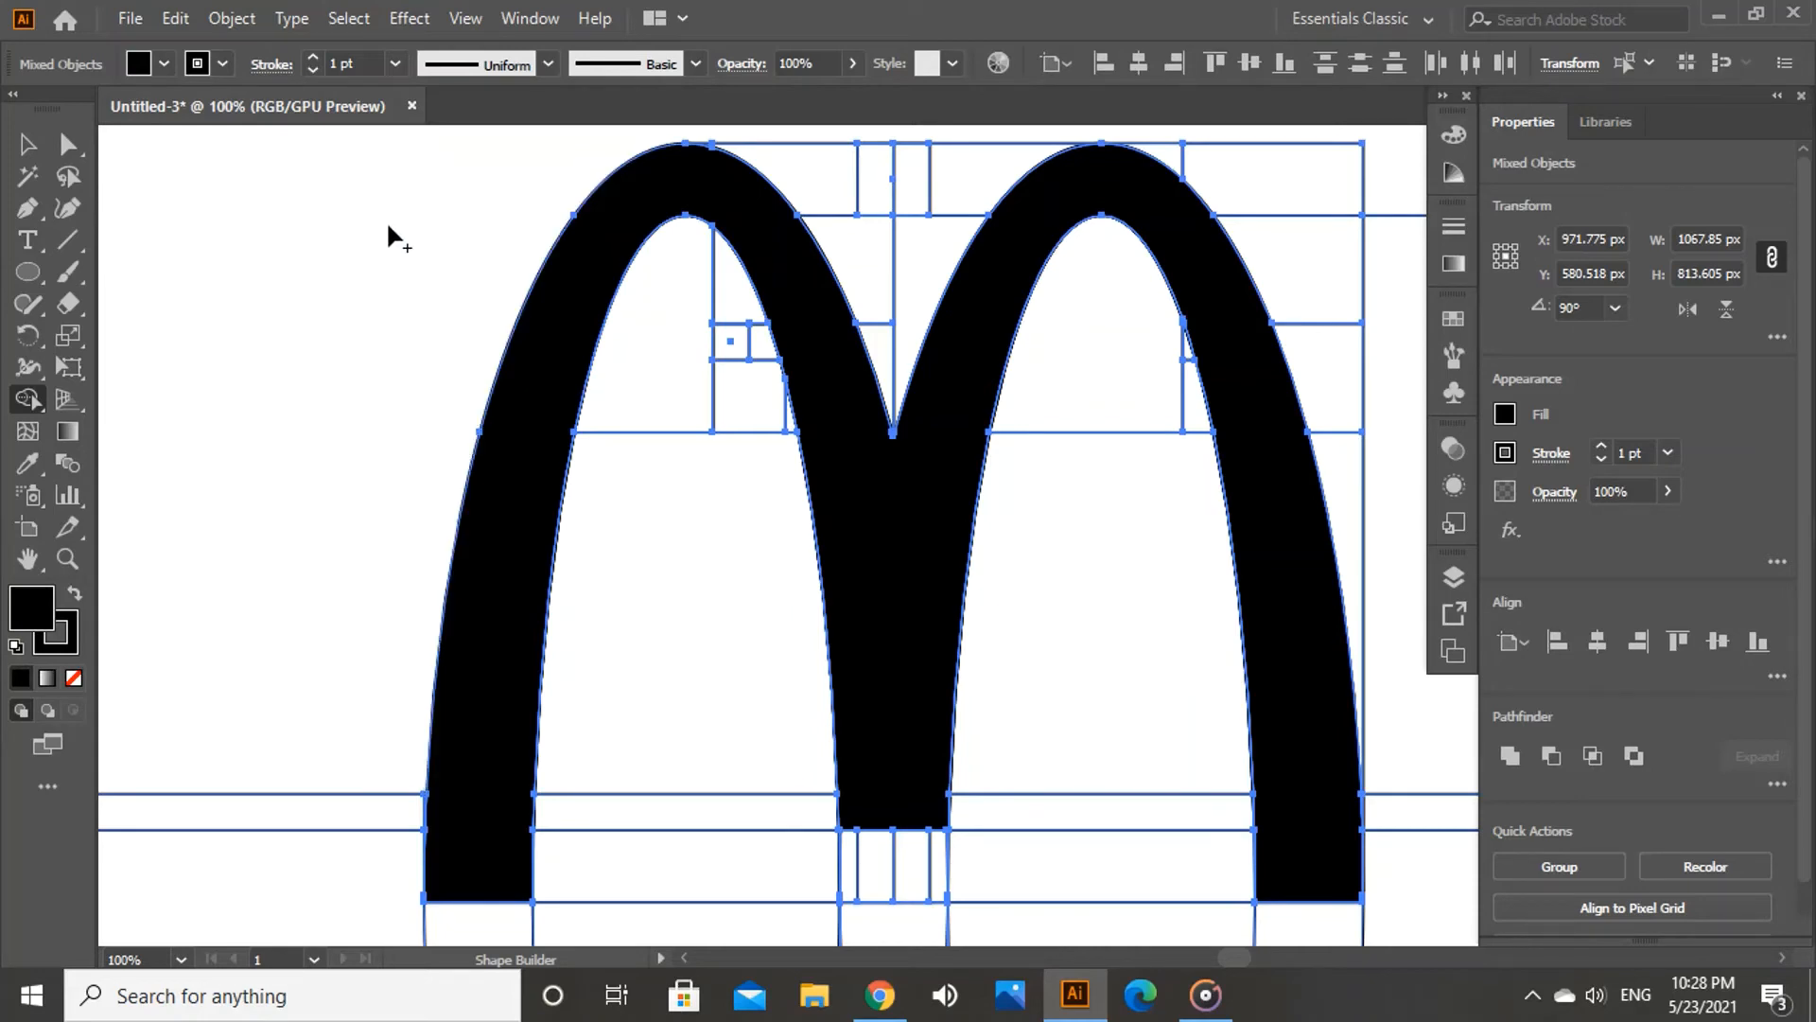
{"action": "left_click", "coordinate": [179, 19]}
{"action": "left_click", "coordinate": [203, 44]}
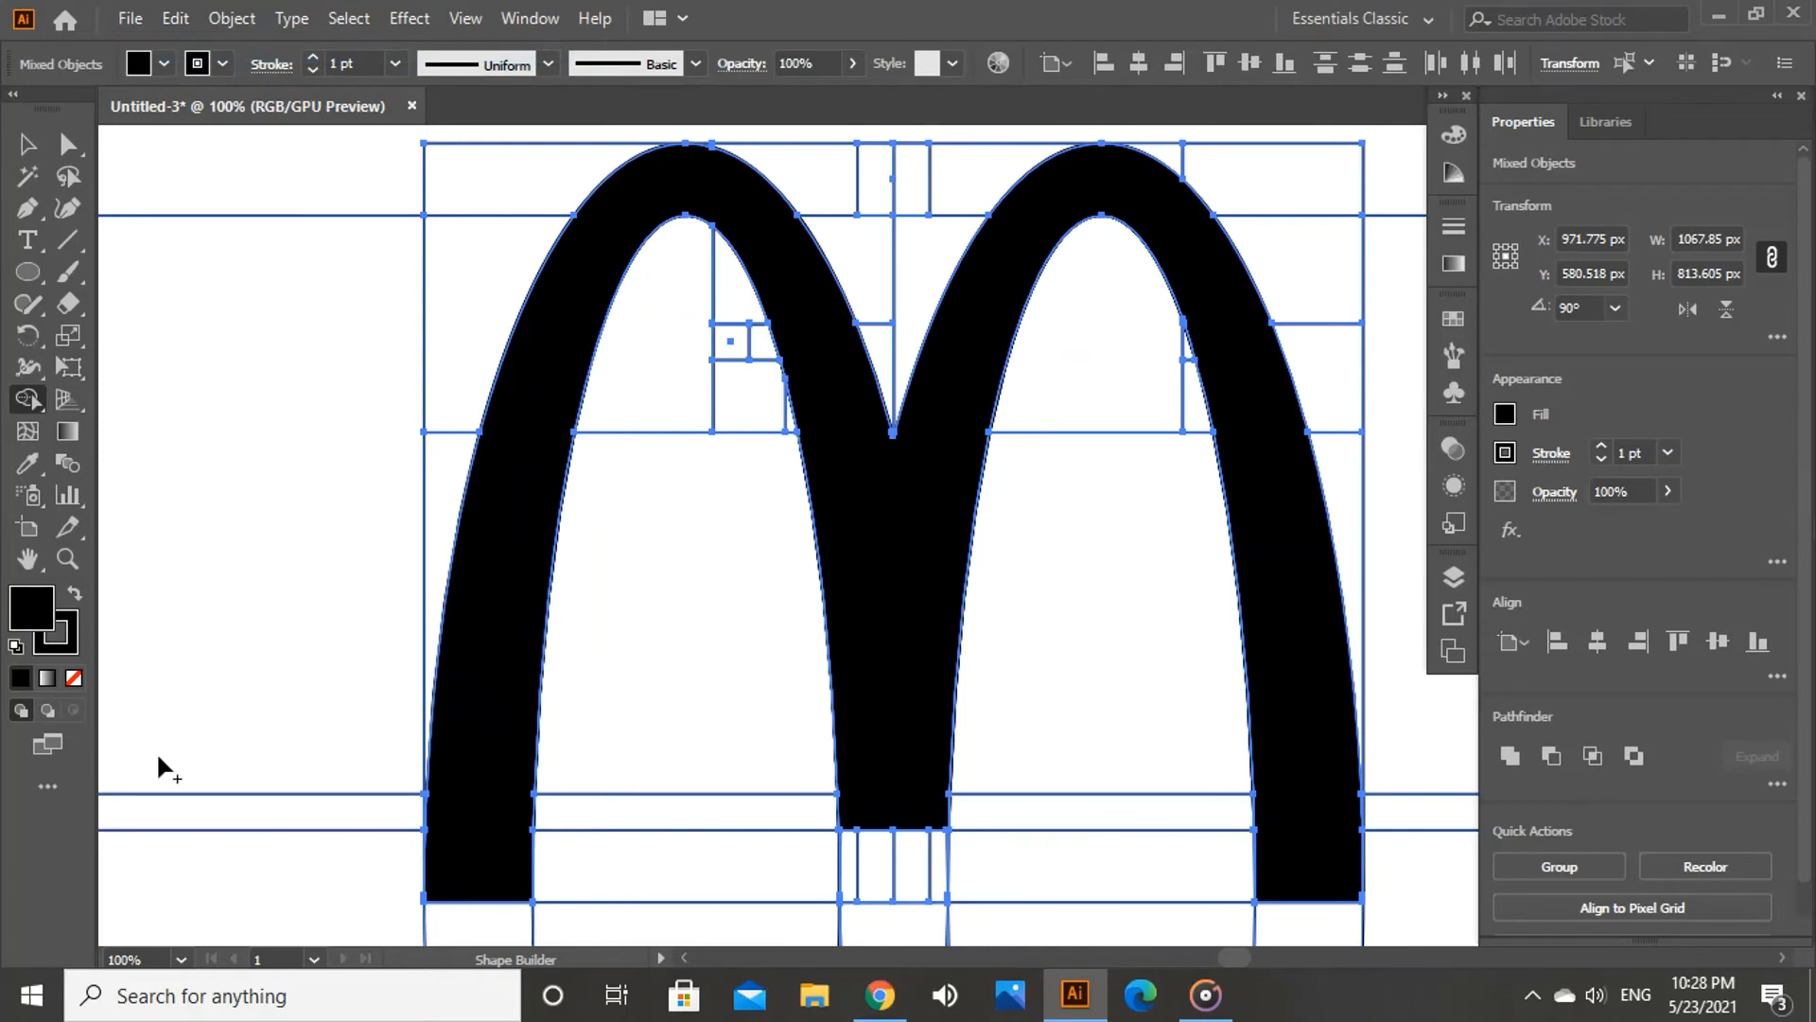
Step: Fit the whole artboard on screen and deselect all the artwork
{"action": "left_click", "coordinate": [181, 960]}
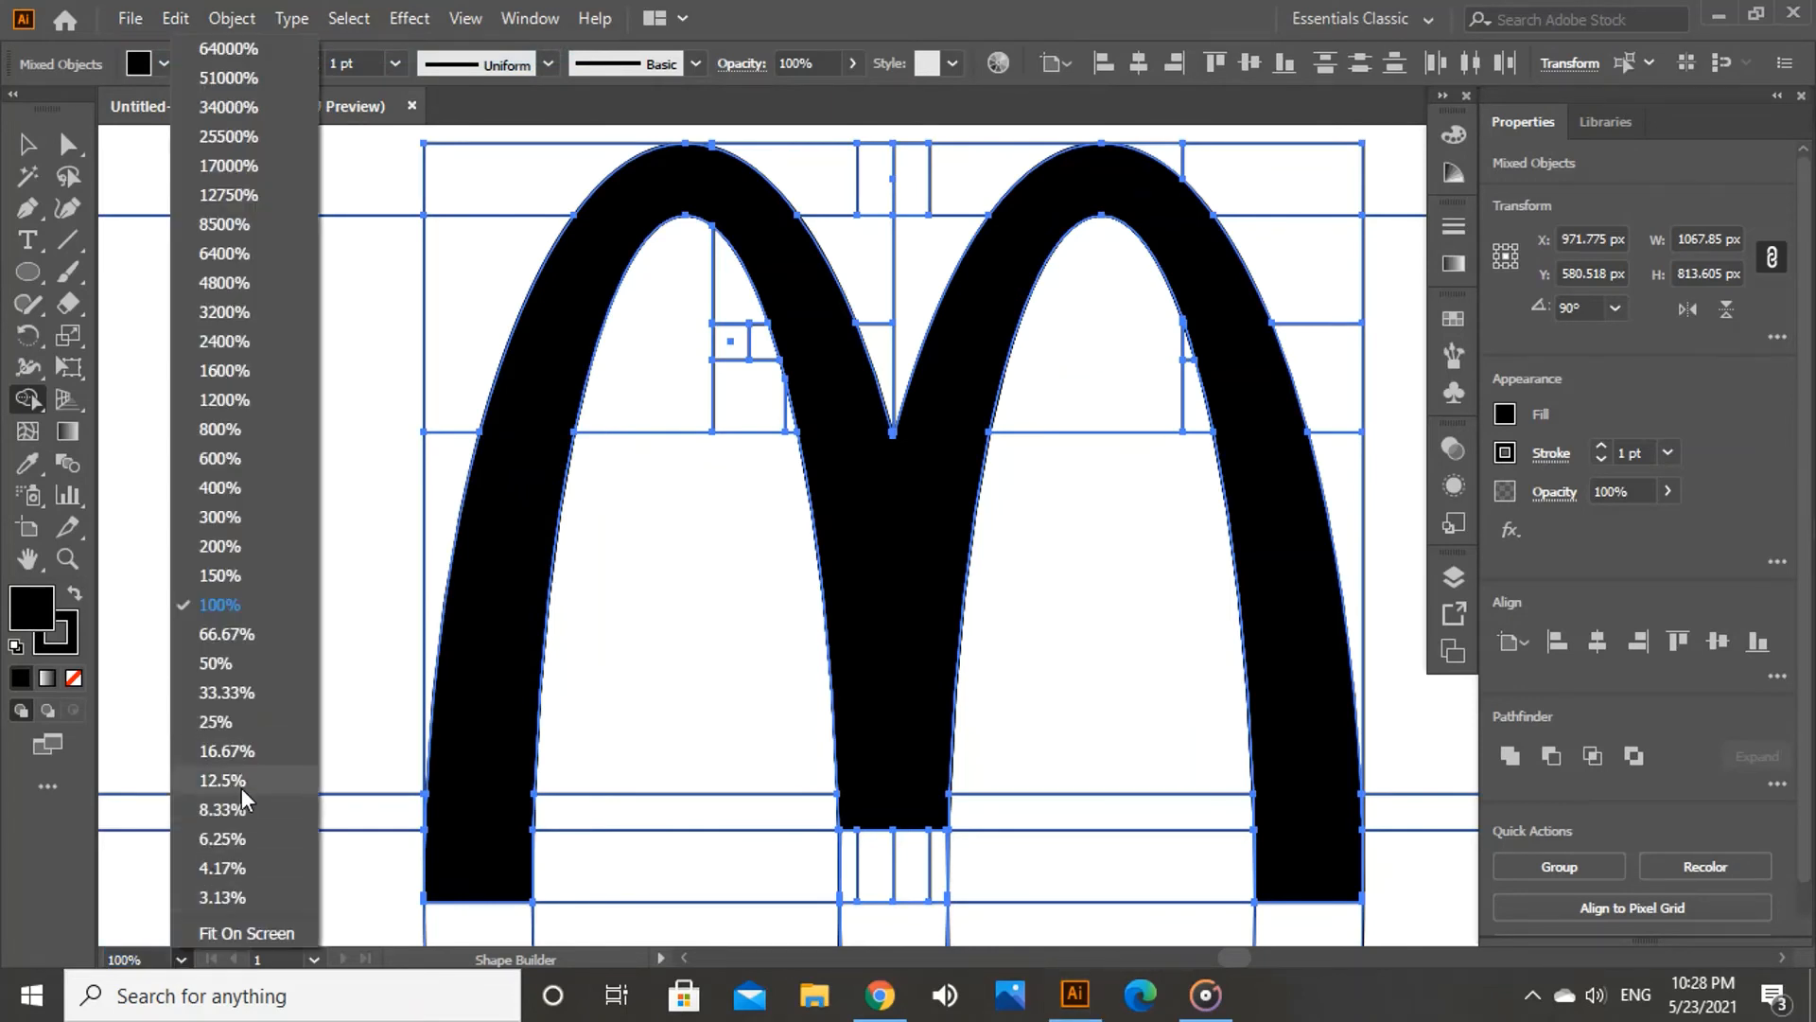
{"action": "left_click", "coordinate": [225, 933]}
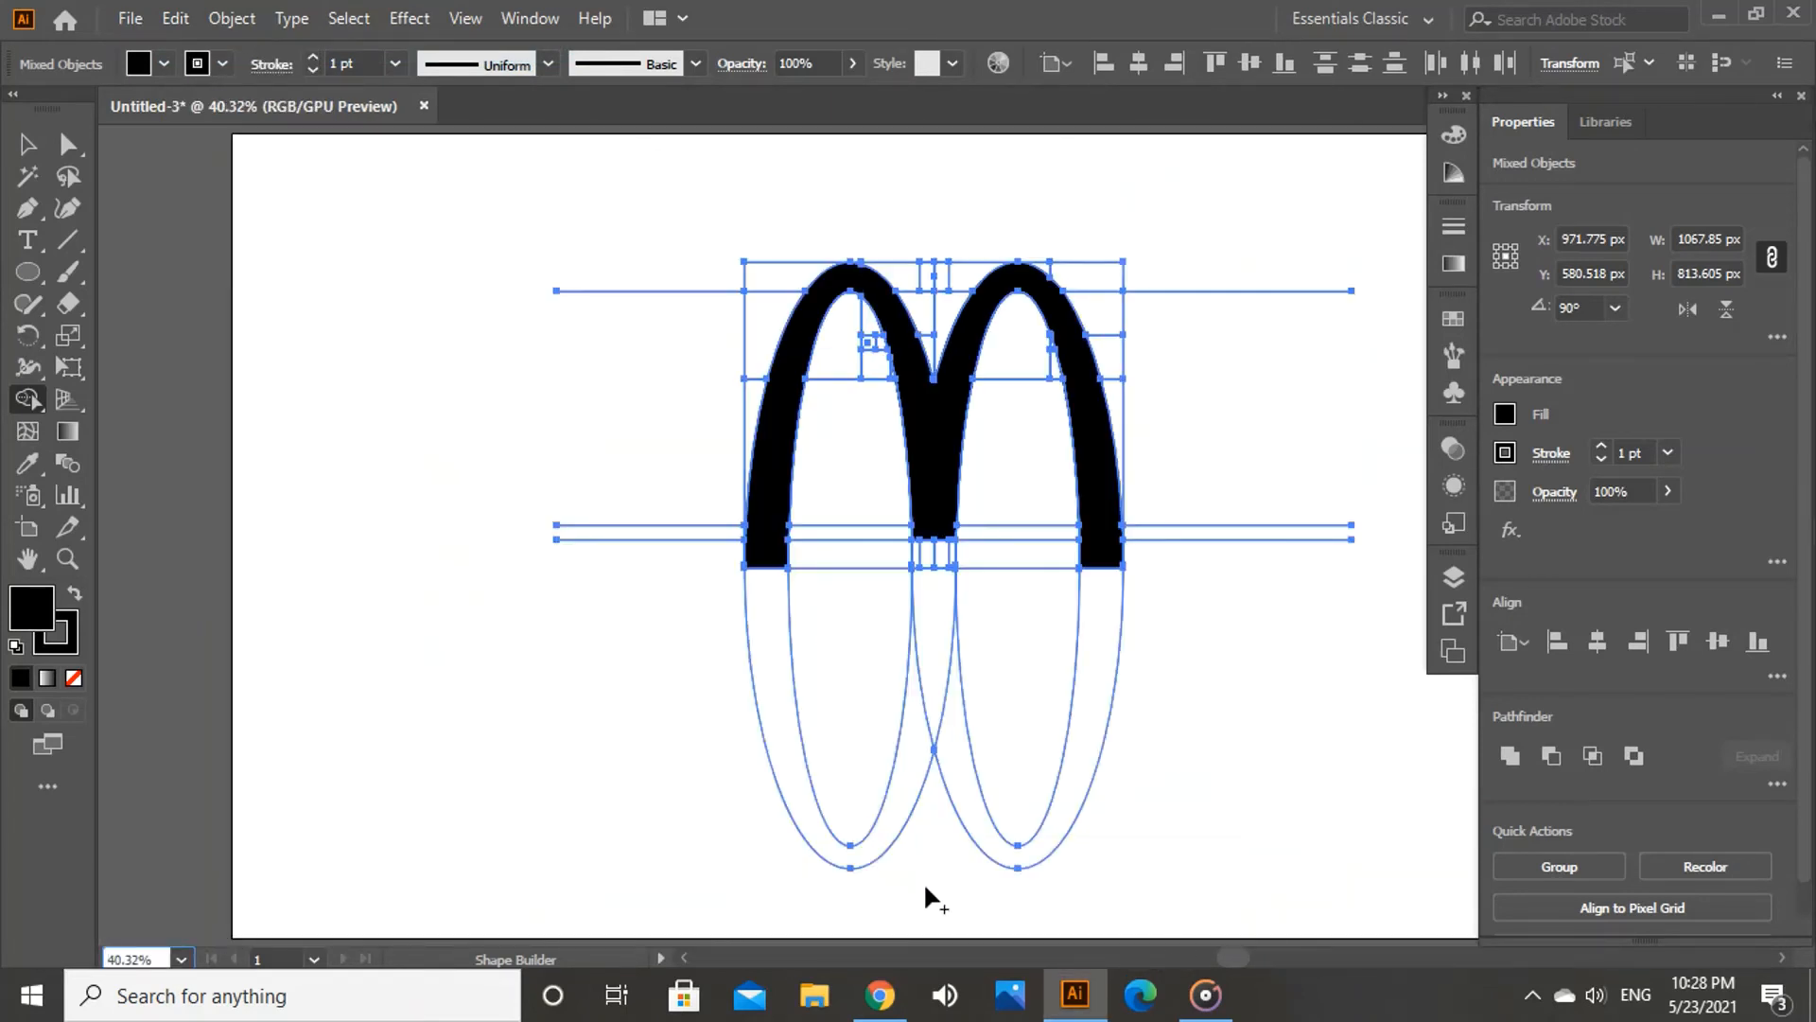
{"action": "left_click_drag", "start_coordinate": [1226, 950], "coordinate": [1241, 950]}
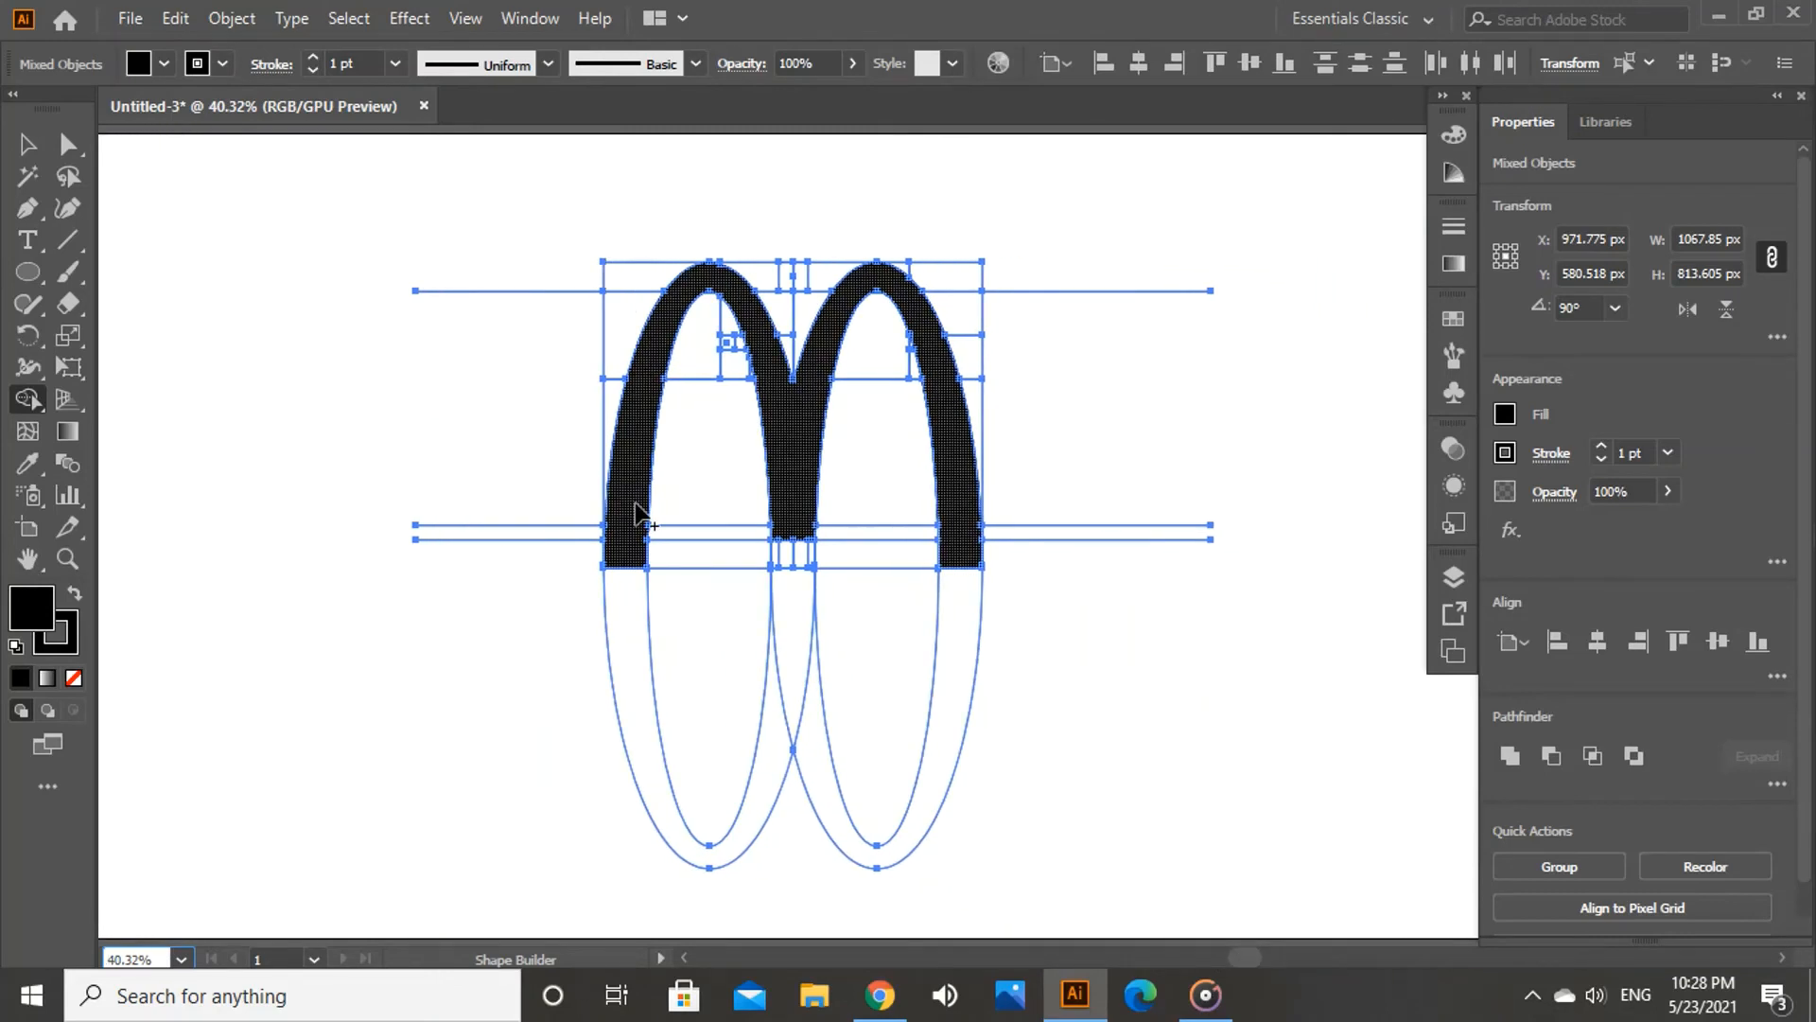
{"action": "left_click", "coordinate": [28, 144]}
{"action": "left_click", "coordinate": [178, 256]}
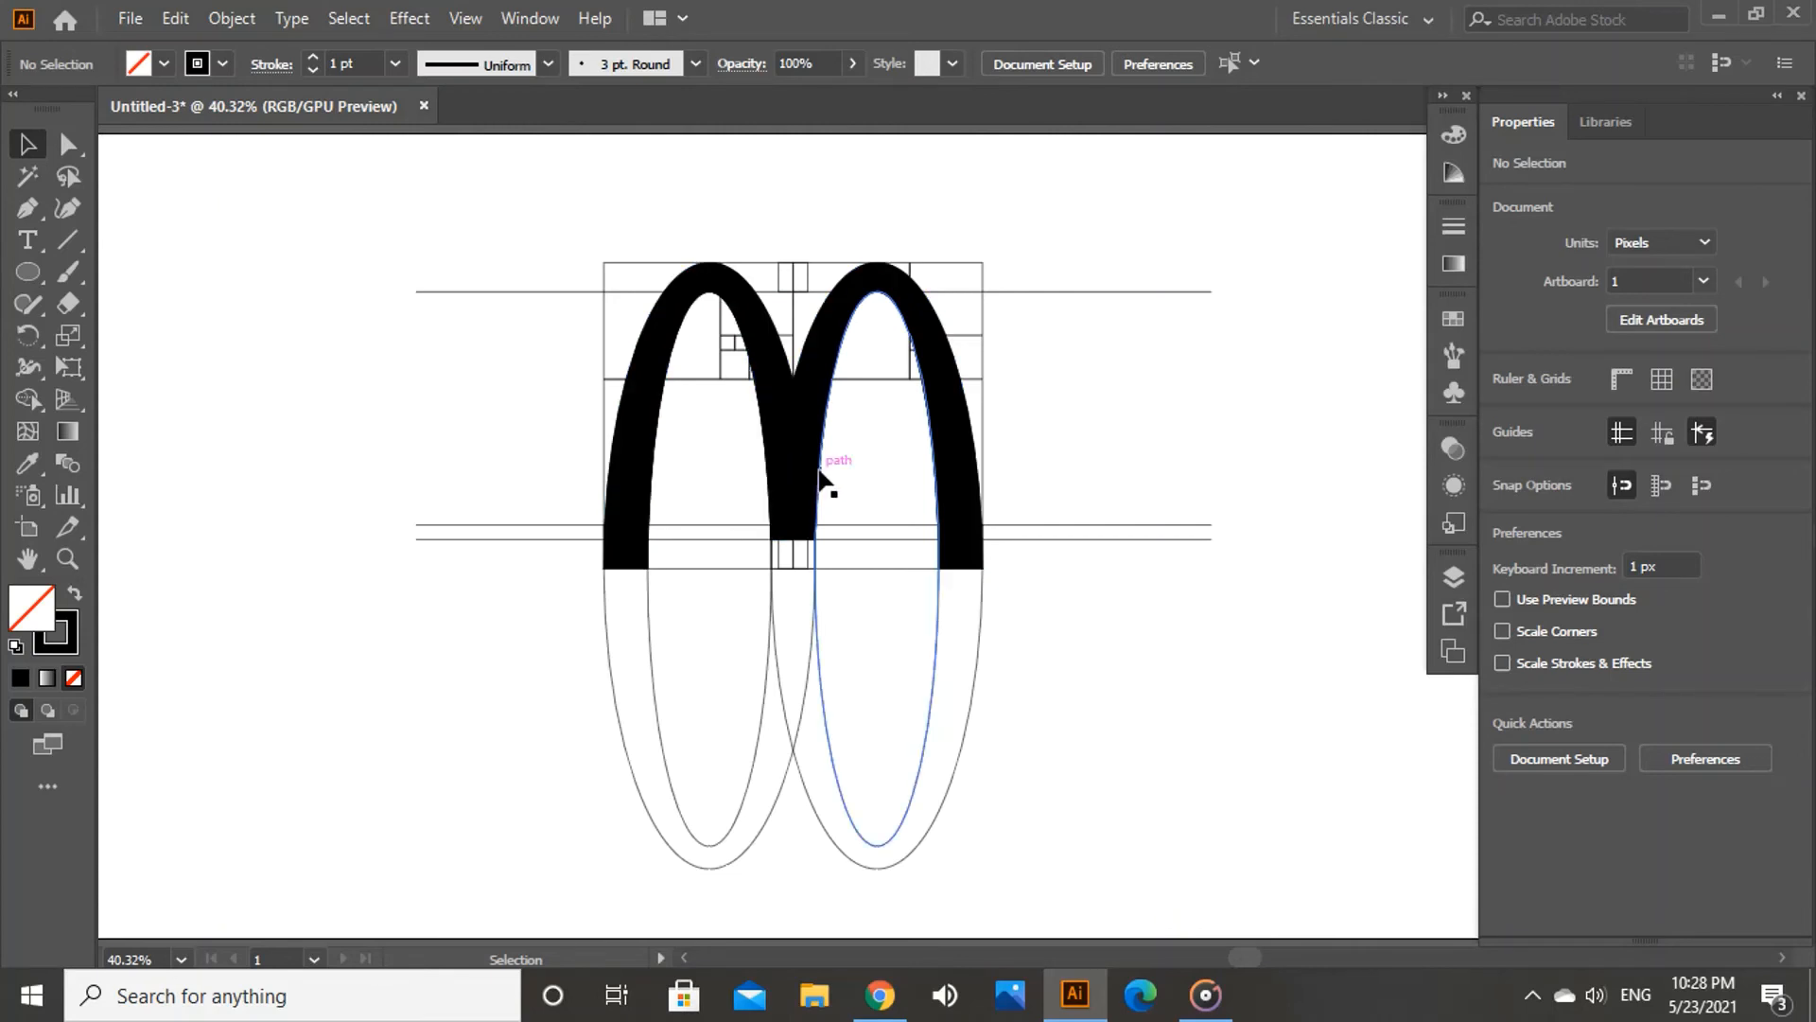
{"action": "left_click_drag", "start_coordinate": [1251, 955], "coordinate": [1256, 951]}
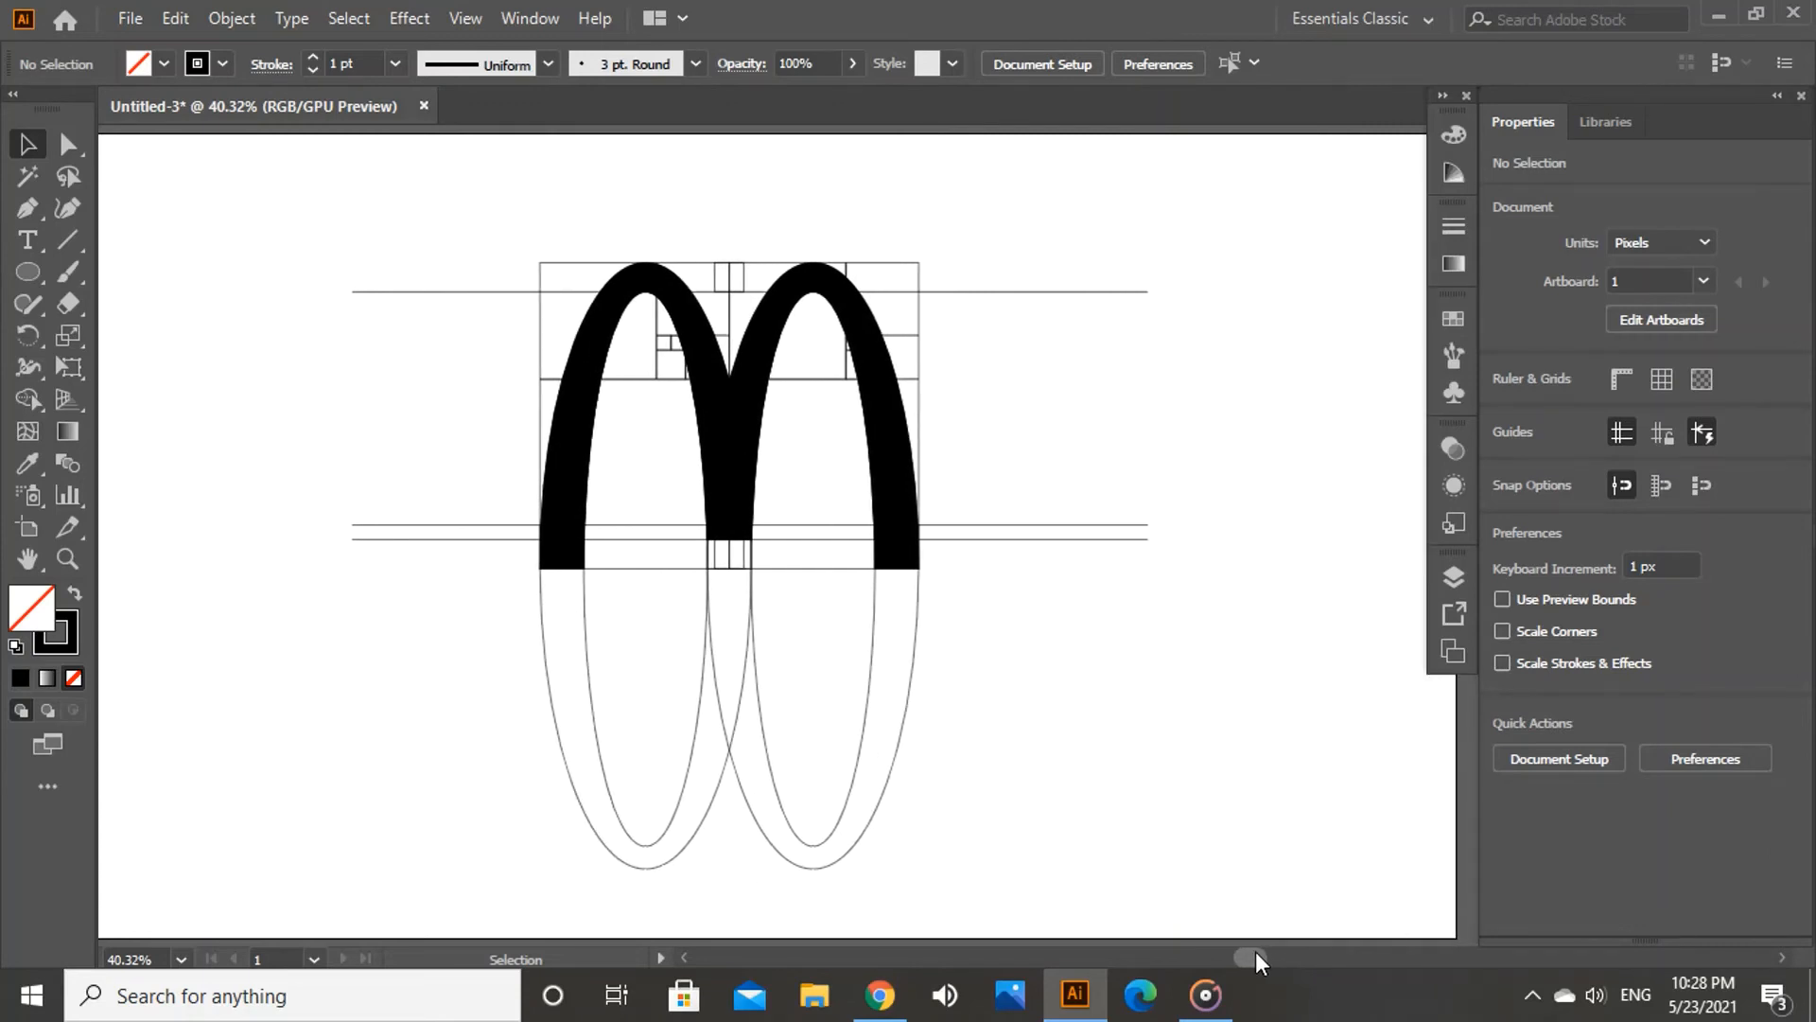
Step: Select the merged M shape, remove its stroke and fill it with RGB Yellow
{"action": "left_click", "coordinate": [900, 530]}
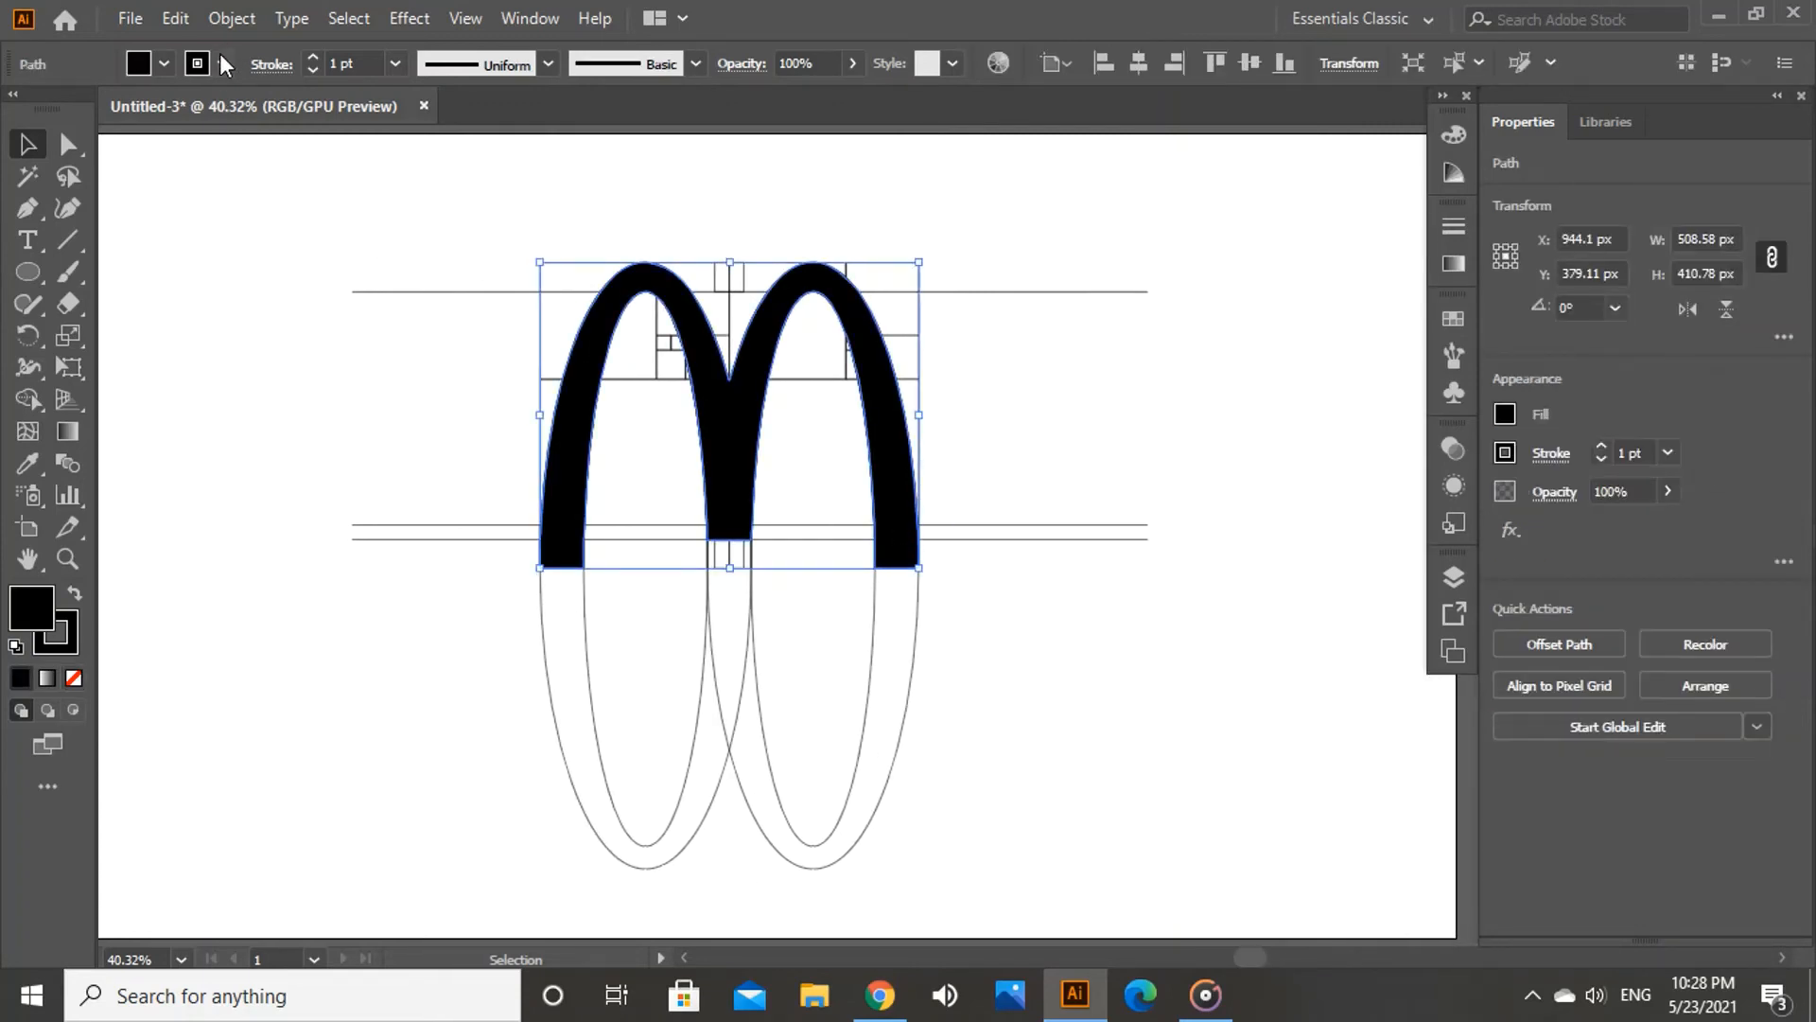
{"action": "left_click", "coordinate": [220, 53]}
{"action": "left_click", "coordinate": [18, 109]}
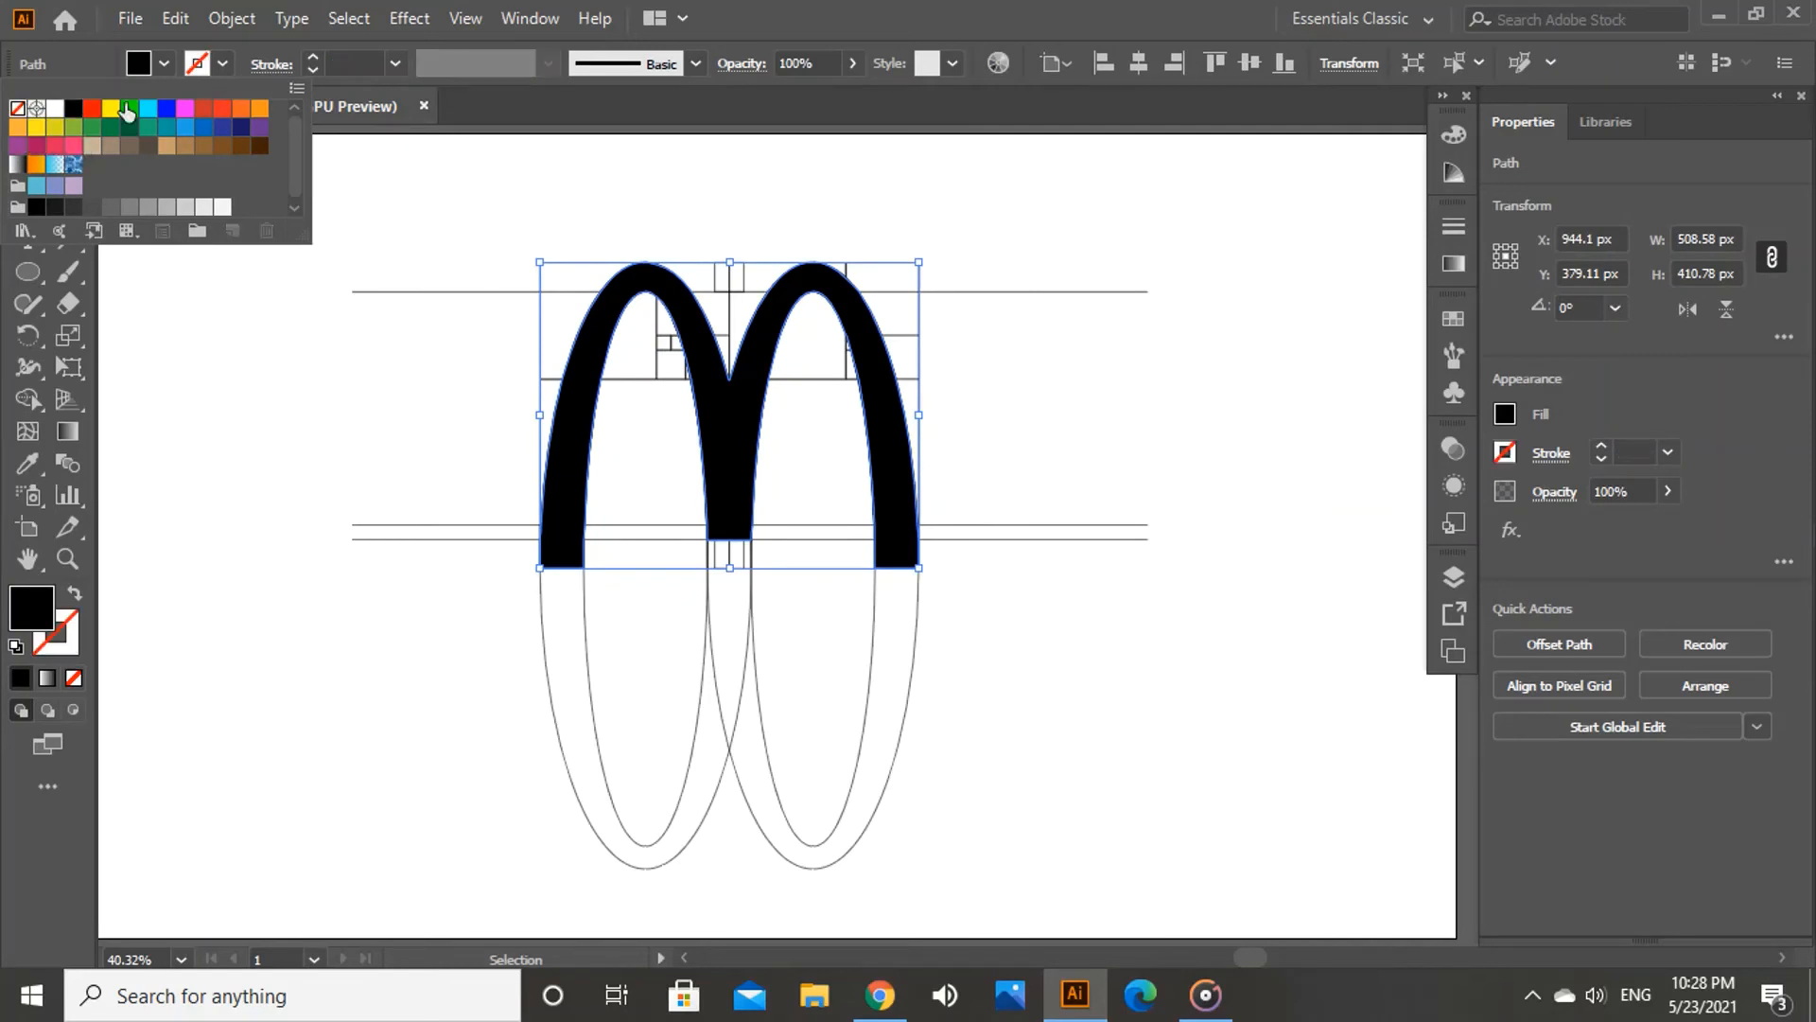
{"action": "left_click", "coordinate": [167, 64]}
{"action": "left_click", "coordinate": [166, 64]}
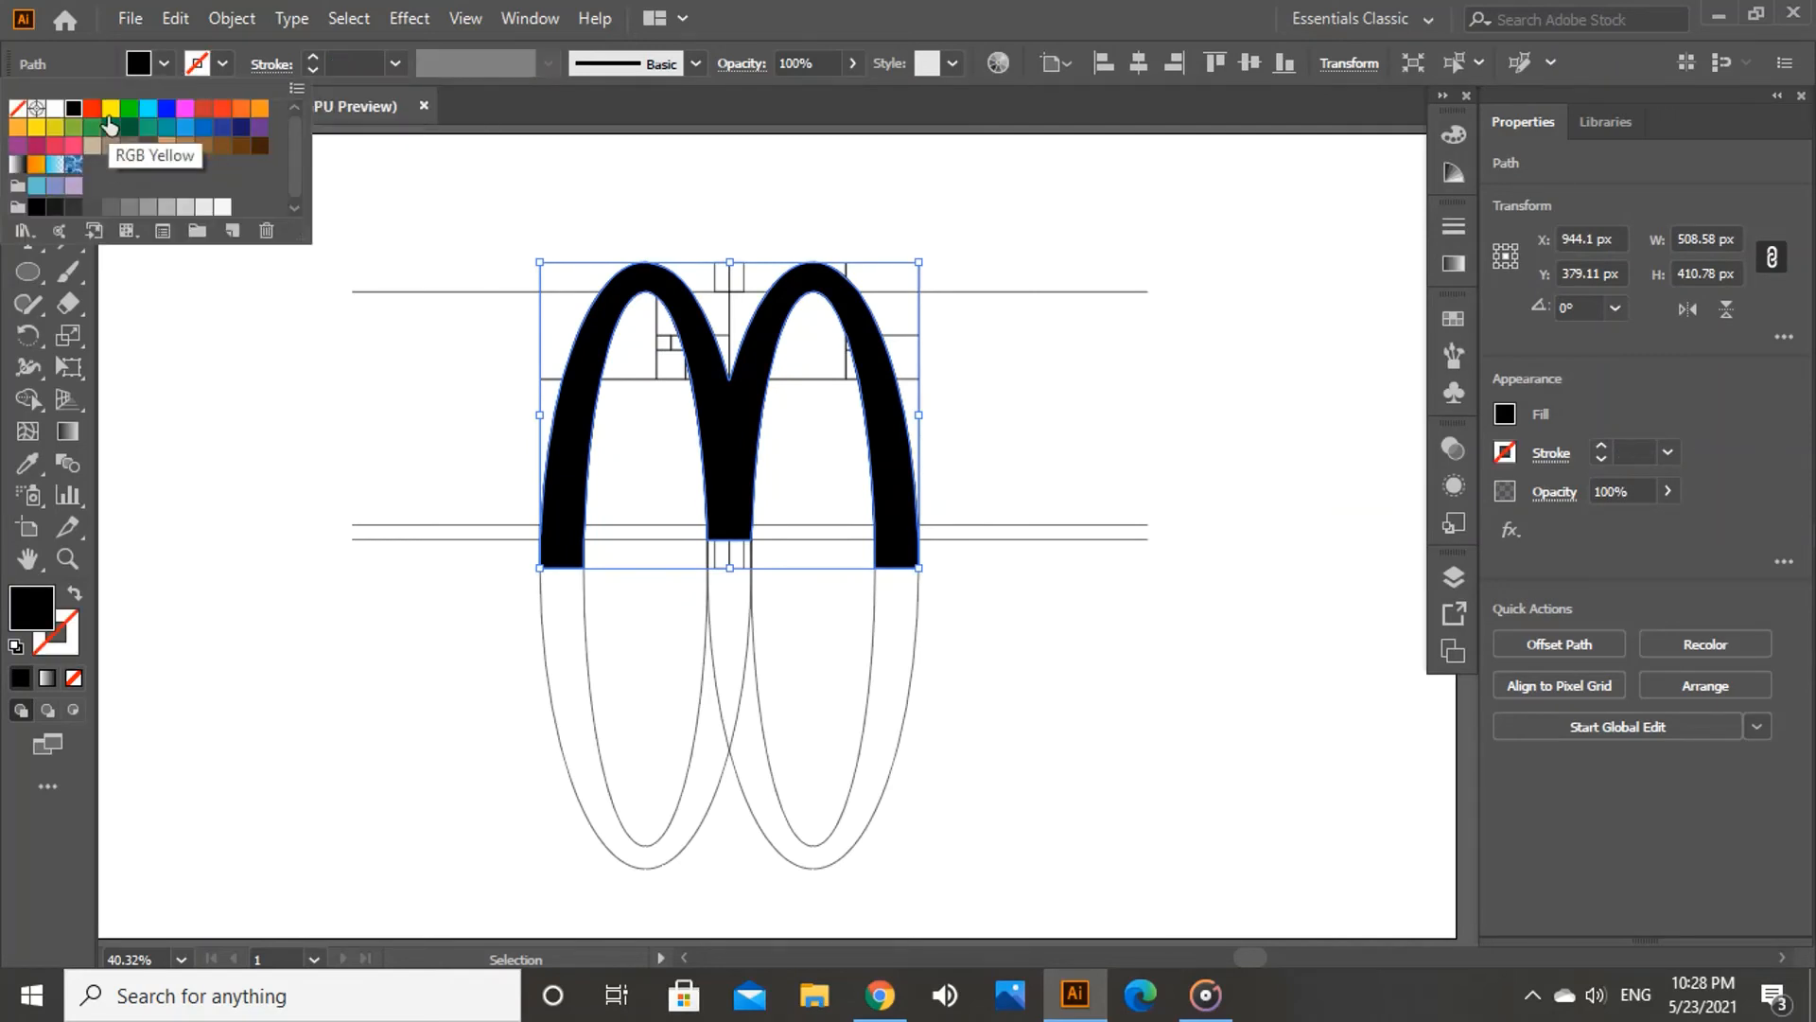
{"action": "left_click", "coordinate": [111, 109]}
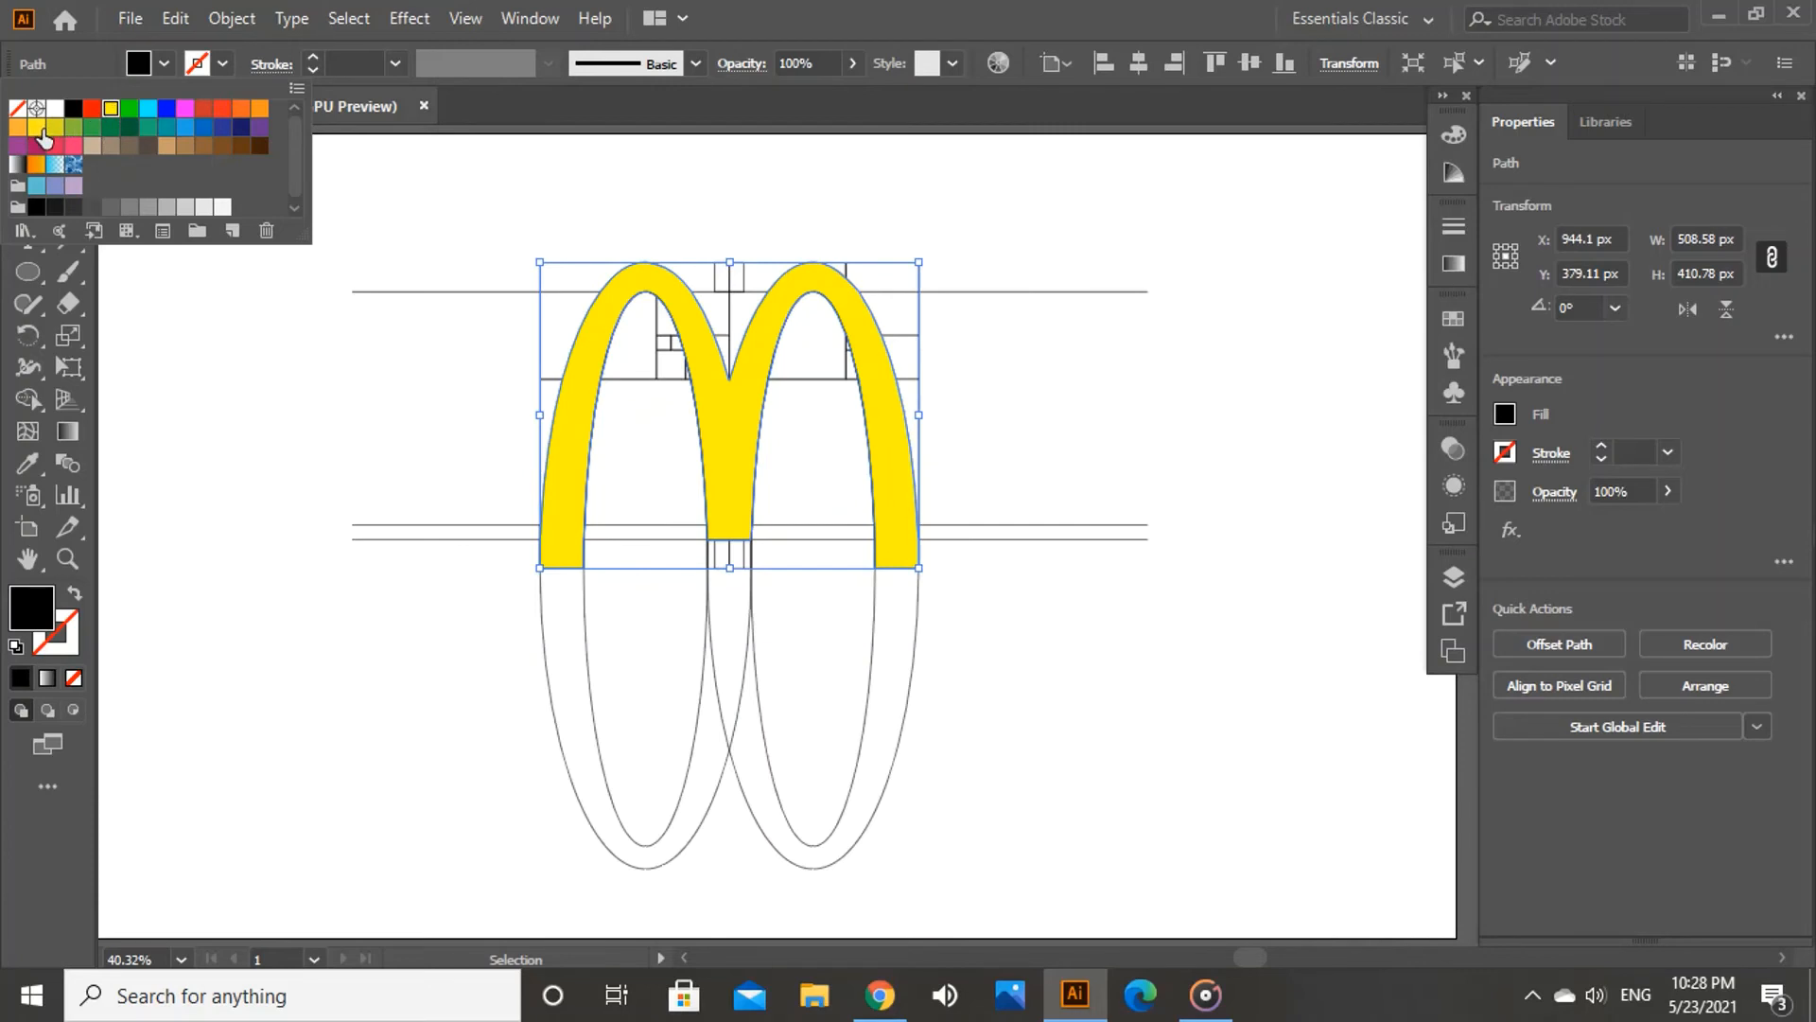
Step: Try a slightly darker golden yellow swatch as the M shape's fill, and deselect the shape
{"action": "double_click", "coordinate": [109, 109]}
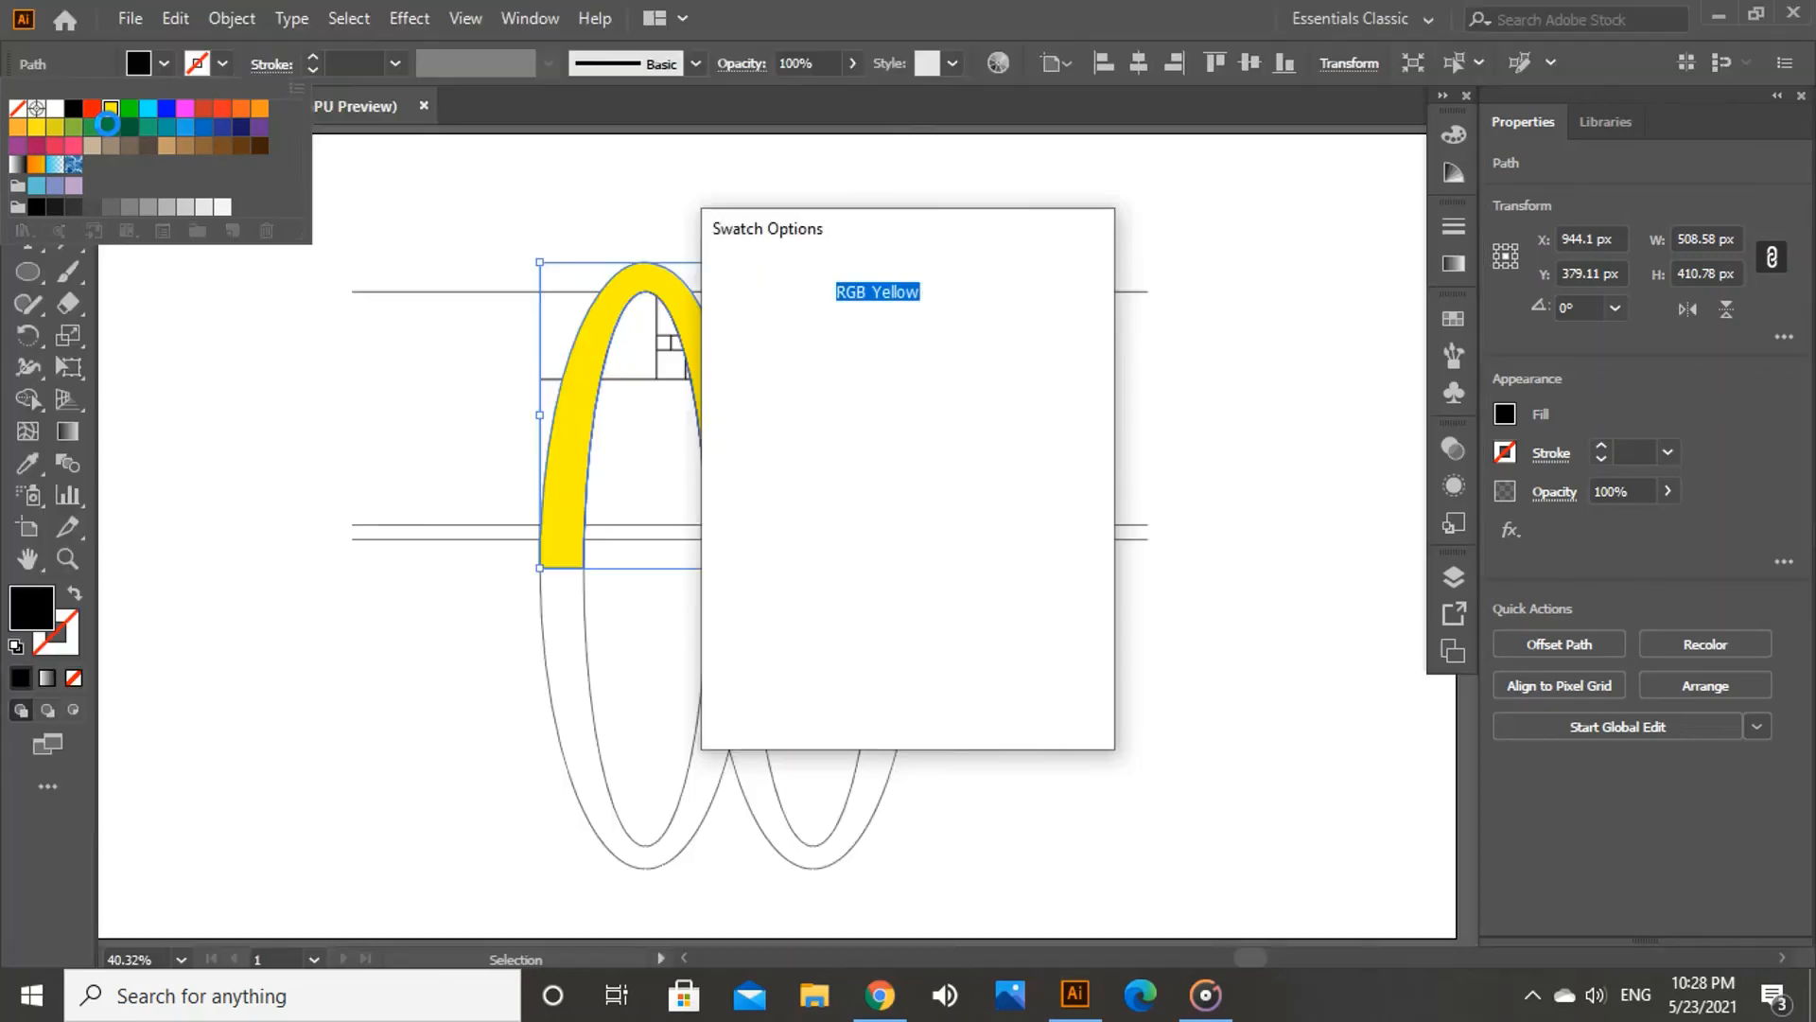
{"action": "left_click", "coordinate": [1005, 691]}
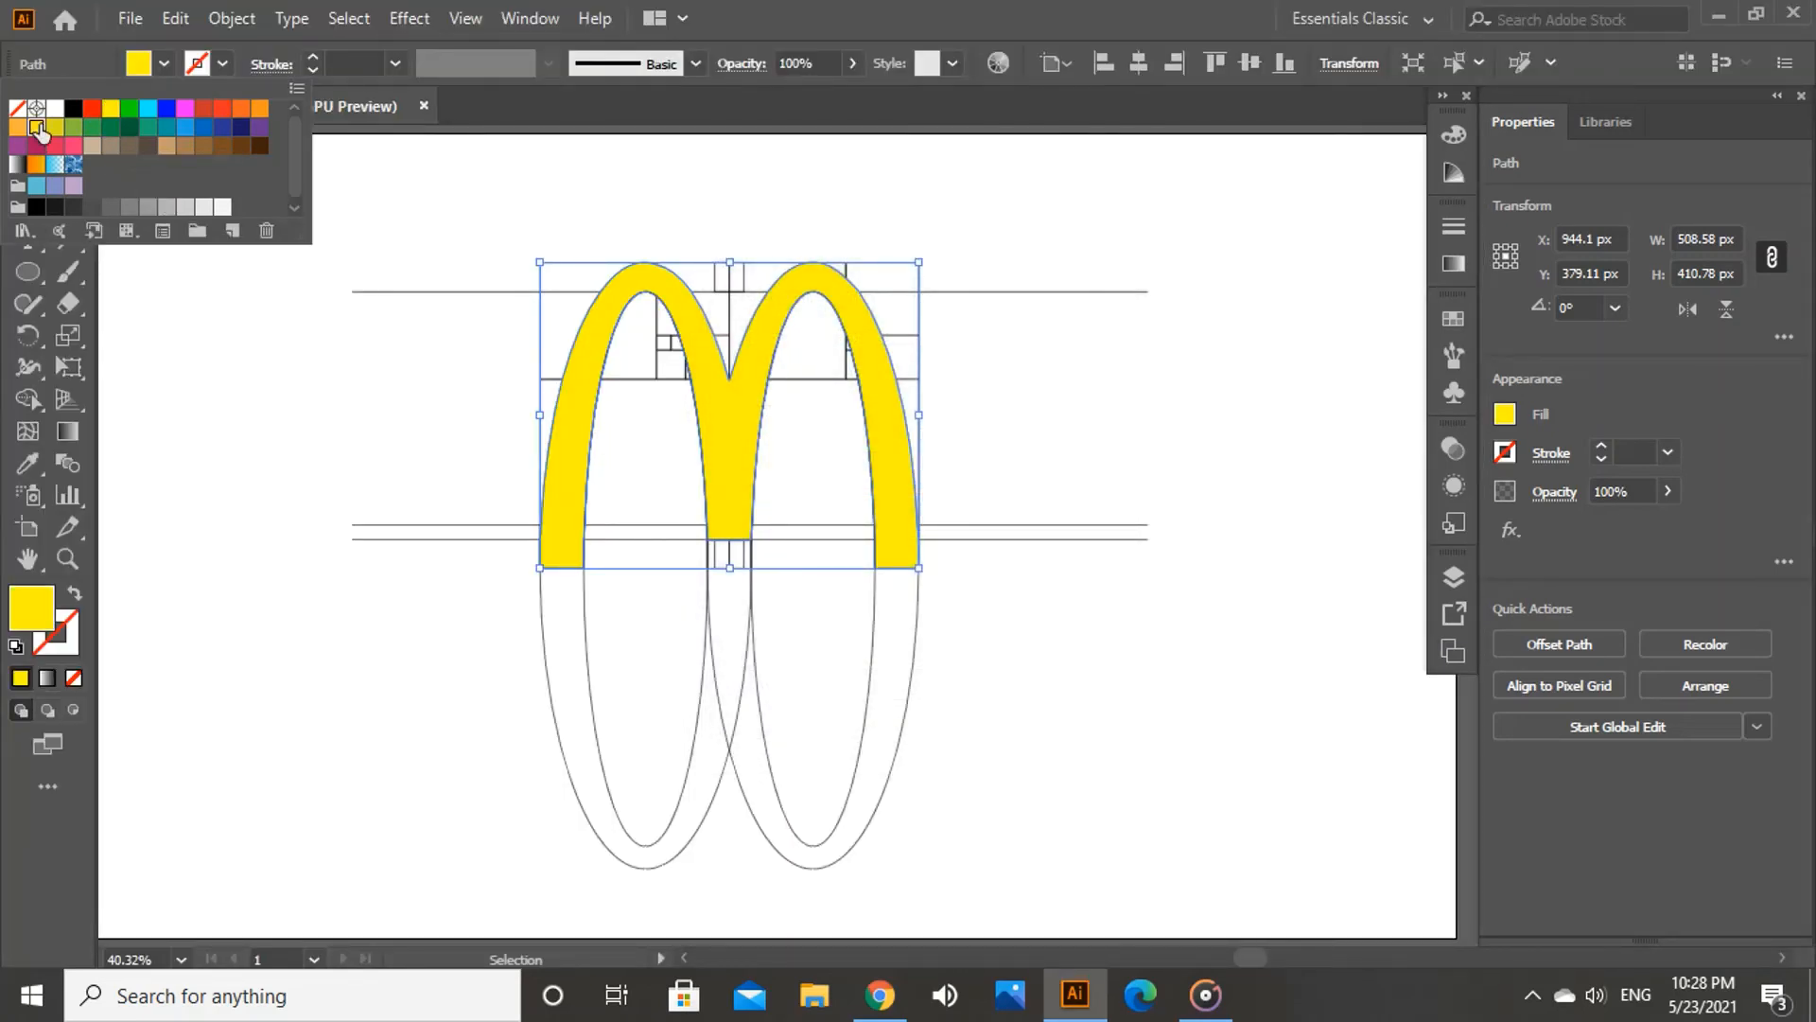
{"action": "left_click", "coordinate": [163, 67]}
{"action": "left_click", "coordinate": [177, 200]}
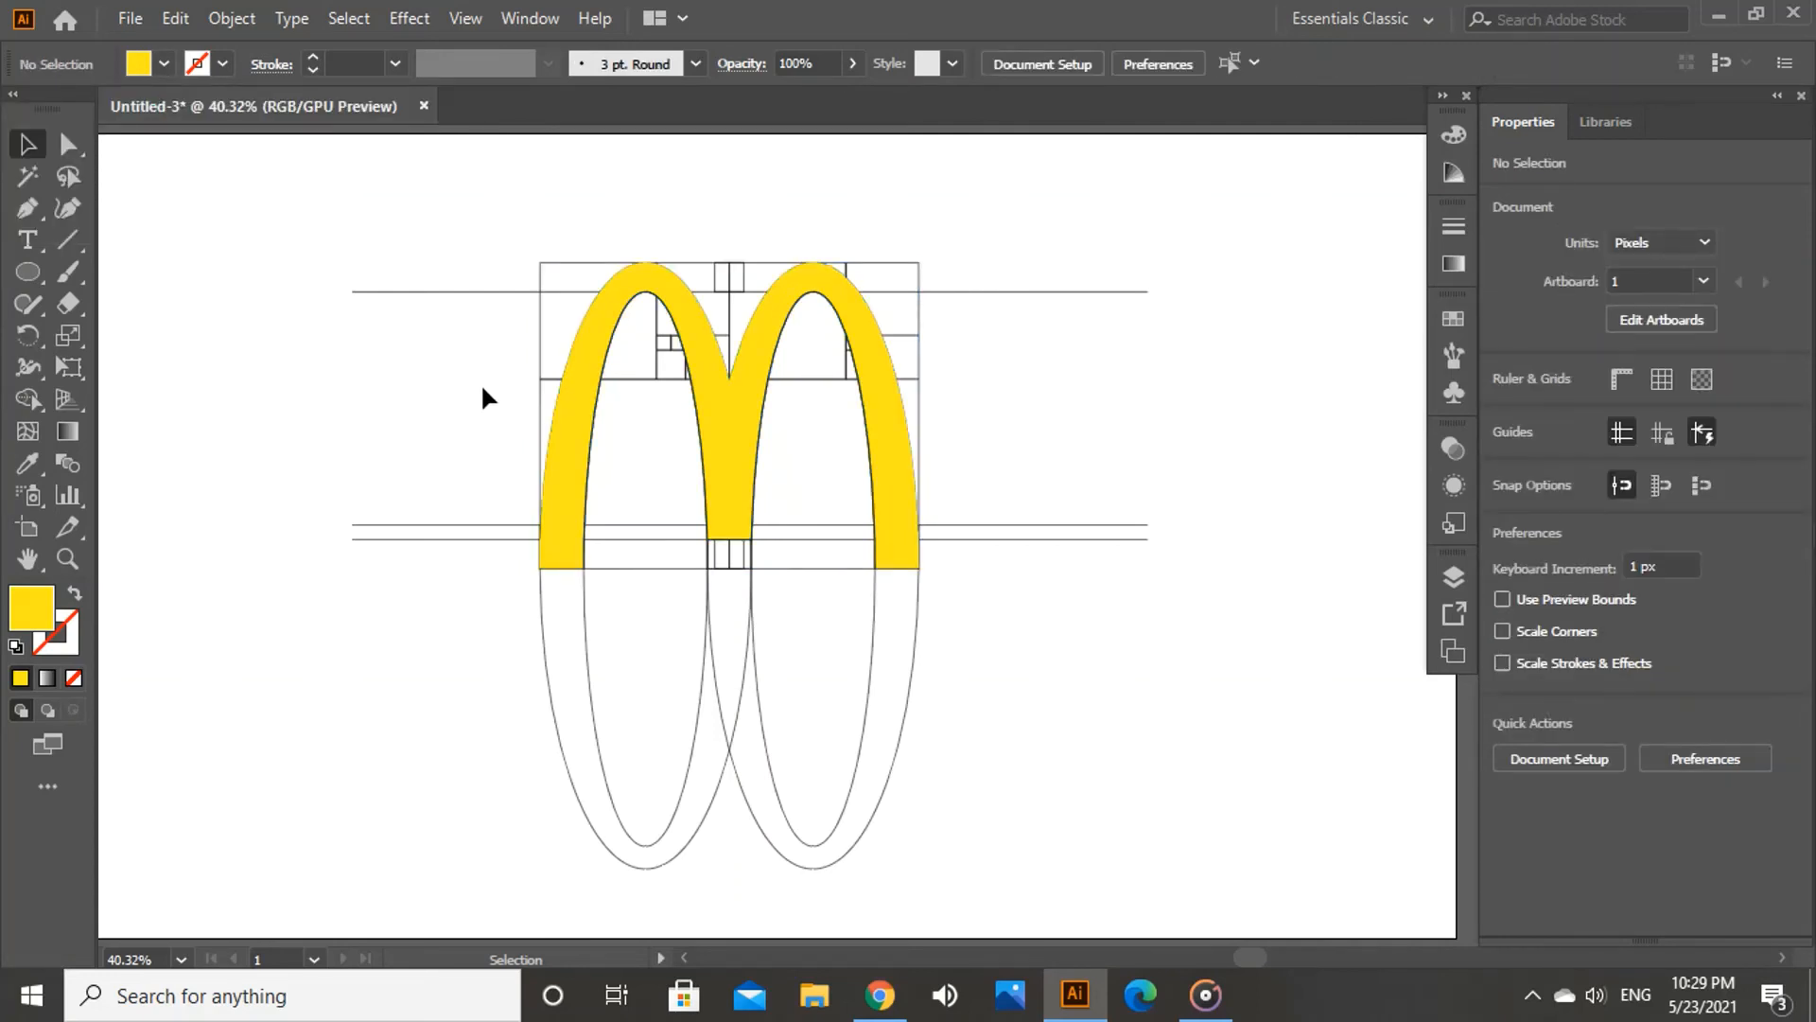
Step: Reselect the M shape and change its fill back to the RGB Yellow swatch
{"action": "left_click", "coordinate": [581, 437]}
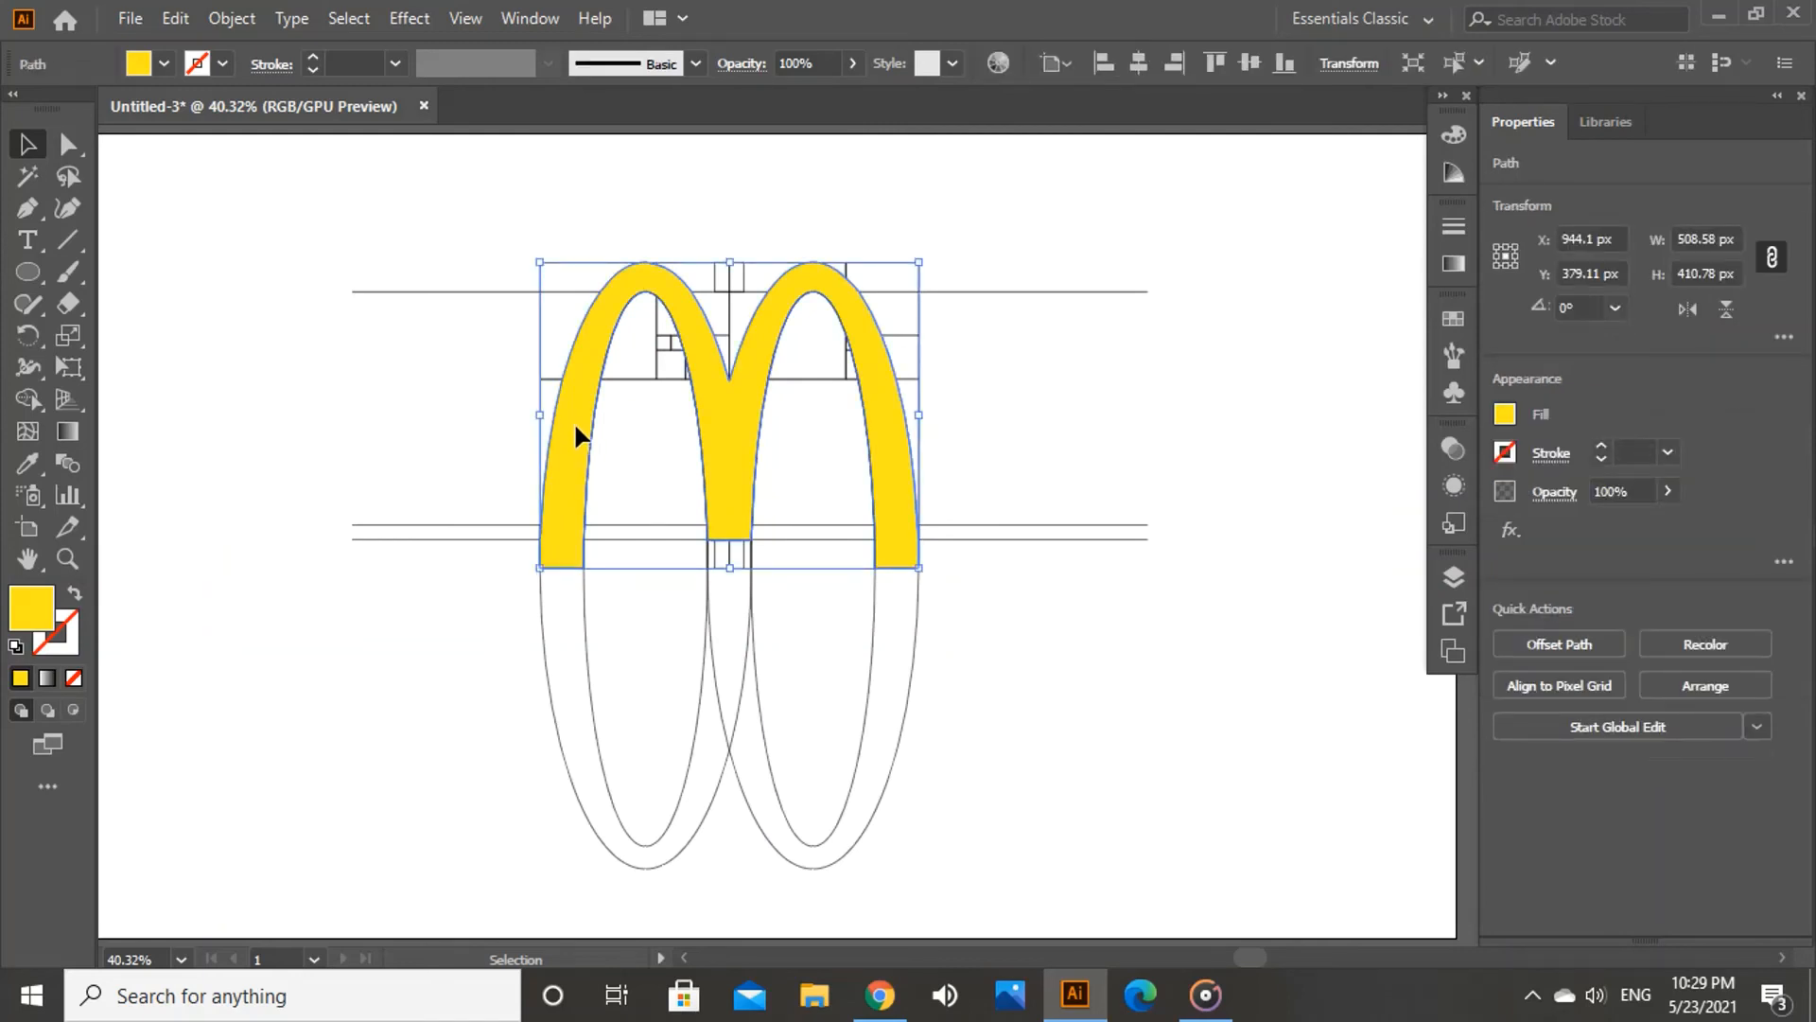
{"action": "left_click", "coordinate": [163, 63]}
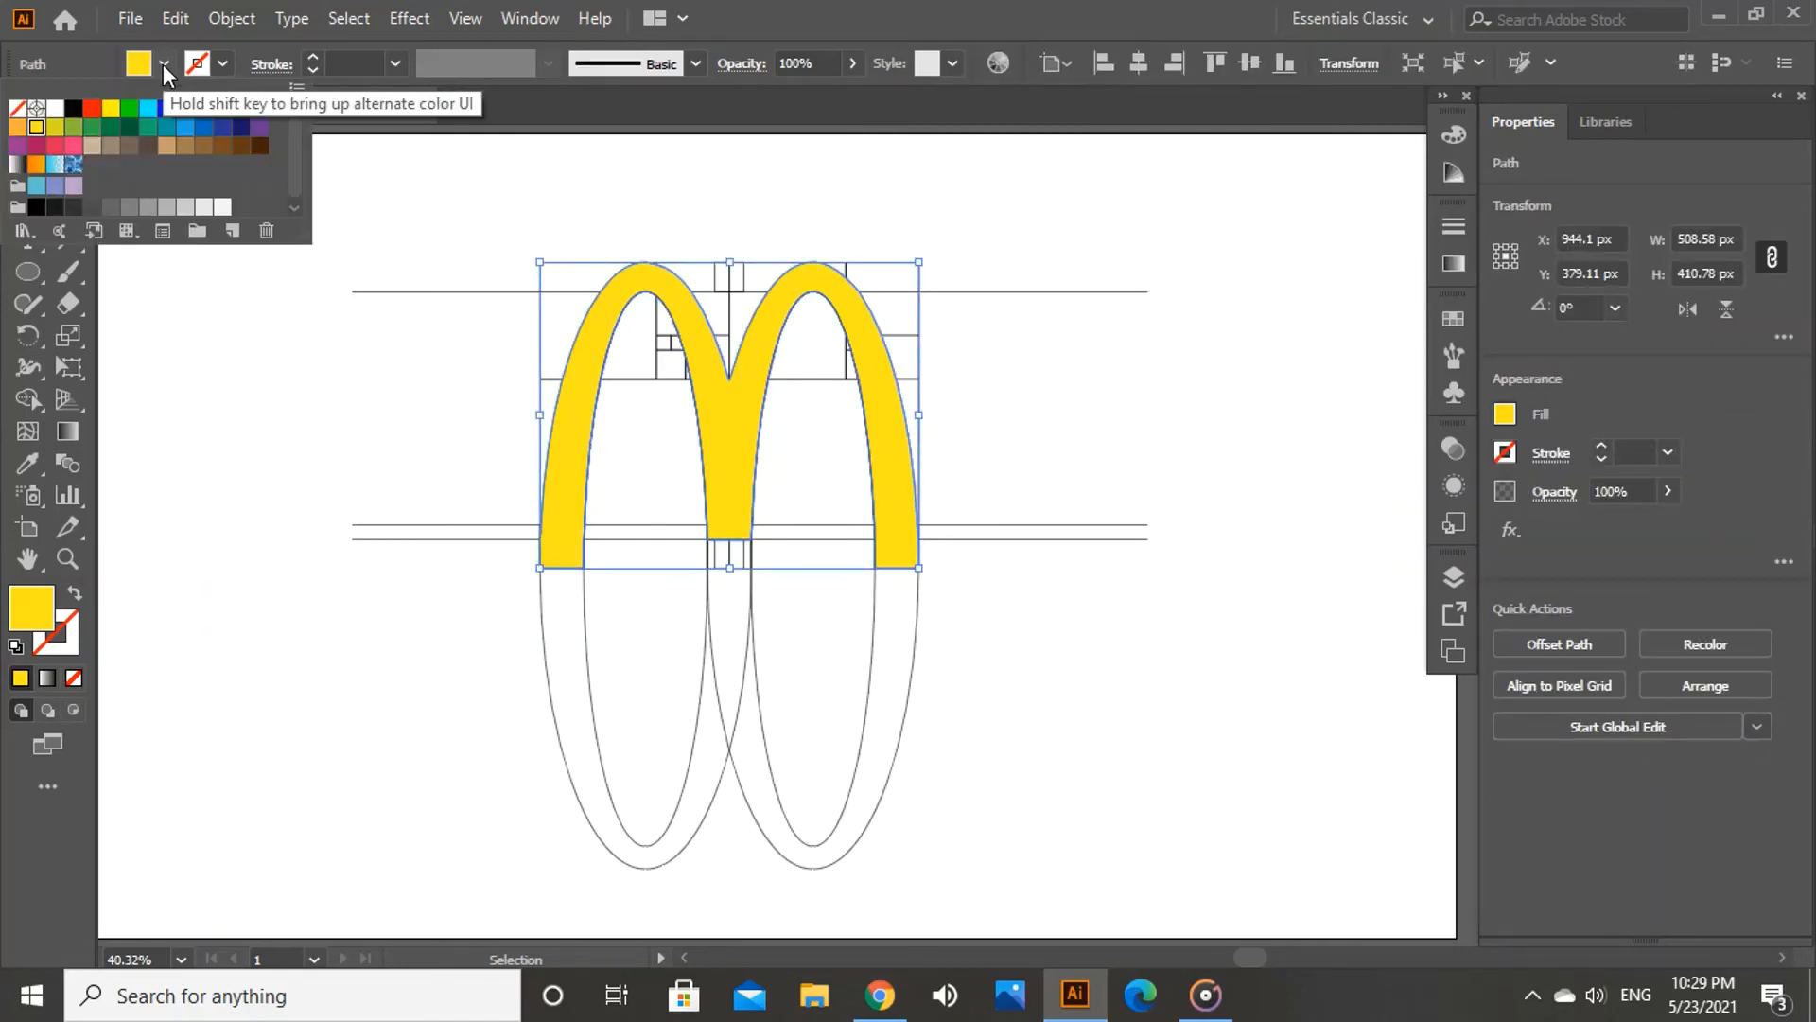
{"action": "left_click", "coordinate": [113, 108]}
{"action": "left_click", "coordinate": [214, 349]}
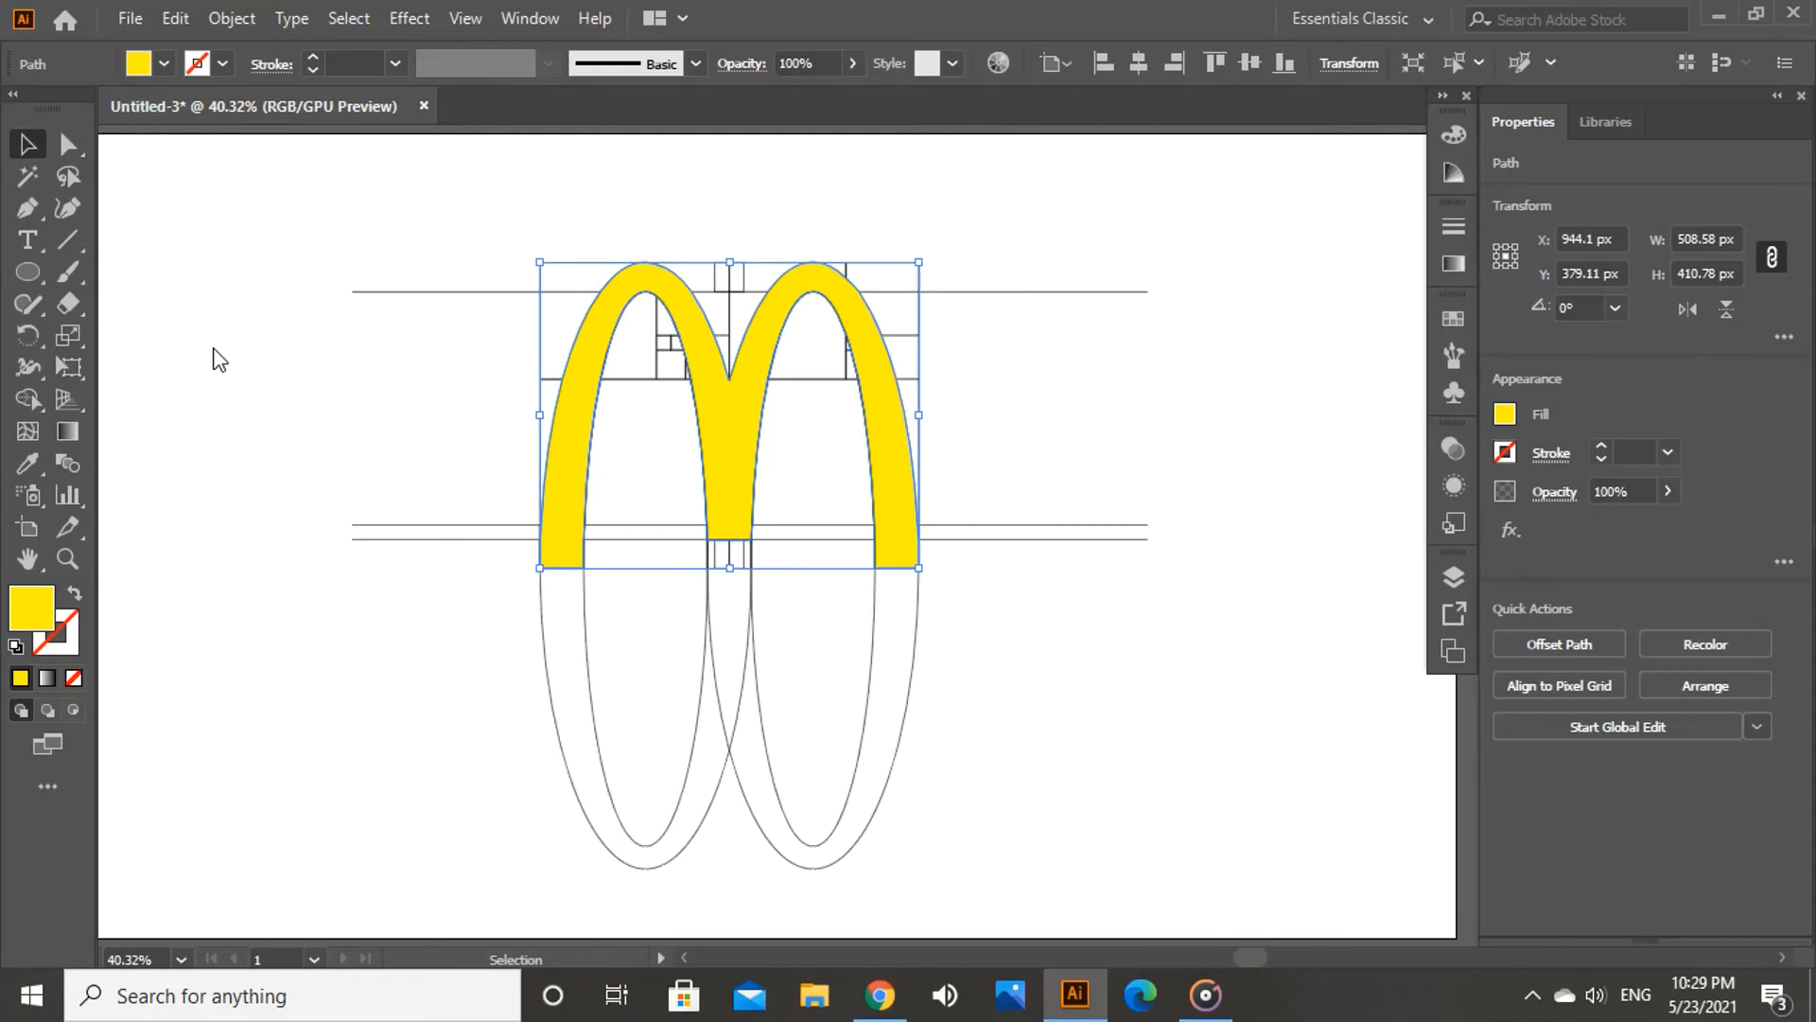
Step: Change the M shape's fill to black and deselect it
{"action": "left_click", "coordinate": [214, 350]}
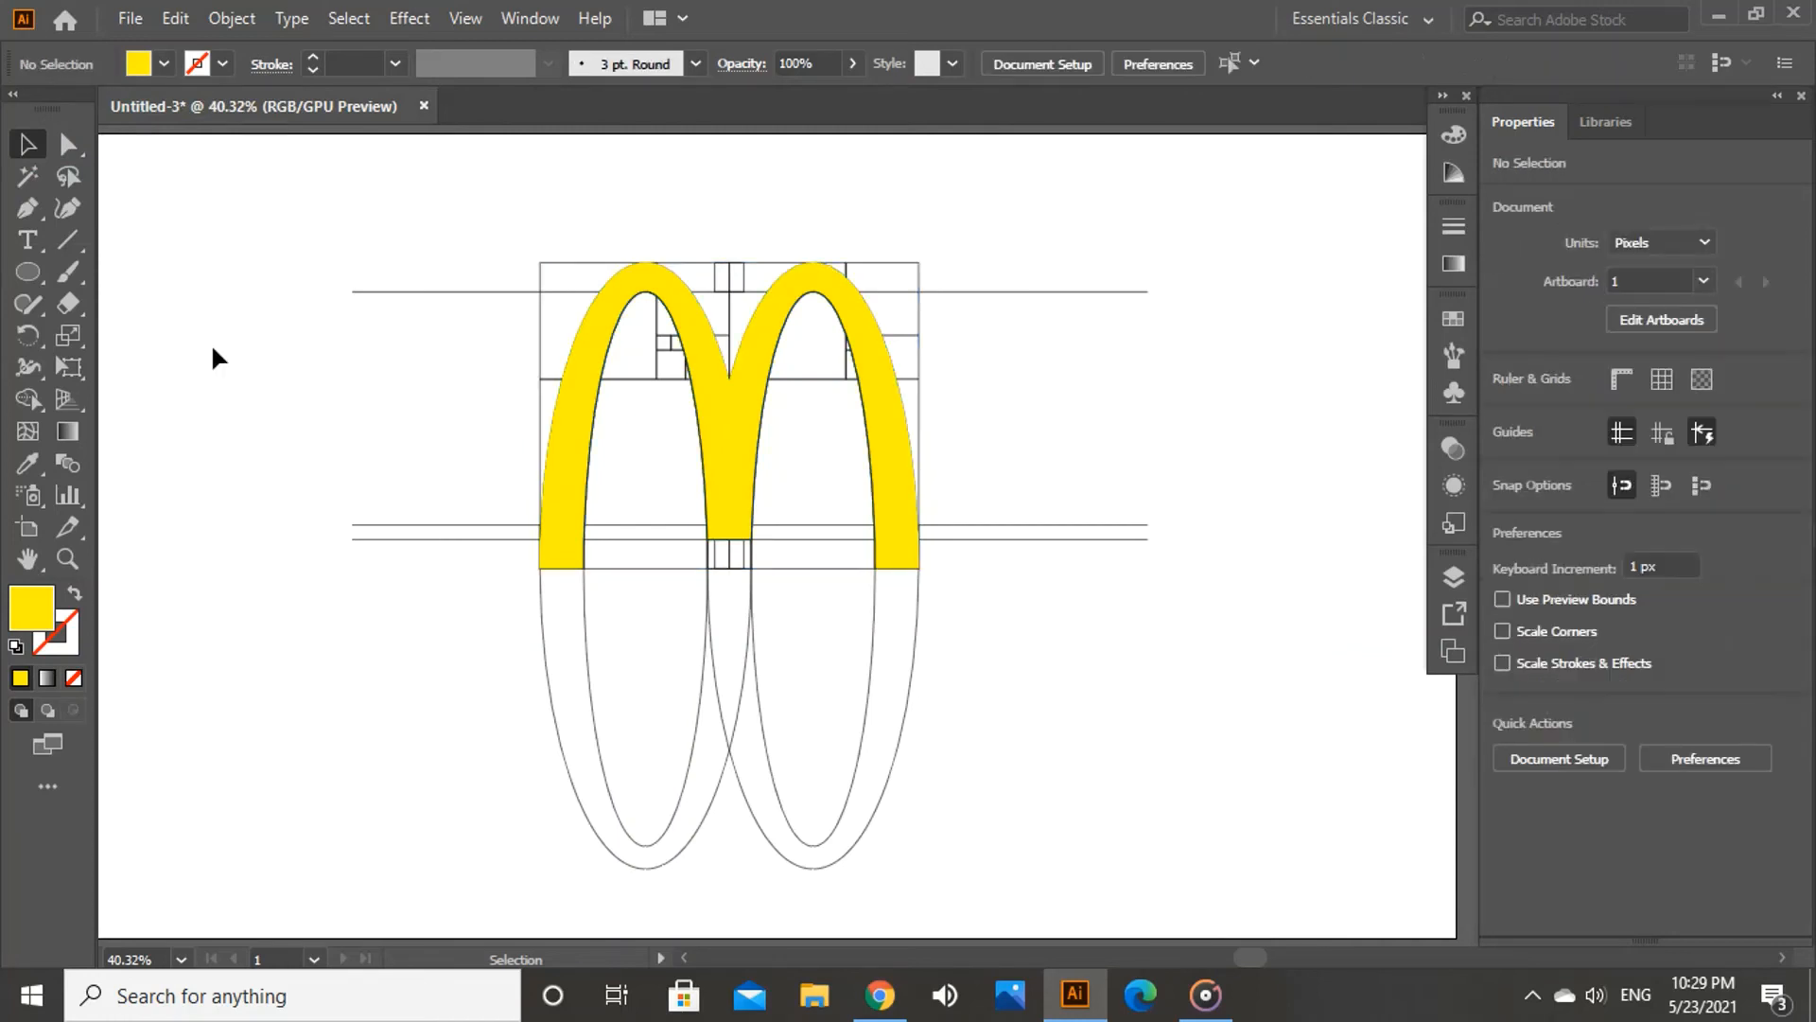
{"action": "left_click", "coordinate": [582, 457]}
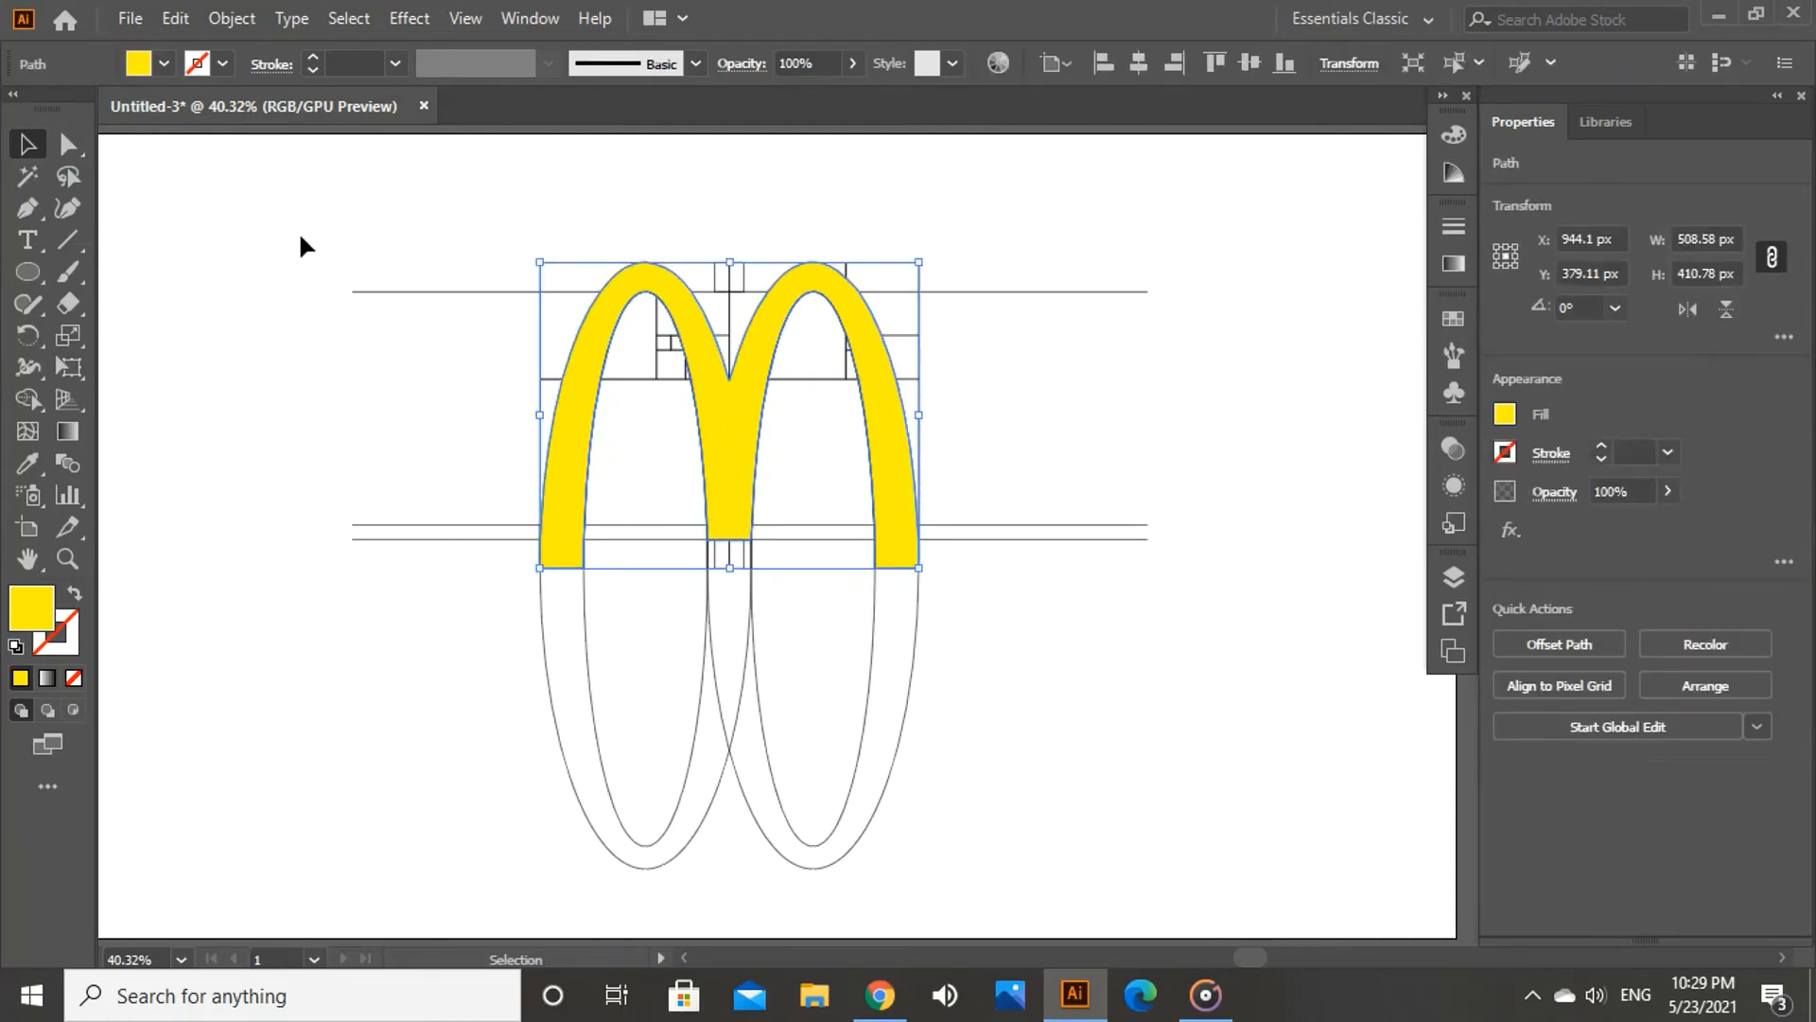
{"action": "left_click", "coordinate": [165, 68]}
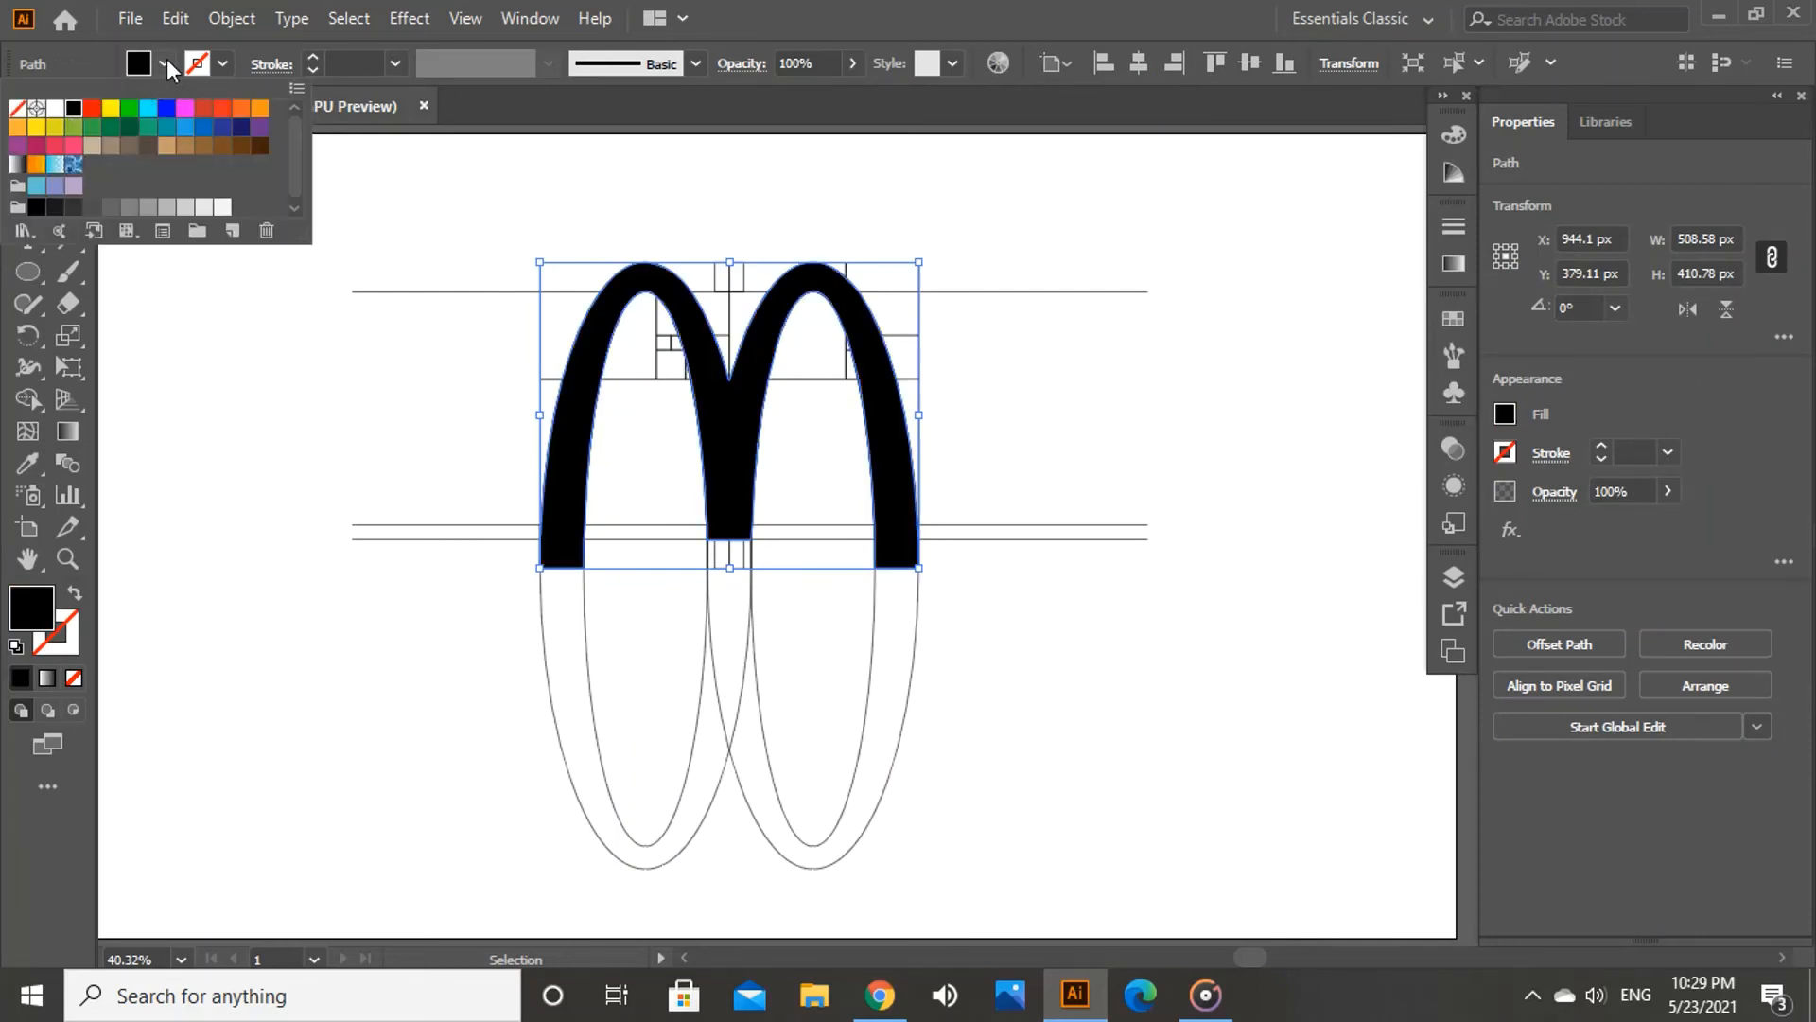
{"action": "left_click", "coordinate": [166, 60]}
{"action": "left_click", "coordinate": [248, 270]}
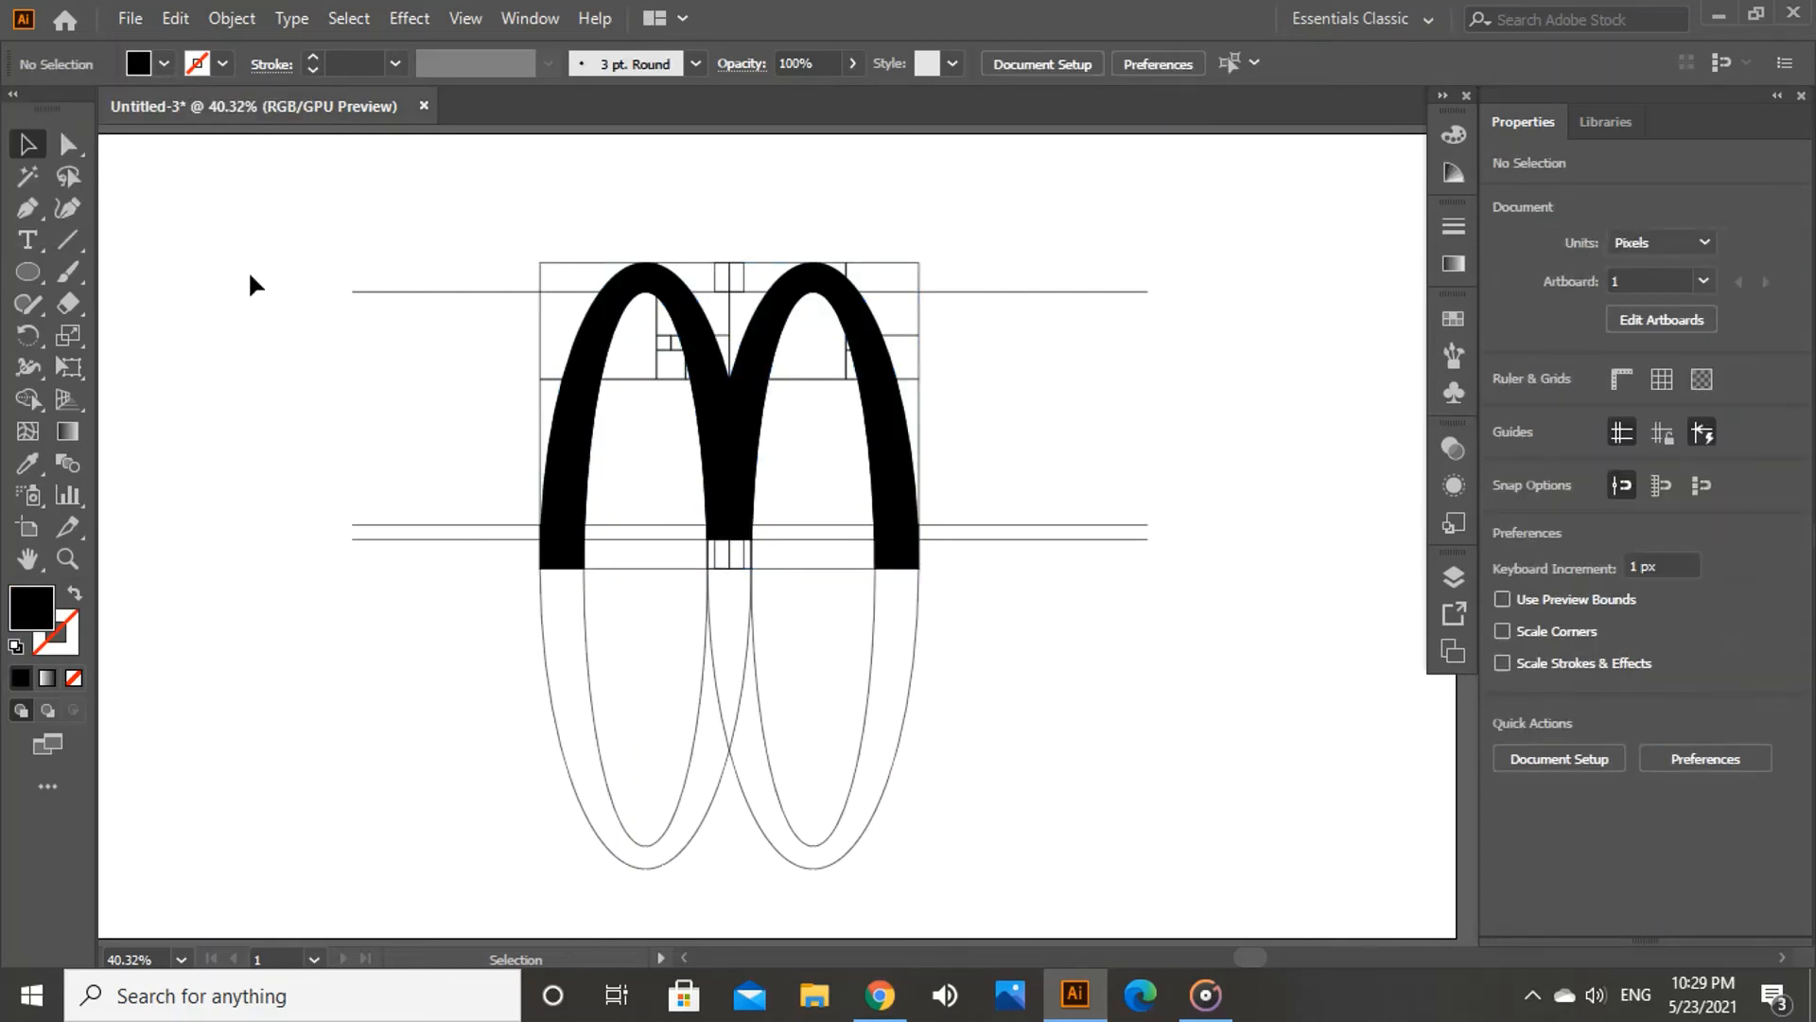
Step: Select all the artwork and remove the lower ellipse areas, the left arch's interior and the leftover regions left of and between the arches with Shape Builder
{"action": "left_click_drag", "start_coordinate": [293, 214], "coordinate": [1081, 853]}
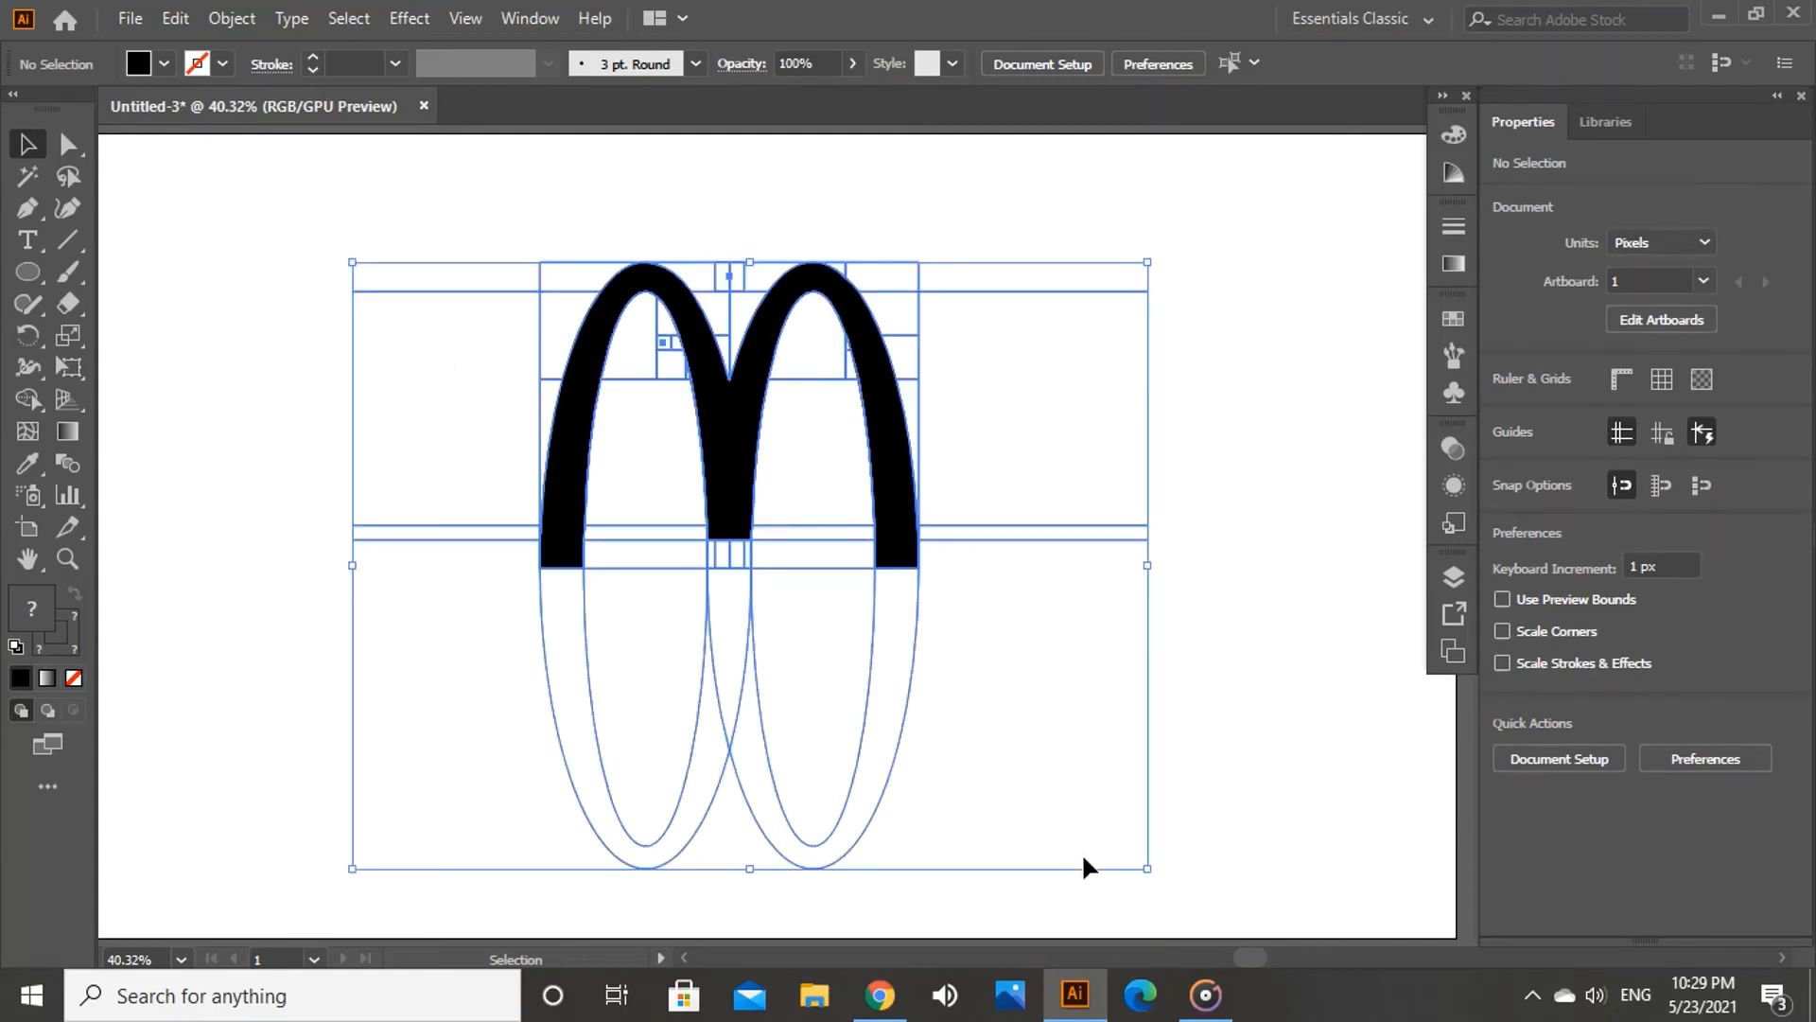
{"action": "left_click", "coordinate": [34, 398]}
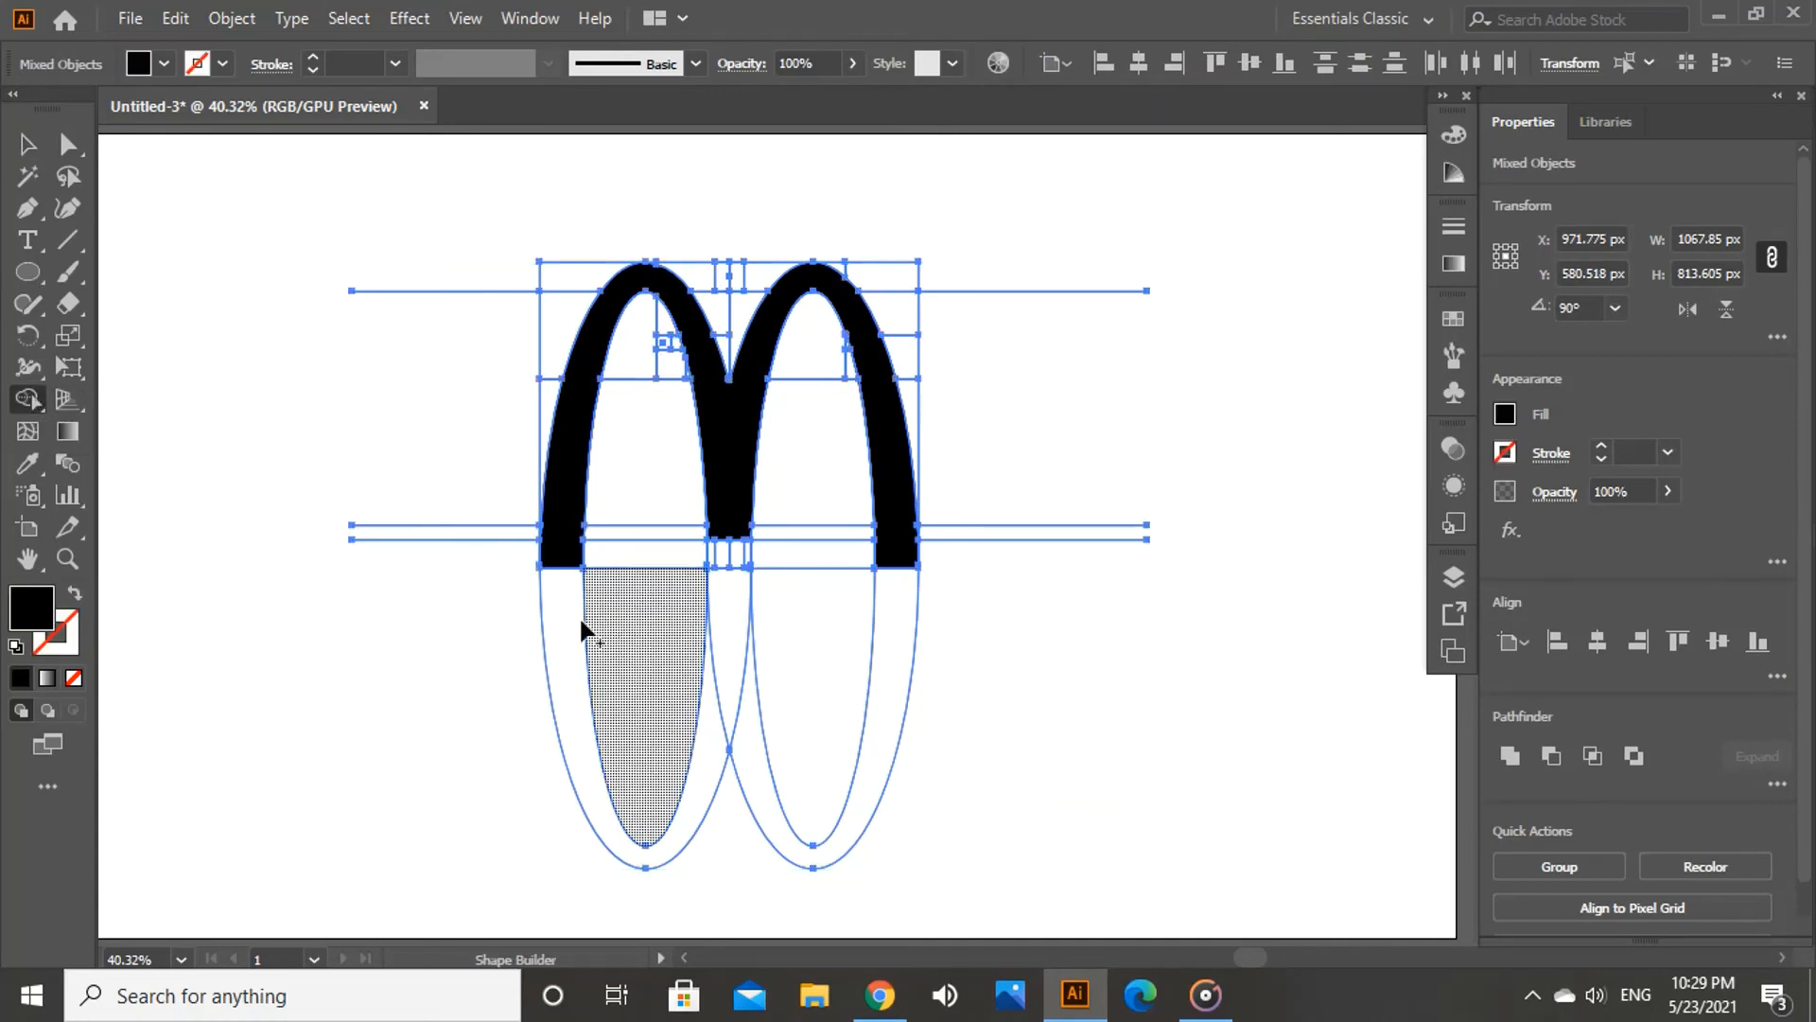
{"action": "mouse_move", "coordinate": [487, 627]}
{"action": "left_mouse_down"}
{"action": "mouse_move", "coordinate": [880, 633]}
{"action": "mouse_move", "coordinate": [833, 521]}
{"action": "mouse_move", "coordinate": [776, 561]}
{"action": "mouse_move", "coordinate": [686, 560]}
{"action": "mouse_move", "coordinate": [665, 409]}
{"action": "mouse_move", "coordinate": [687, 374]}
{"action": "mouse_move", "coordinate": [667, 325]}
{"action": "mouse_move", "coordinate": [642, 394]}
{"action": "left_mouse_up"}
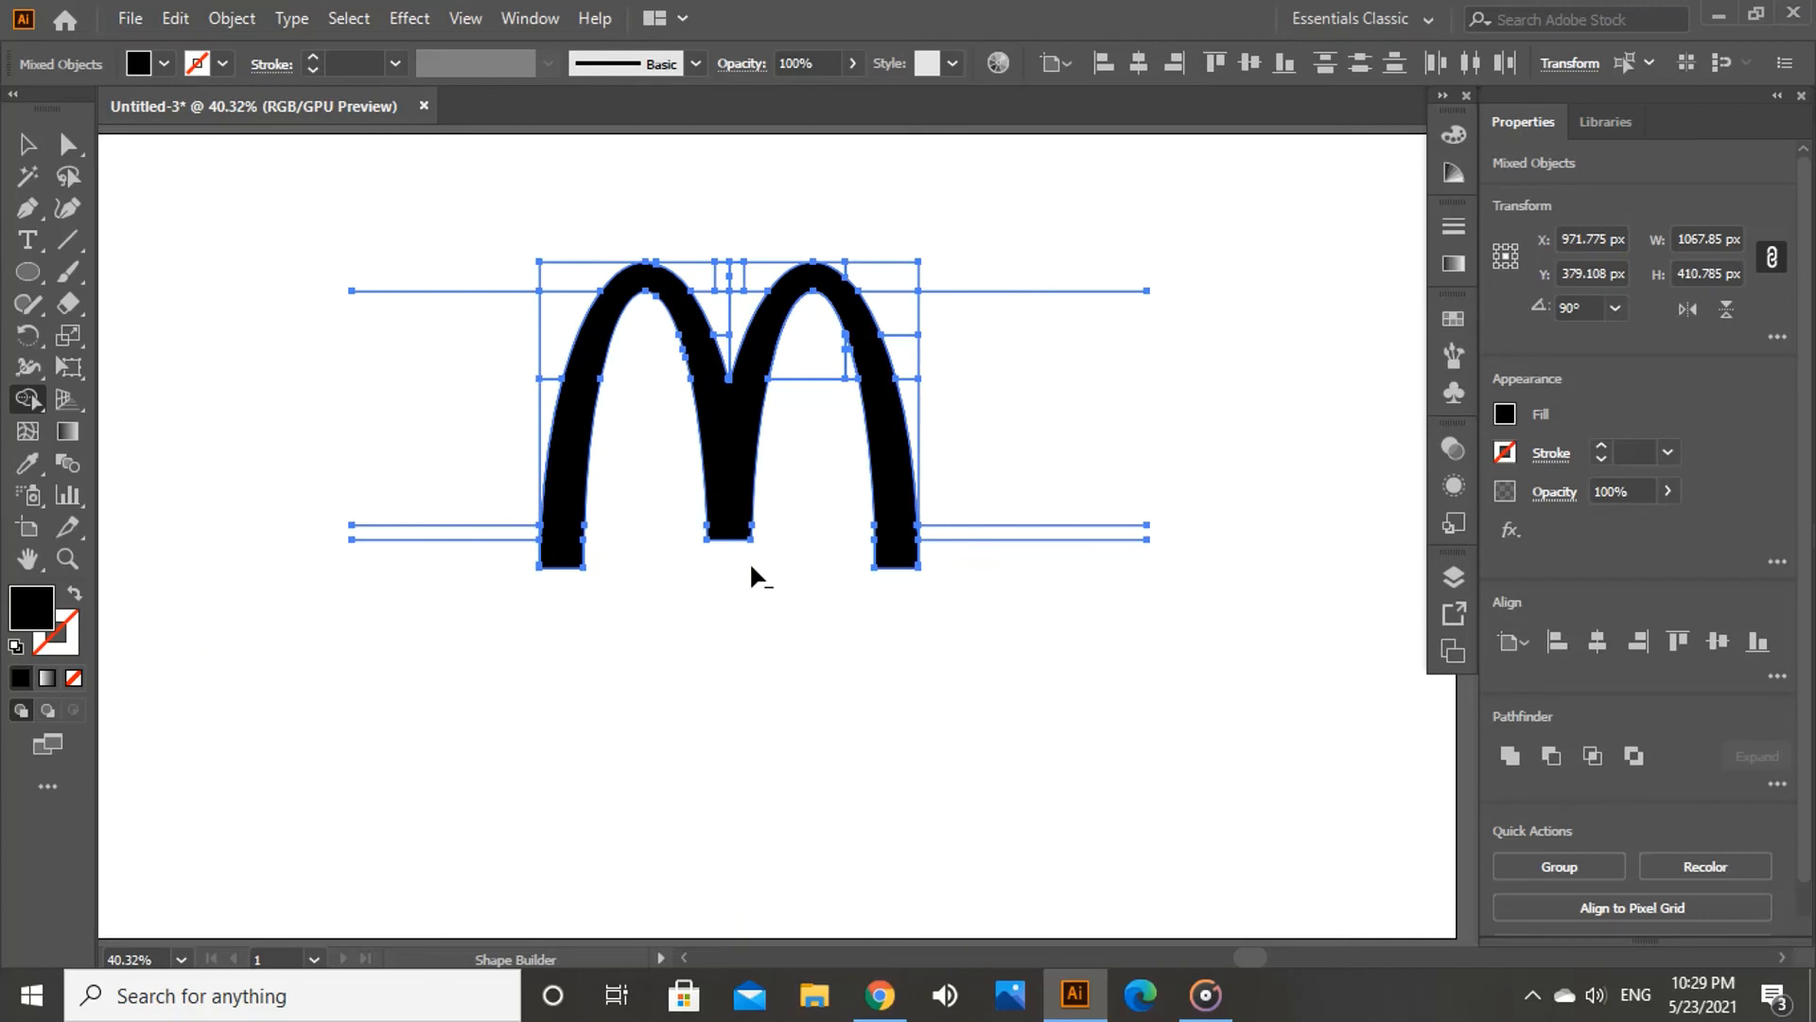
{"action": "mouse_move", "coordinate": [498, 571]}
{"action": "left_mouse_down"}
{"action": "mouse_move", "coordinate": [532, 511]}
{"action": "mouse_move", "coordinate": [547, 272]}
{"action": "left_mouse_up"}
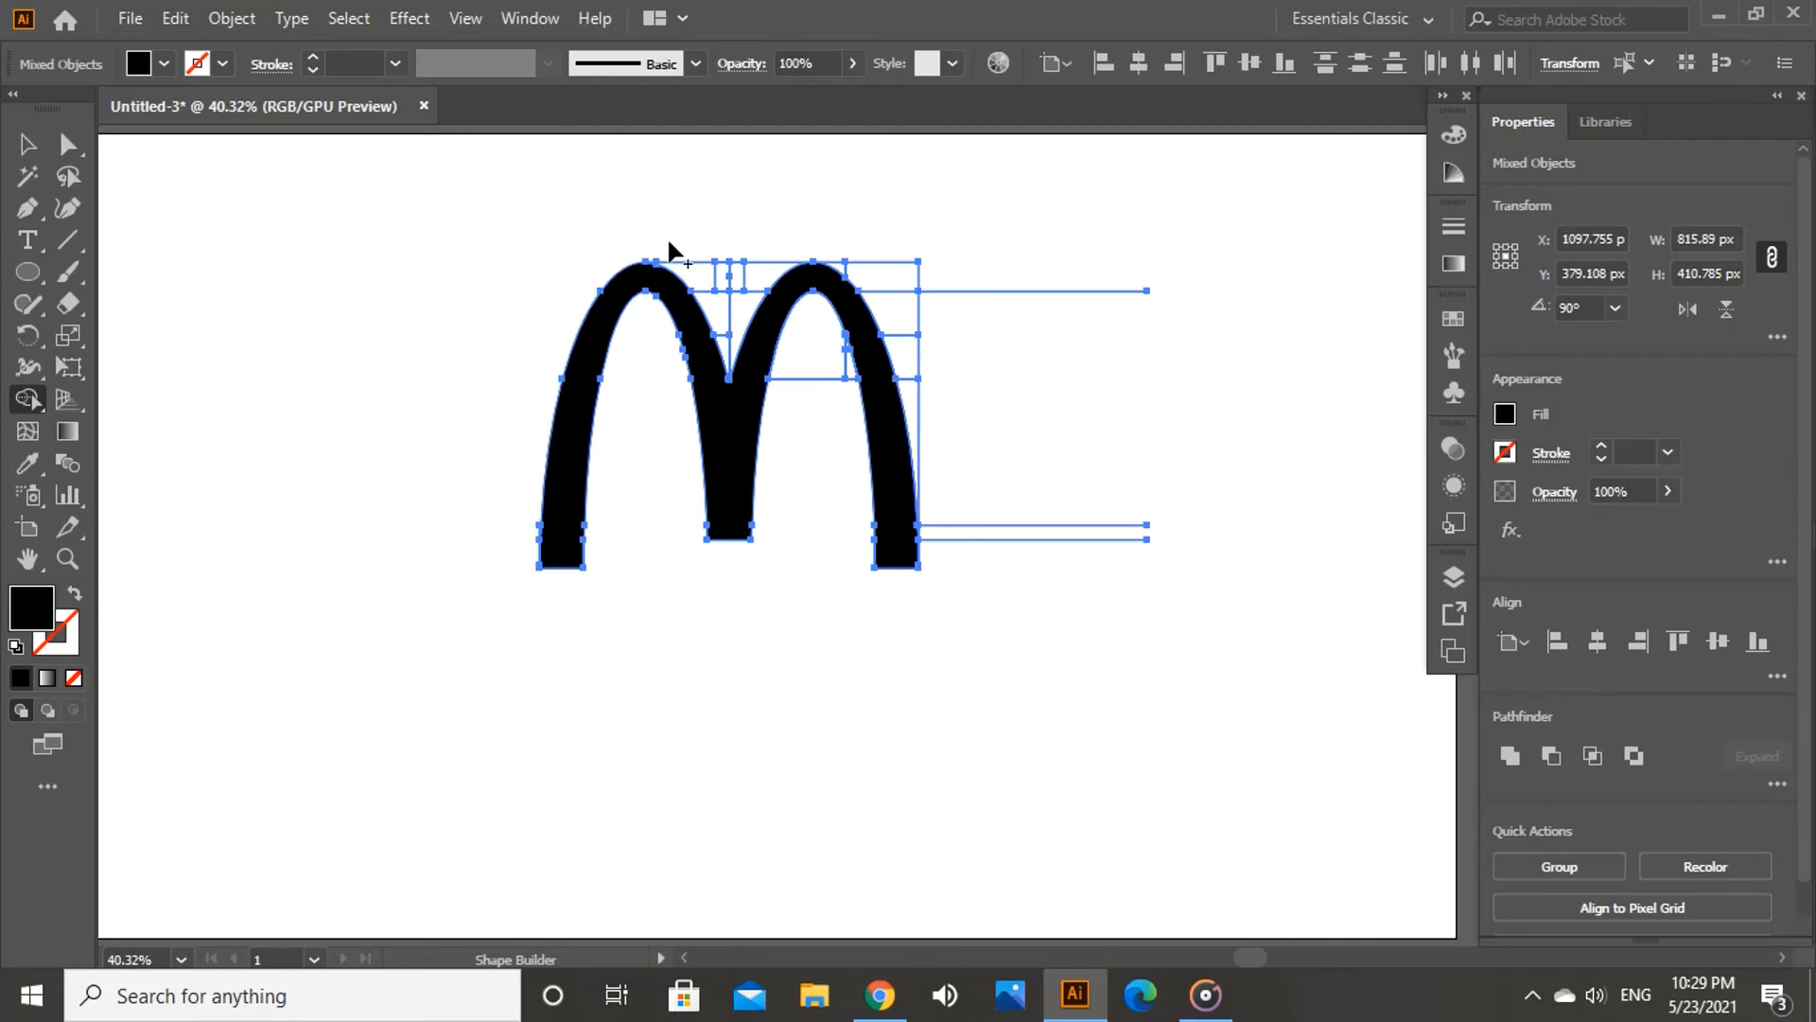
{"action": "mouse_move", "coordinate": [695, 276]}
{"action": "left_mouse_down"}
{"action": "mouse_move", "coordinate": [733, 360]}
{"action": "mouse_move", "coordinate": [755, 300]}
{"action": "mouse_move", "coordinate": [721, 277]}
{"action": "left_mouse_up"}
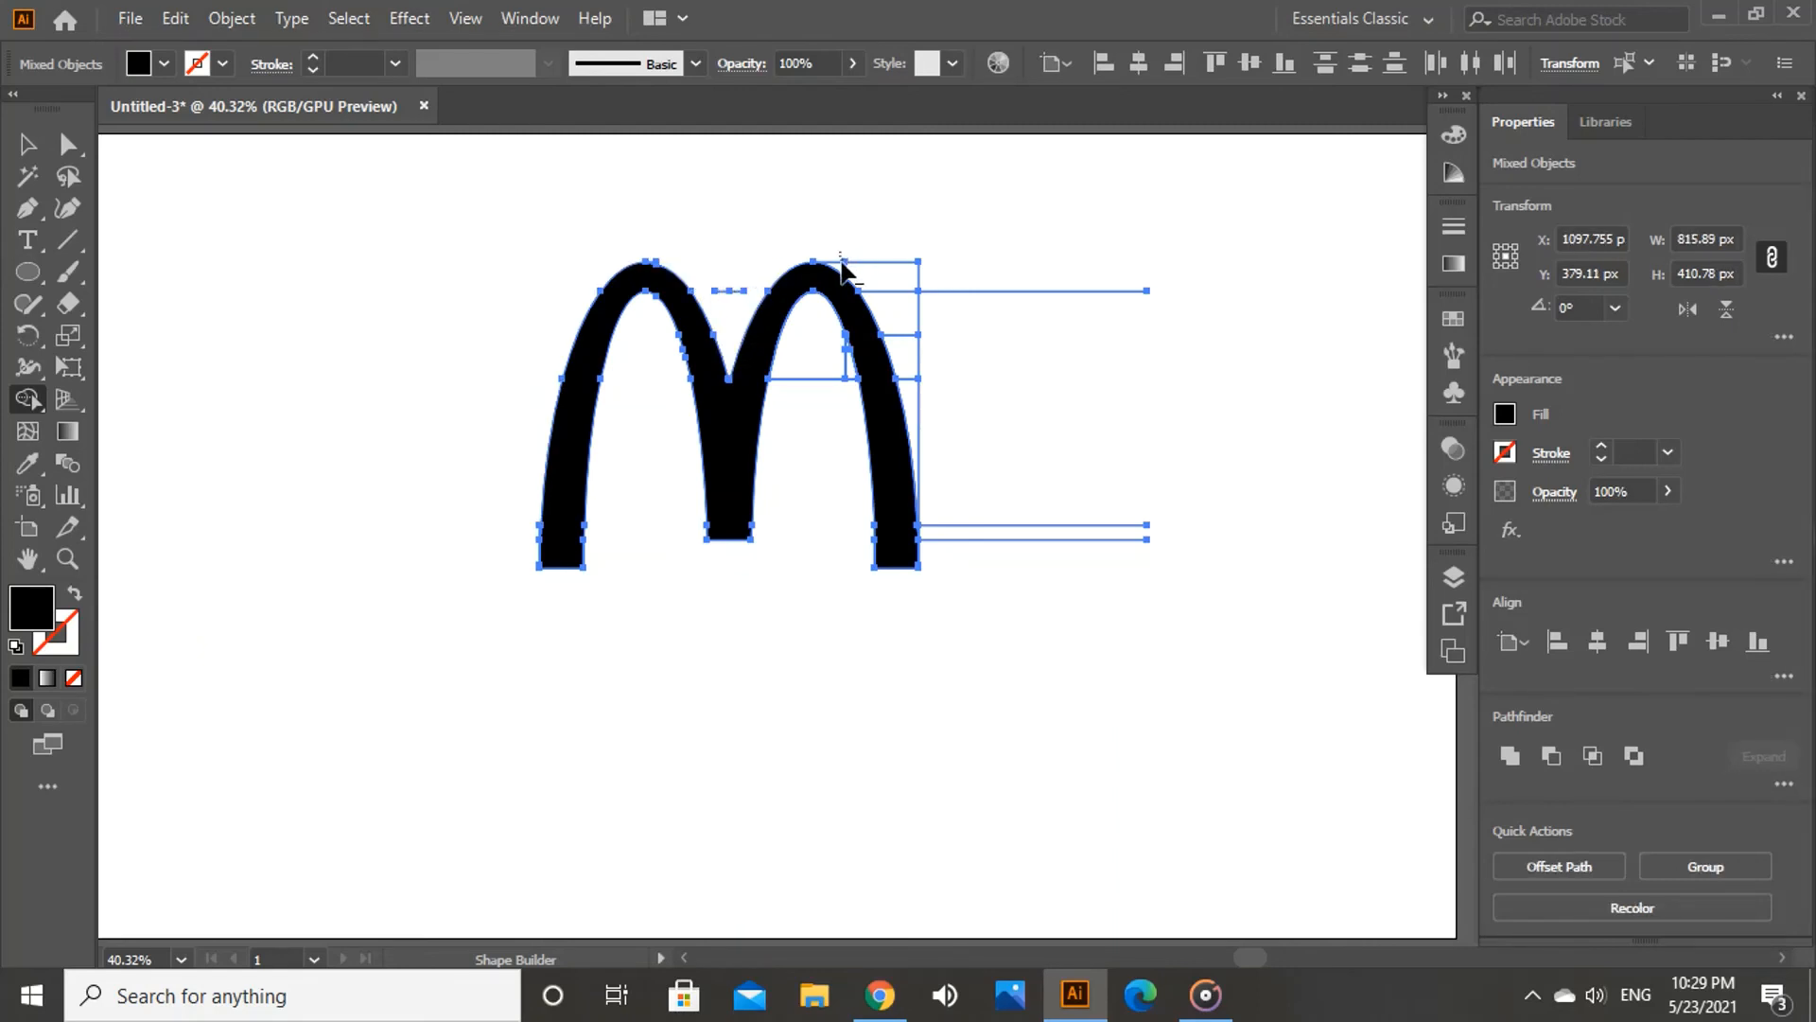
Step: Remove the grid regions and guide lines right of the M and inside its right arch with Shape Builder, and deselect everything
{"action": "mouse_move", "coordinate": [860, 276]}
{"action": "left_mouse_down"}
{"action": "mouse_move", "coordinate": [908, 360]}
{"action": "mouse_move", "coordinate": [940, 360]}
{"action": "left_mouse_up"}
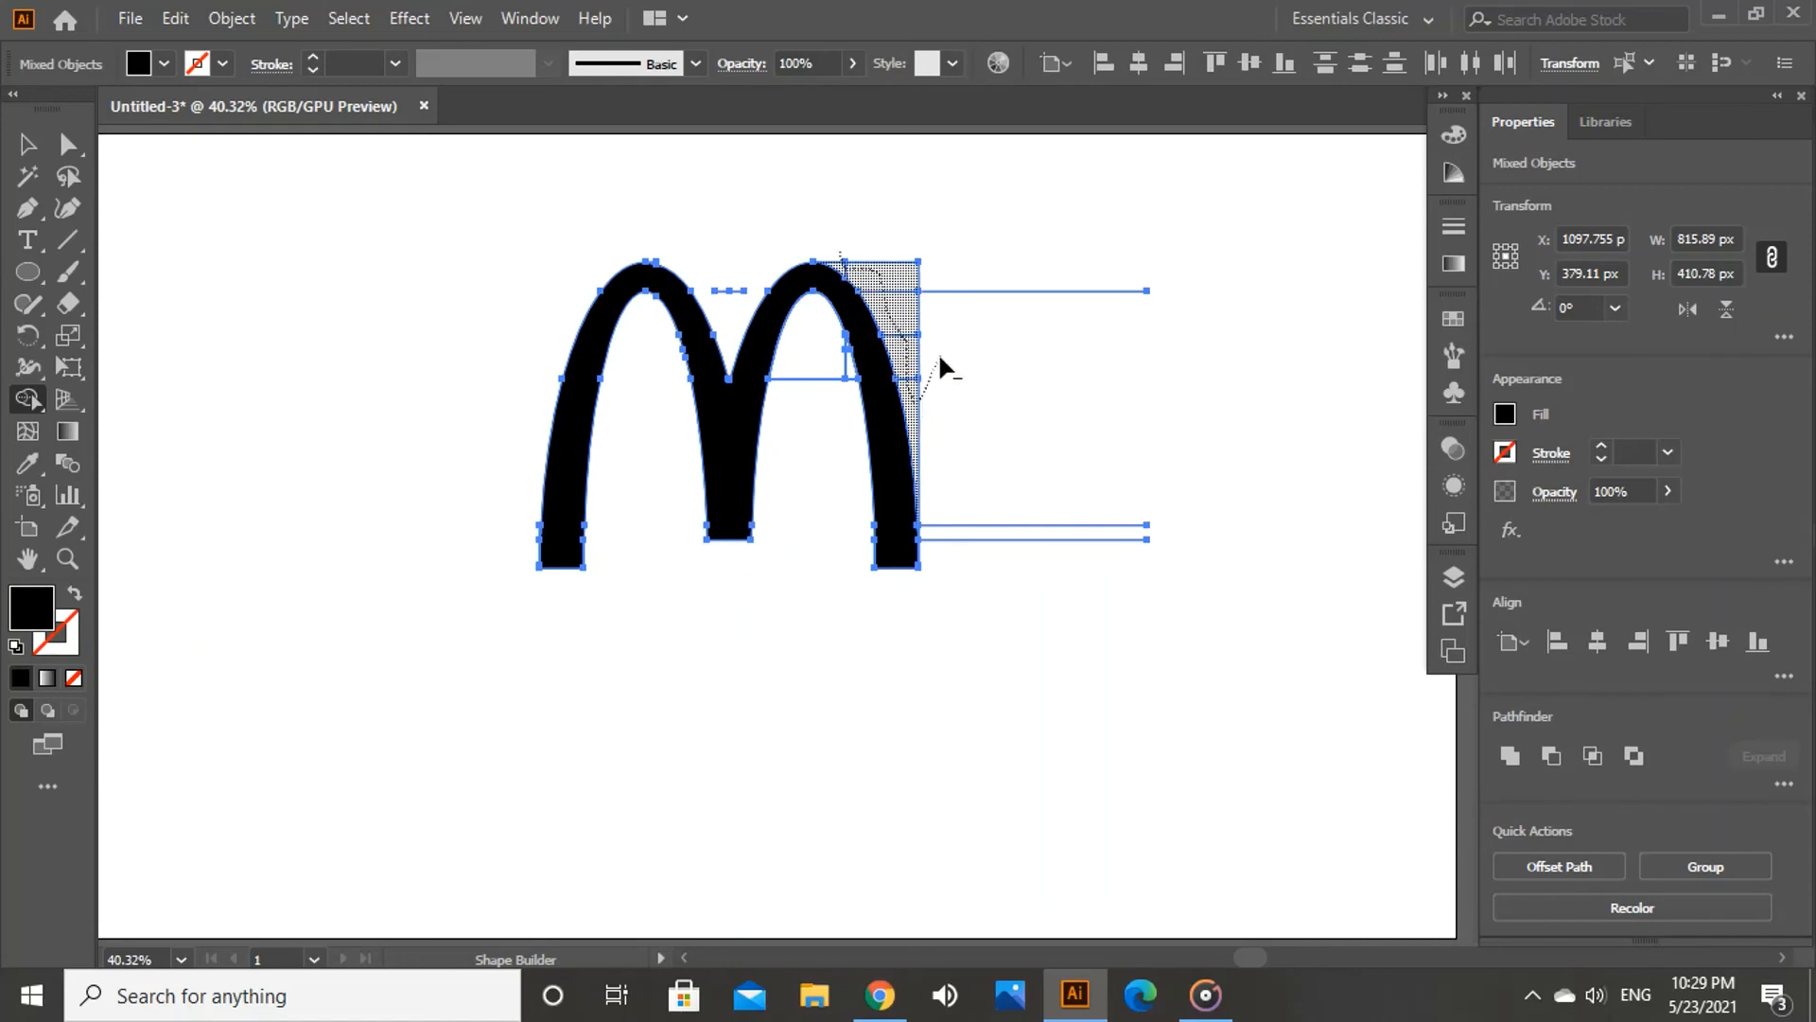
{"action": "left_click_drag", "start_coordinate": [964, 293], "coordinate": [964, 267]}
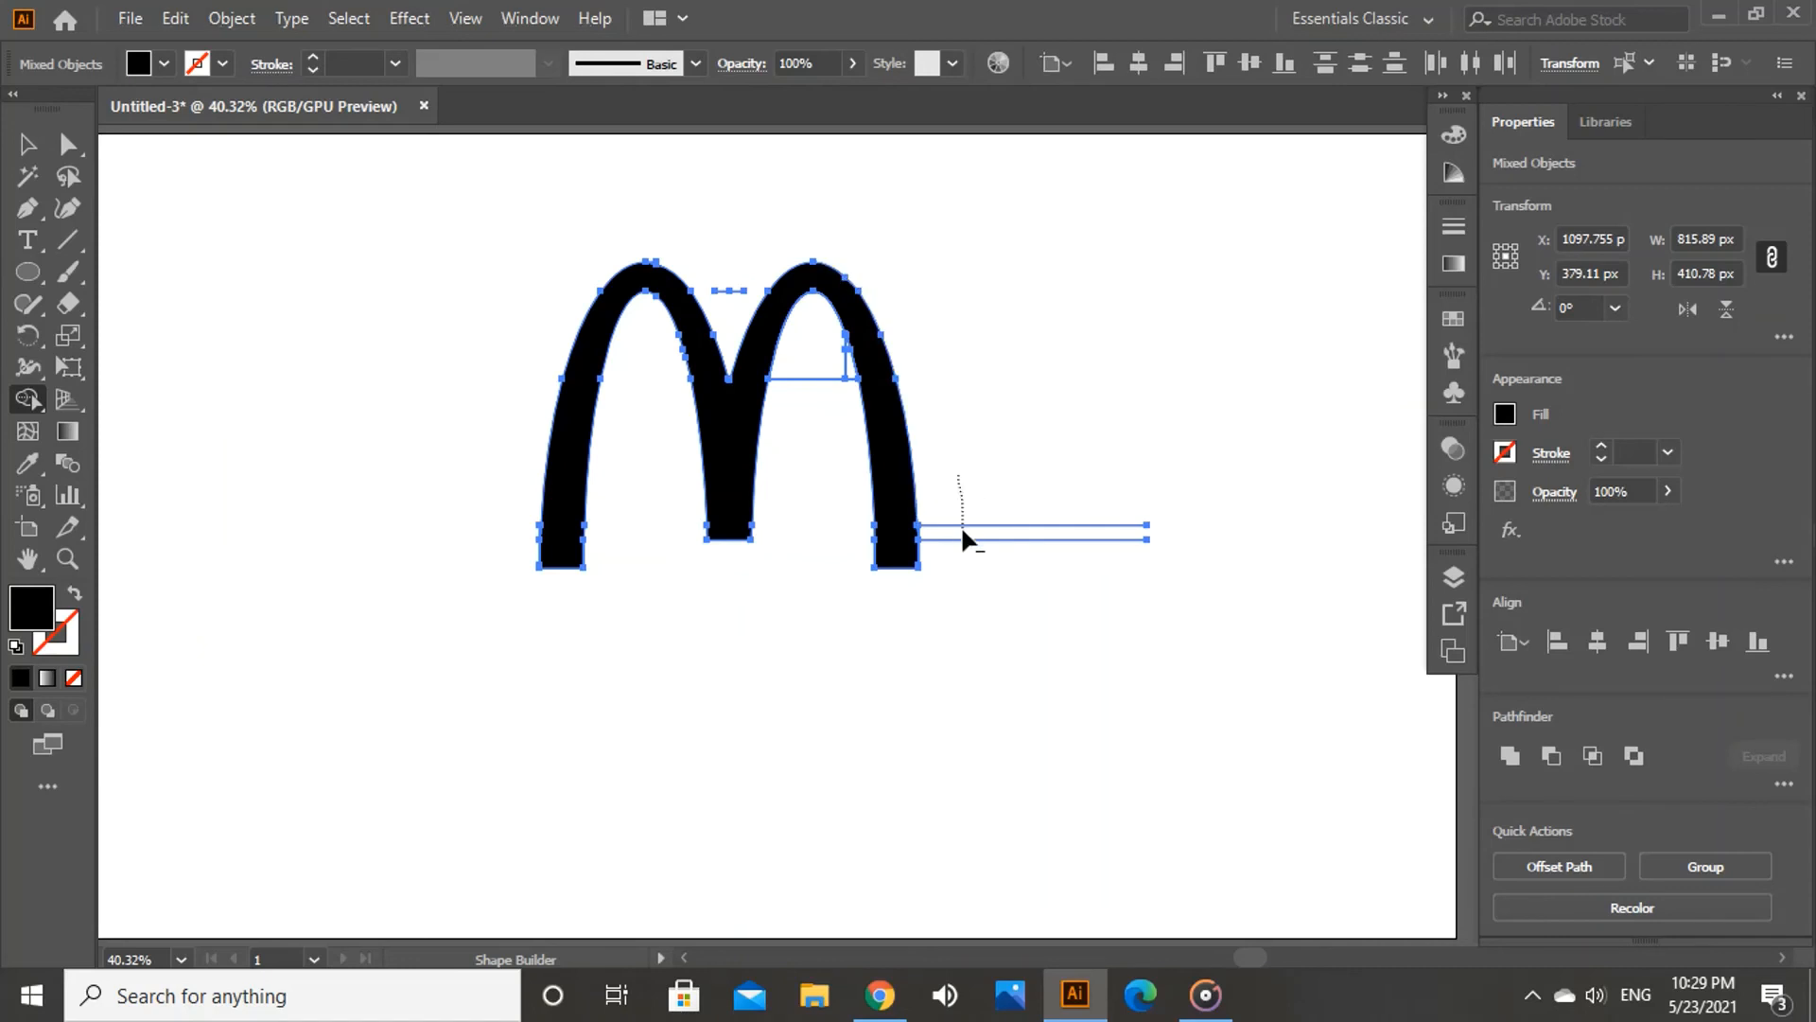
{"action": "left_click_drag", "start_coordinate": [962, 530], "coordinate": [964, 629]}
{"action": "left_click_drag", "start_coordinate": [811, 478], "coordinate": [848, 350]}
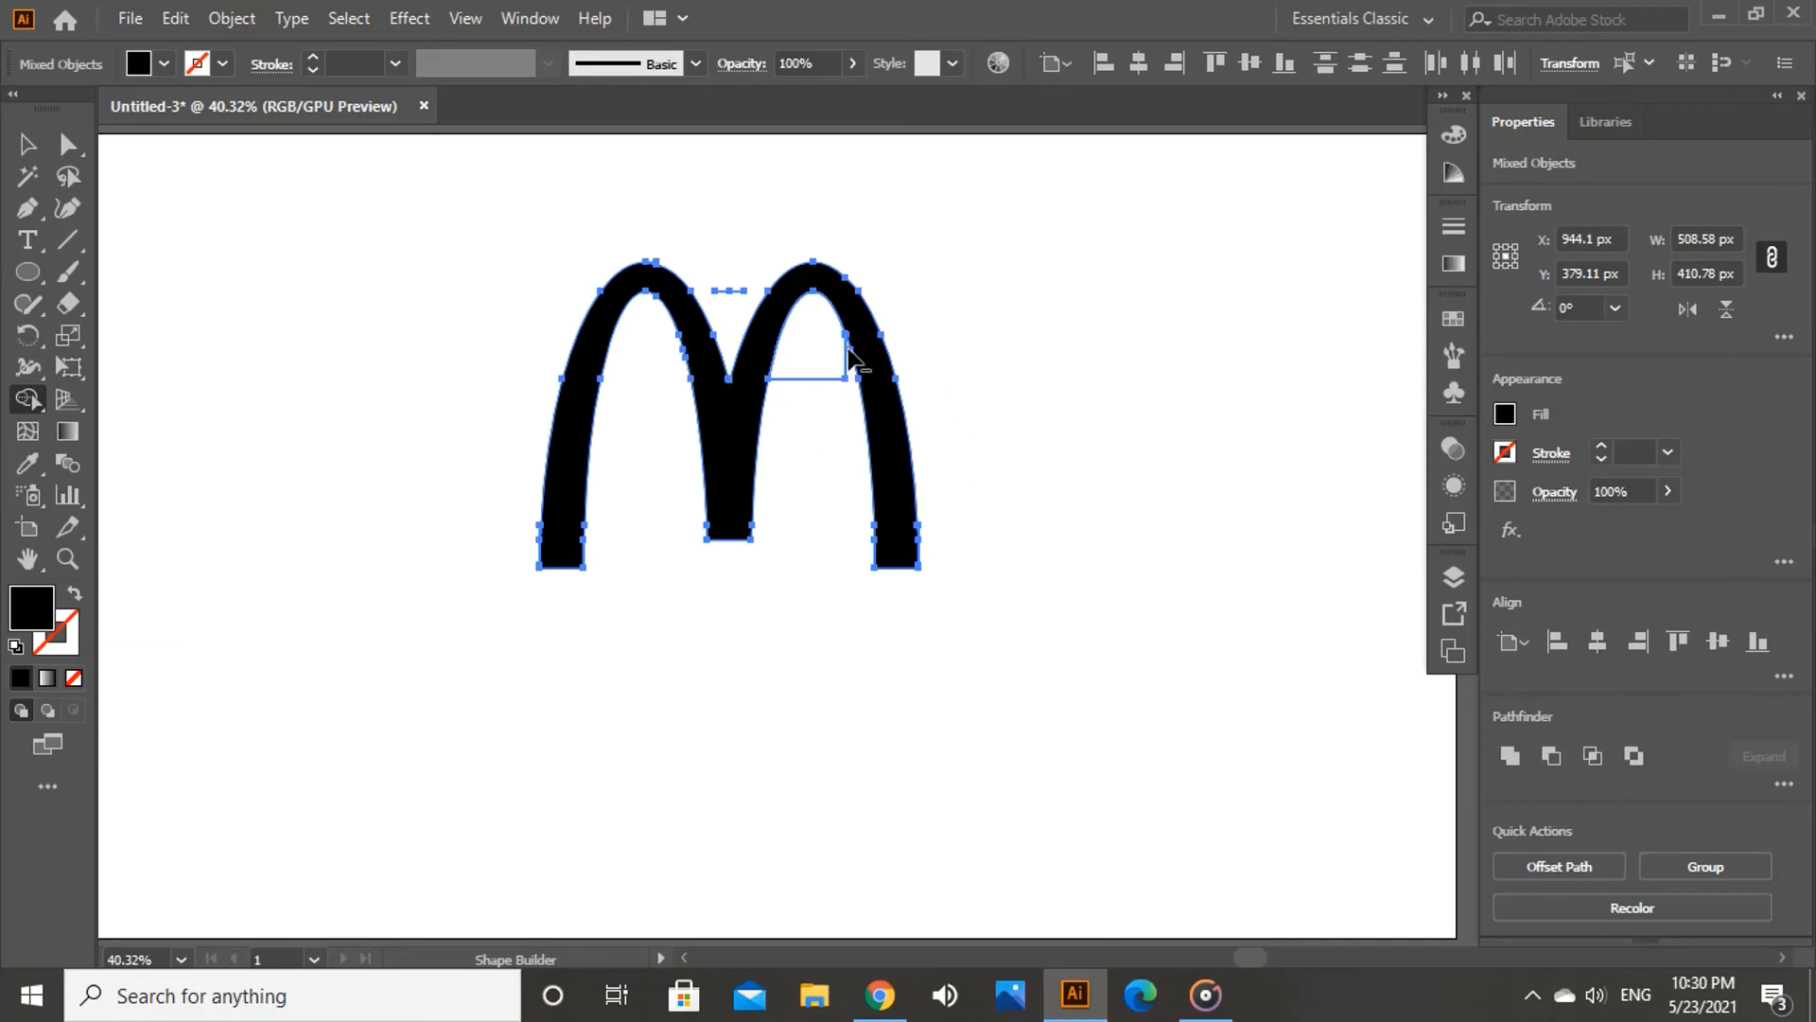
{"action": "left_click", "coordinate": [833, 368], "text": "alt"}
{"action": "left_click", "coordinate": [29, 142]}
{"action": "left_click", "coordinate": [235, 264]}
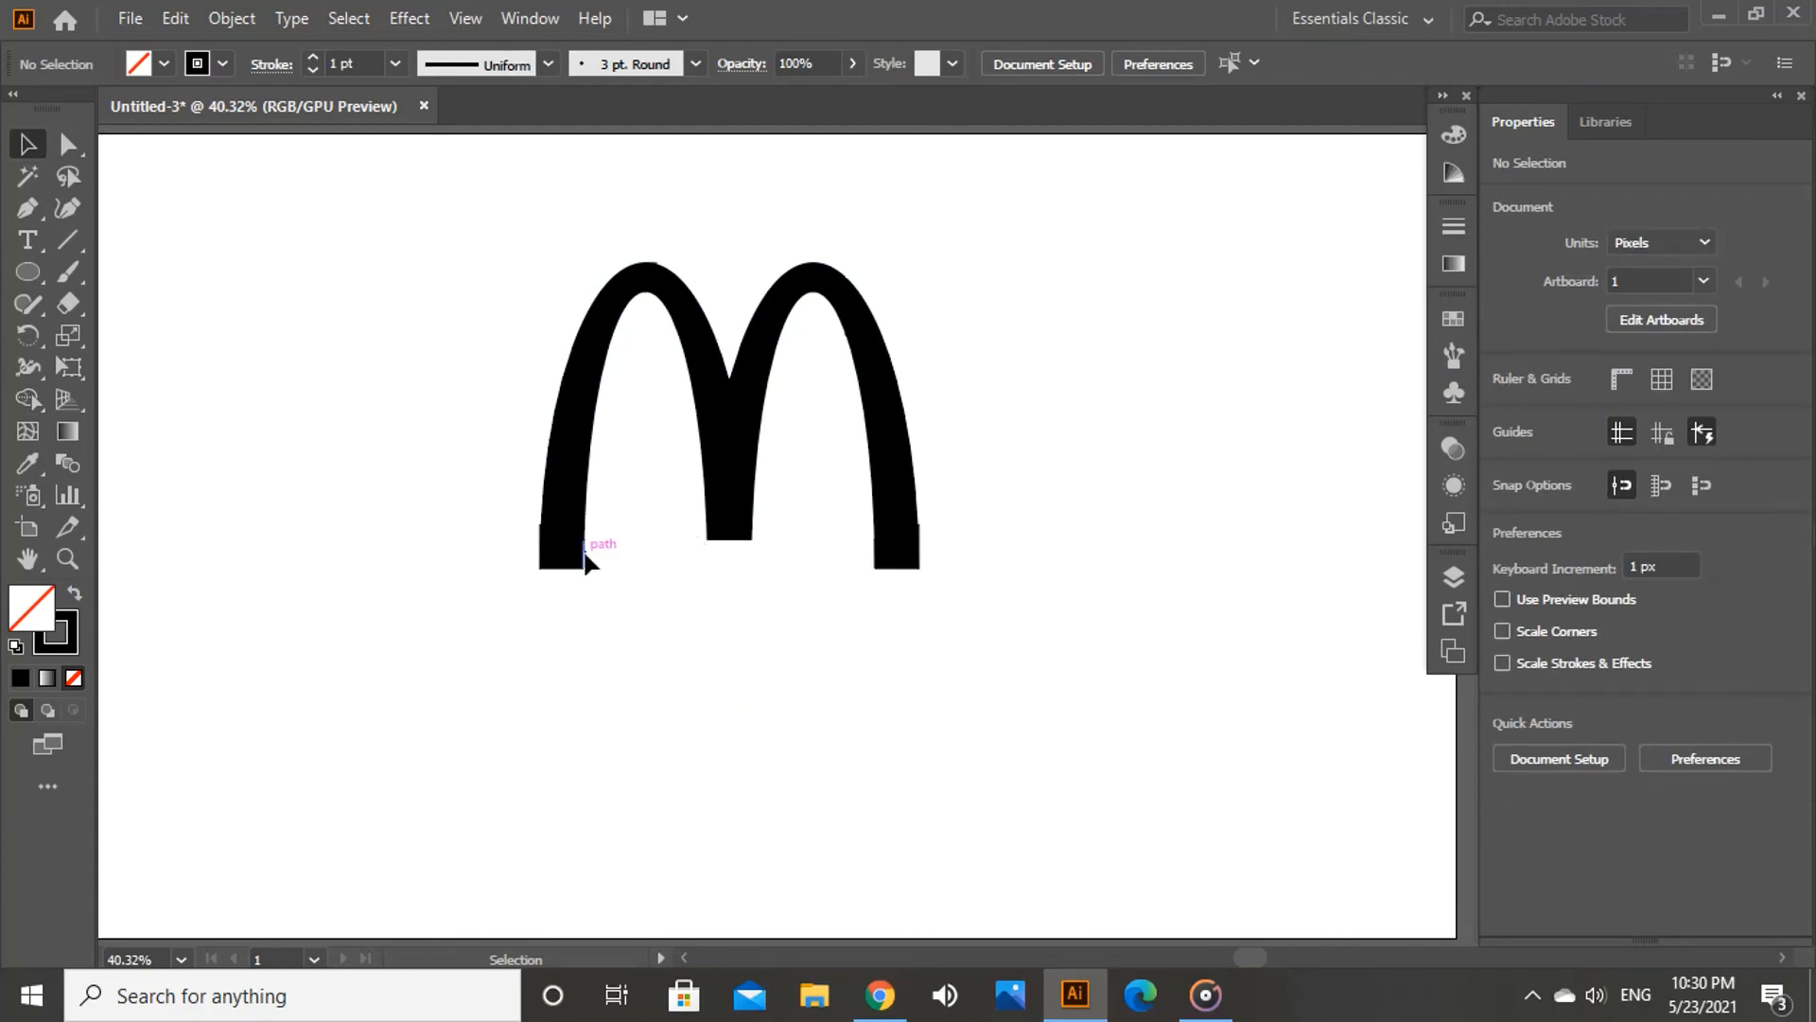
Step: Move the M shape down to the artboard's lower left, away from the stray line fragments, and delete the fragments
{"action": "left_click_drag", "start_coordinate": [540, 535], "coordinate": [514, 560]}
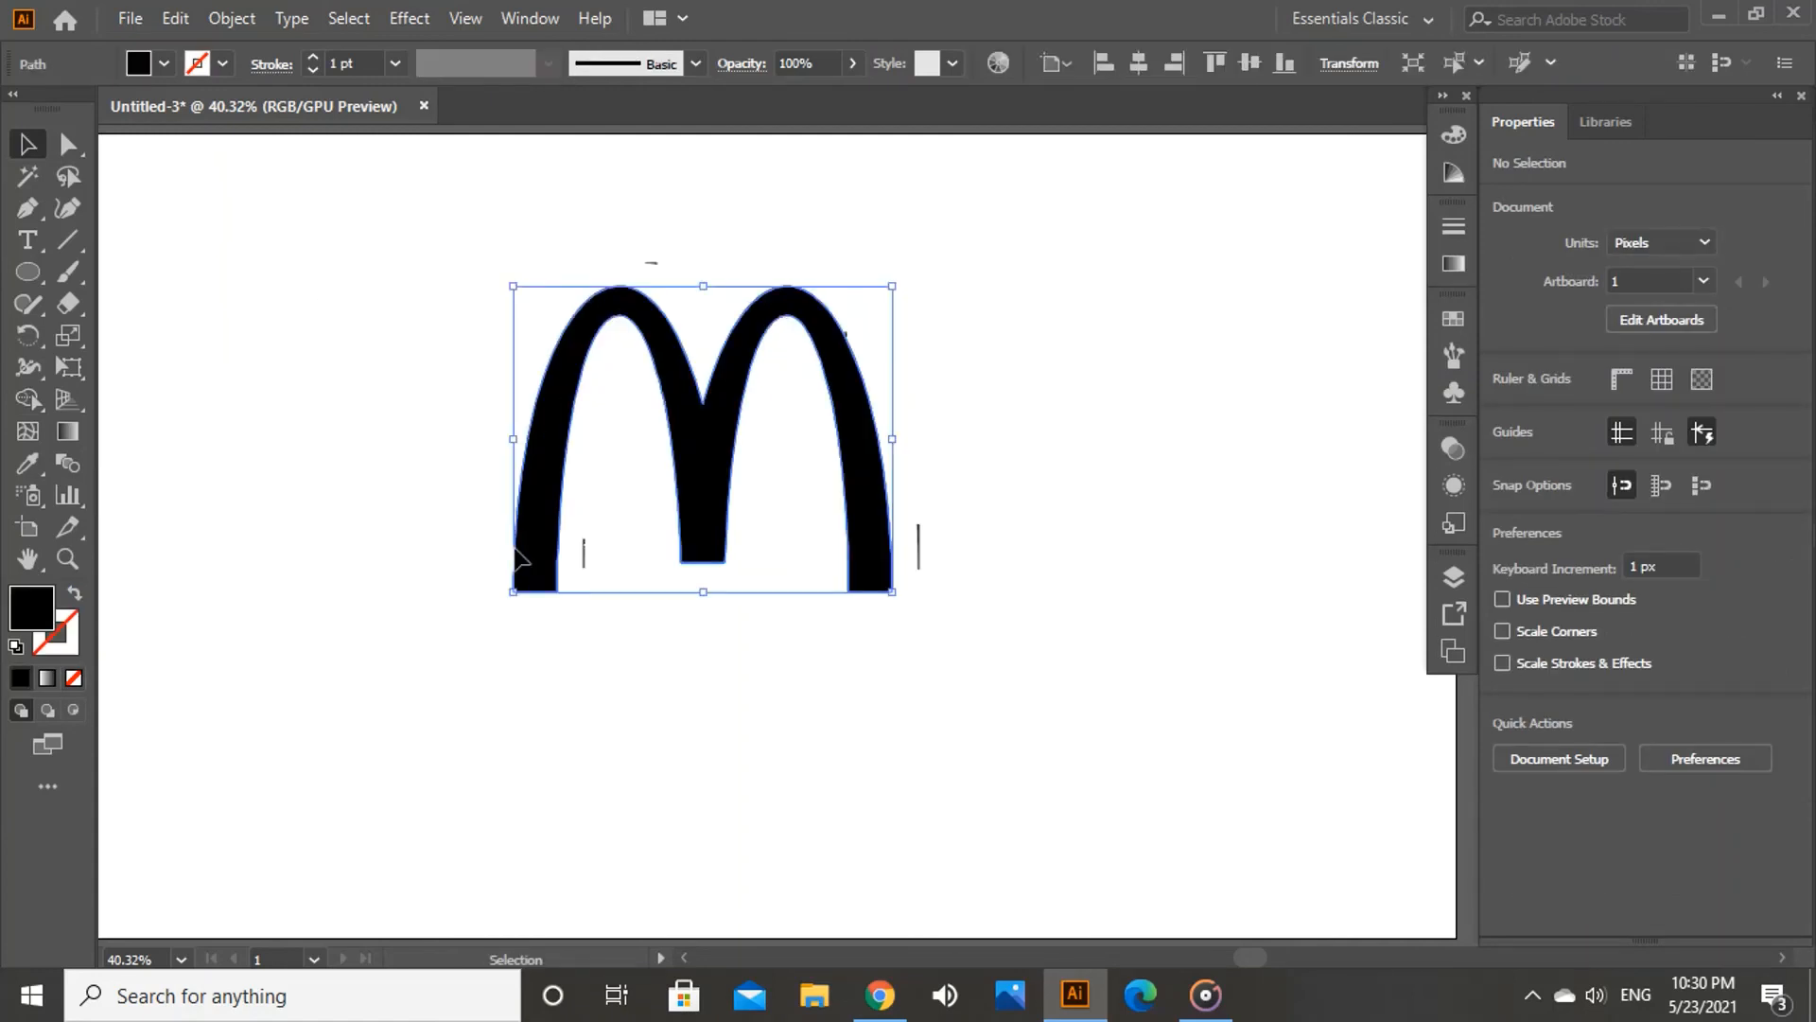
{"action": "left_click", "coordinate": [602, 516]}
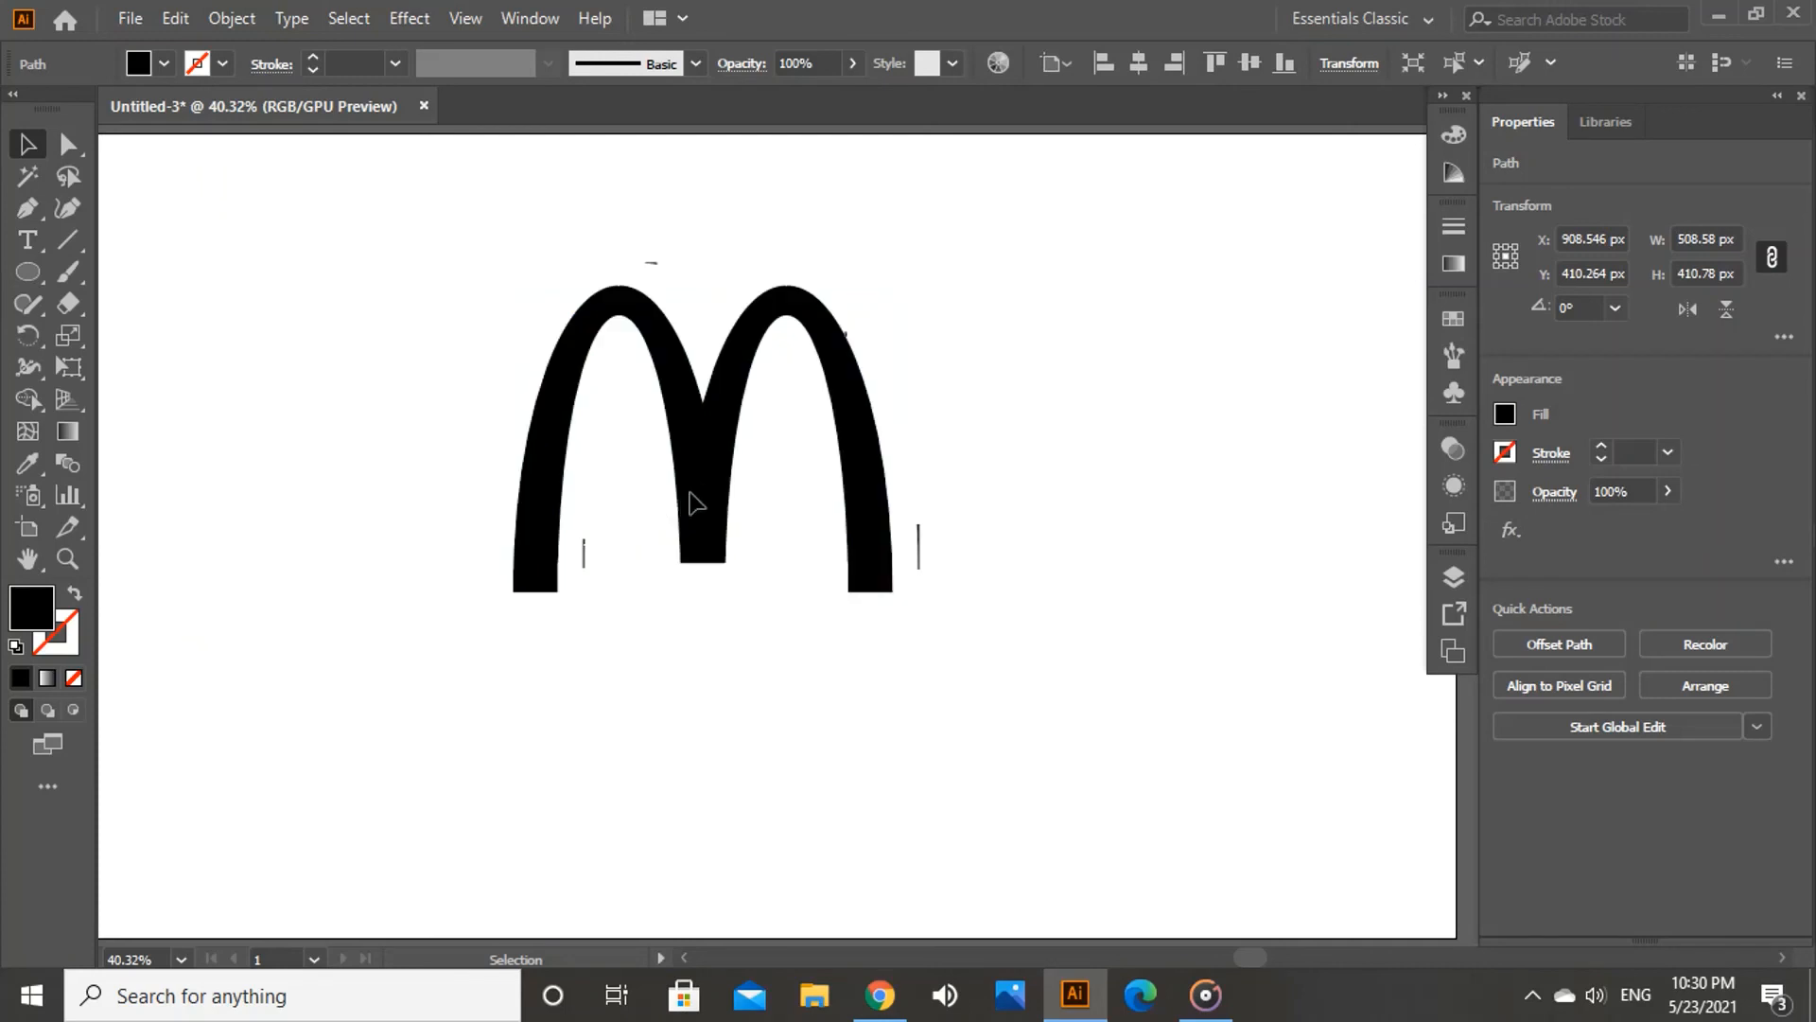
{"action": "left_click_drag", "start_coordinate": [692, 497], "coordinate": [367, 679]}
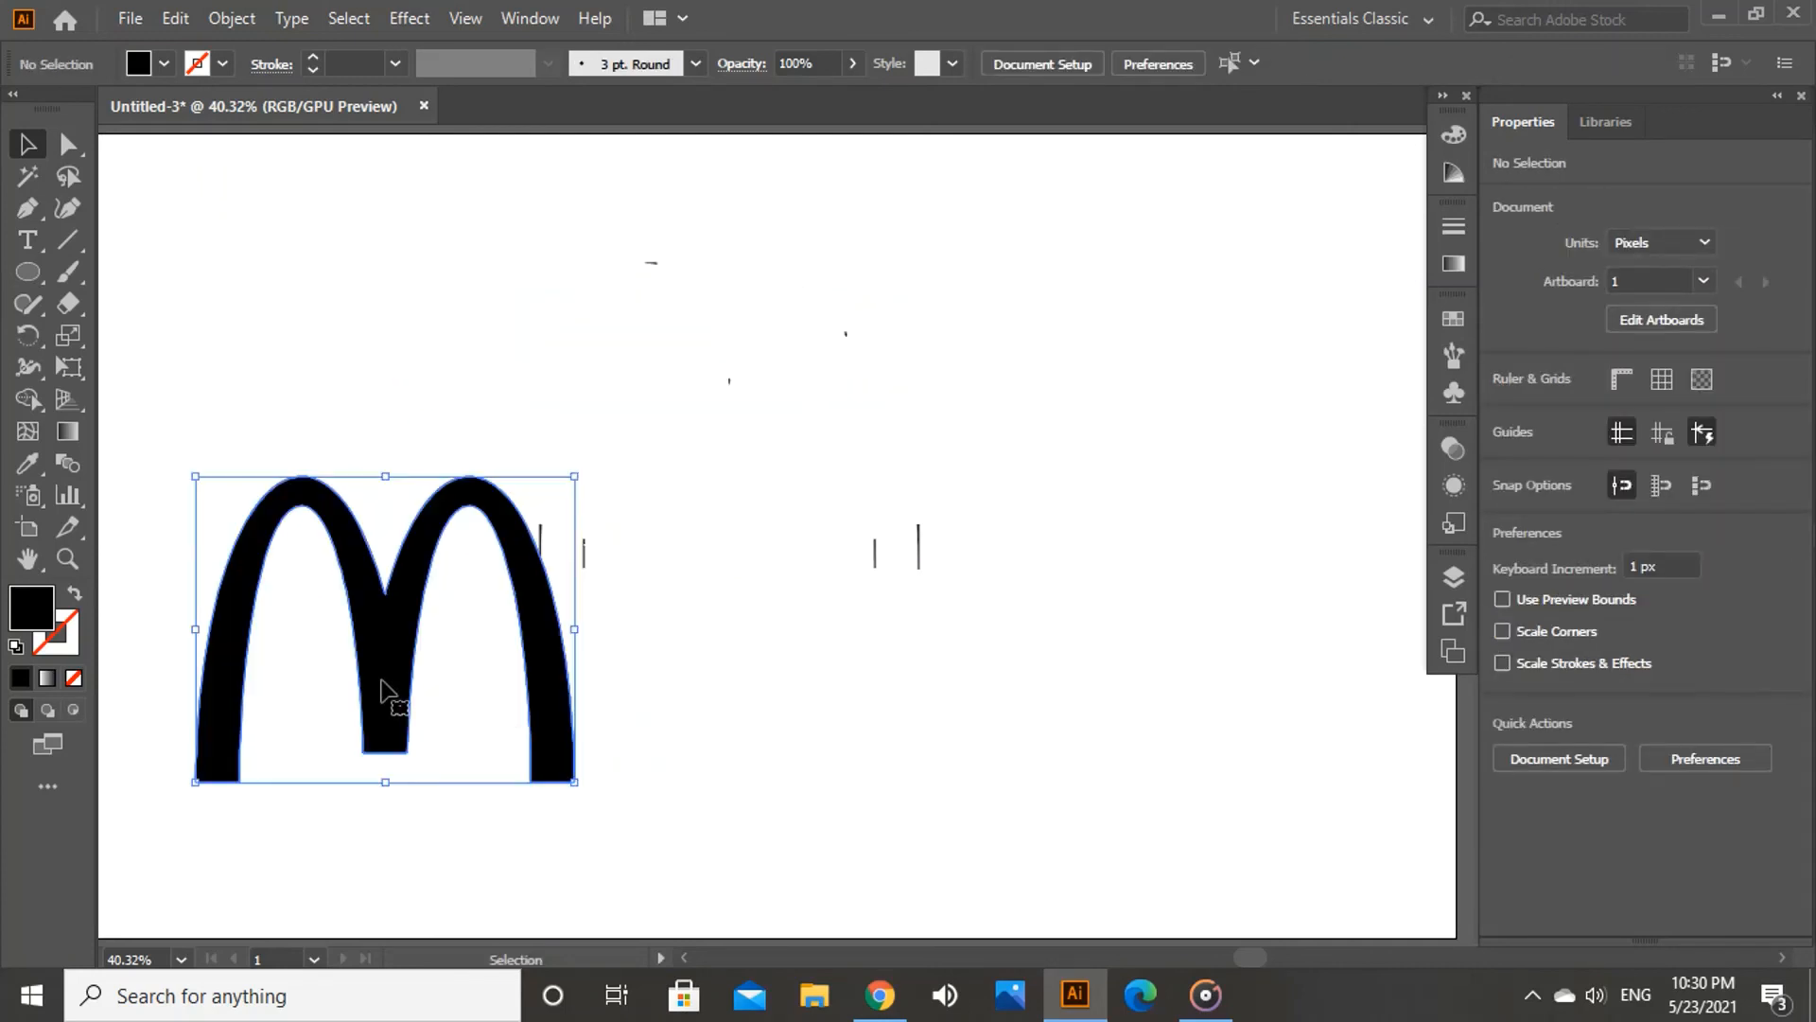
{"action": "left_click_drag", "start_coordinate": [555, 681], "coordinate": [536, 752]}
{"action": "left_click_drag", "start_coordinate": [492, 187], "coordinate": [1001, 573]}
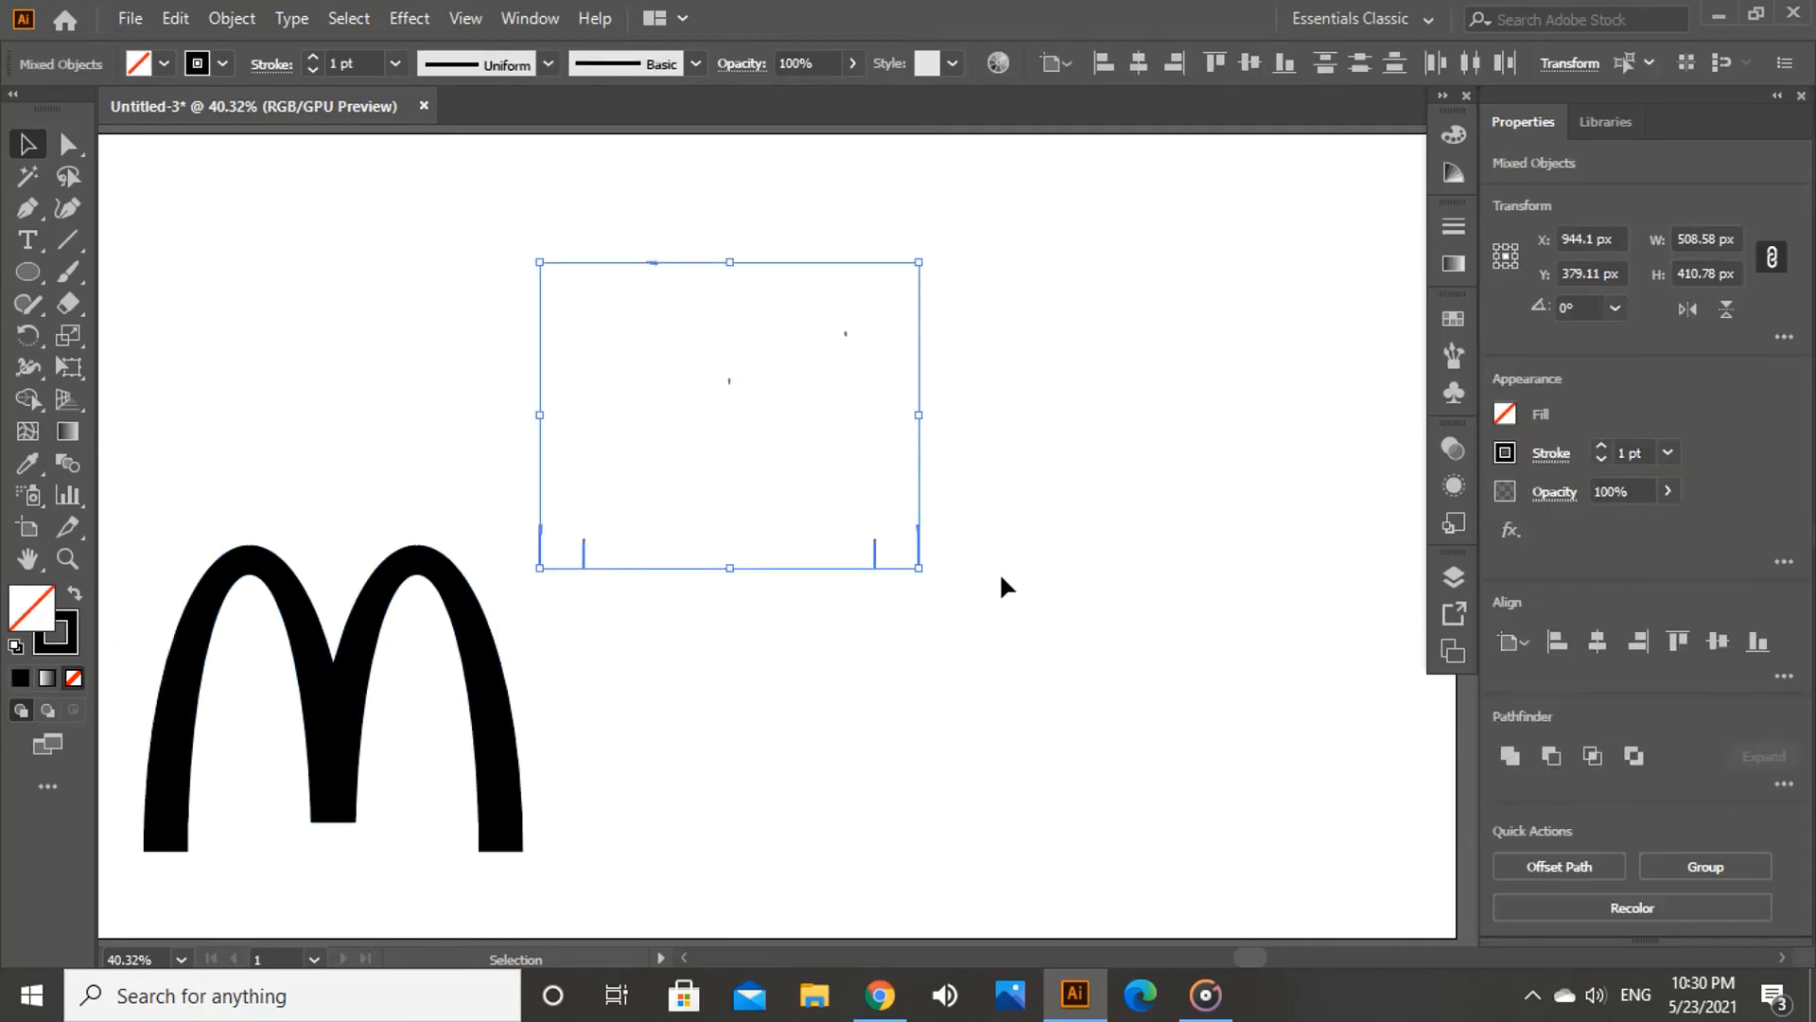
{"action": "key", "text": "Delete"}
Step: Center the M shape horizontally and vertically on the artboard and enlarge it proportionally about its center to about 948 × 766 px
{"action": "left_click", "coordinate": [490, 742]}
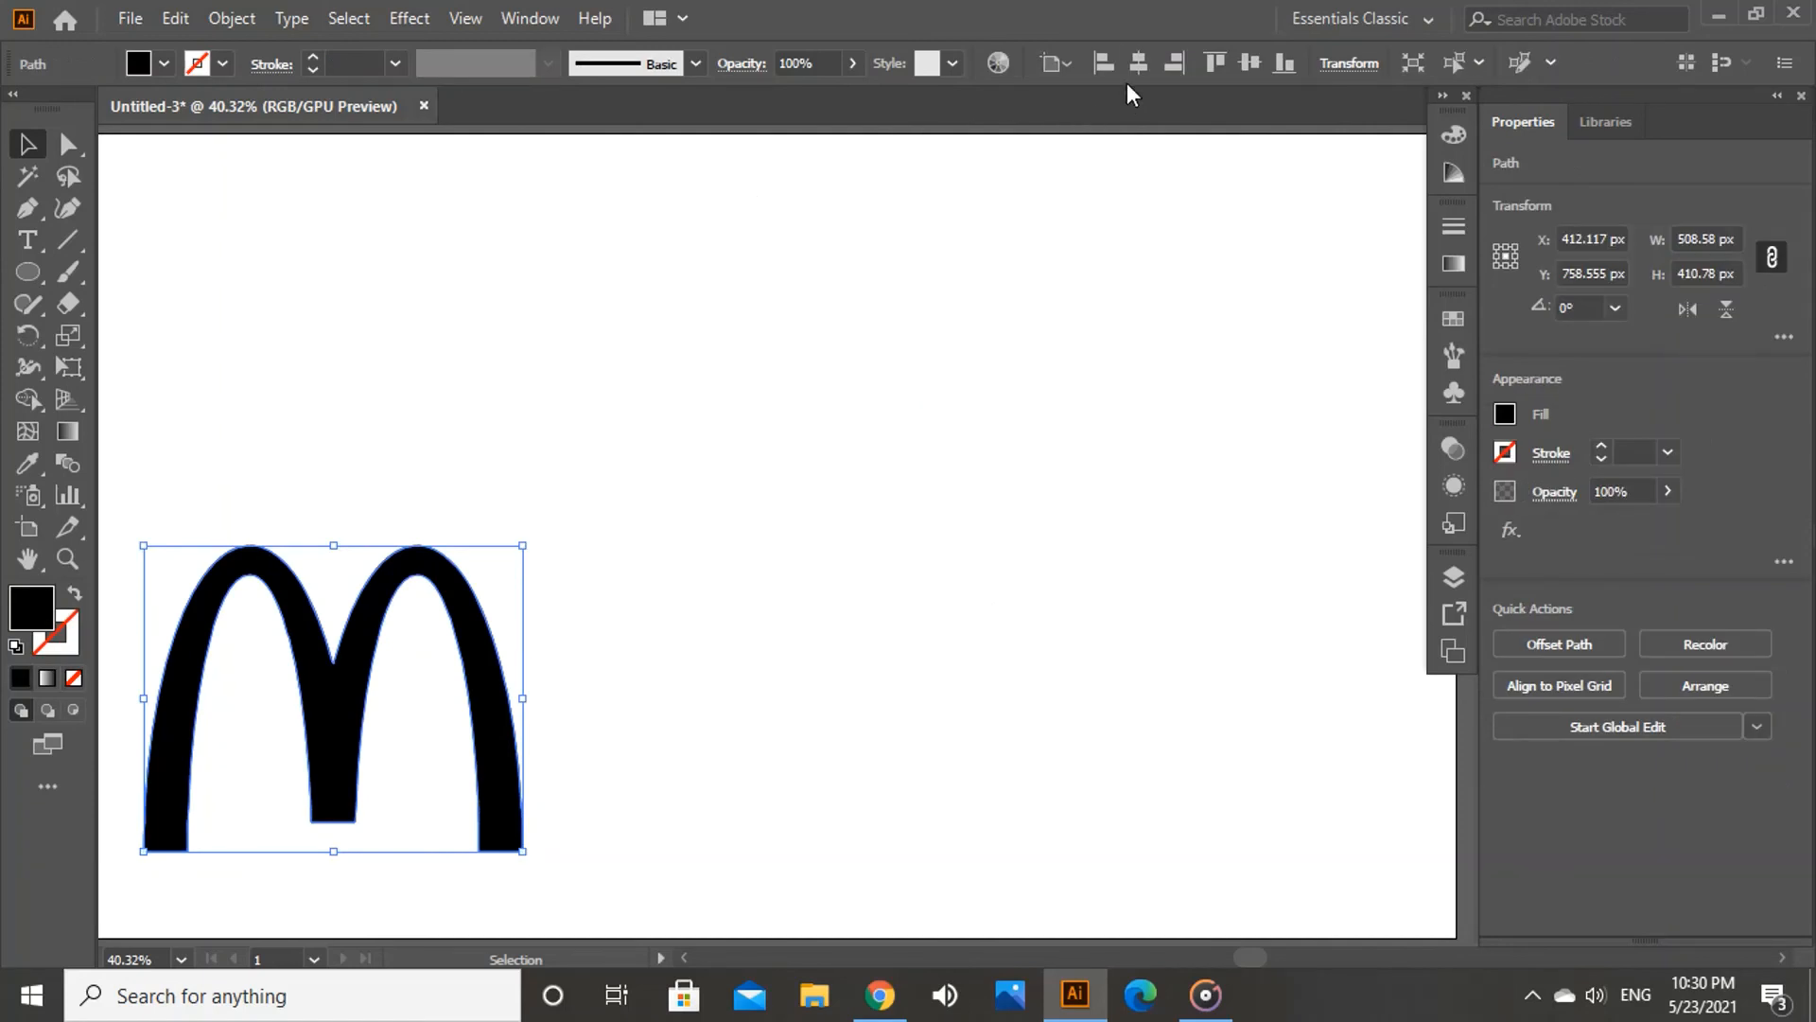
{"action": "left_click", "coordinate": [1141, 65]}
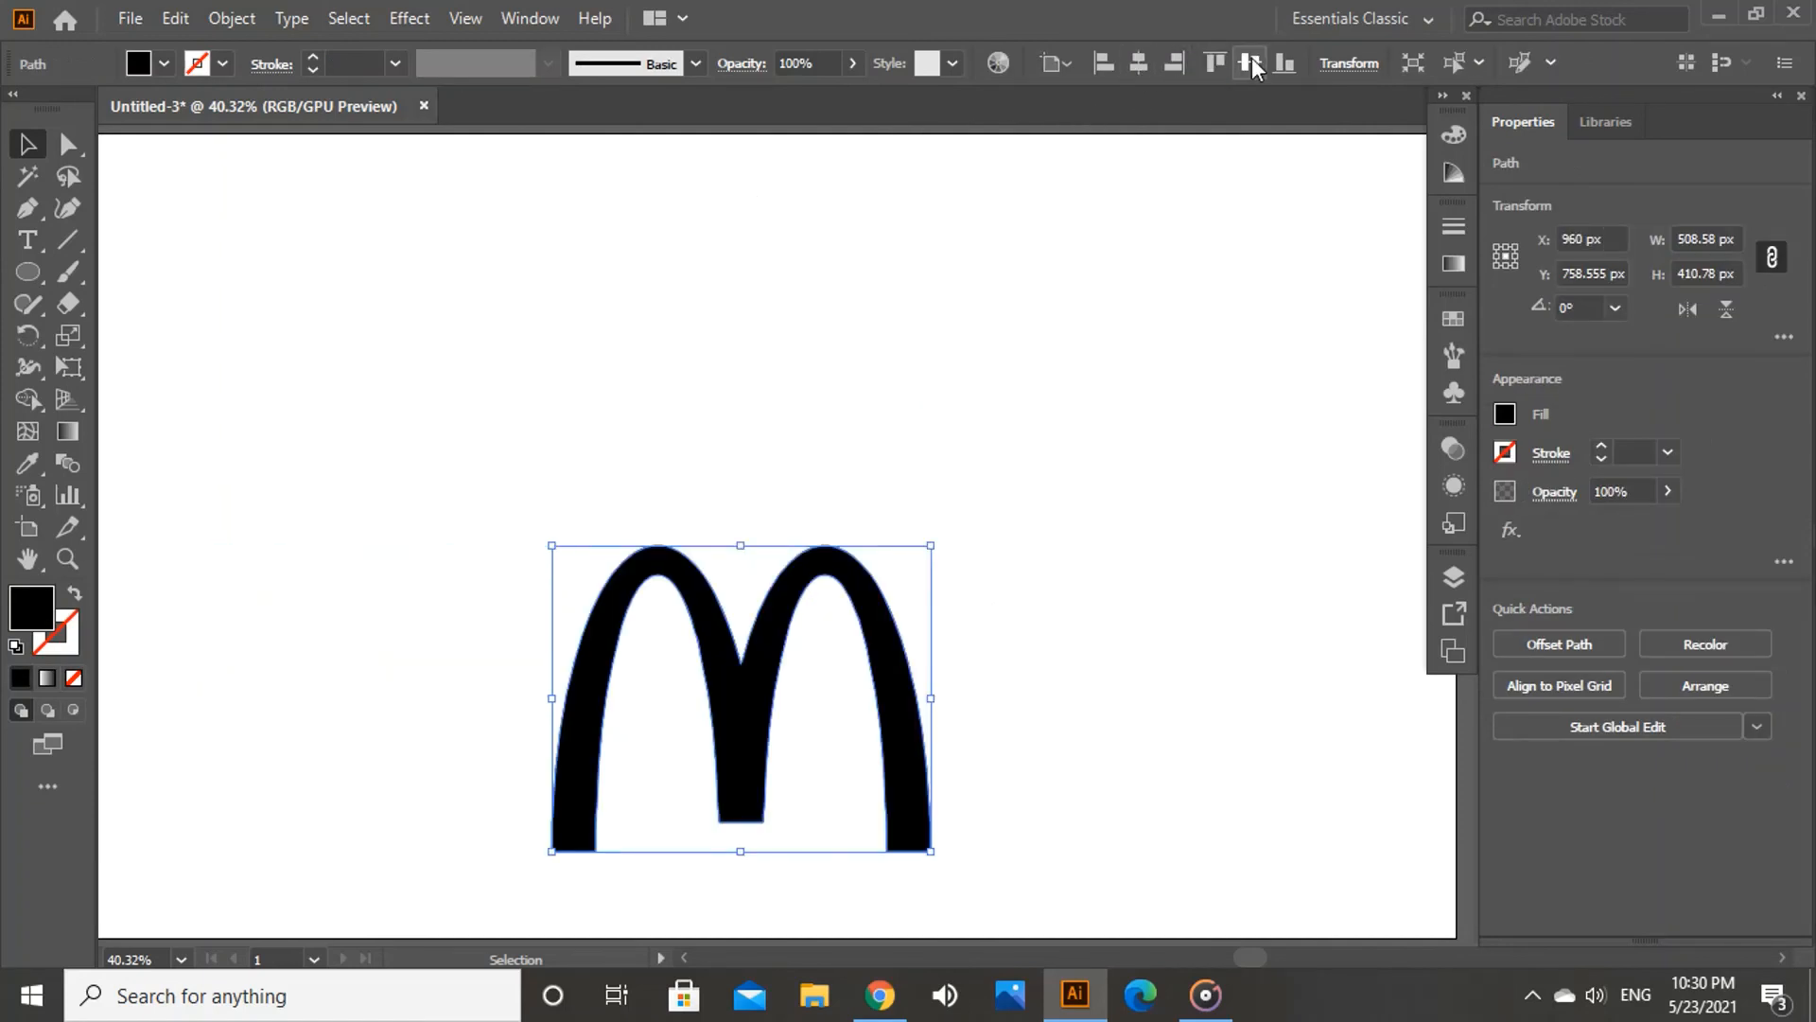
{"action": "left_click", "coordinate": [1250, 61]}
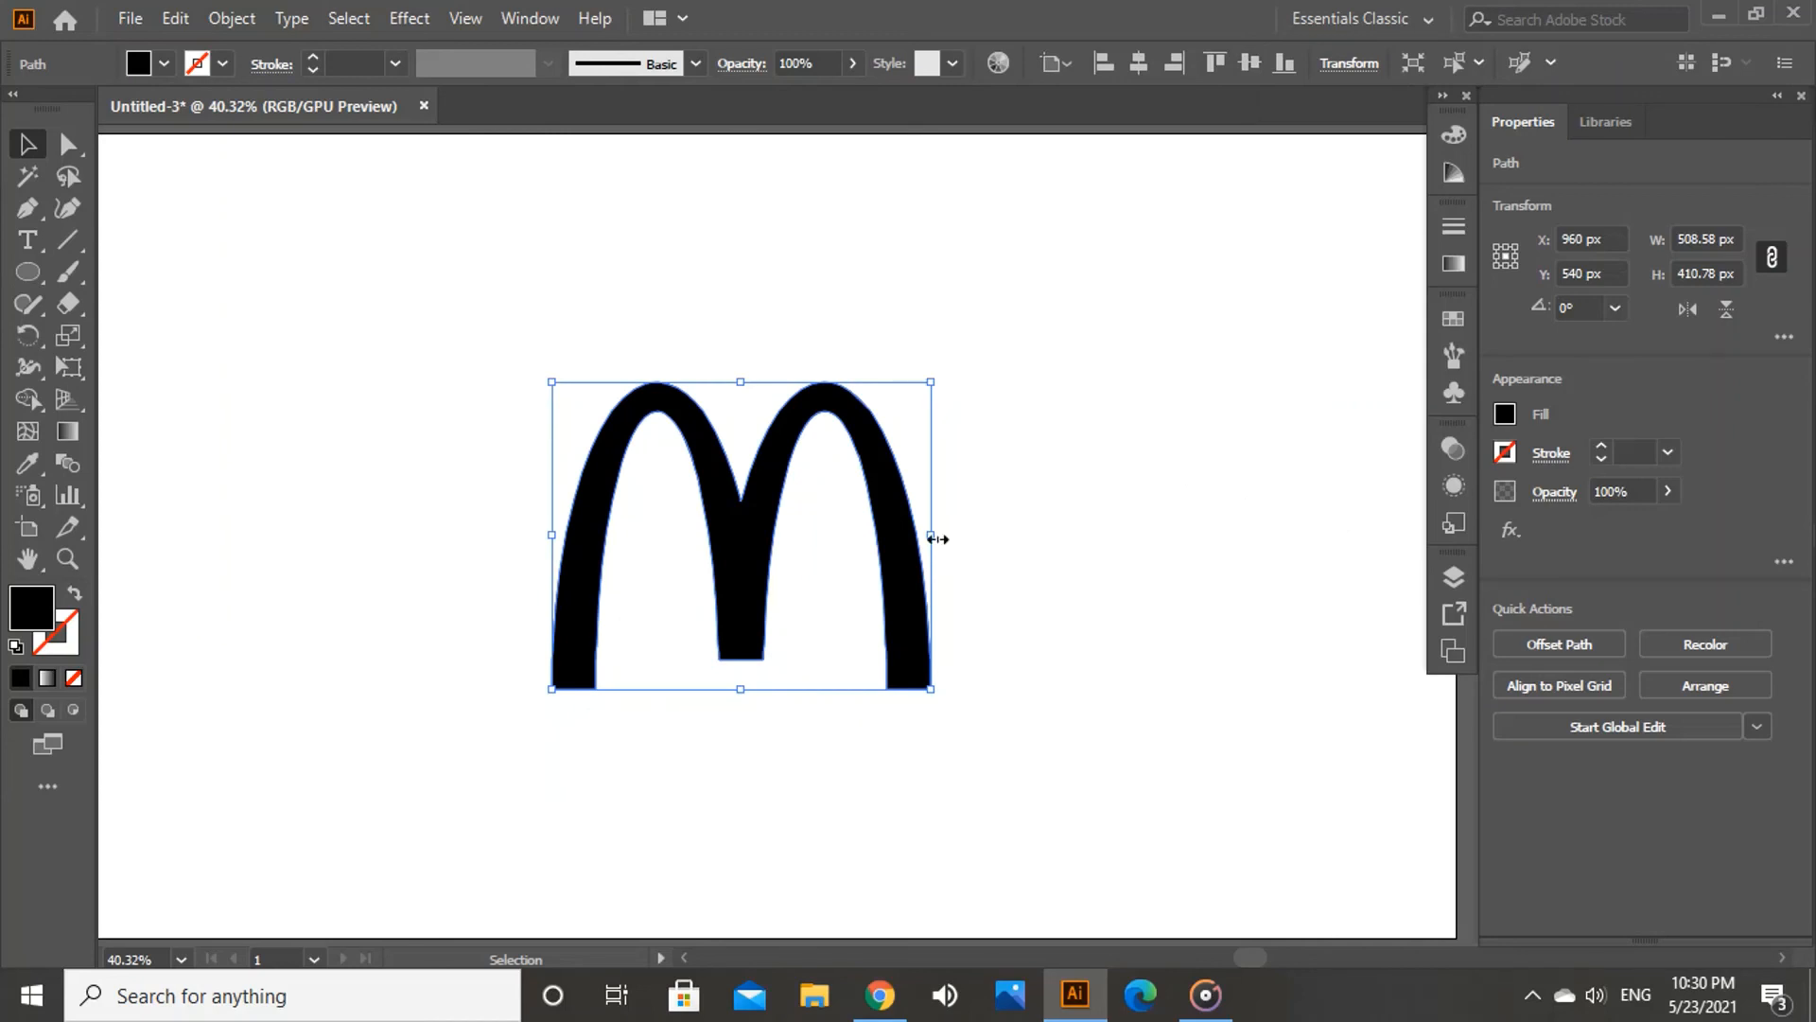
{"action": "left_click_drag", "start_coordinate": [936, 537], "coordinate": [1097, 535]}
{"action": "left_click", "coordinate": [1159, 562]}
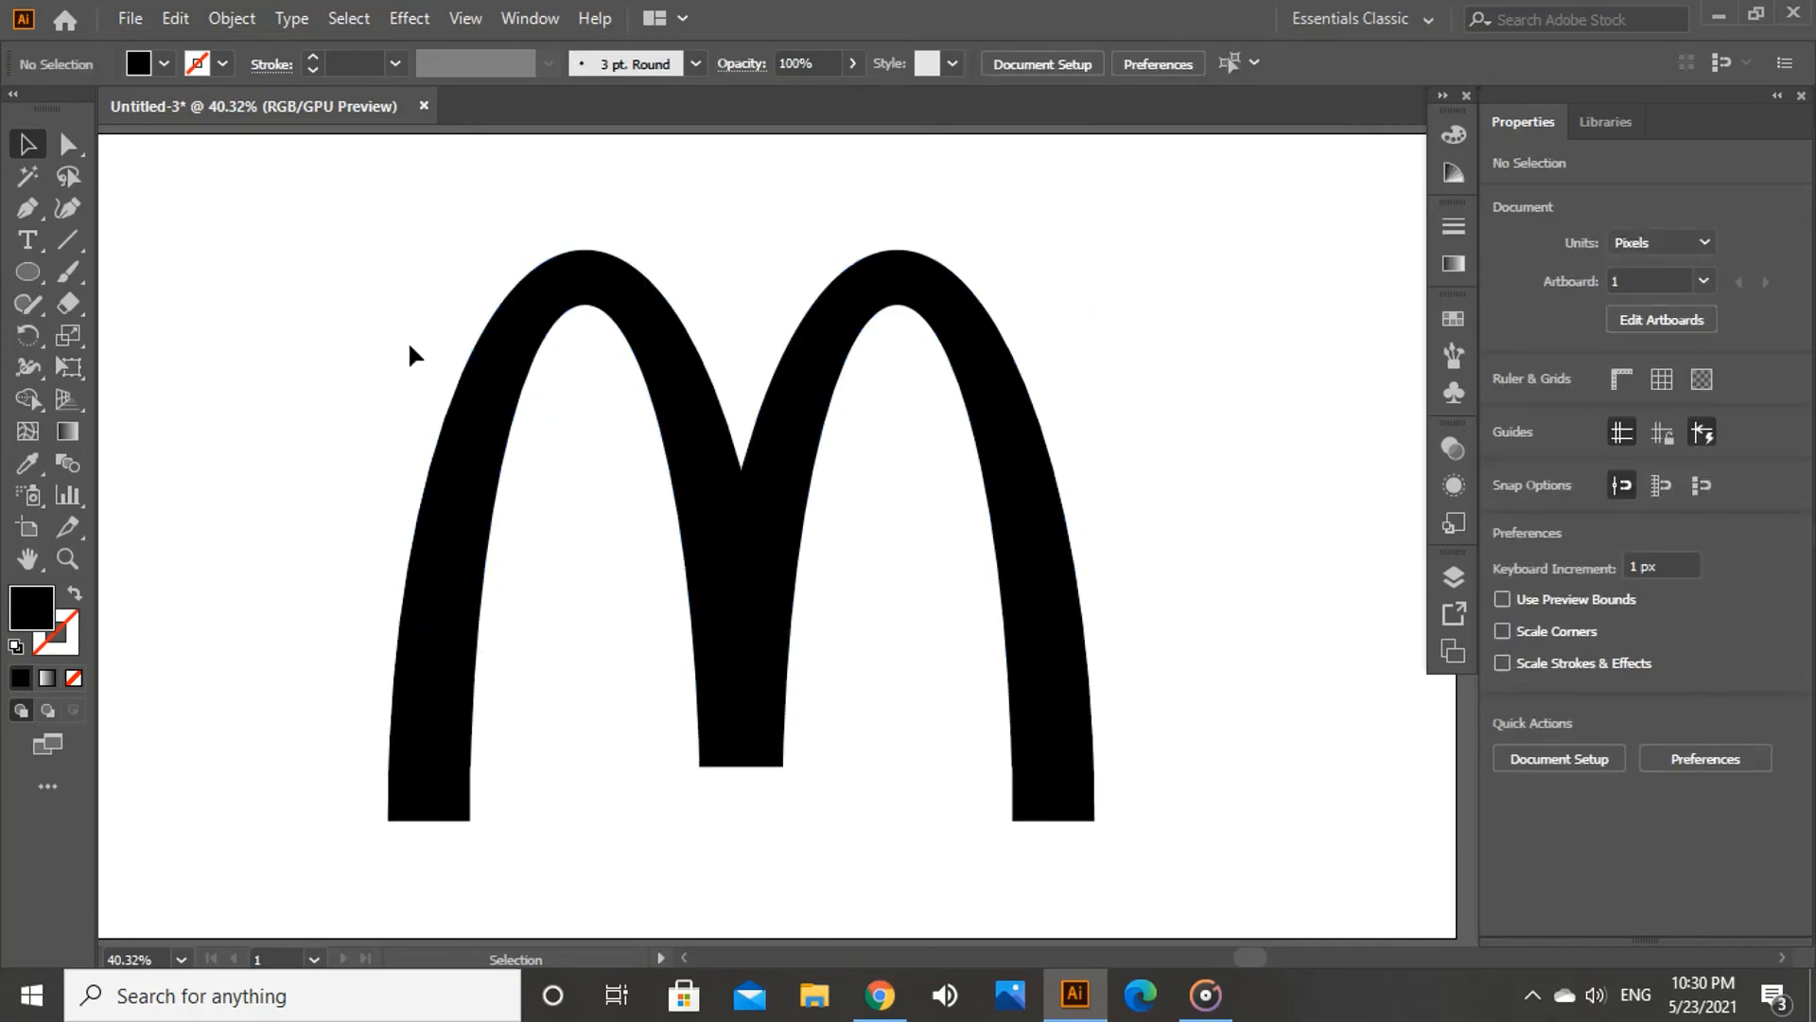
Step: Fill the enlarged M shape with the darker golden yellow swatch and deselect it
{"action": "left_click", "coordinate": [732, 569]}
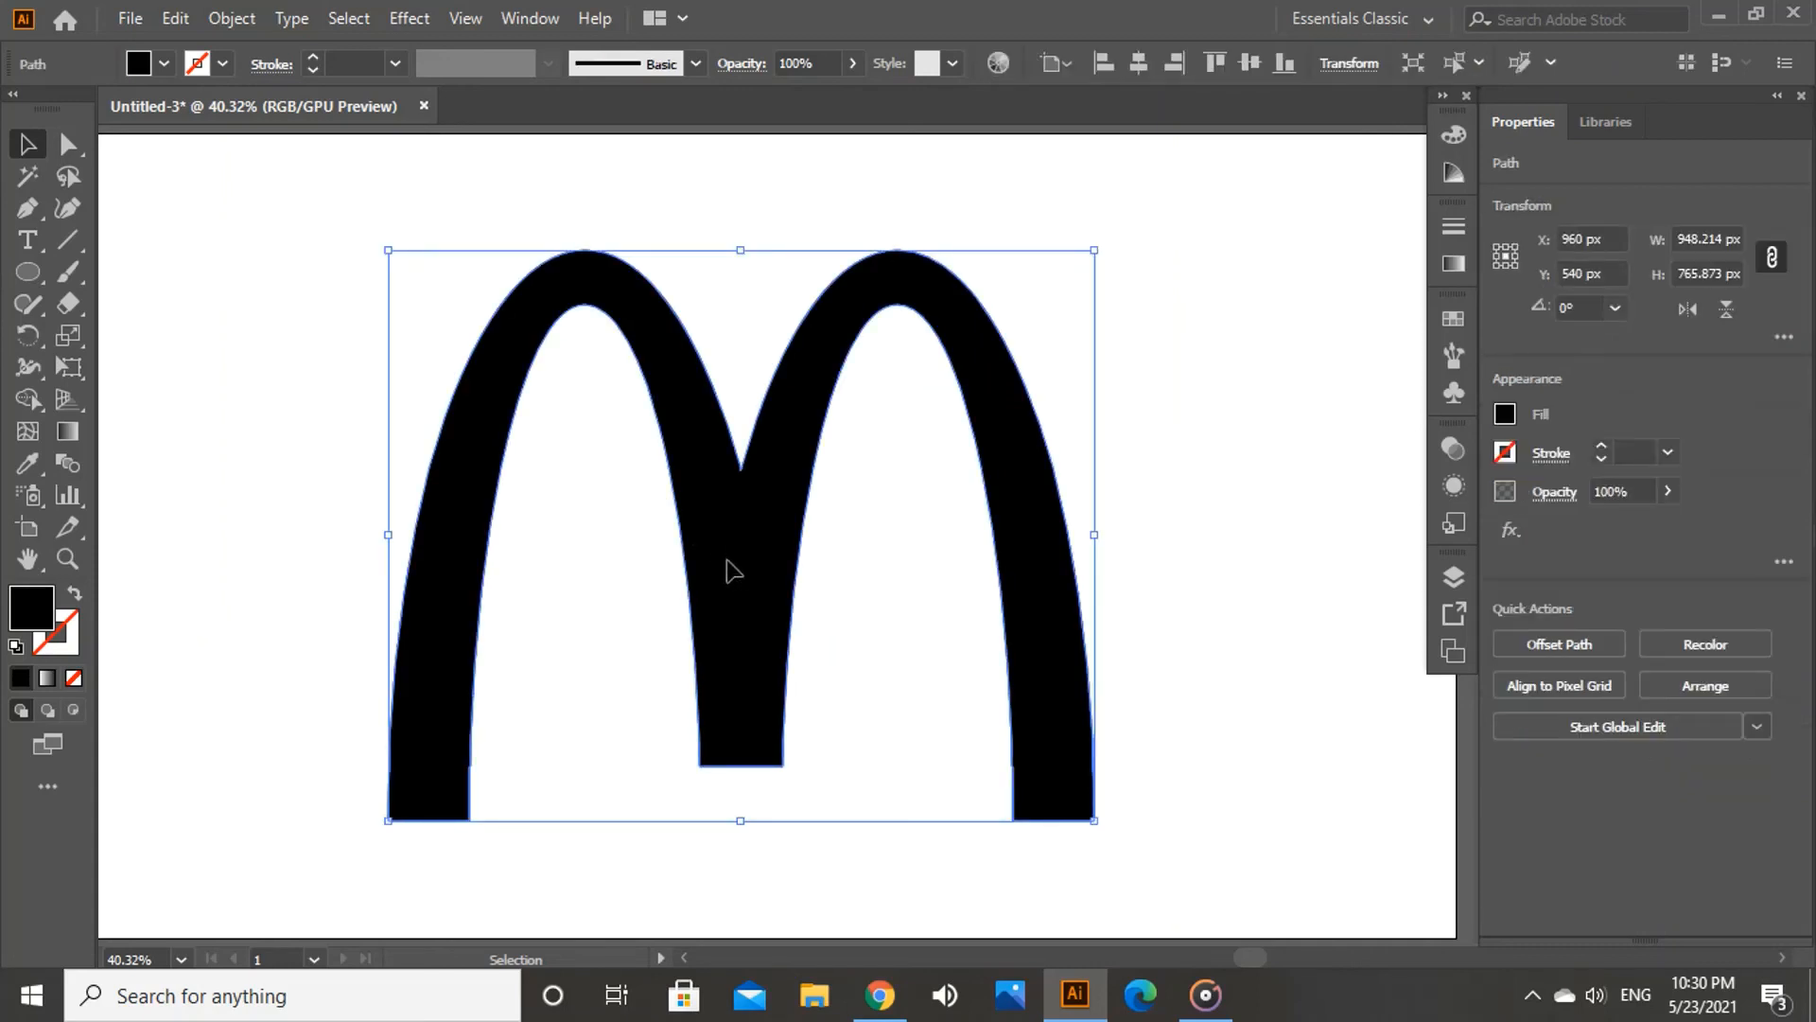
{"action": "left_click", "coordinate": [166, 64]}
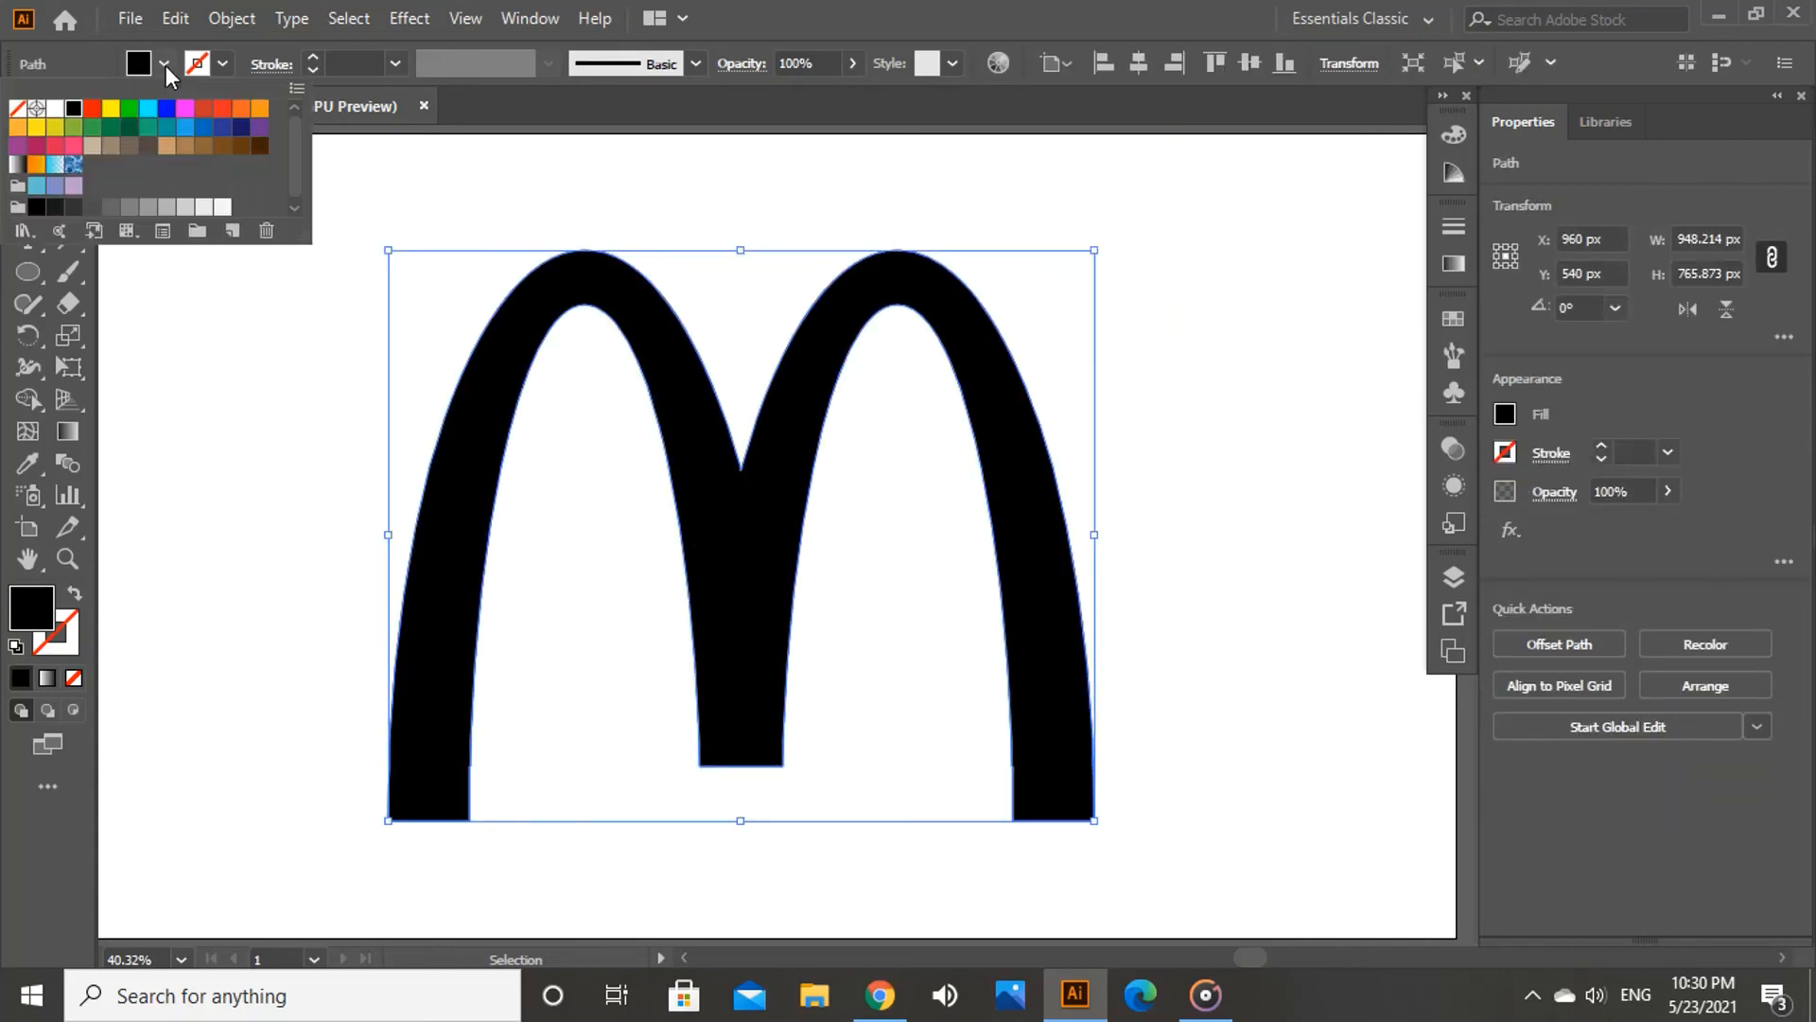
{"action": "left_click", "coordinate": [36, 127]}
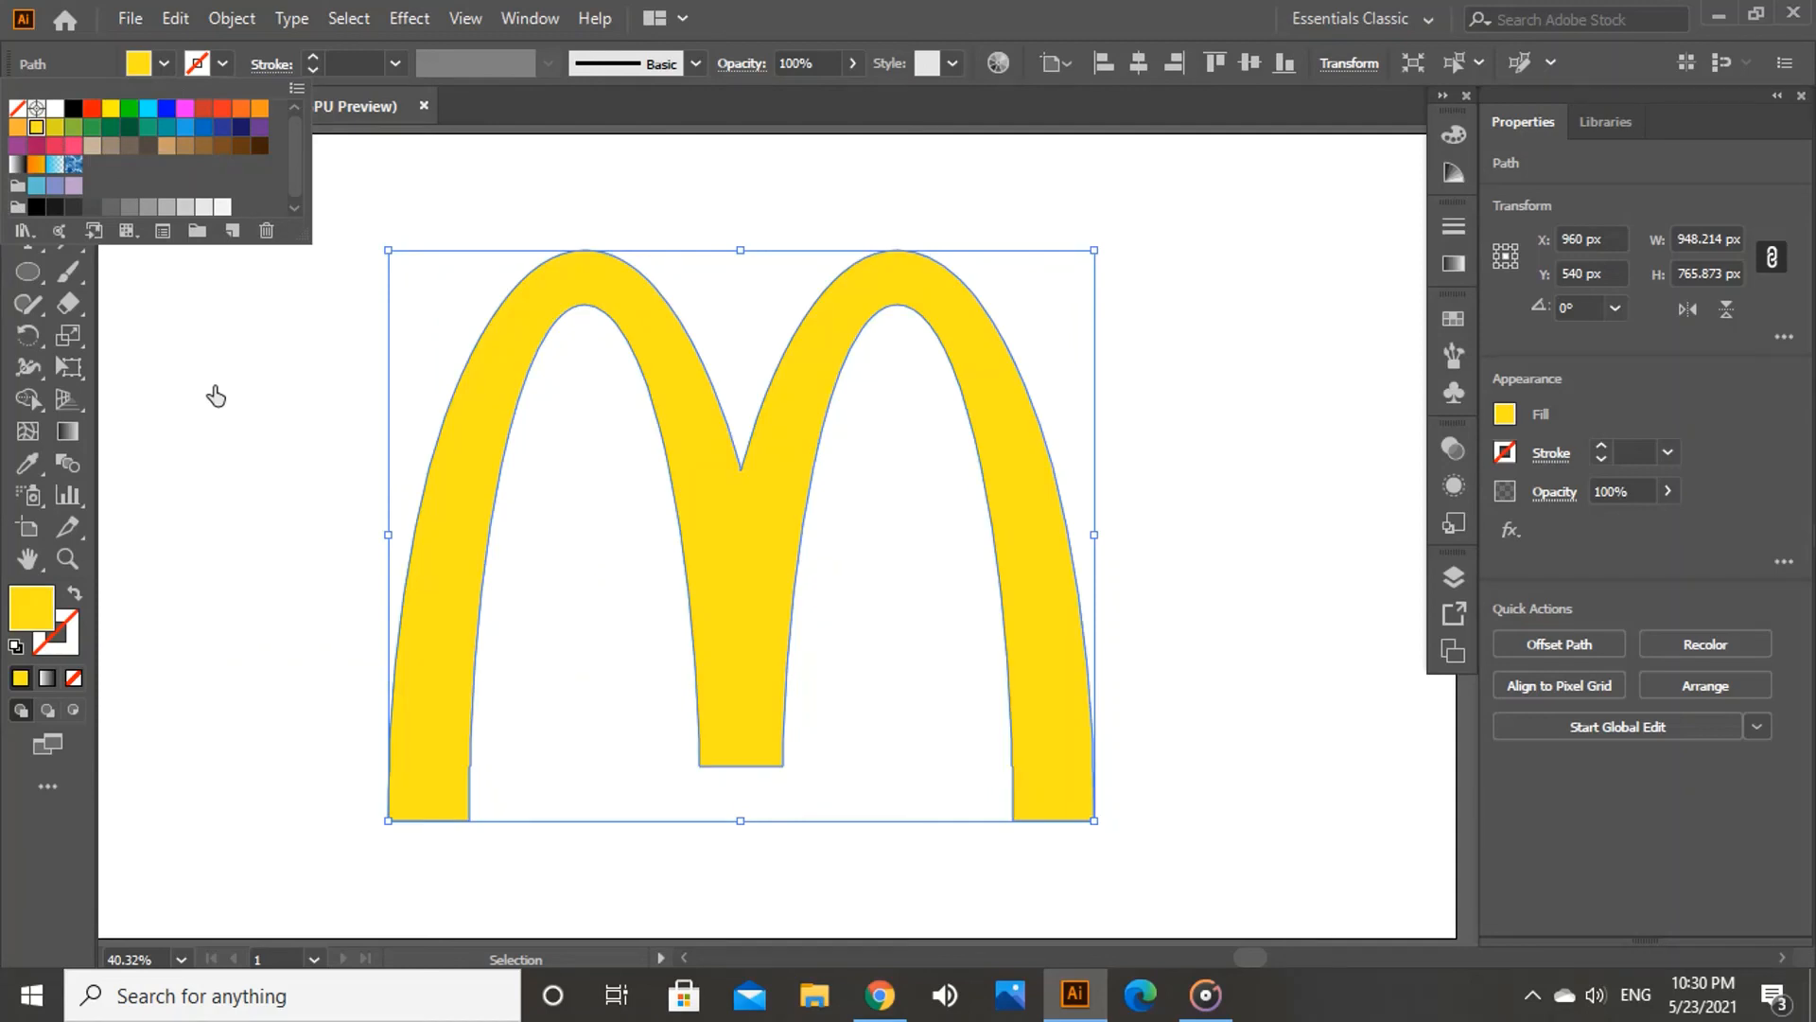
{"action": "left_click", "coordinate": [212, 389]}
{"action": "left_click", "coordinate": [211, 390]}
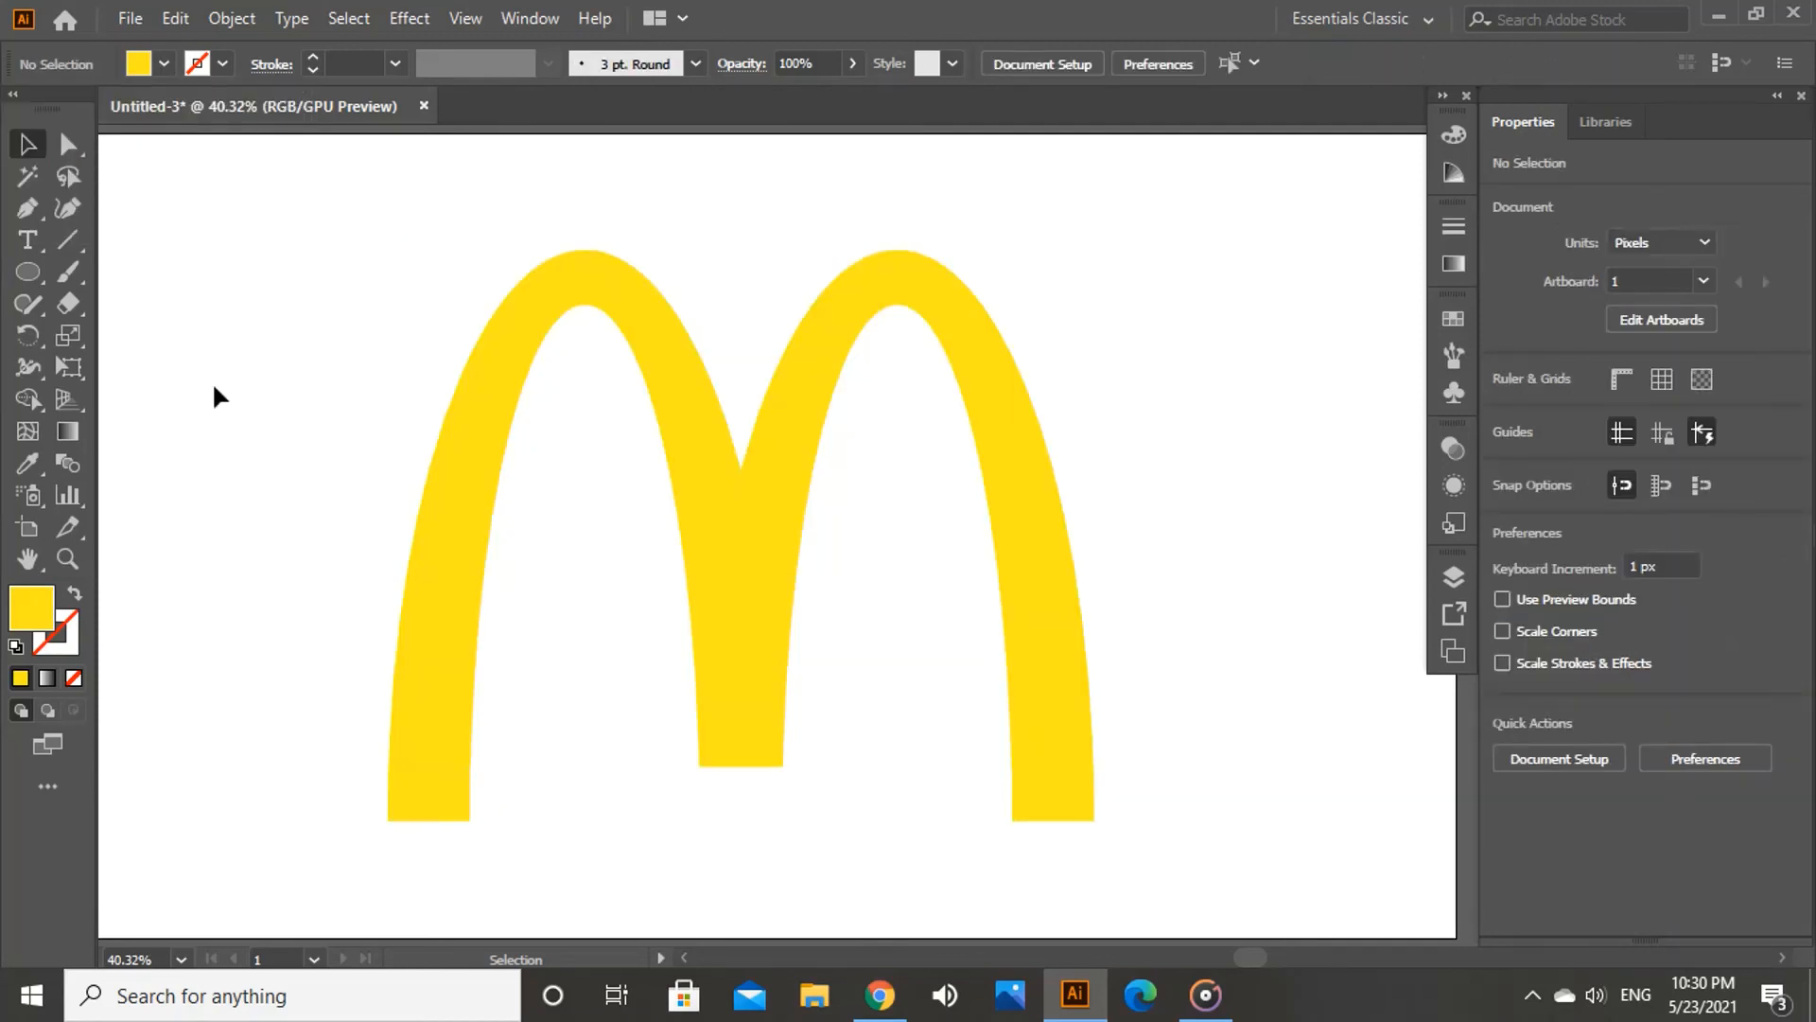
{"action": "left_click", "coordinate": [743, 577]}
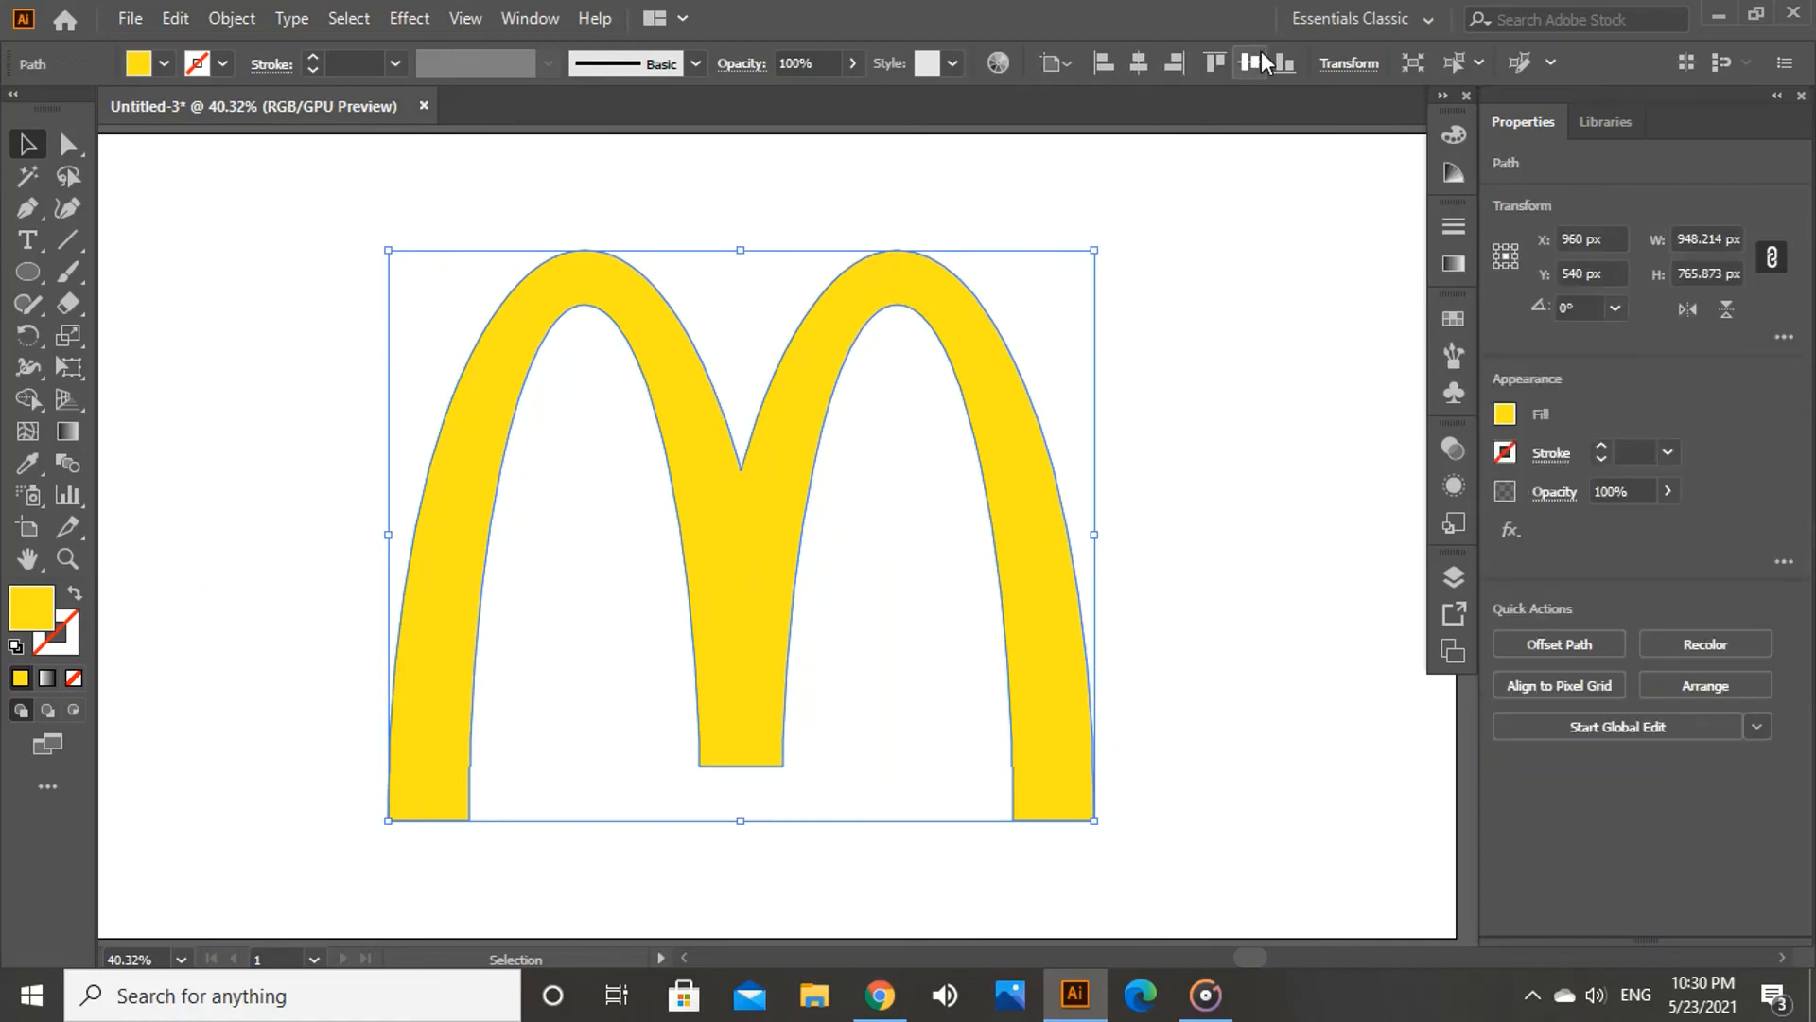
{"action": "left_click", "coordinate": [1264, 381]}
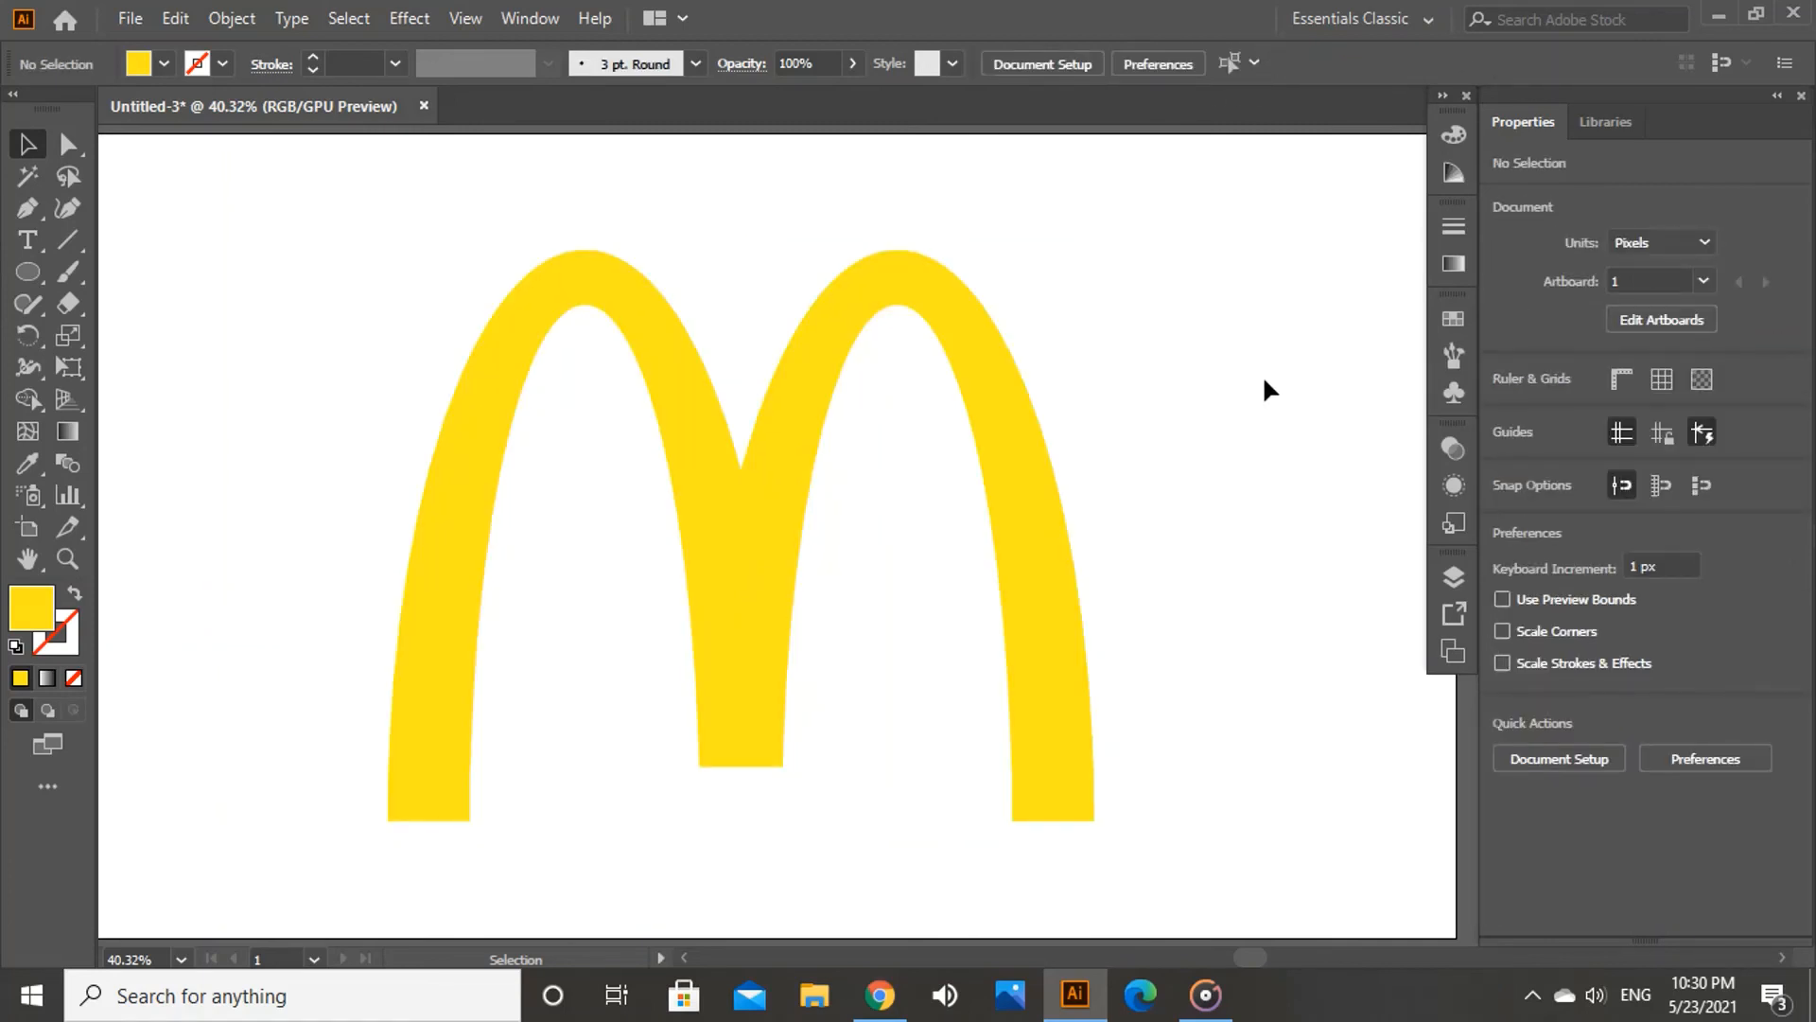
{"action": "left_click", "coordinate": [1029, 519]}
{"action": "left_click", "coordinate": [265, 243]}
Step: Try the brighter RGB Yellow swatch as the enlarged M shape's fill and deselect it
{"action": "left_click", "coordinate": [742, 659]}
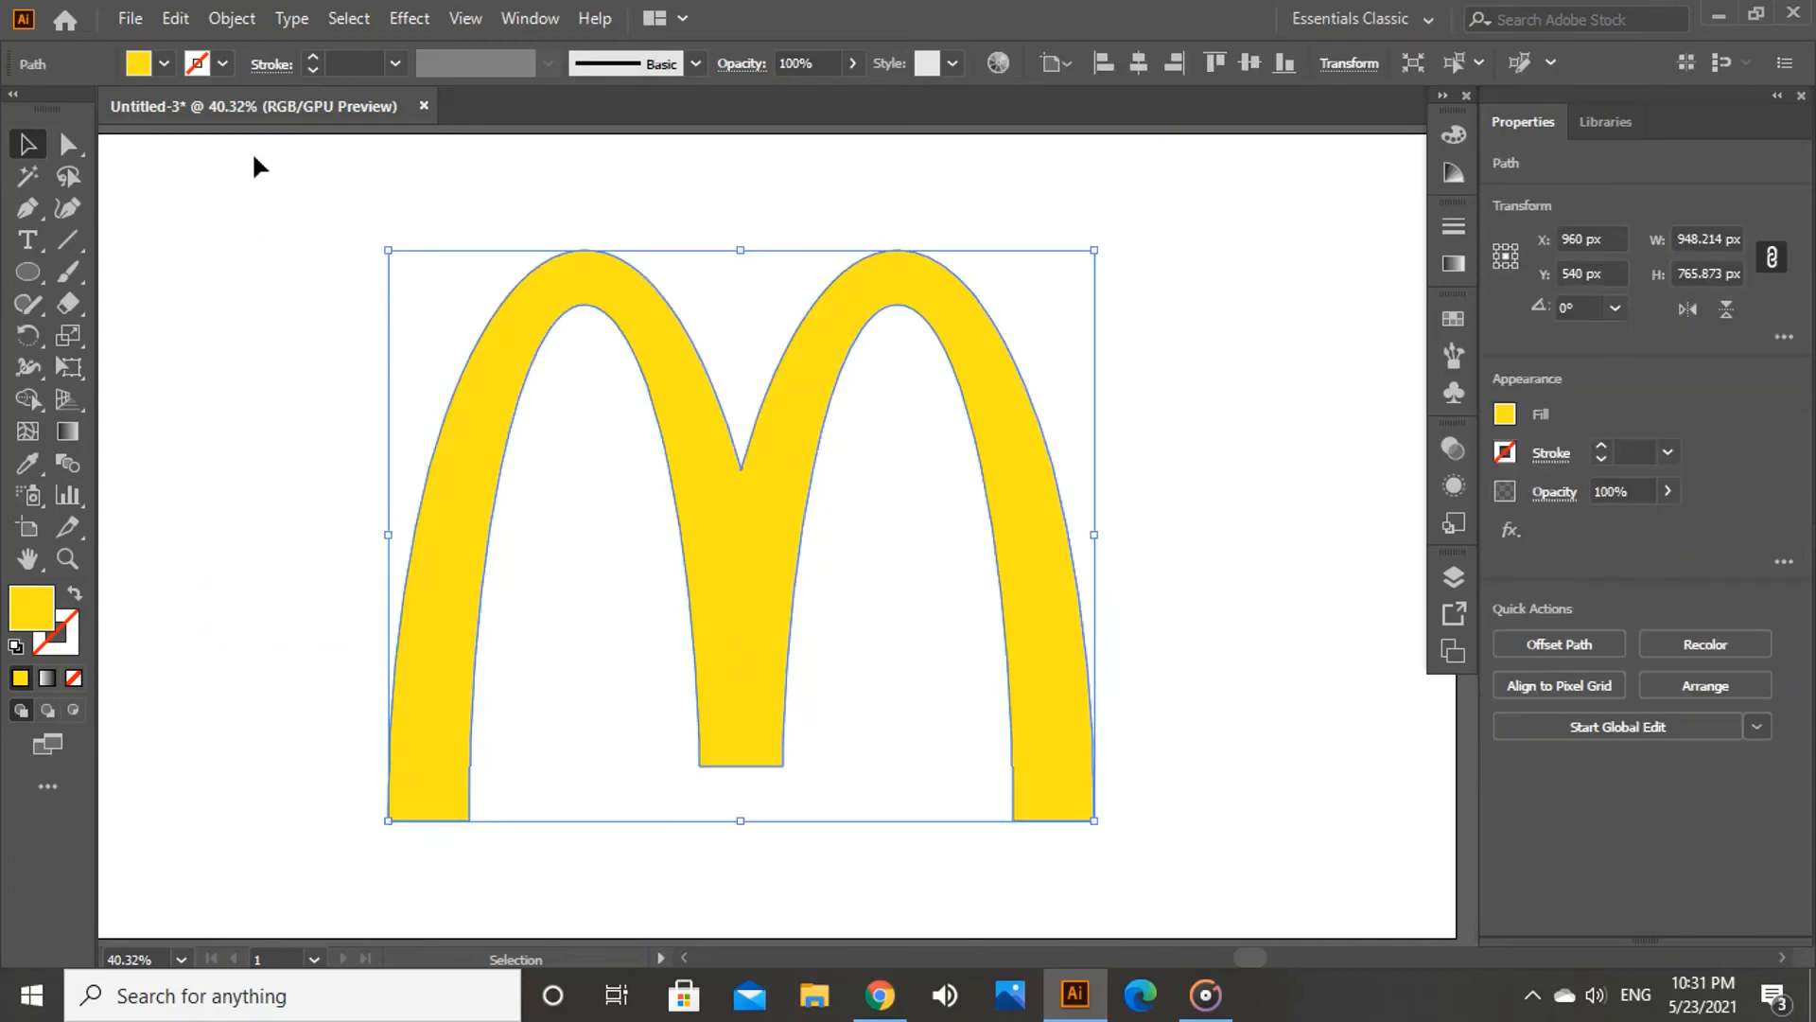
{"action": "left_click", "coordinate": [164, 63]}
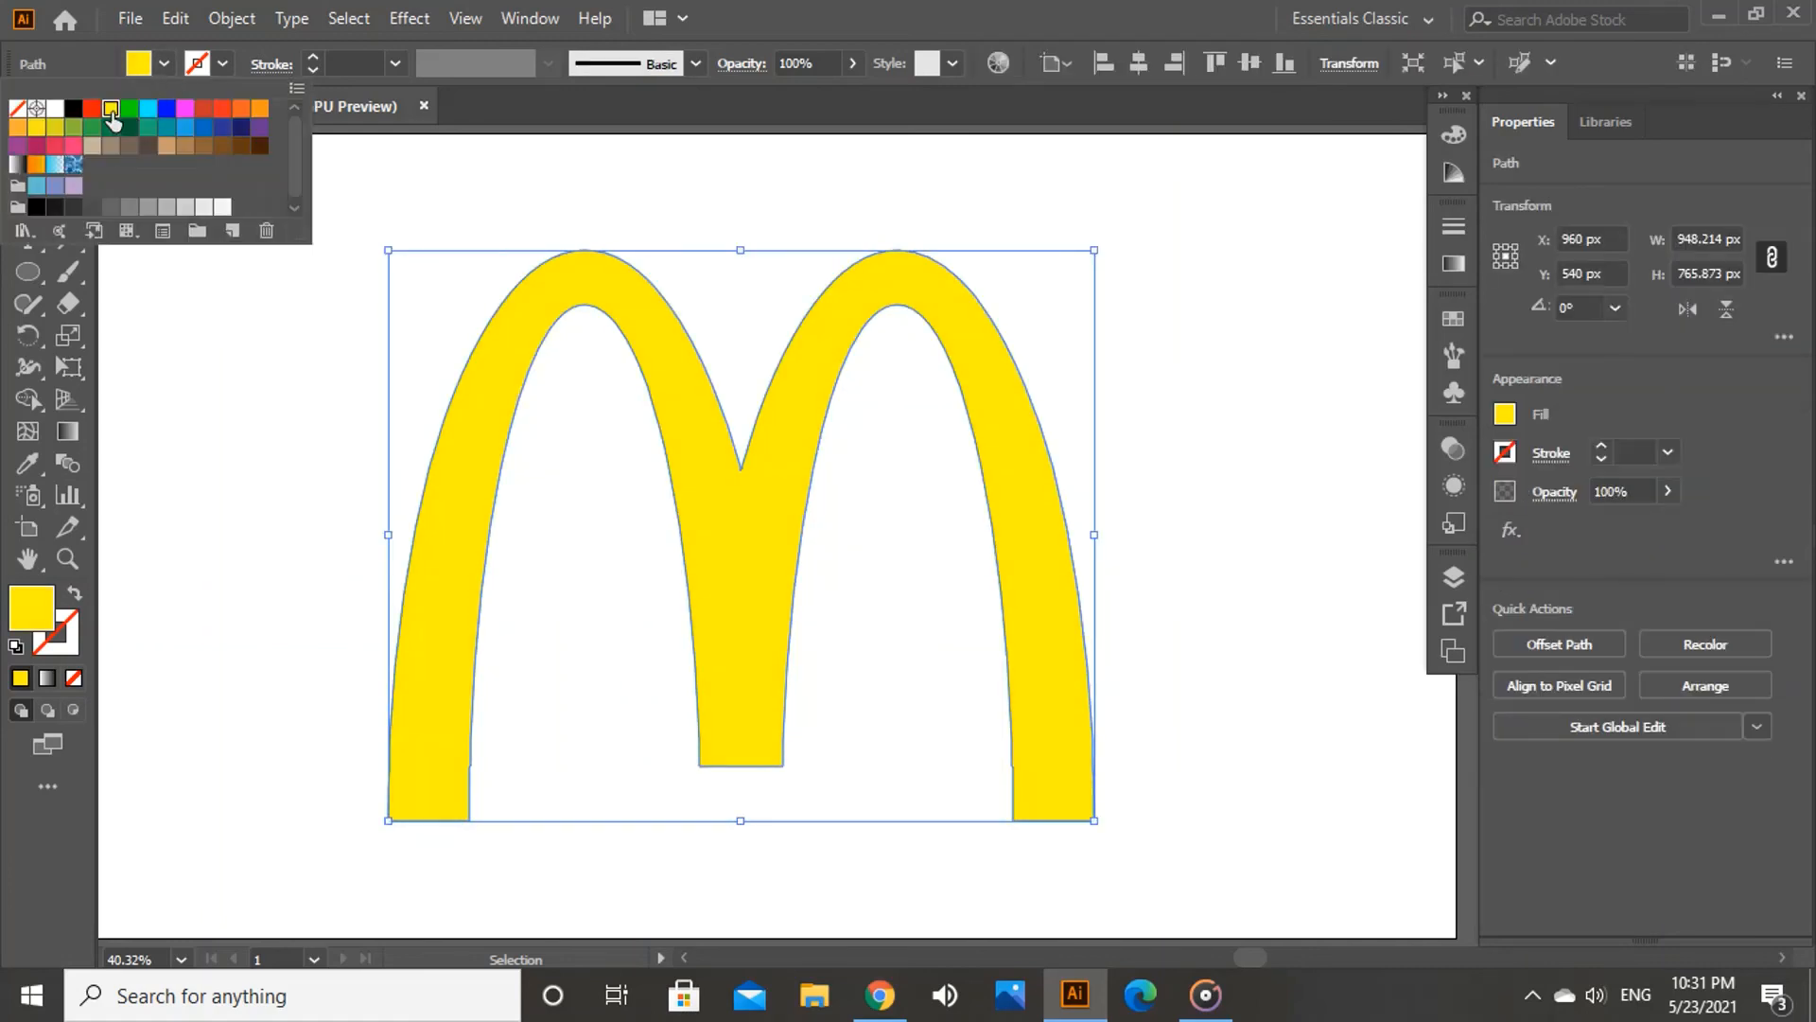
{"action": "left_click", "coordinate": [189, 423]}
{"action": "left_click", "coordinate": [189, 424]}
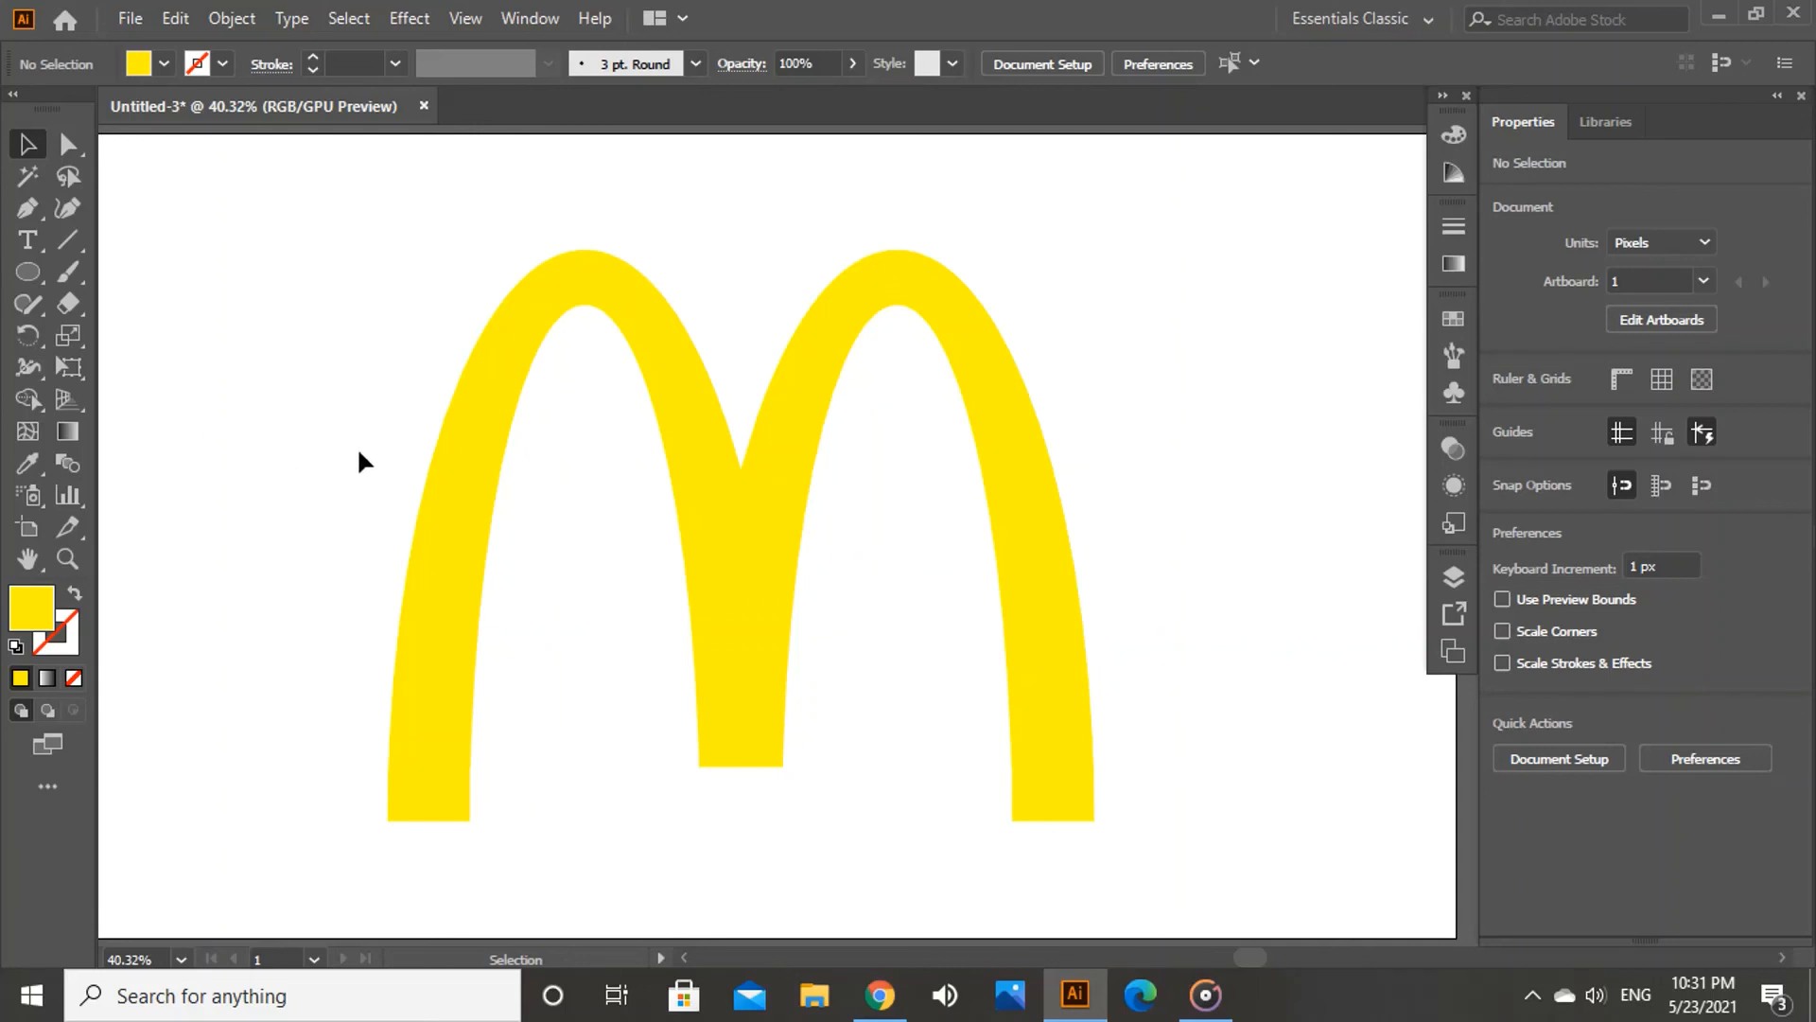
Step: Reselect the M shape, return its fill to the golden yellow swatch and deselect it
{"action": "left_click", "coordinate": [441, 519]}
{"action": "left_click", "coordinate": [163, 63]}
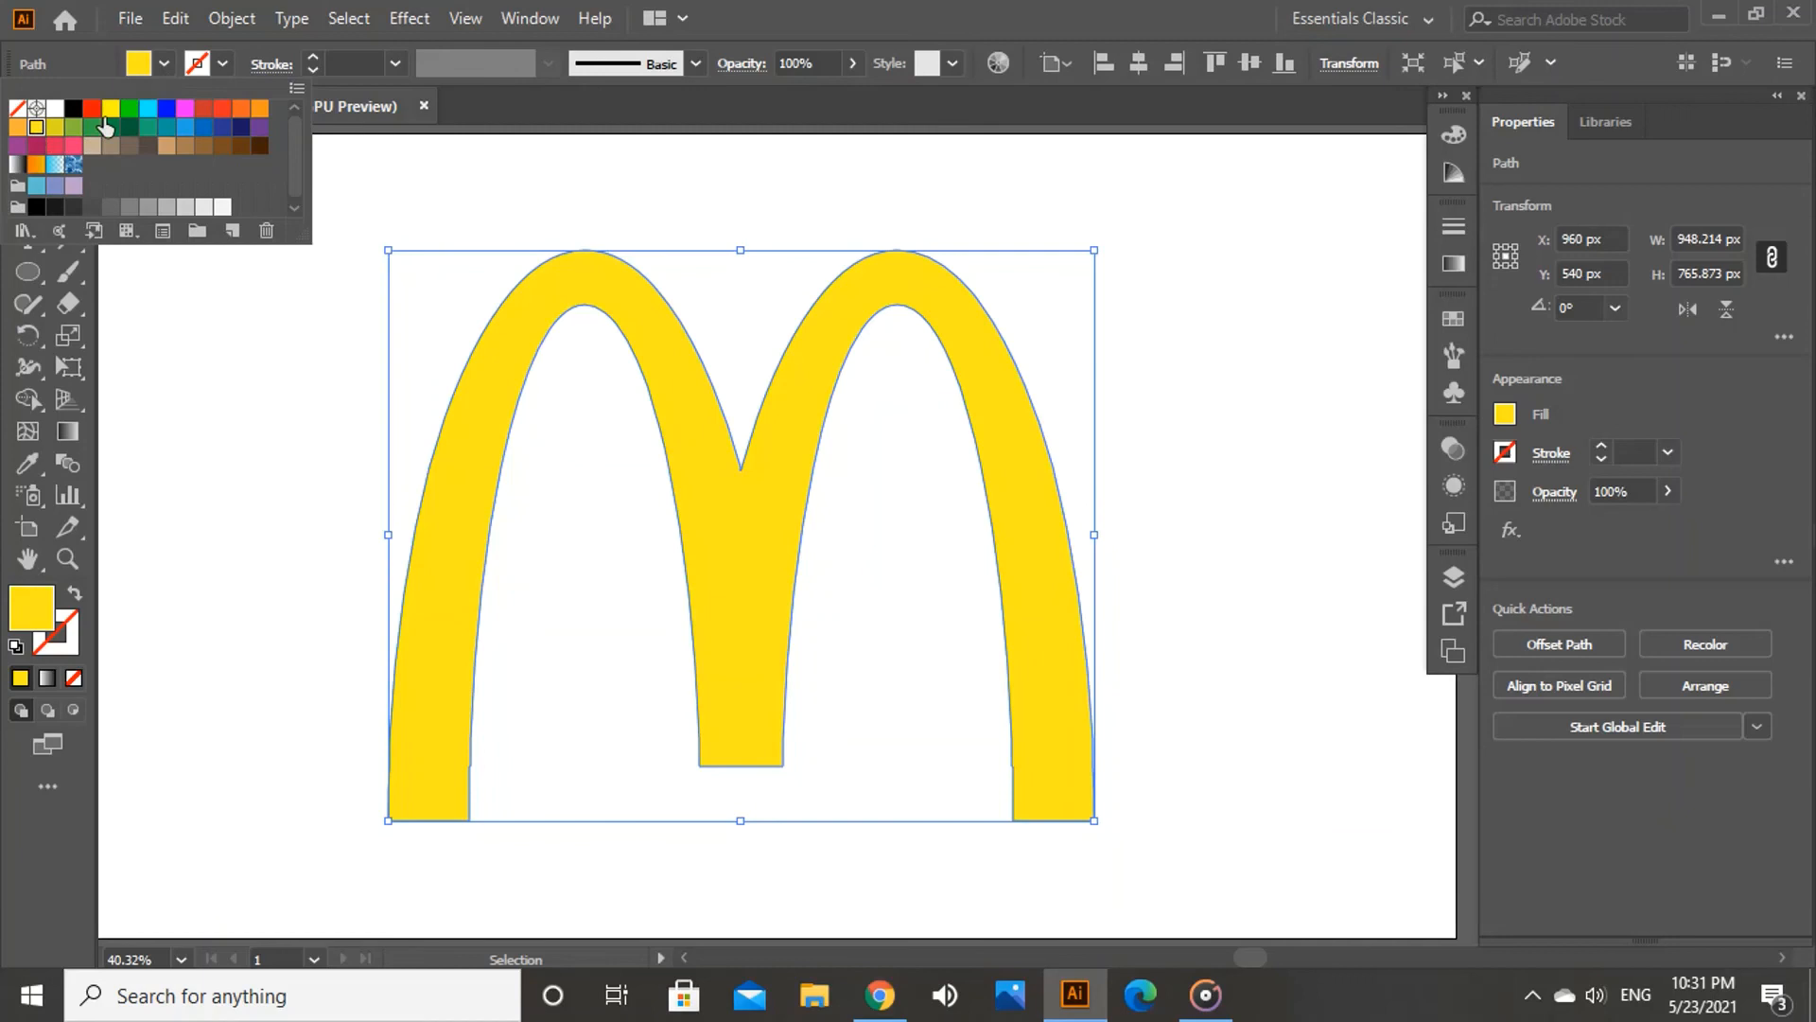
{"action": "left_click", "coordinate": [165, 62]}
{"action": "left_click", "coordinate": [166, 62]}
{"action": "left_click", "coordinate": [237, 381]}
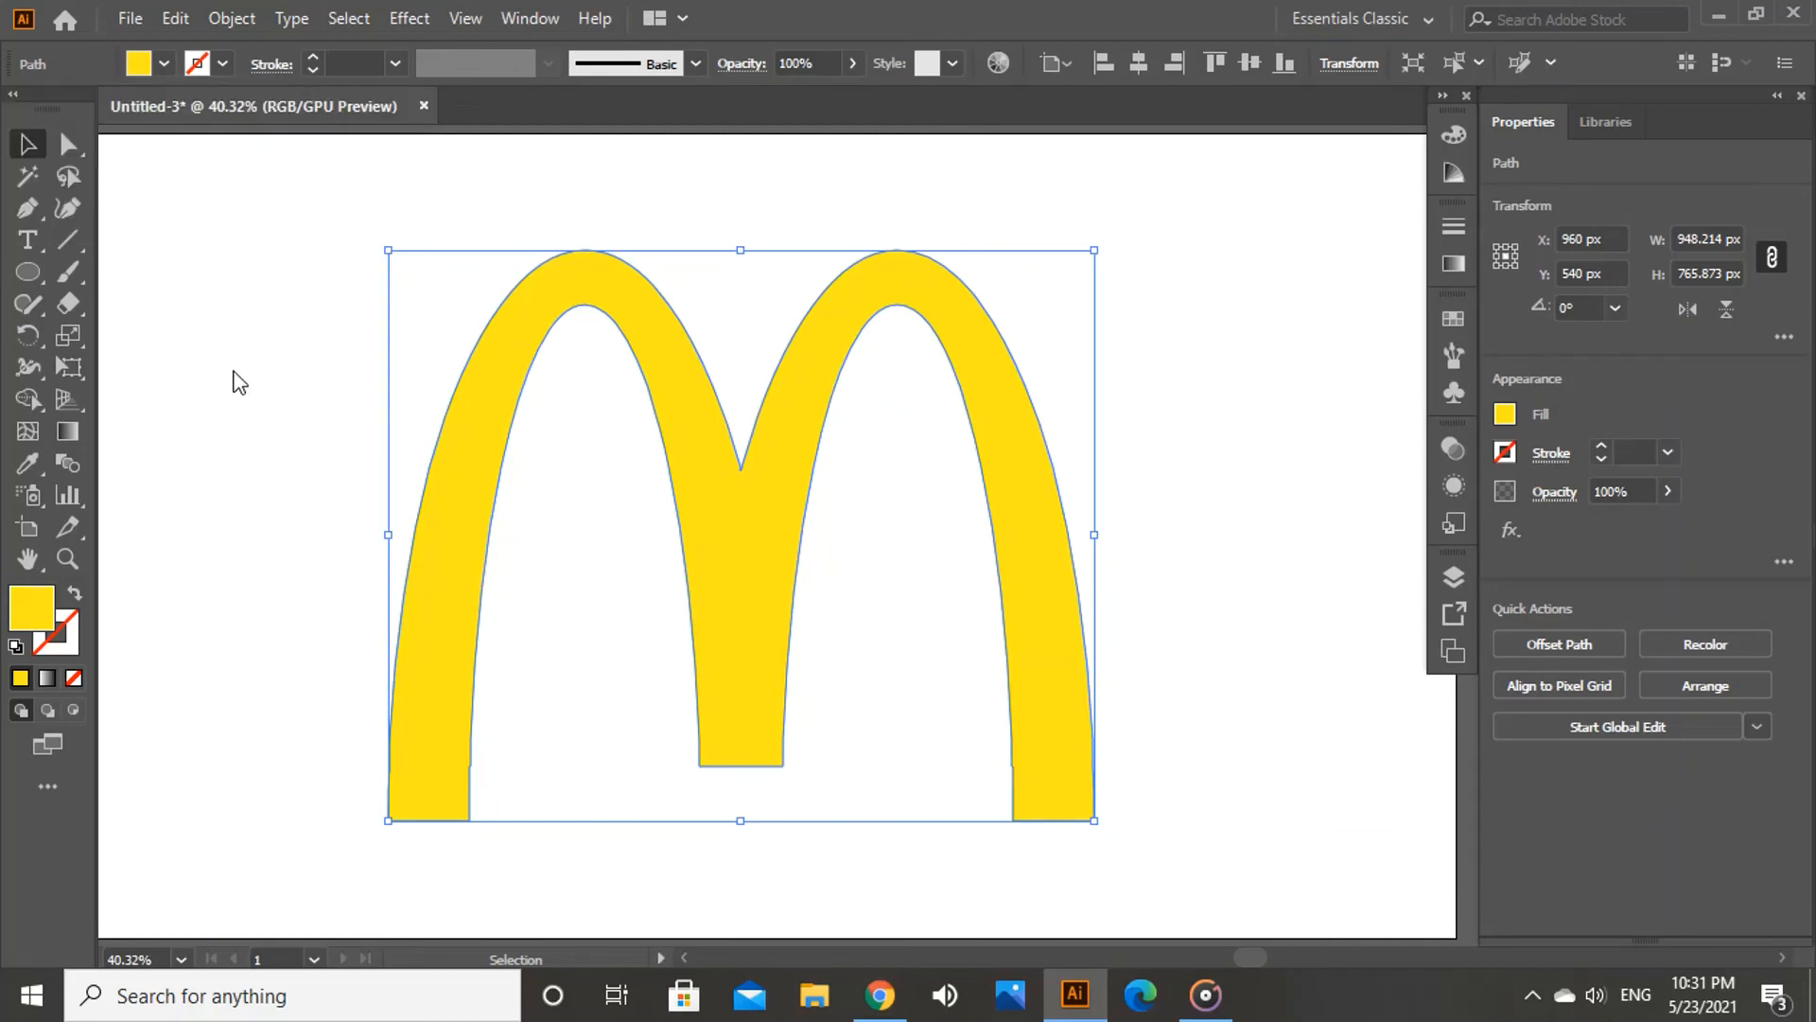
{"action": "left_click", "coordinate": [235, 378]}
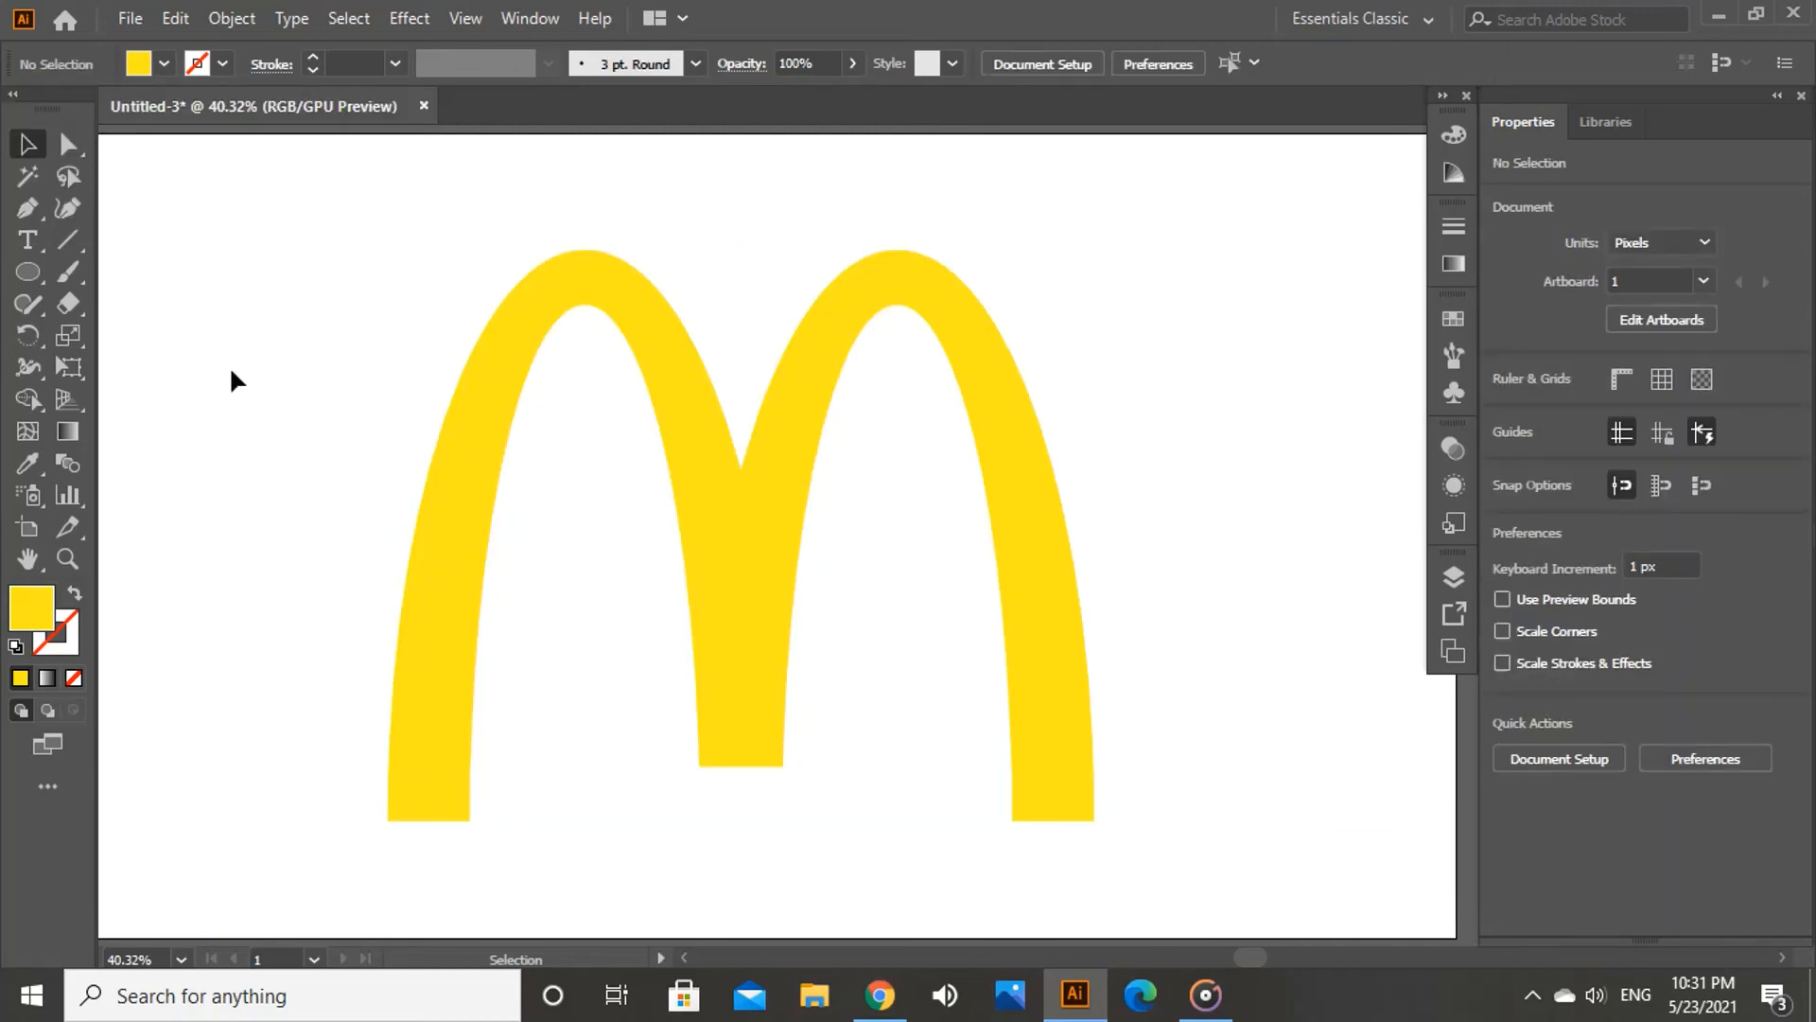
{"action": "left_click", "coordinate": [745, 633]}
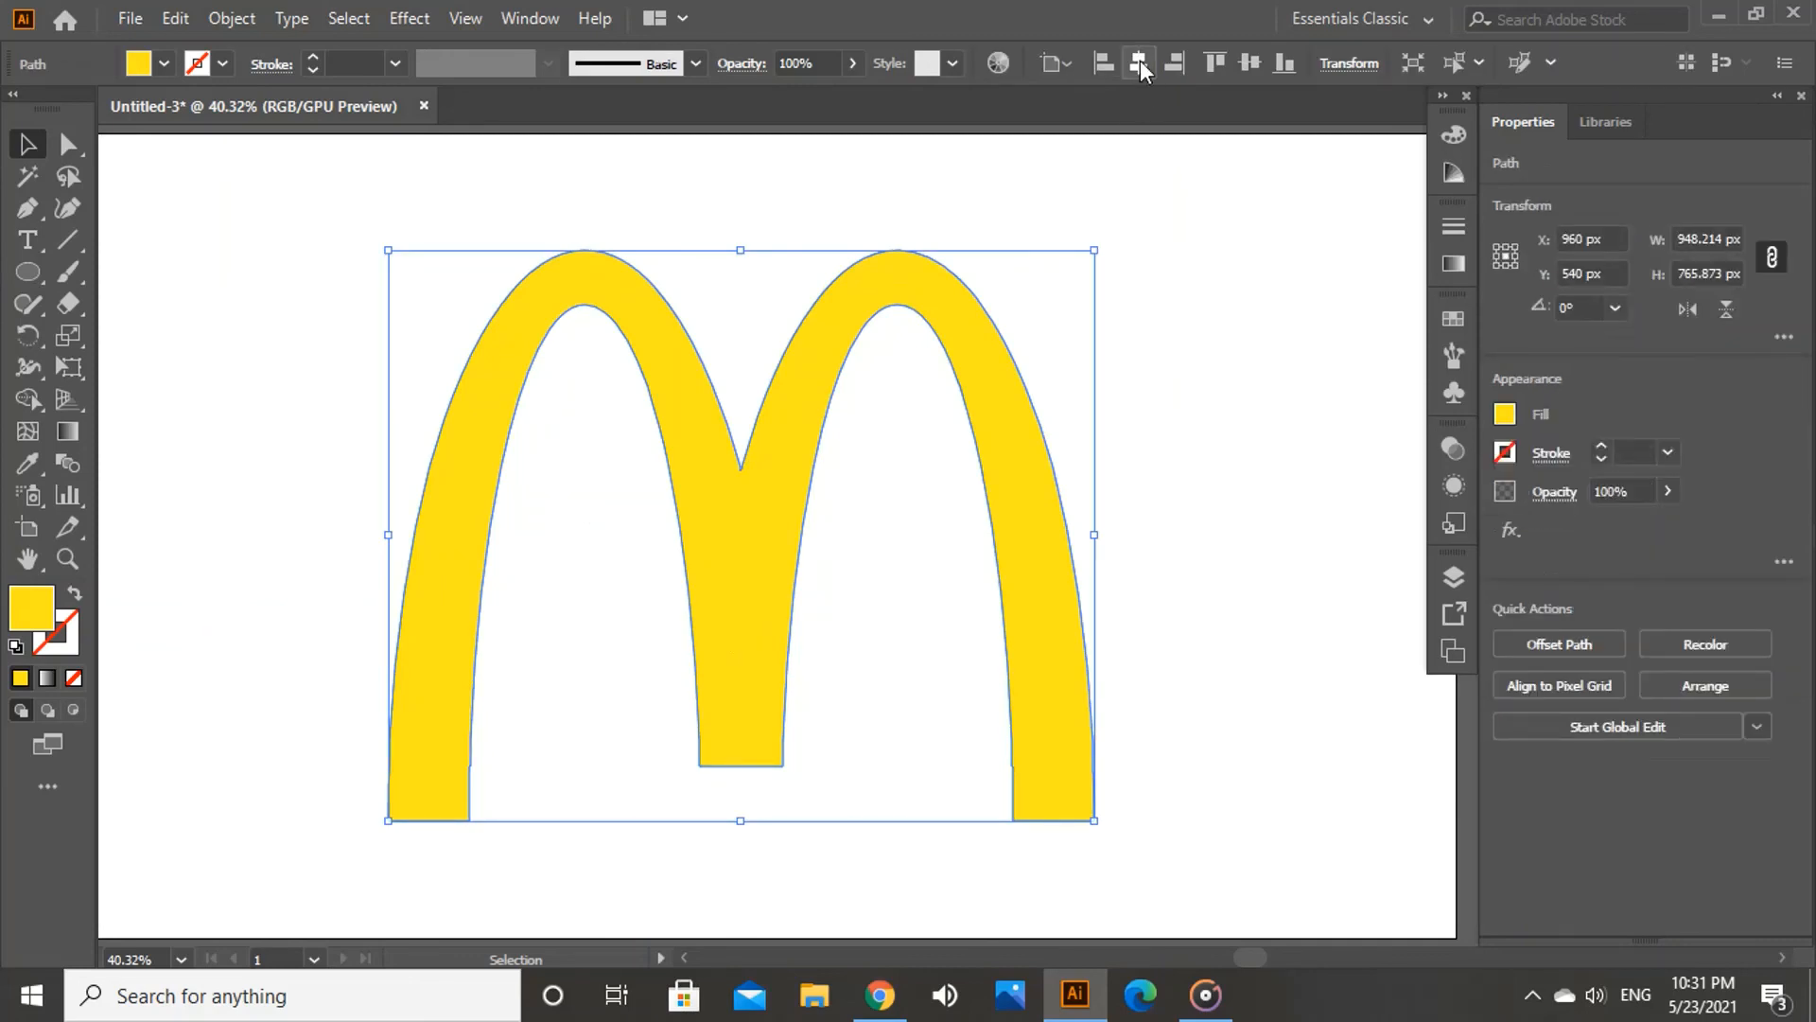
{"action": "left_click", "coordinate": [1218, 380]}
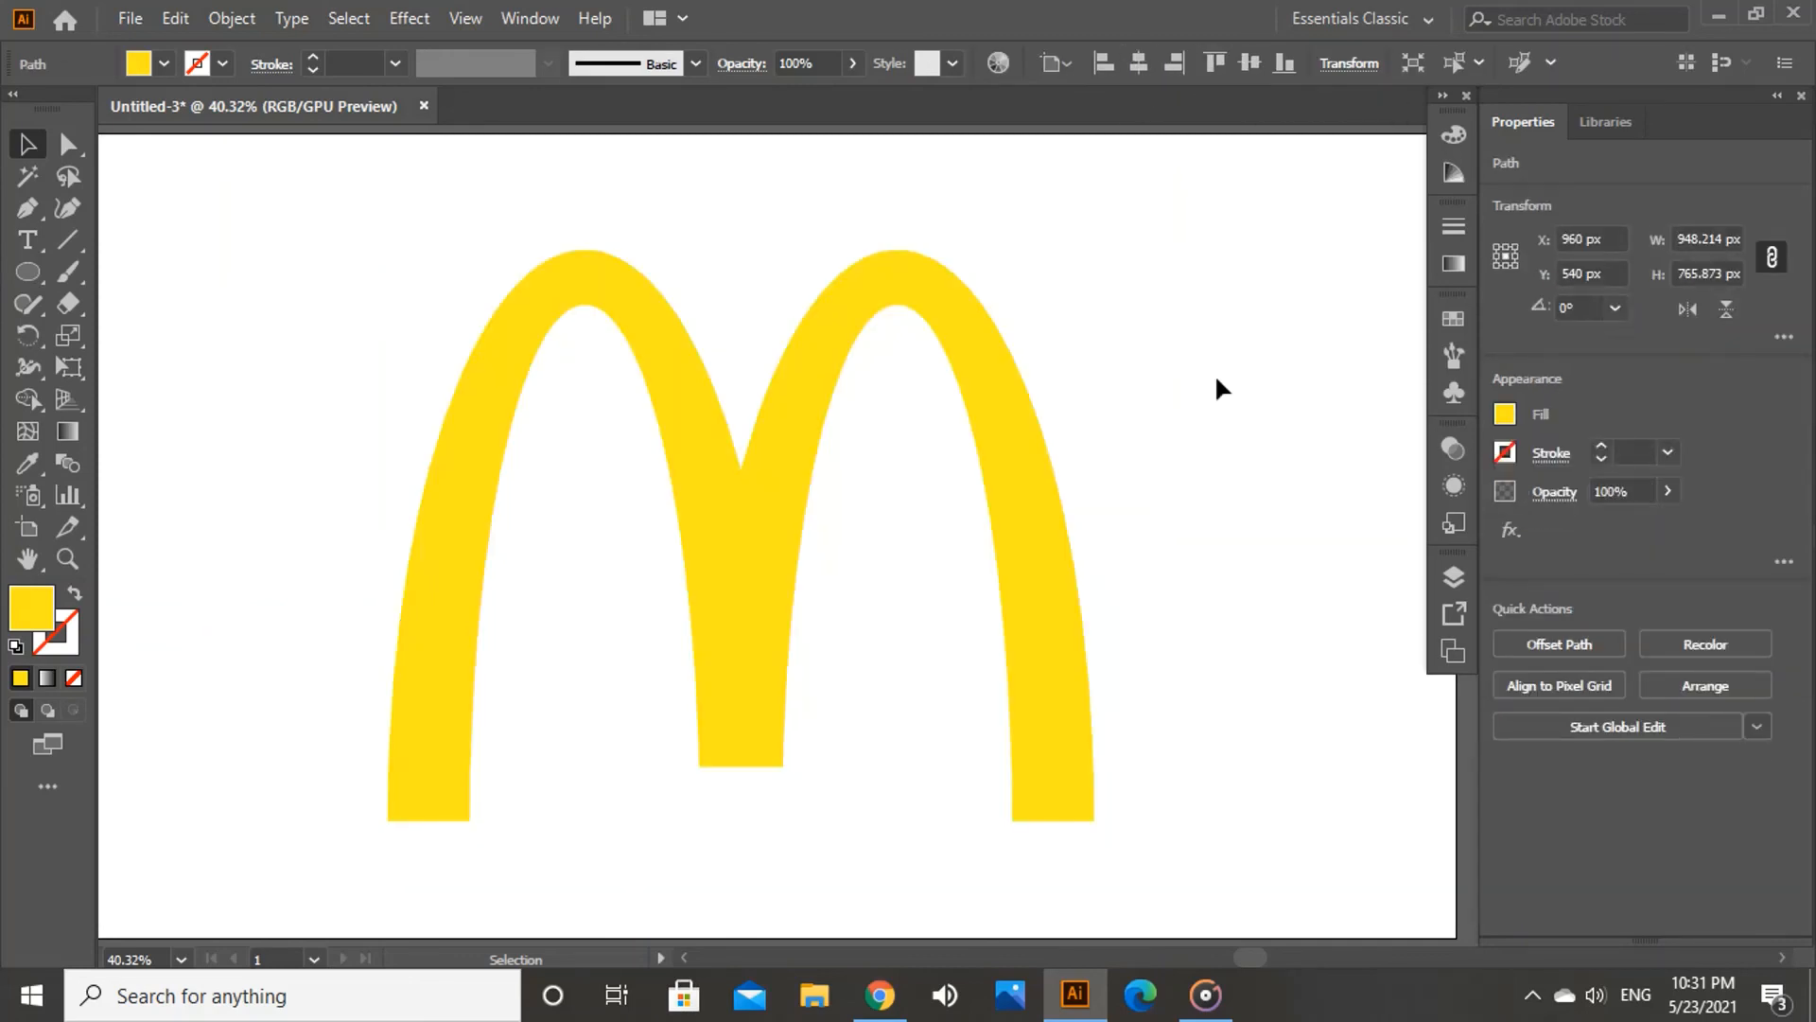